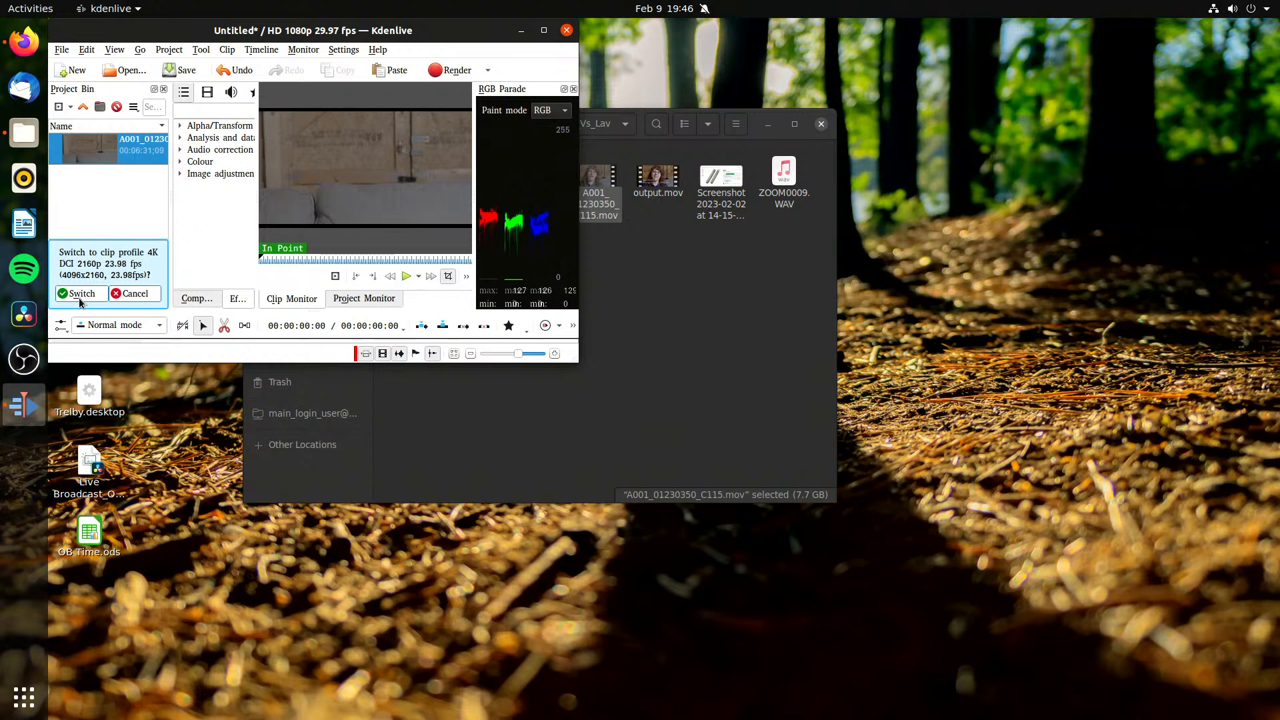
Step: Switch the project to the clip's 4K DCI 2160p 23.98 fps profile and enlarge the window and monitor area
{"action": "left_click", "coordinate": [79, 294]}
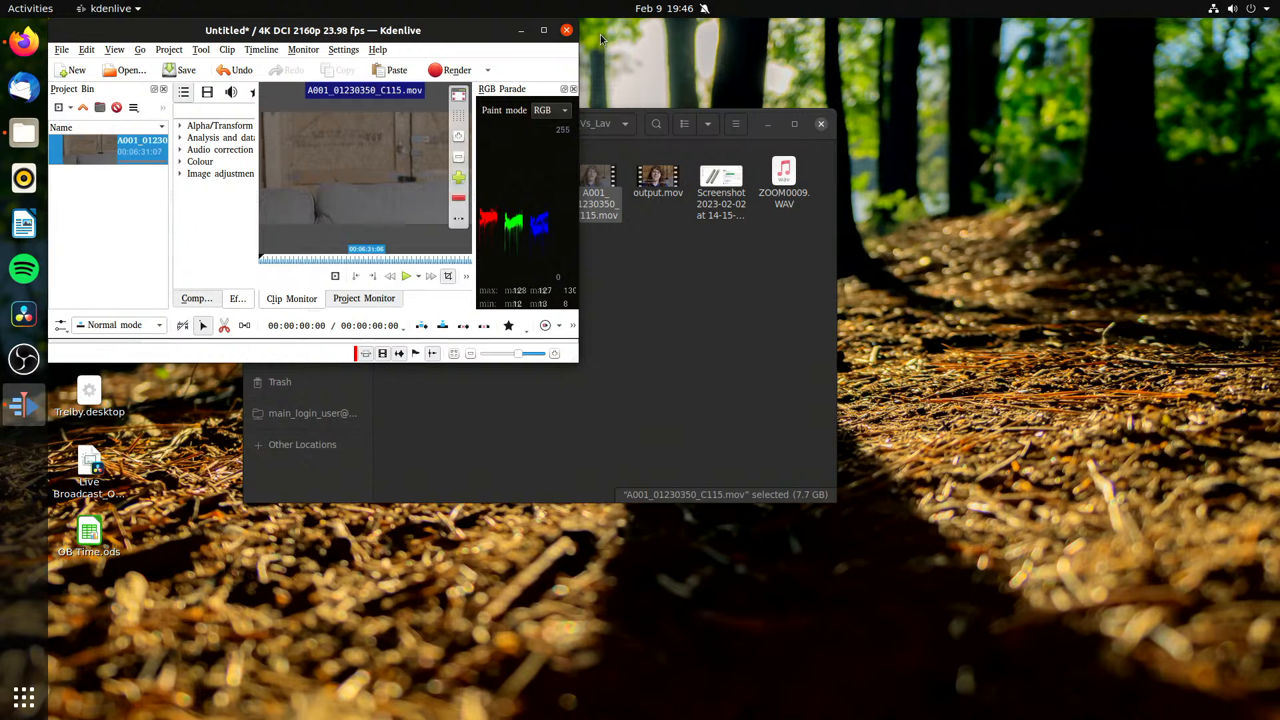
{"action": "left_click", "coordinate": [544, 30]}
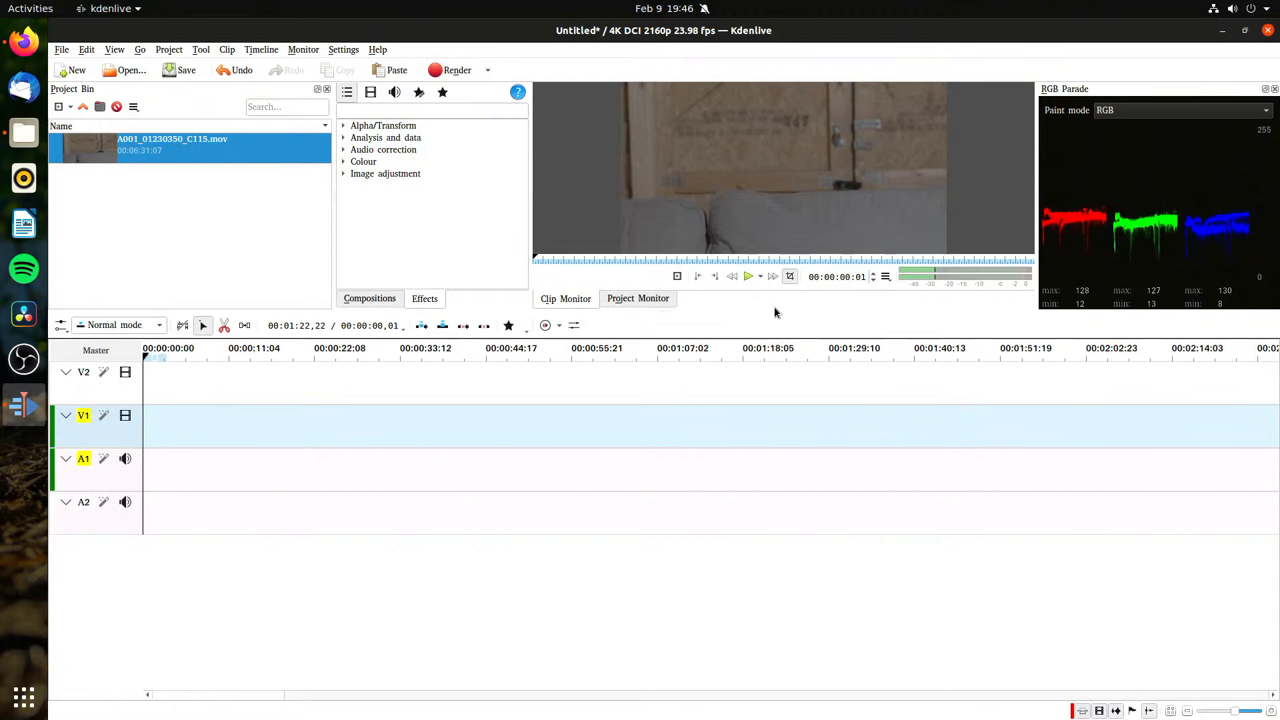
{"action": "left_click_drag", "start_coordinate": [778, 312], "coordinate": [791, 443]}
Step: Save the project as TEST.kdenlive in the Videos folder, replacing the existing file
{"action": "key", "text": "ctrl+s"}
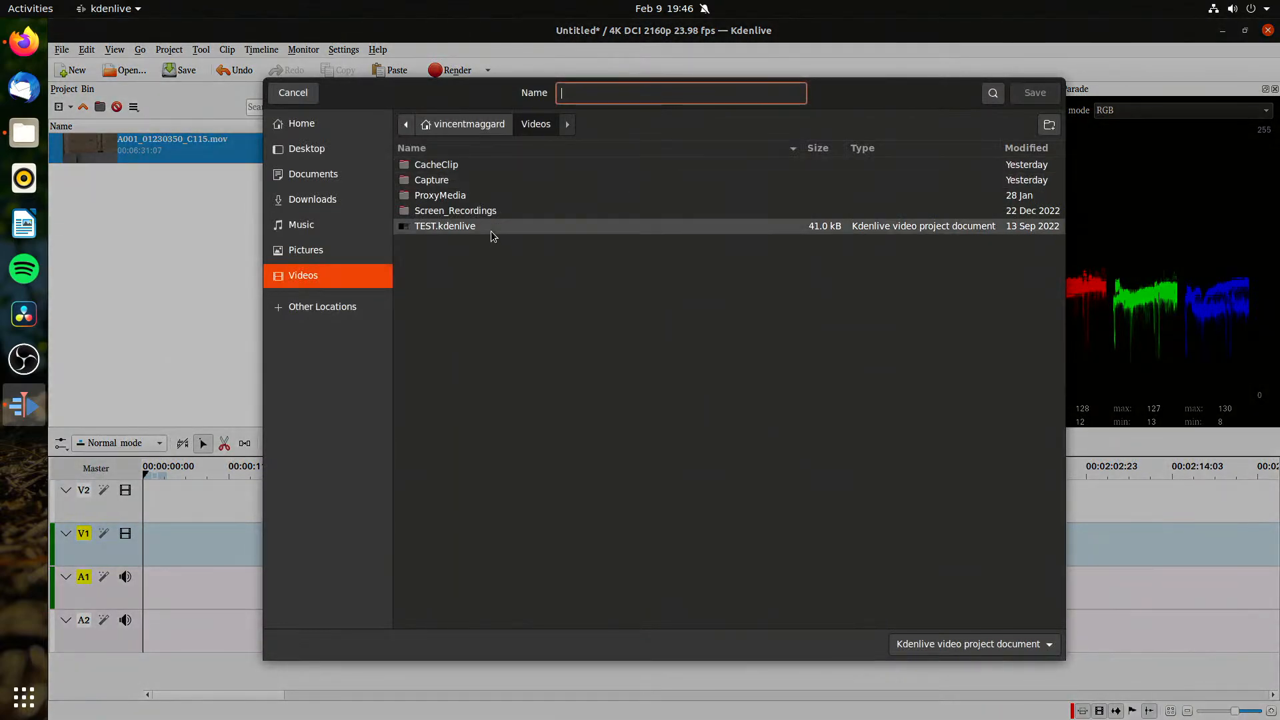
{"action": "left_click", "coordinate": [512, 228]}
{"action": "left_click", "coordinate": [1033, 93]}
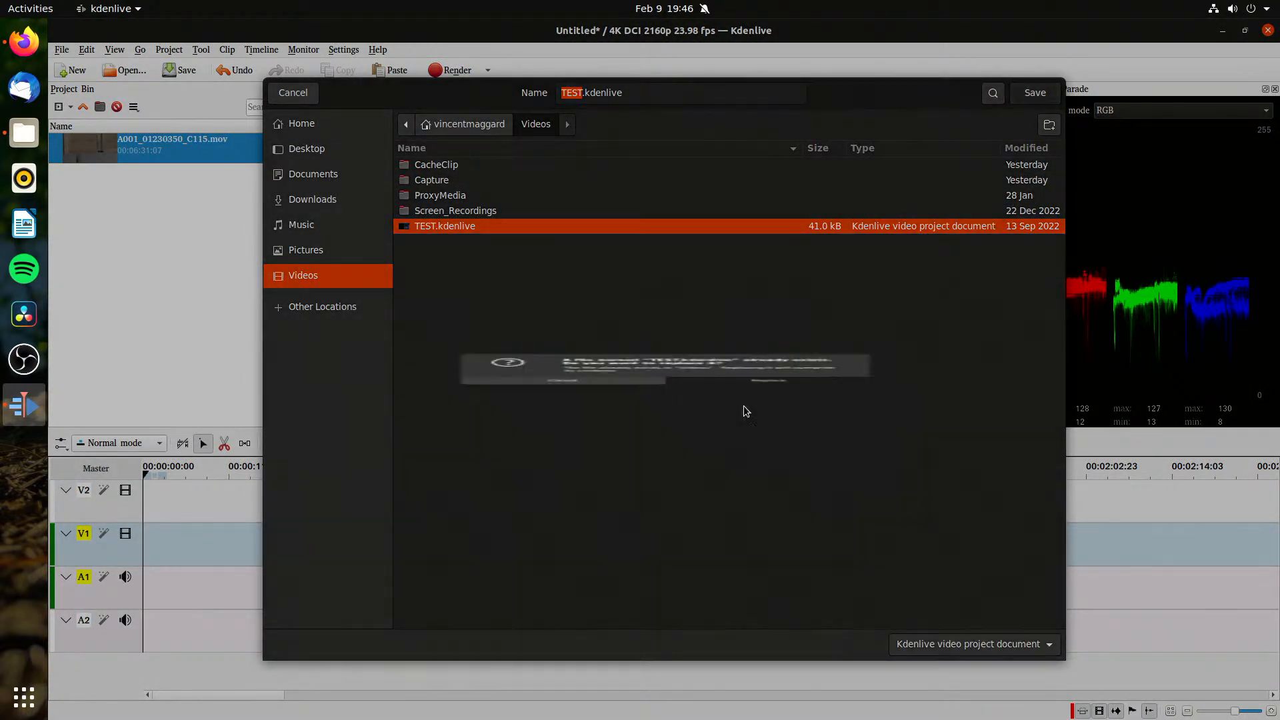
{"action": "left_click", "coordinate": [742, 410]}
{"action": "left_click", "coordinate": [219, 240]}
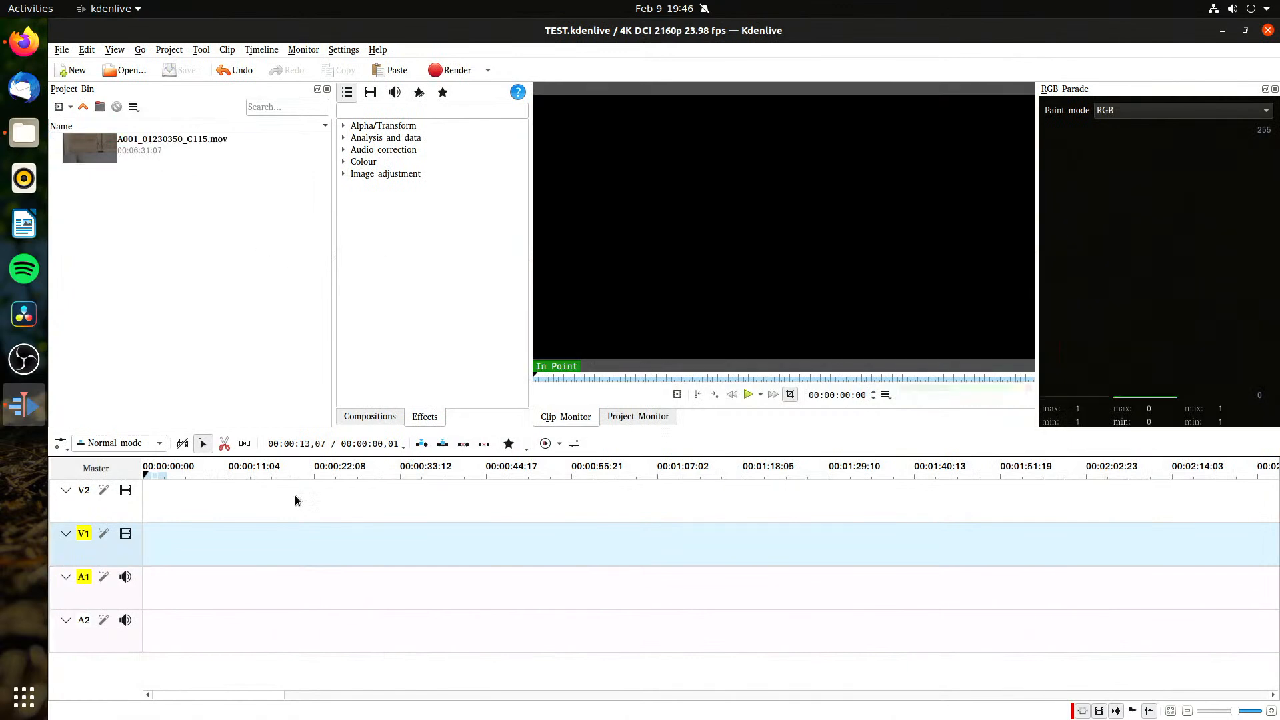
Step: Place A001_01230350_C115.mov at the start of tracks V1 and A1 and play it from about 10 seconds
{"action": "left_click_drag", "start_coordinate": [127, 158], "coordinate": [251, 572]}
{"action": "left_click", "coordinate": [315, 631]}
{"action": "left_click", "coordinate": [220, 503]}
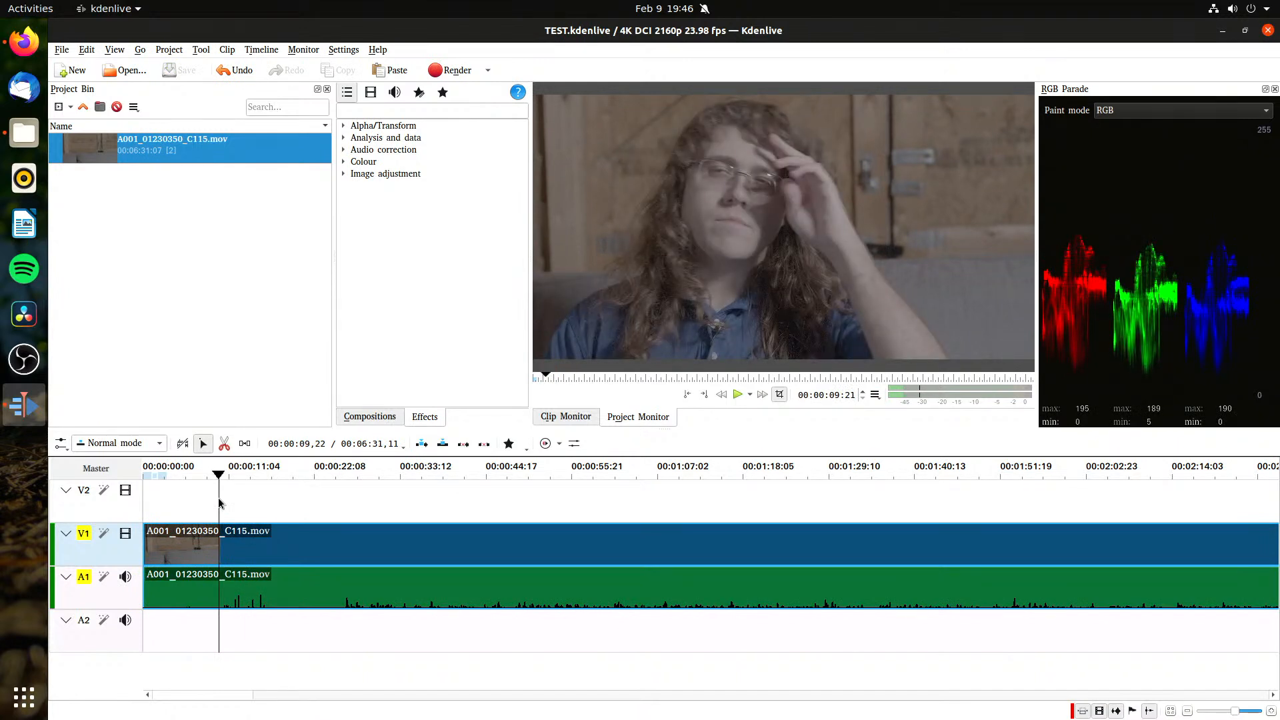
{"action": "key", "text": "space"}
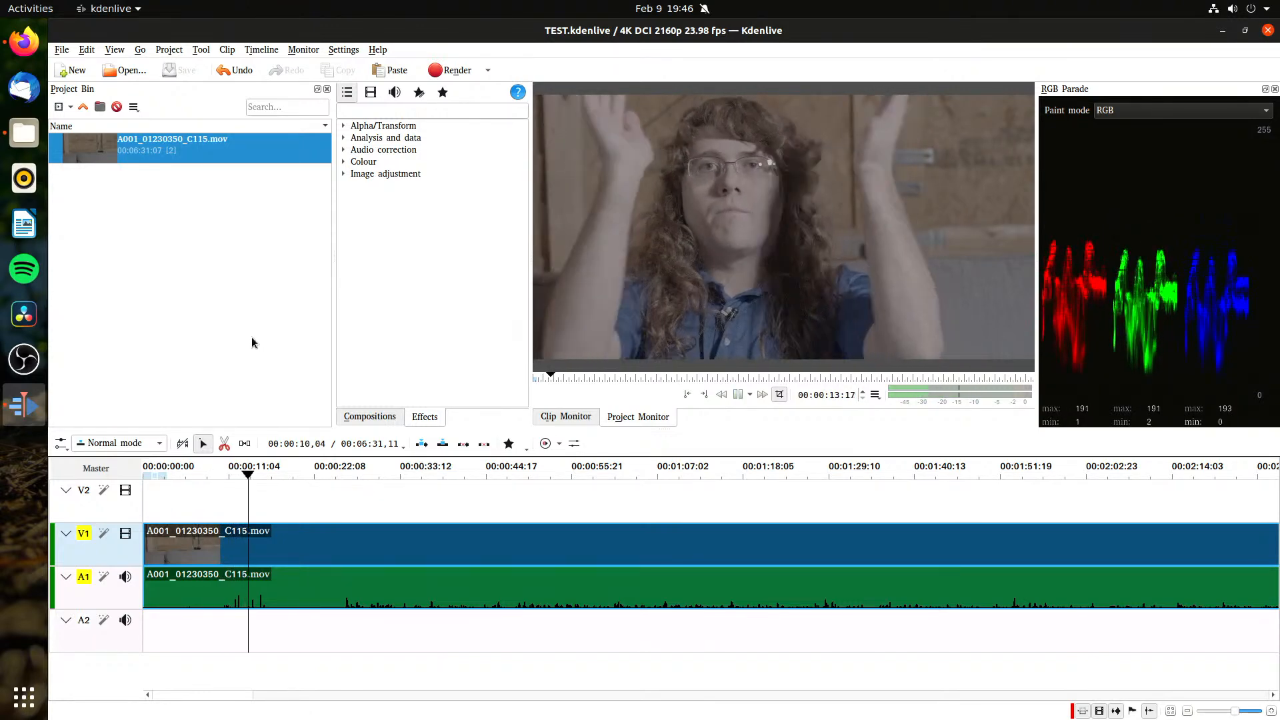
{"action": "key", "text": "space"}
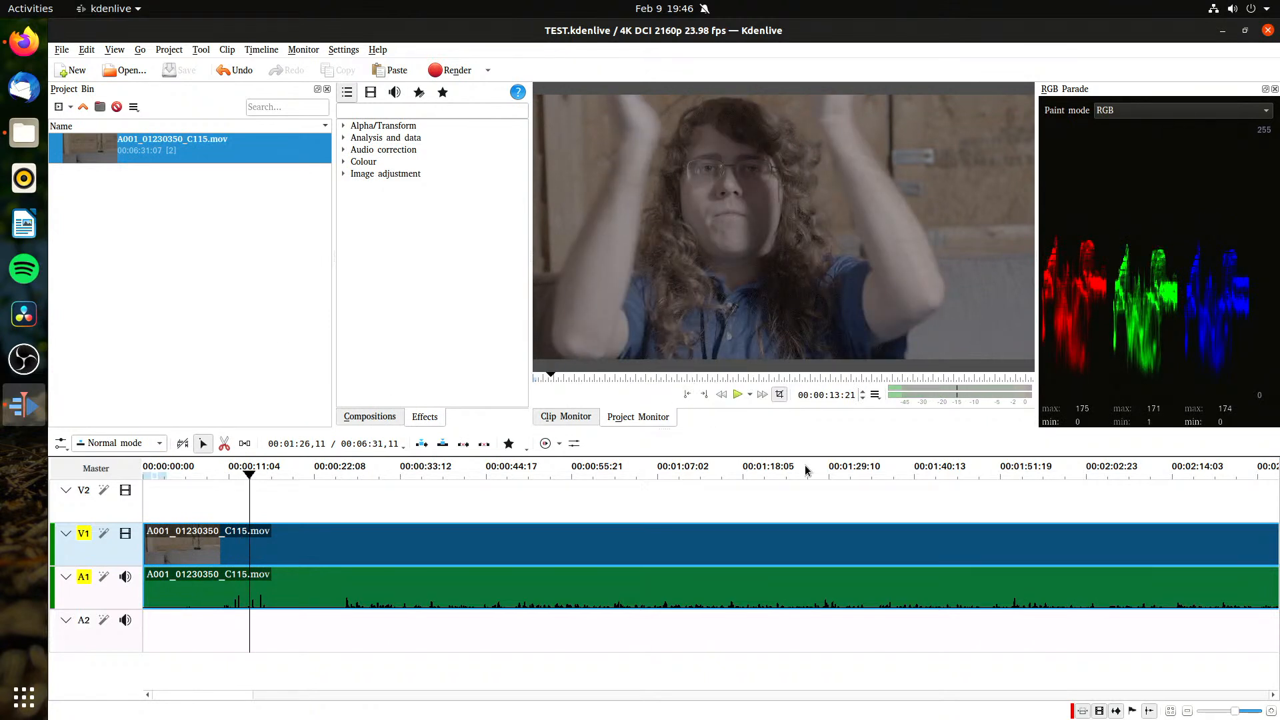
{"action": "left_click", "coordinate": [875, 396]}
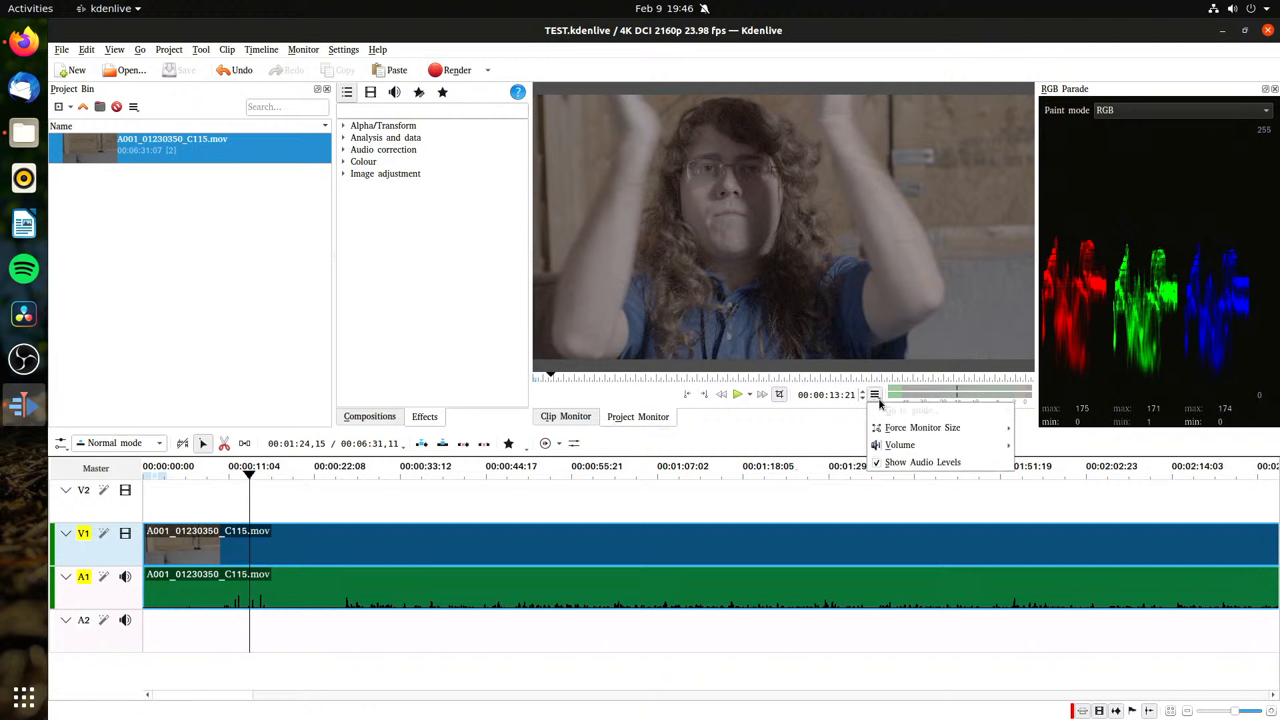
{"action": "left_click", "coordinate": [681, 133]}
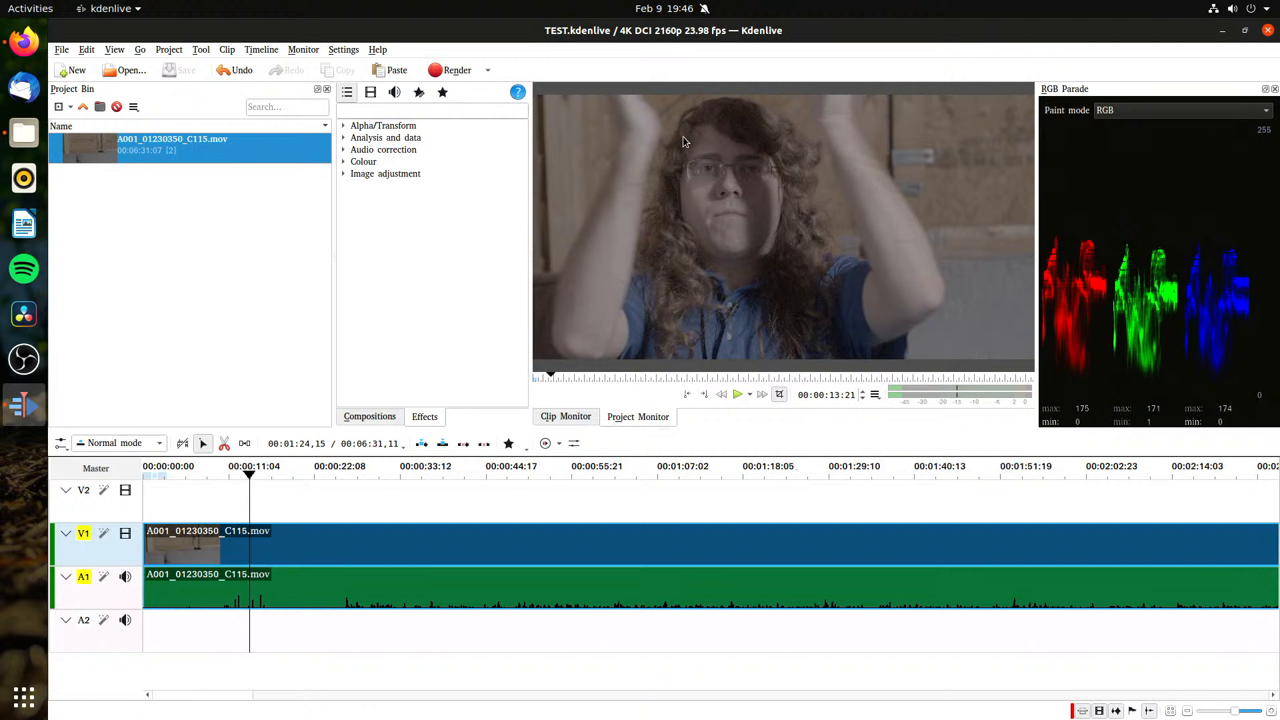
{"action": "right_click", "coordinate": [681, 146]}
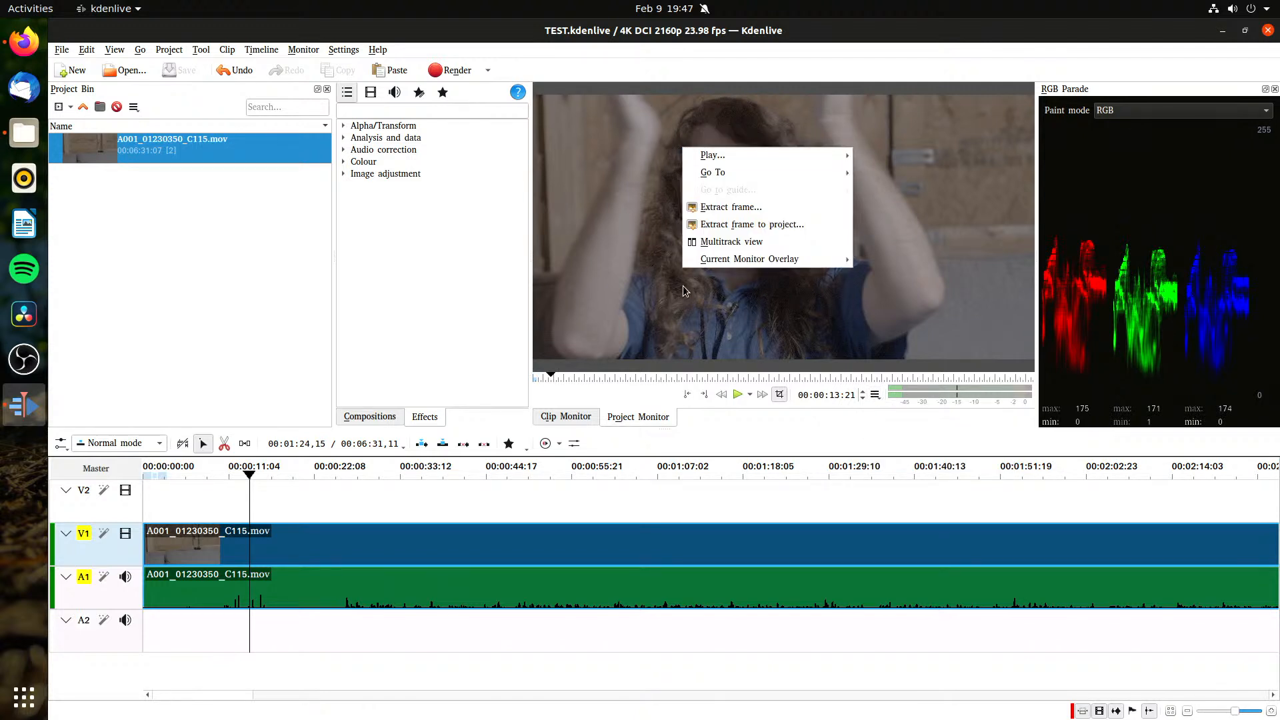
{"action": "left_click", "coordinate": [644, 248]}
{"action": "left_click", "coordinate": [304, 49]}
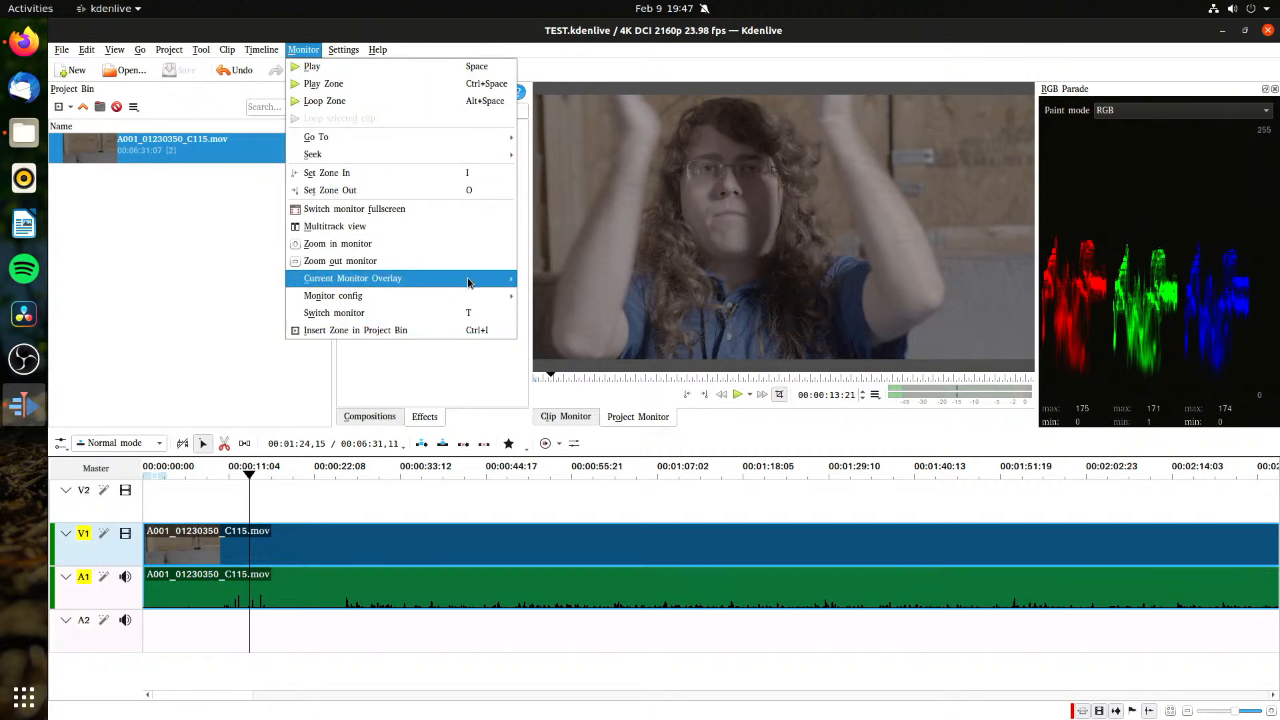
{"action": "mouse_move", "coordinate": [477, 299]}
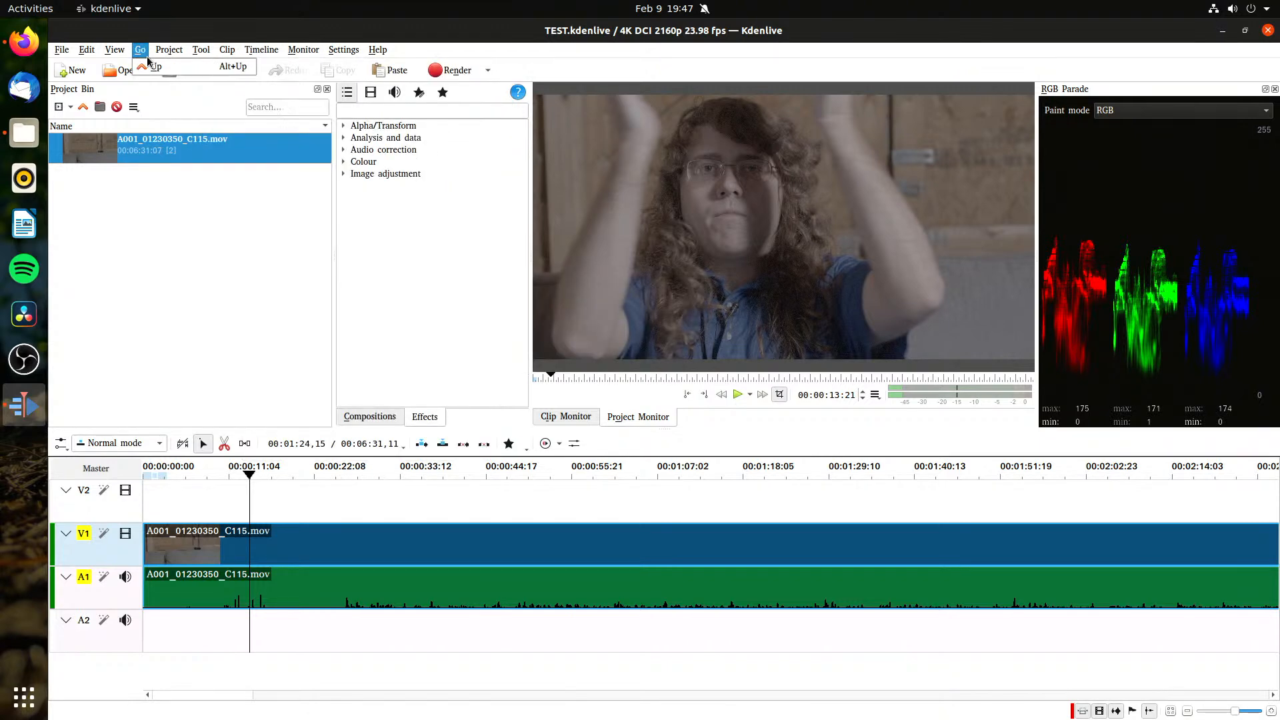
{"action": "mouse_move", "coordinate": [173, 56]}
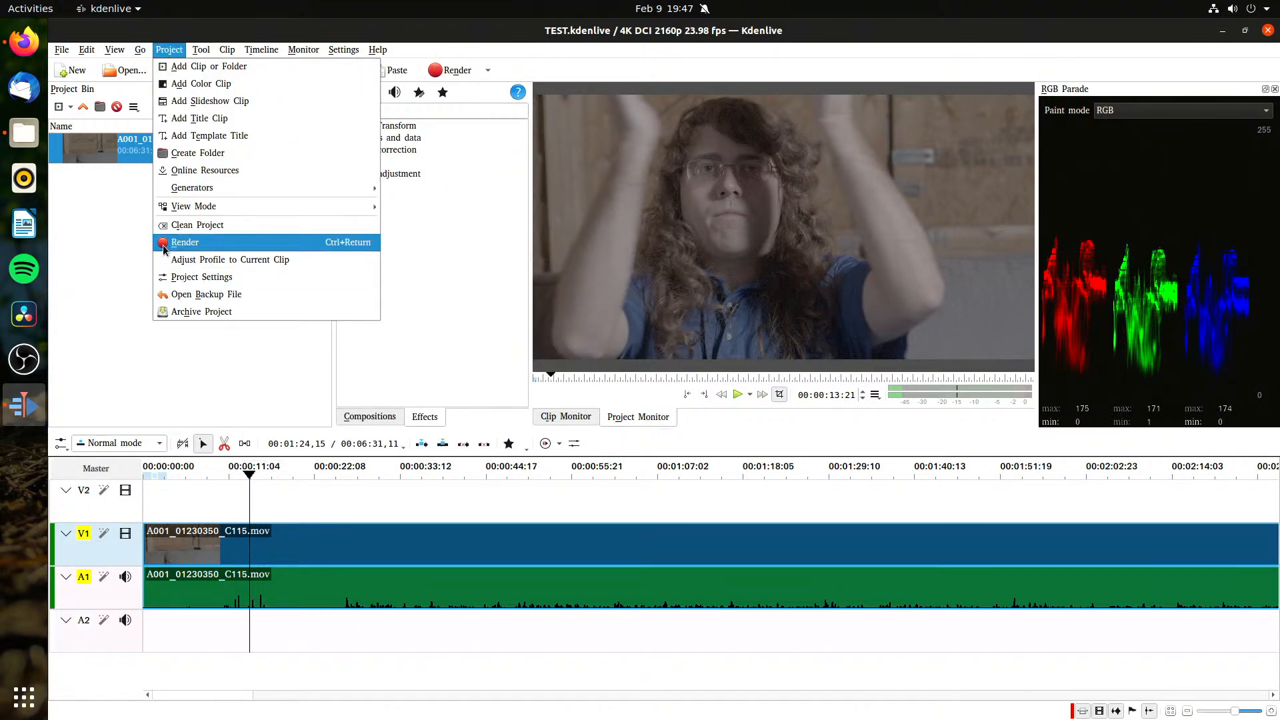
{"action": "left_click", "coordinate": [106, 234]}
Step: Transcode the bin clip A001_01230350_C115.mov to DNxHD 720p 23.976 fps 90 Mb/s
{"action": "right_click", "coordinate": [165, 152]}
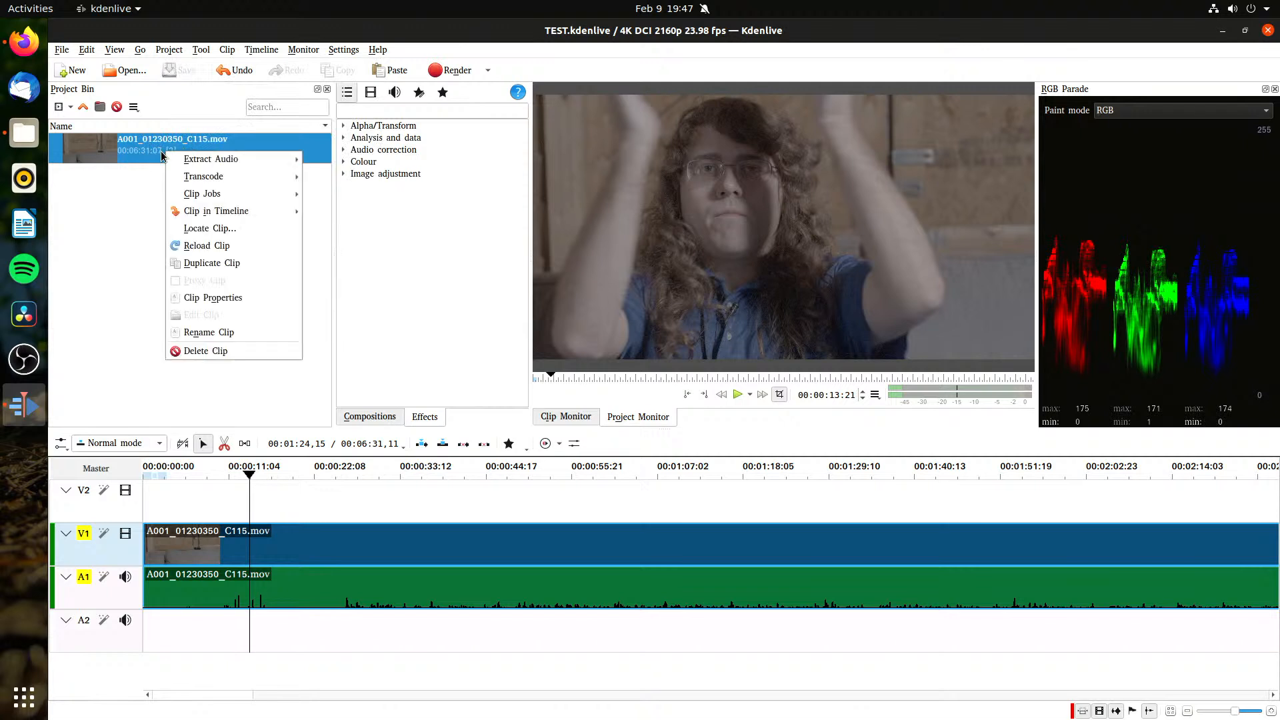
{"action": "mouse_move", "coordinate": [256, 166]}
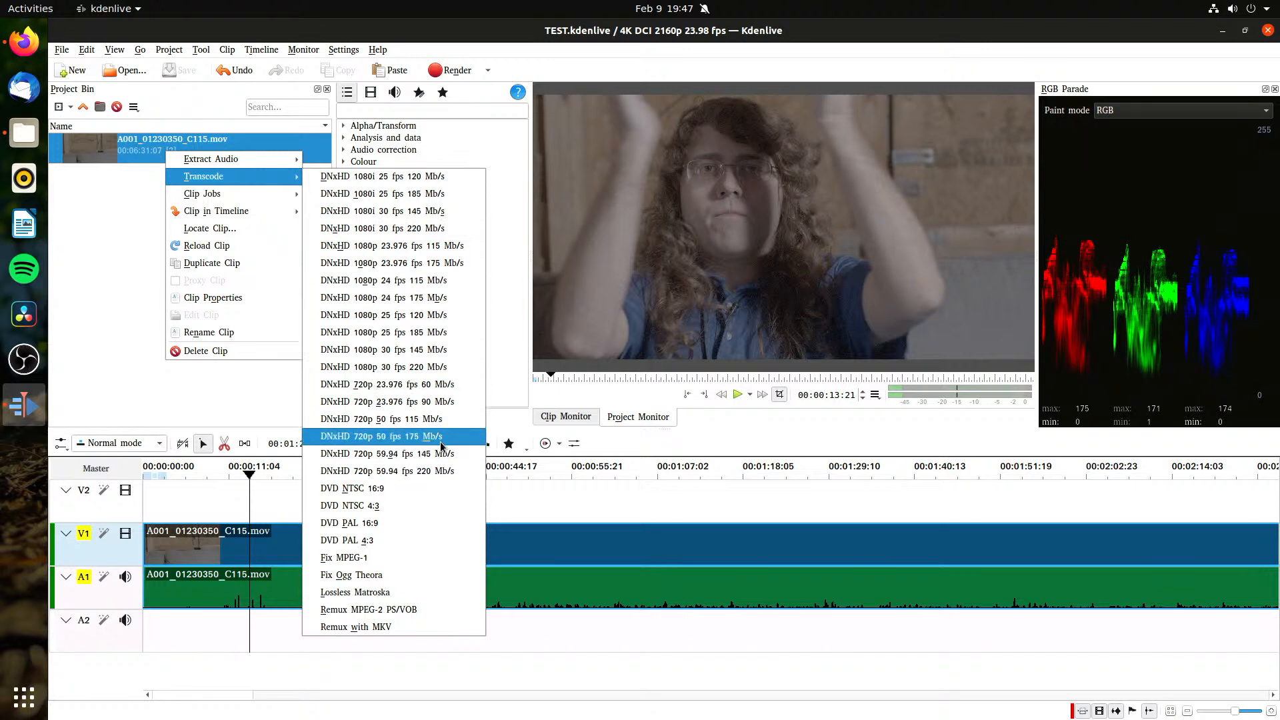
{"action": "left_click", "coordinate": [430, 402]}
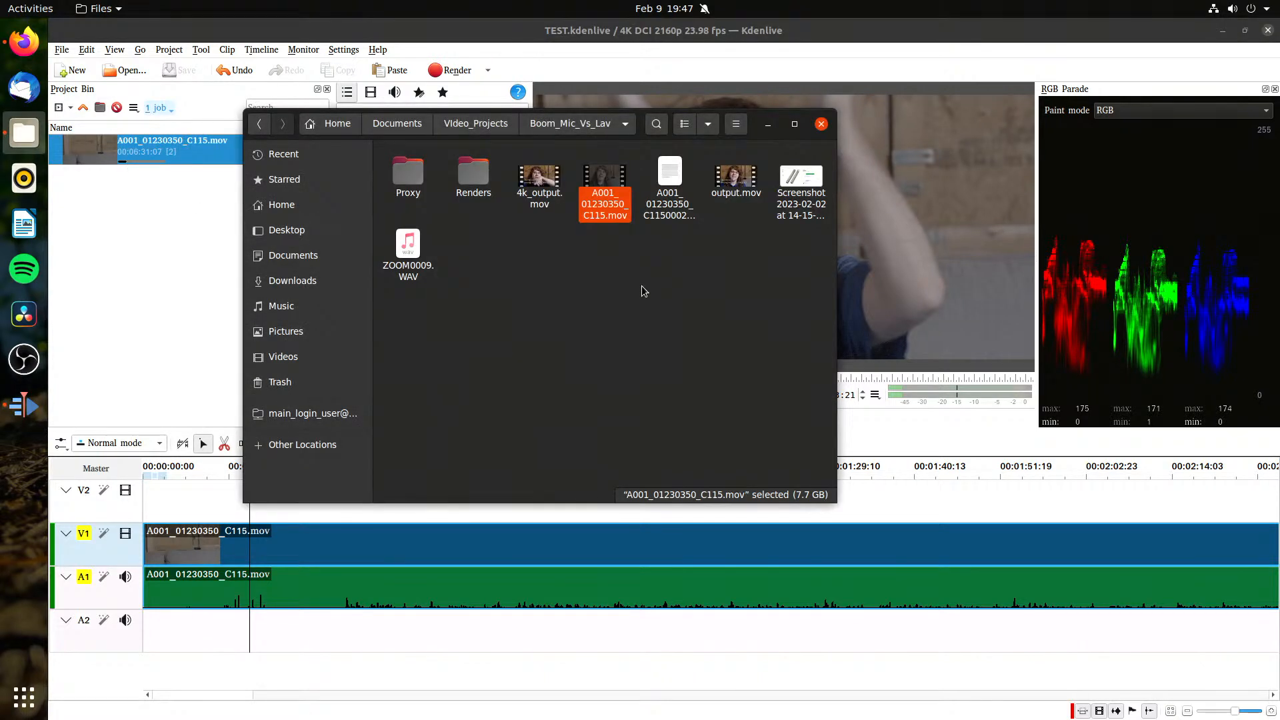
Step: Switch to the file manager and check the transcode output A001_01230350_C1150002.mov in the Boom_Mic_Vs_Lav folder
{"action": "left_click", "coordinate": [642, 287]}
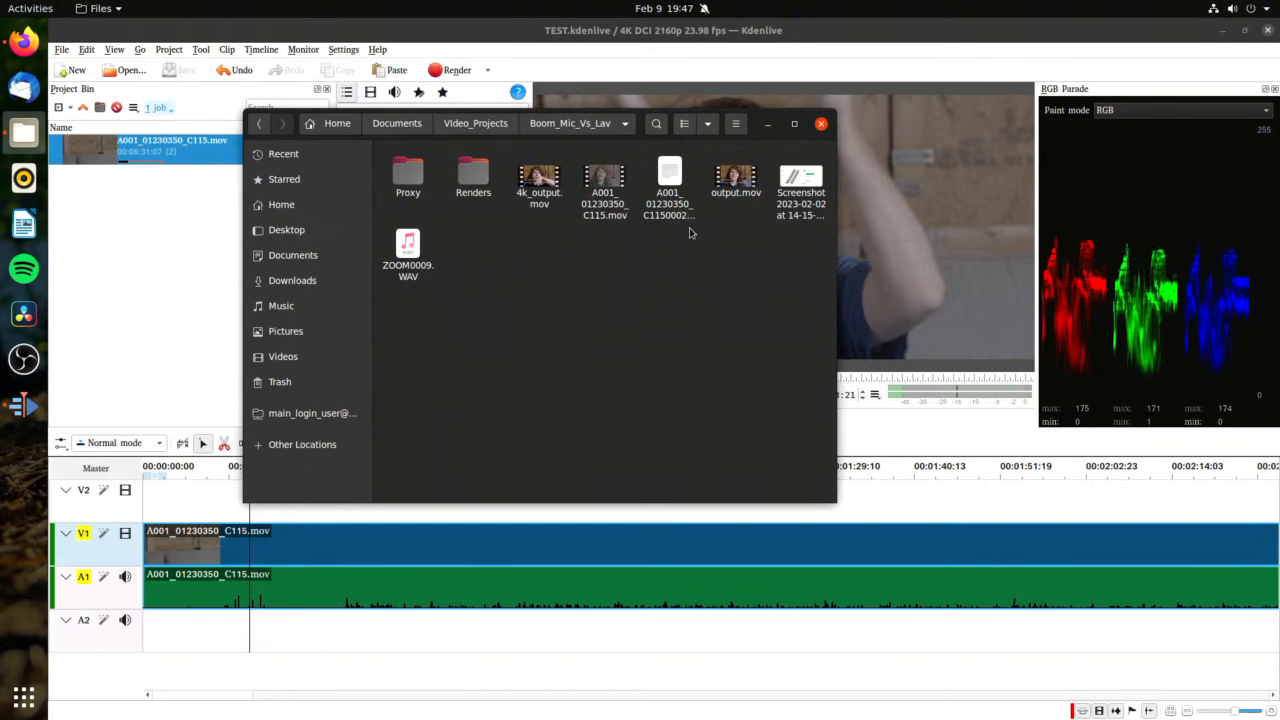
{"action": "left_click", "coordinate": [662, 201]}
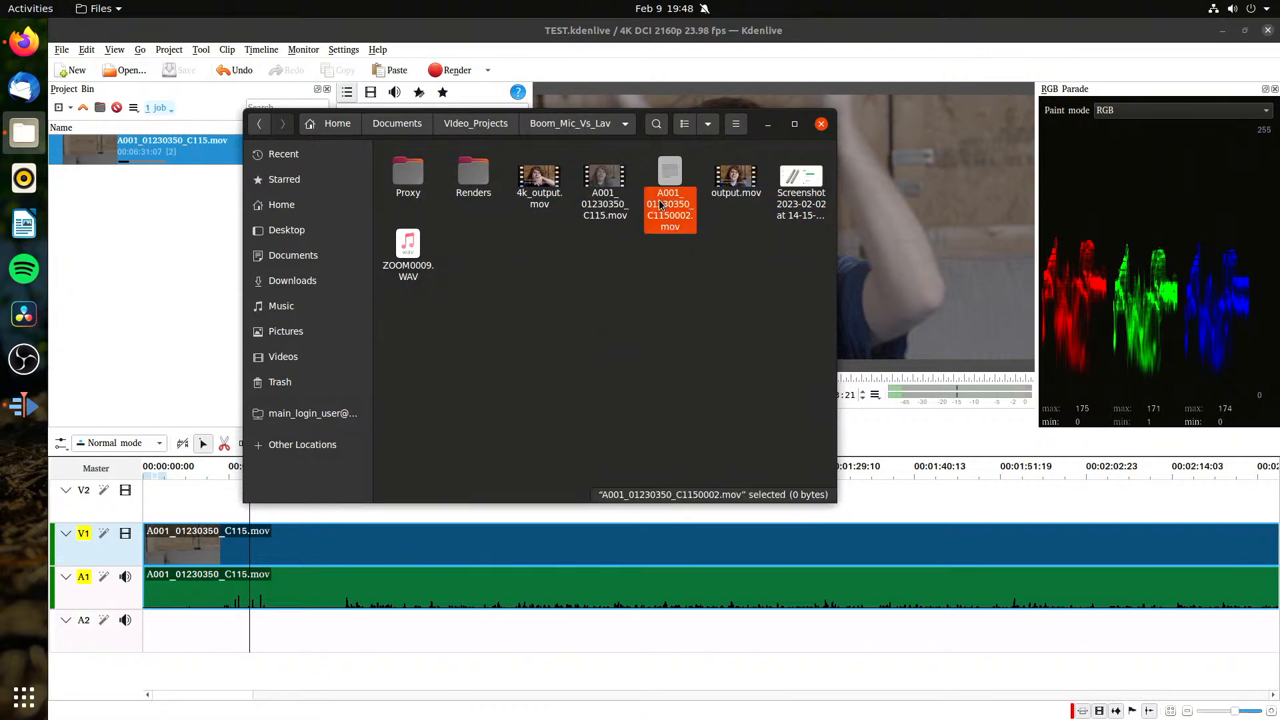
{"action": "left_click", "coordinate": [627, 215]}
{"action": "left_click", "coordinate": [675, 213]}
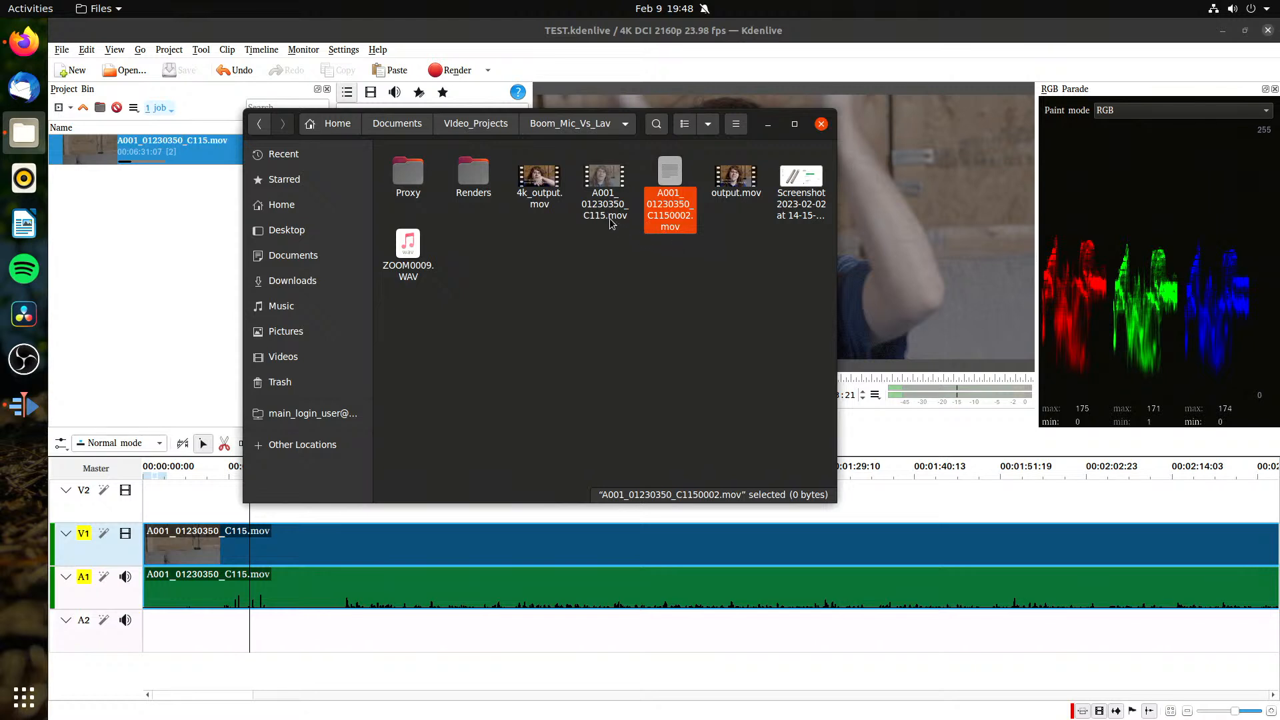
{"action": "left_click", "coordinate": [680, 294]}
{"action": "left_click", "coordinate": [685, 215]}
{"action": "left_click", "coordinate": [681, 278]}
{"action": "left_click", "coordinate": [732, 183]}
Step: Look at the clip inside the Proxy folder and return to the Boom_Mic_Vs_Lav folder
{"action": "left_click", "coordinate": [418, 219]}
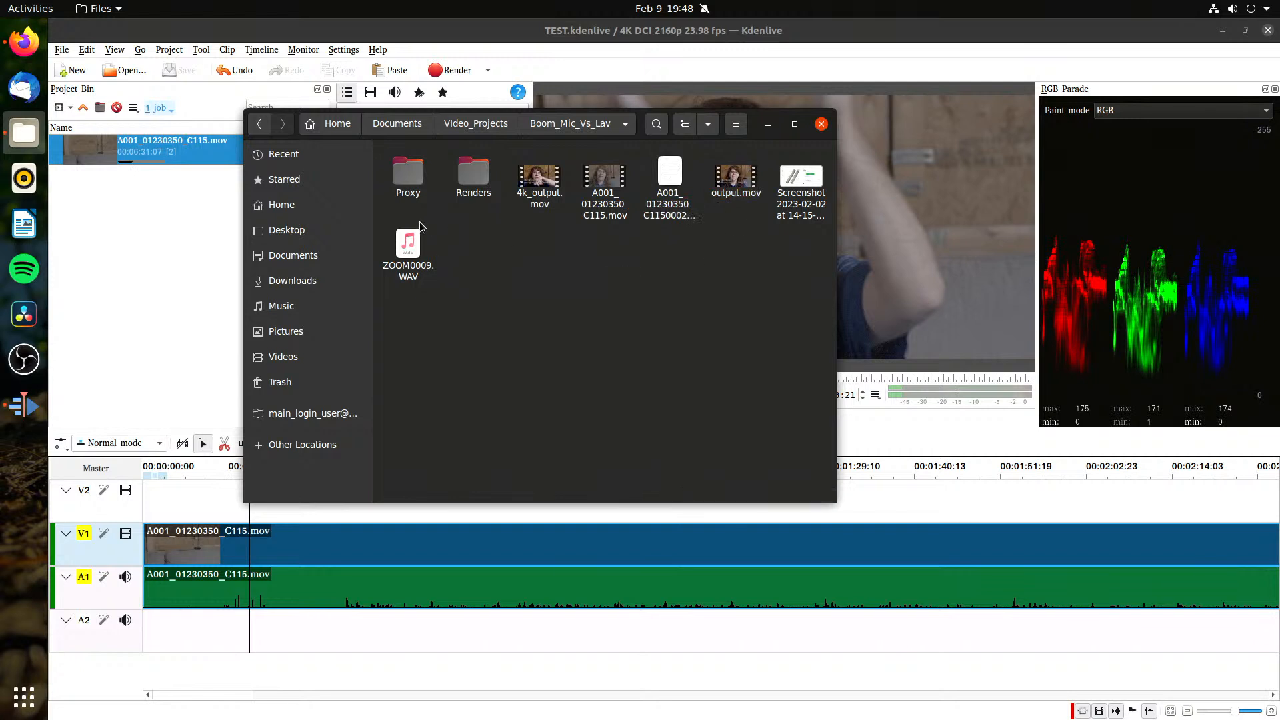
{"action": "double_click", "coordinate": [427, 184]}
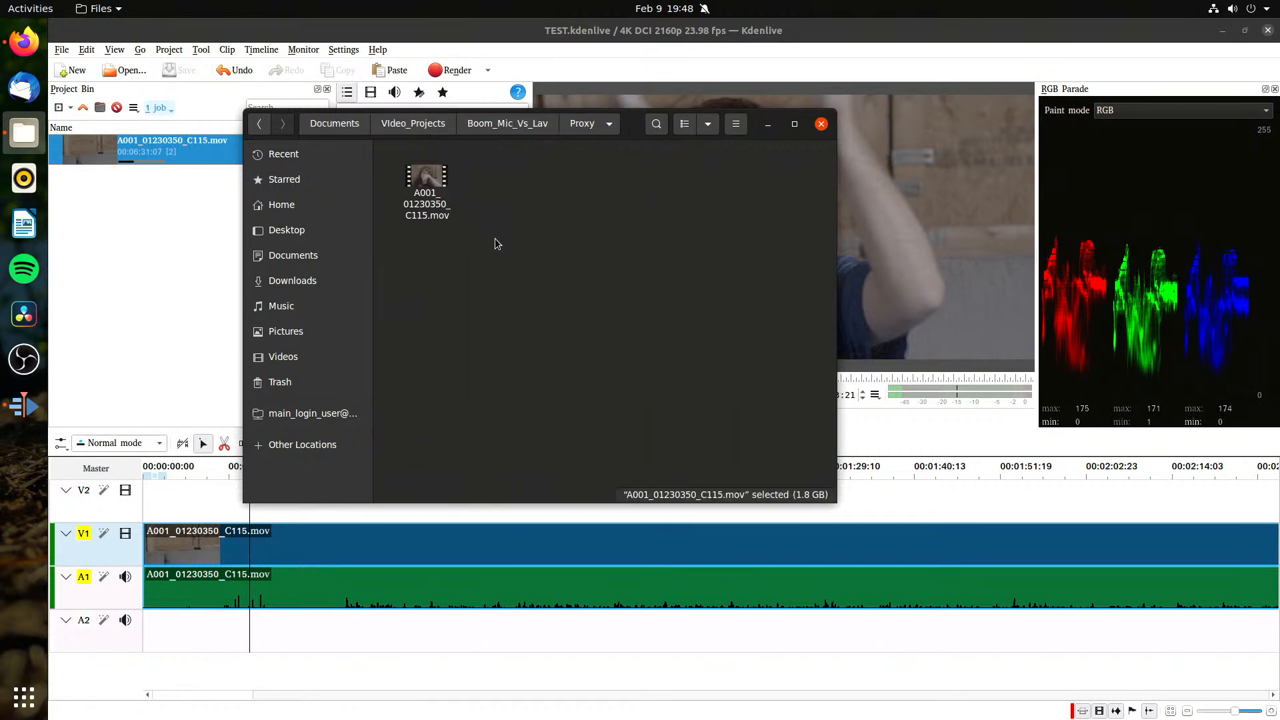
{"action": "left_click", "coordinate": [532, 250]}
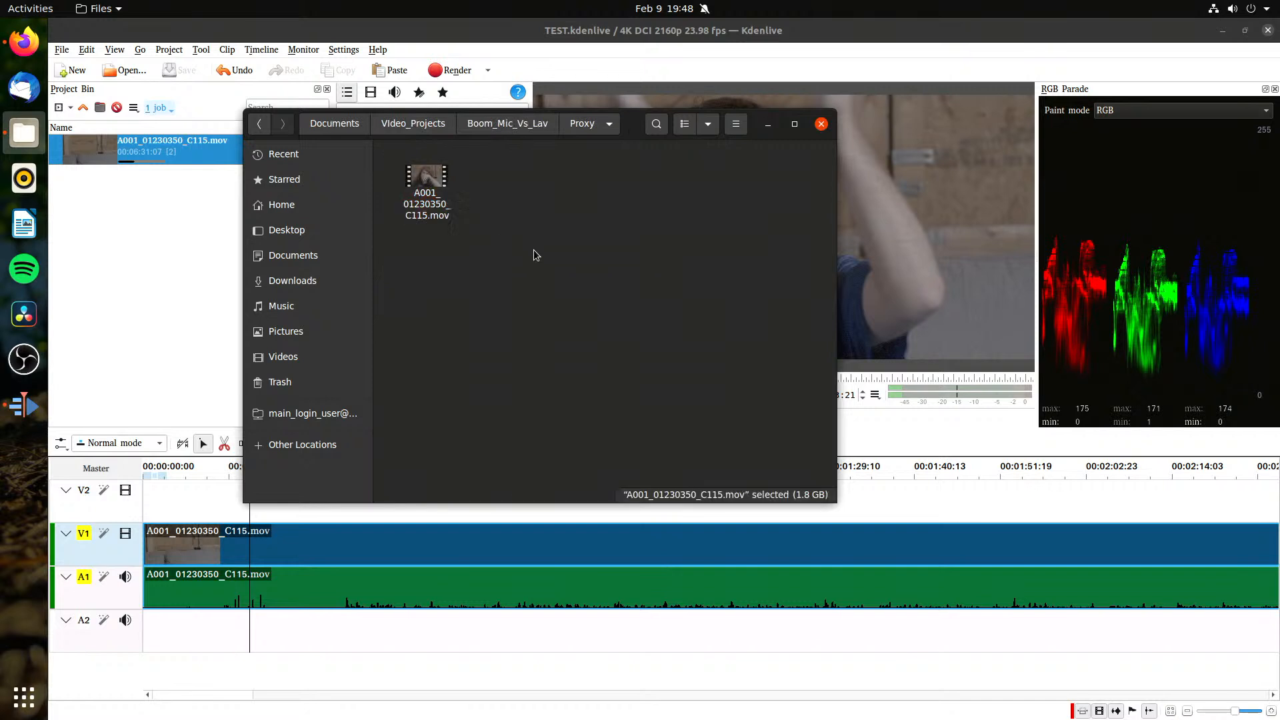
{"action": "left_click", "coordinate": [523, 120]}
{"action": "left_click", "coordinate": [566, 393]}
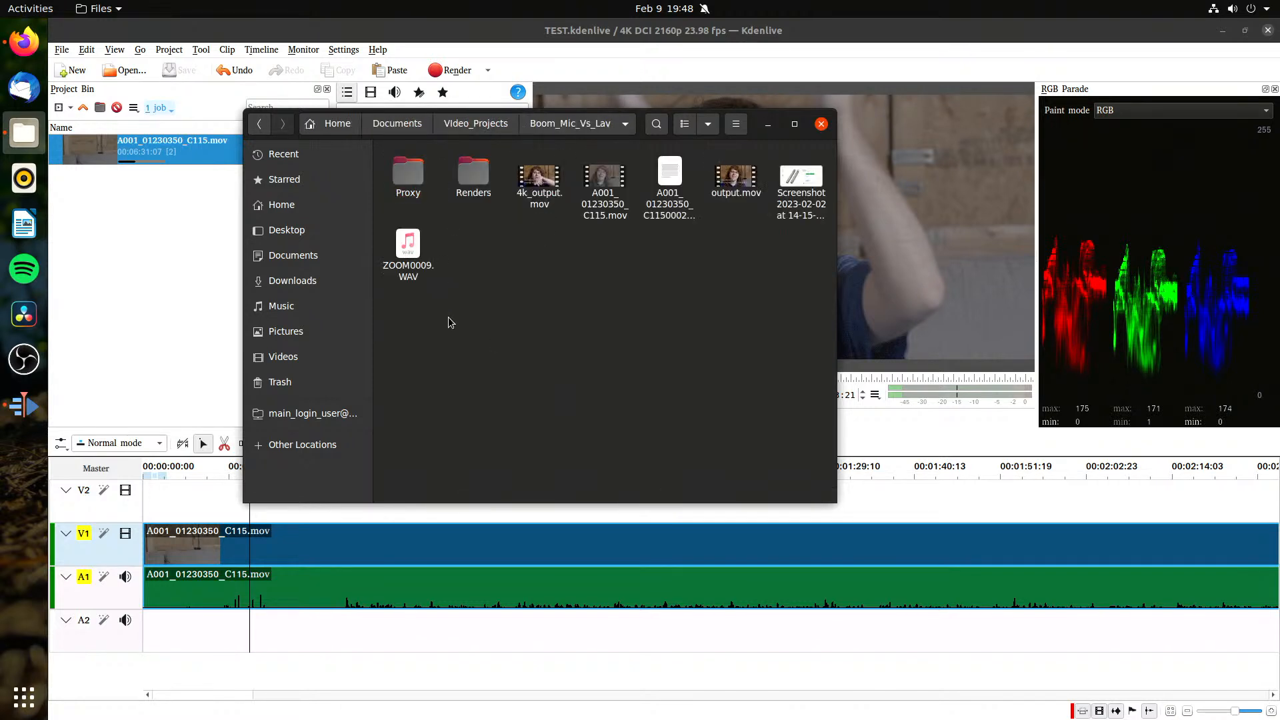
Step: Import ZOOM0009.WAV from the file manager into the Kdenlive project bin and place it on track A2, starting at about 21 seconds
{"action": "left_click", "coordinate": [408, 248]}
{"action": "left_click_drag", "start_coordinate": [408, 248], "coordinate": [174, 253]}
{"action": "left_click", "coordinate": [213, 246]}
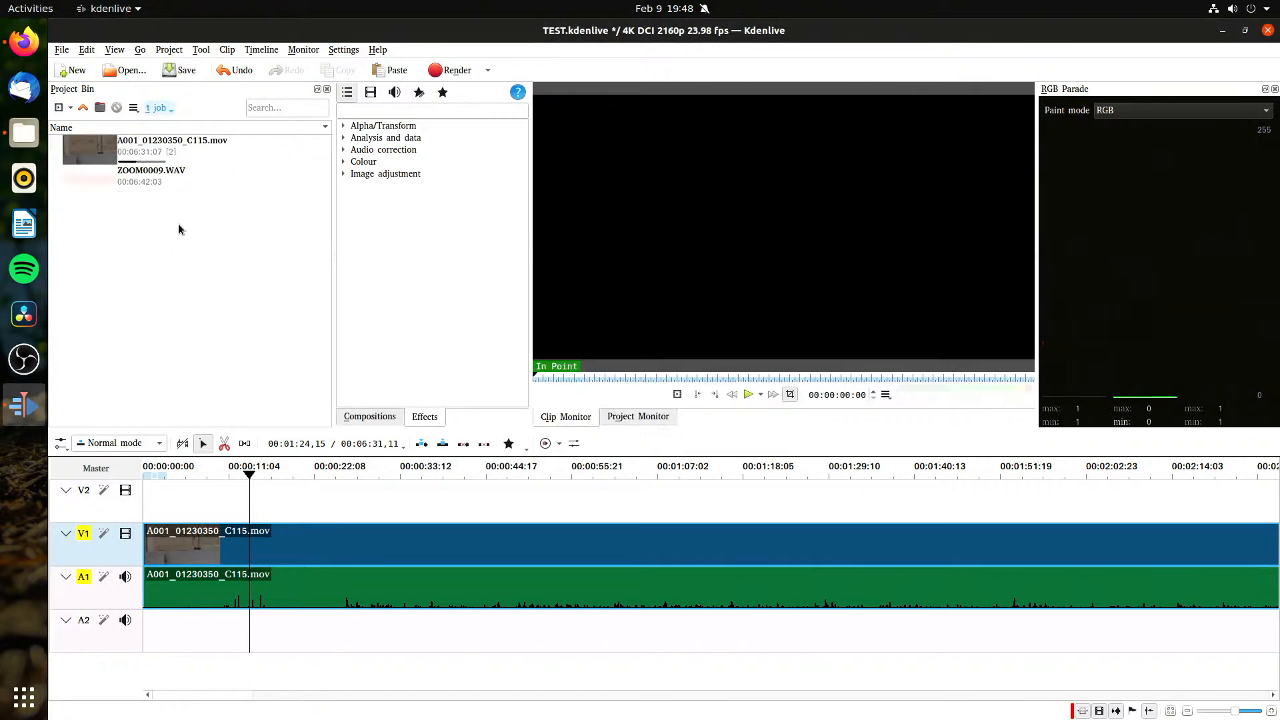
{"action": "left_click_drag", "start_coordinate": [305, 419], "coordinate": [339, 650]}
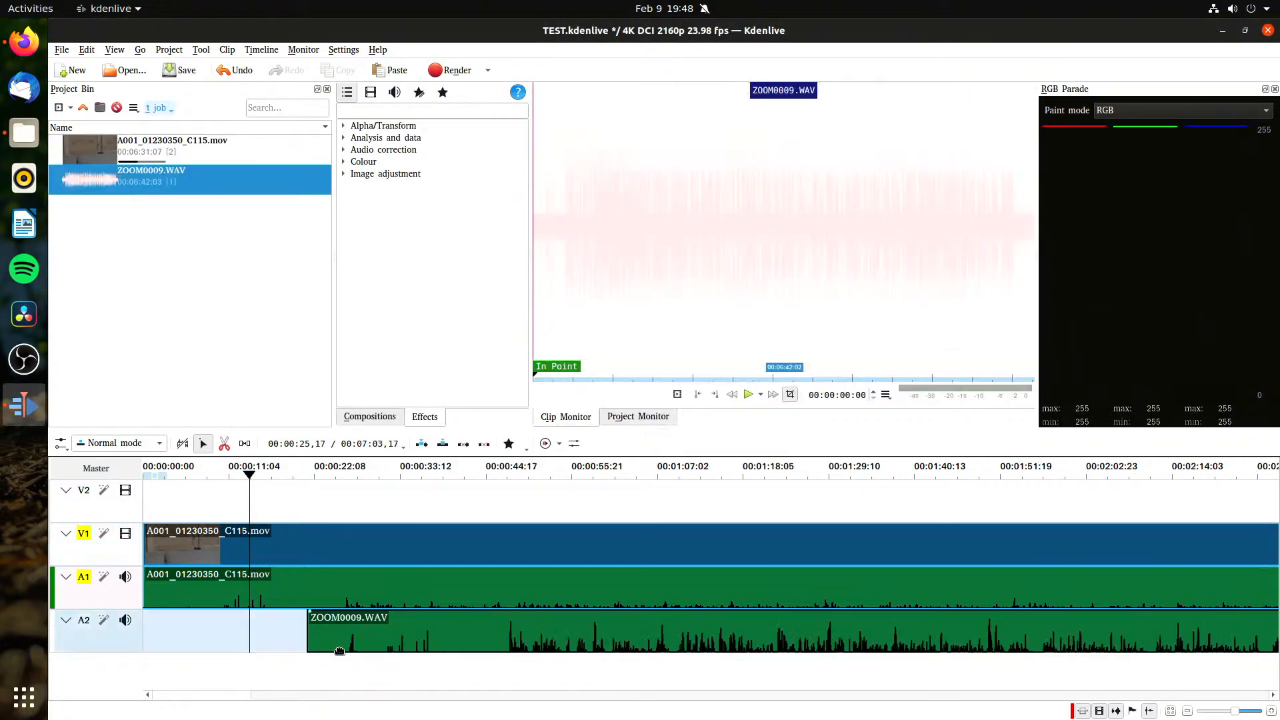
{"action": "left_click", "coordinate": [450, 674]}
{"action": "left_click", "coordinate": [429, 666]}
{"action": "left_click", "coordinate": [434, 621]}
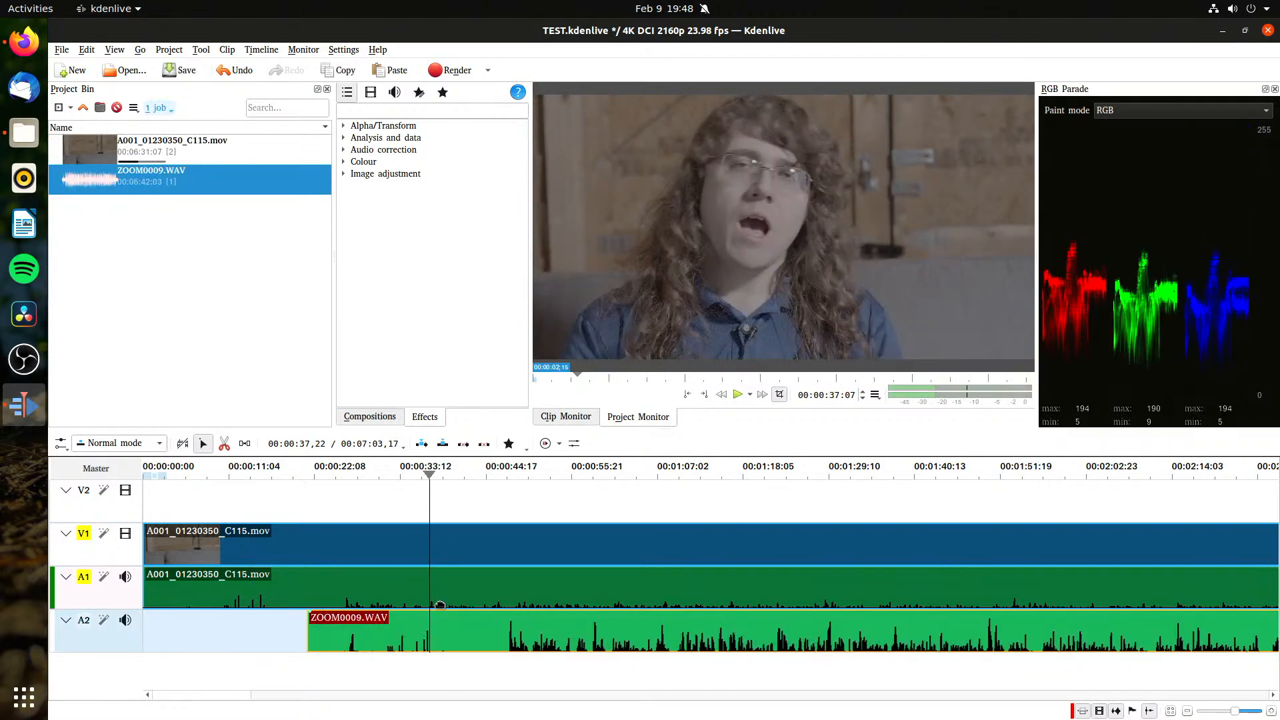
{"action": "left_click", "coordinate": [449, 592], "text": "shift"}
{"action": "right_click", "coordinate": [450, 592]}
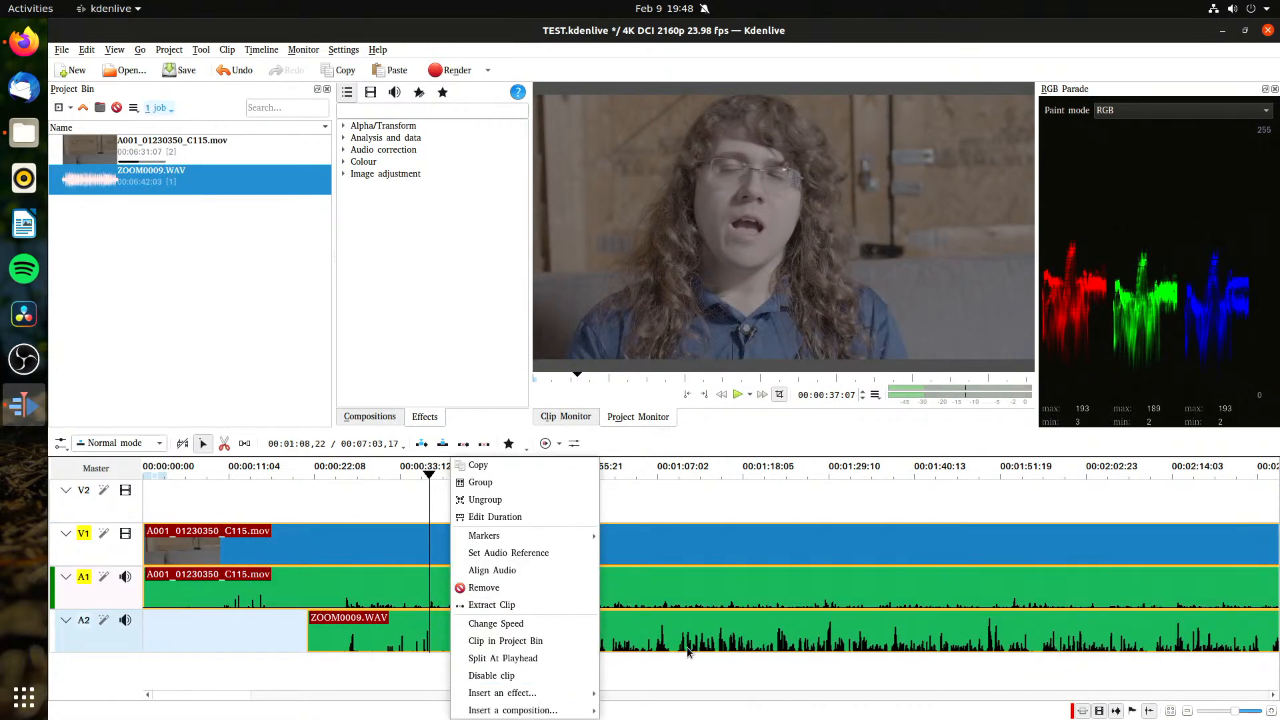
{"action": "left_click", "coordinate": [668, 670]}
{"action": "left_click", "coordinate": [436, 541]}
{"action": "left_click", "coordinate": [443, 670]}
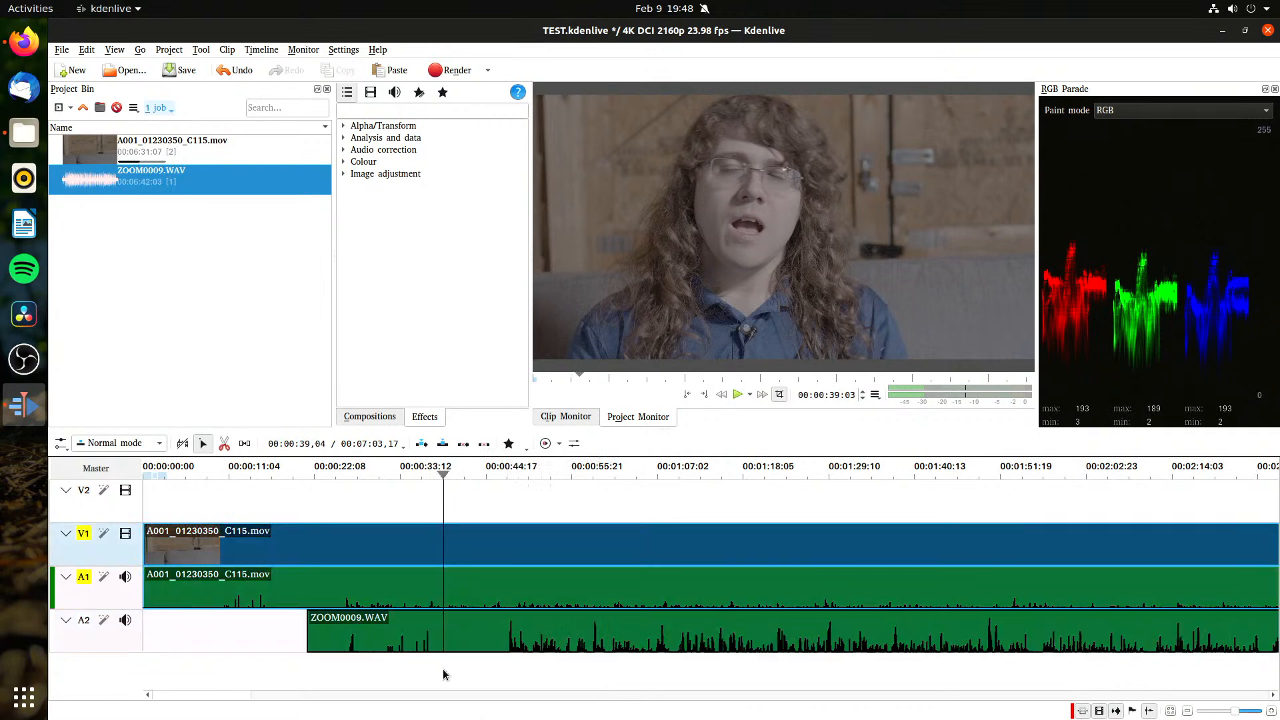
Step: Set the A001_01230350_C115.mov audio on track A1 as the audio reference
{"action": "left_click", "coordinate": [474, 602]}
{"action": "right_click", "coordinate": [474, 602]}
{"action": "left_click", "coordinate": [578, 555]}
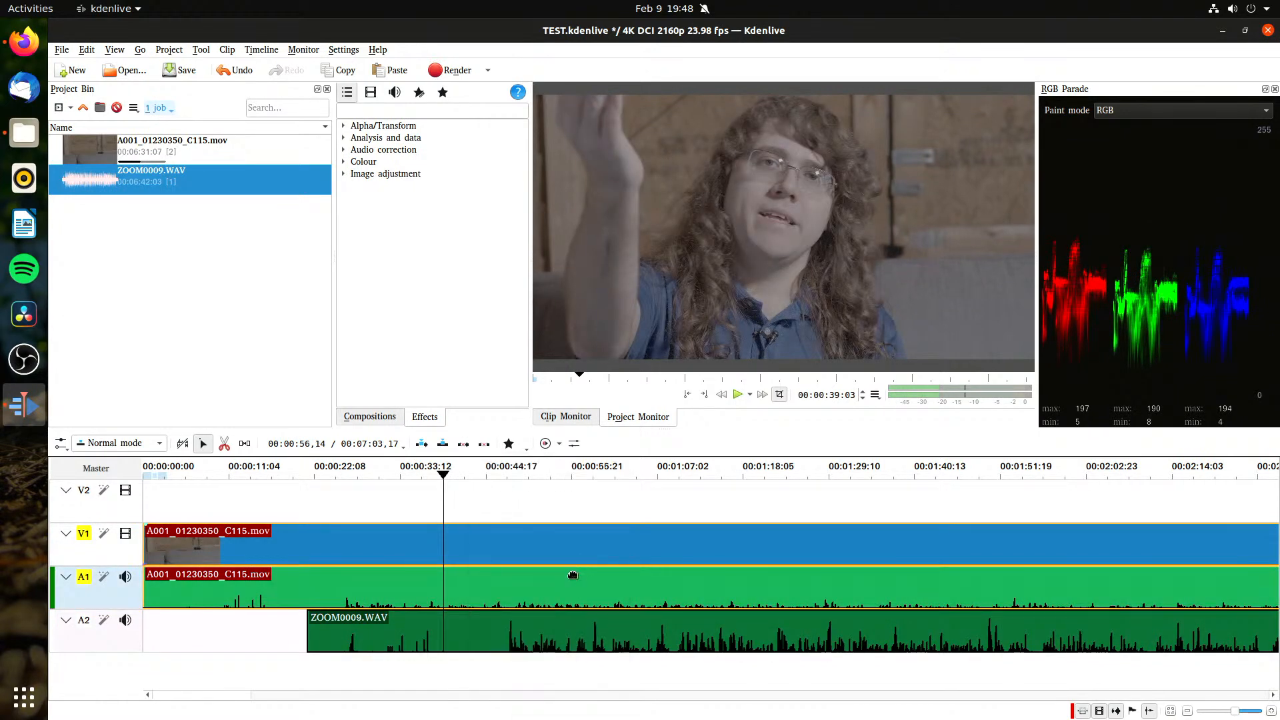
Step: Align the audio of ZOOM0009.WAV on track A2 to the reference clip
{"action": "left_click", "coordinate": [555, 657]}
{"action": "left_click", "coordinate": [559, 642]}
{"action": "left_click", "coordinate": [572, 589], "text": "shift"}
{"action": "right_click", "coordinate": [572, 590]}
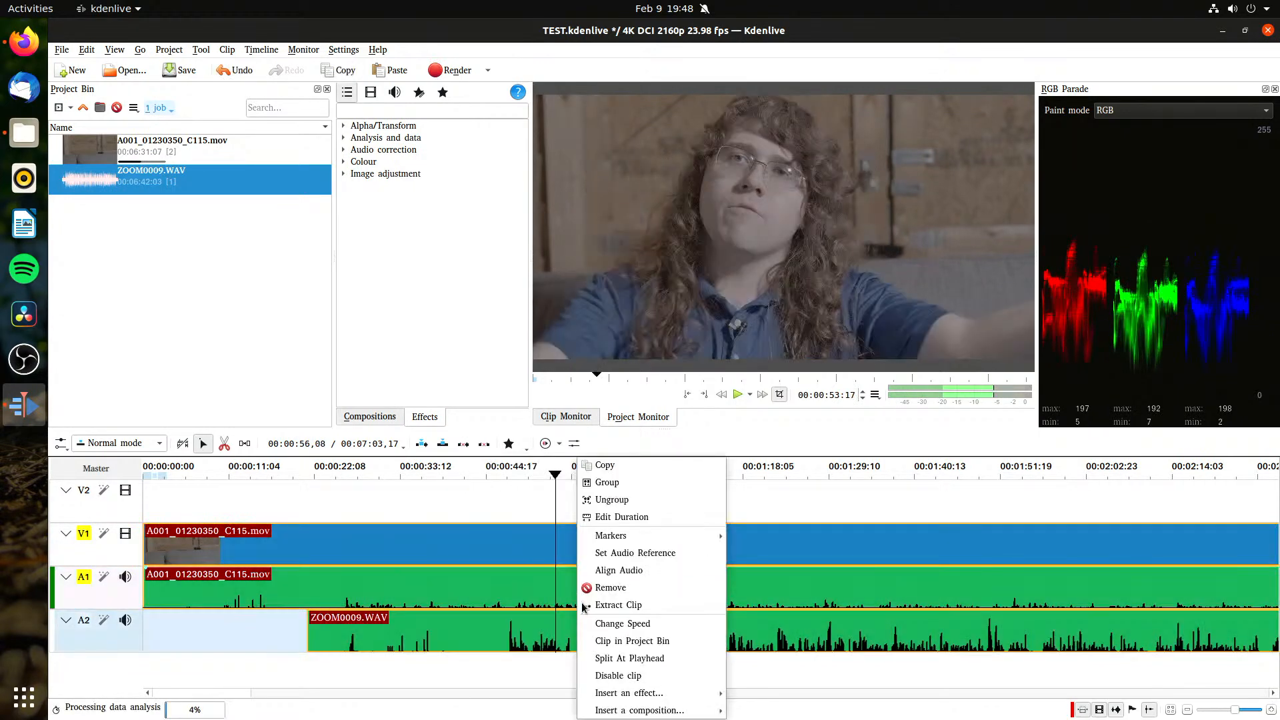
{"action": "left_click", "coordinate": [653, 569]}
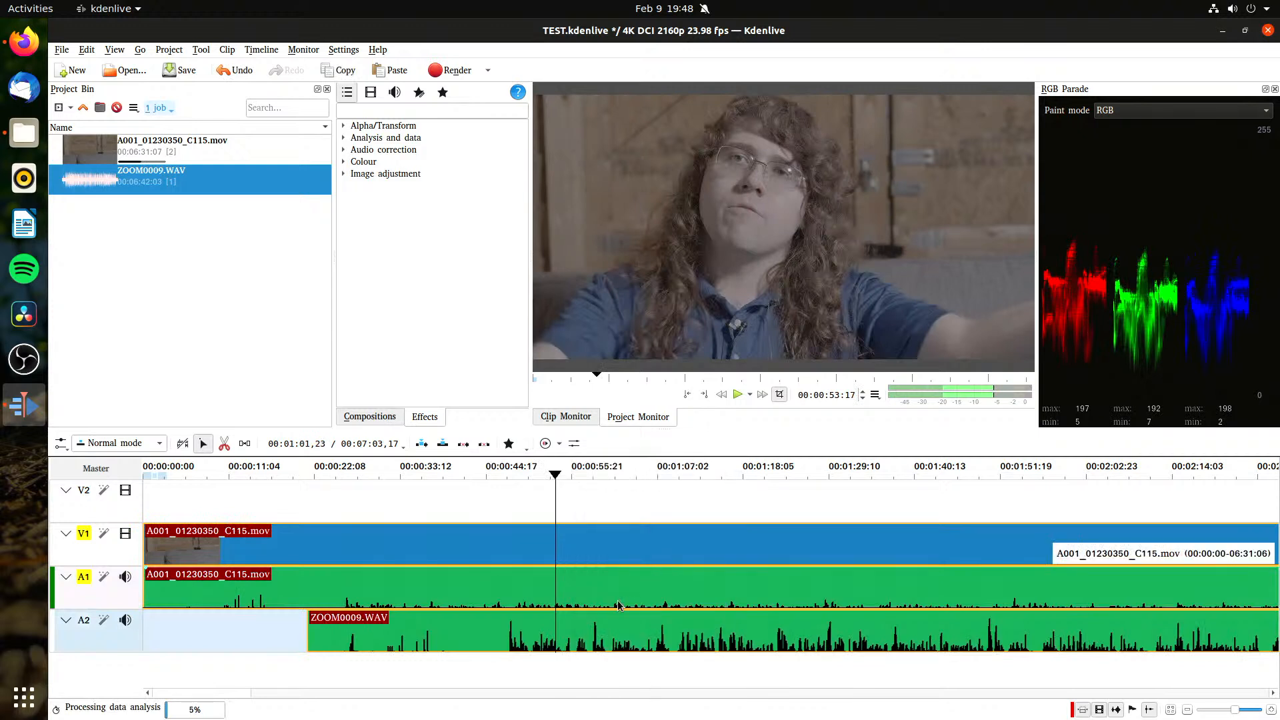
{"action": "right_click", "coordinate": [591, 640]}
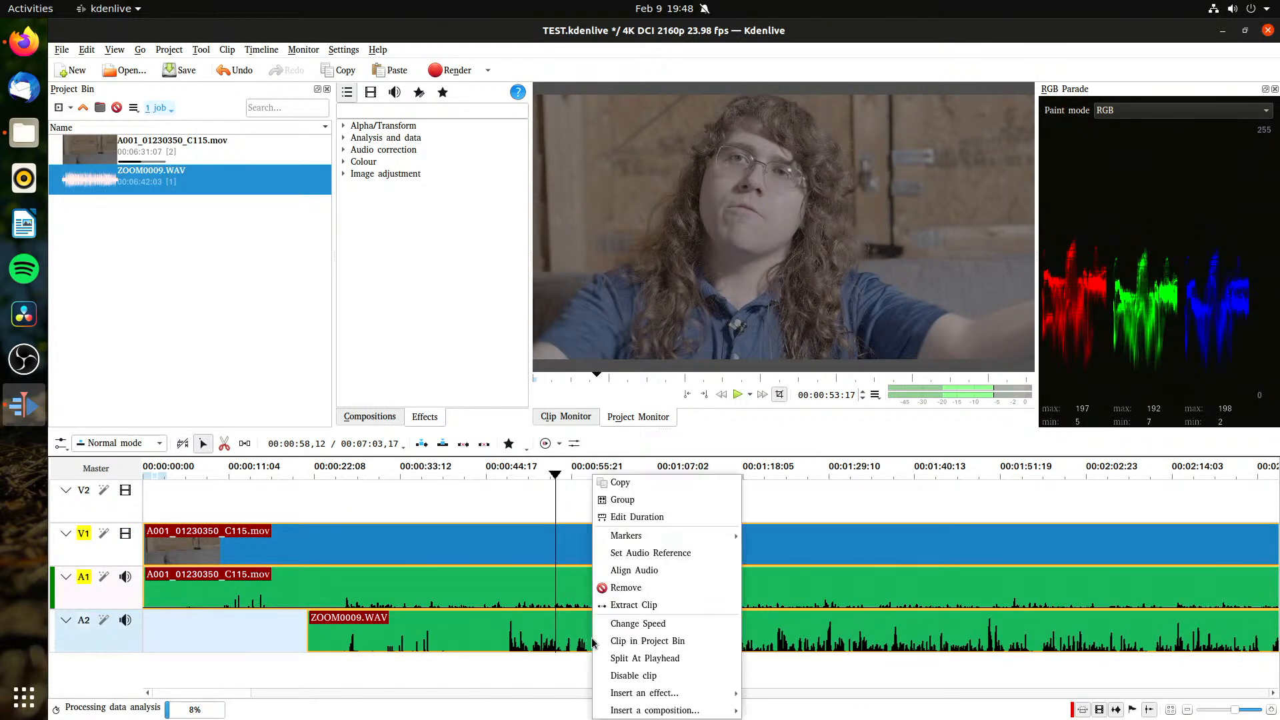
{"action": "left_click", "coordinate": [679, 575]}
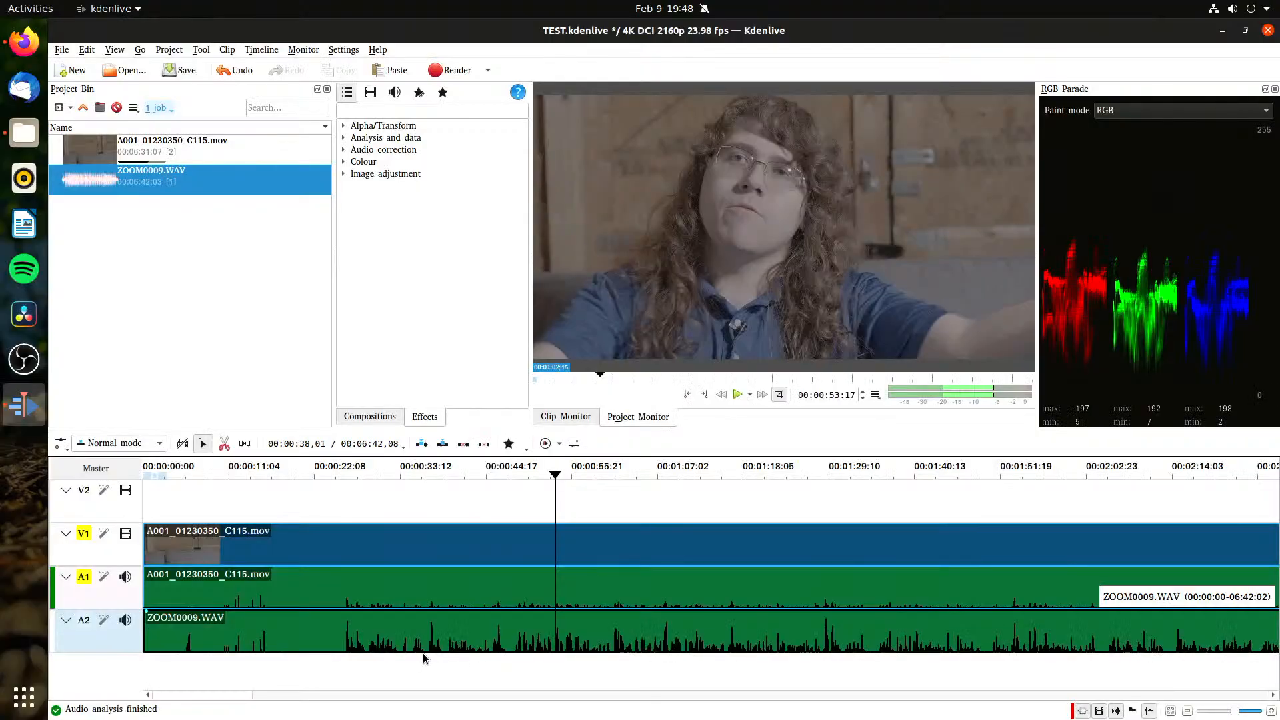
Step: Save the project and move the playhead to about 9 seconds on the timeline
{"action": "key", "text": "ctrl+s"}
{"action": "left_click", "coordinate": [216, 500]}
{"action": "left_click", "coordinate": [213, 501]}
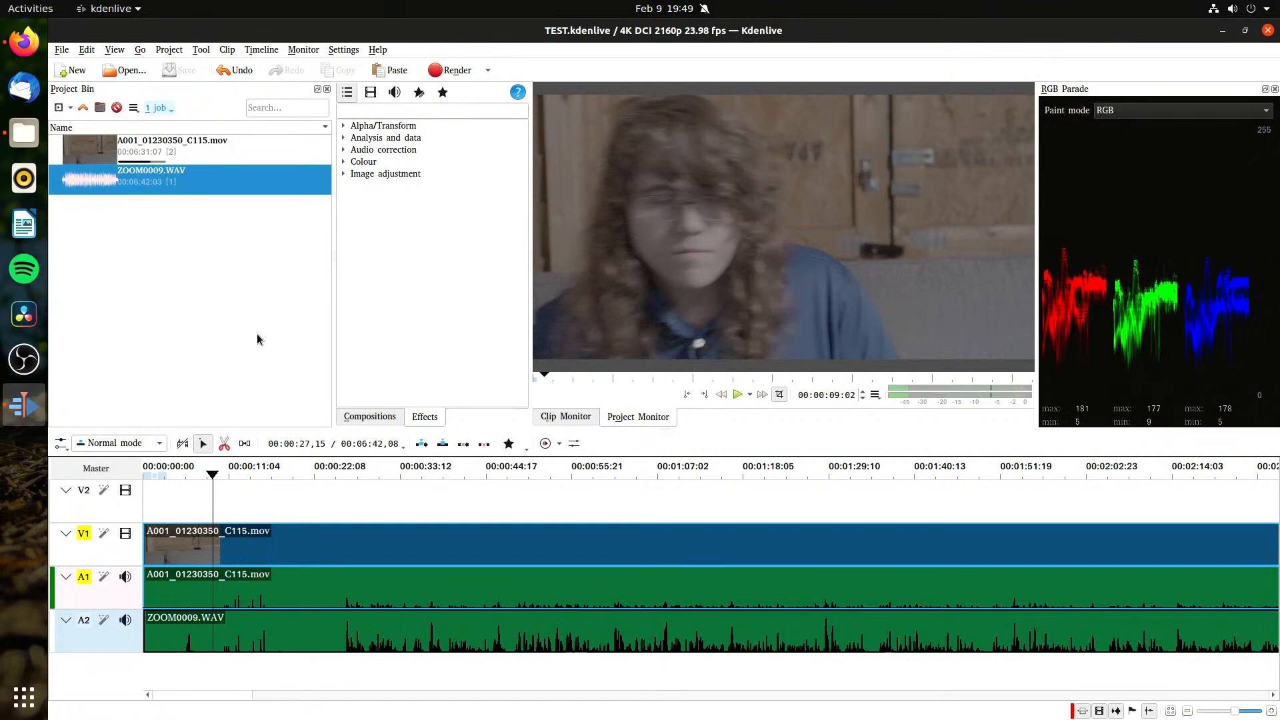
Step: Play the timeline from about 9 seconds to about 19 seconds to check the sync of the aligned audio
{"action": "left_click", "coordinate": [273, 334]}
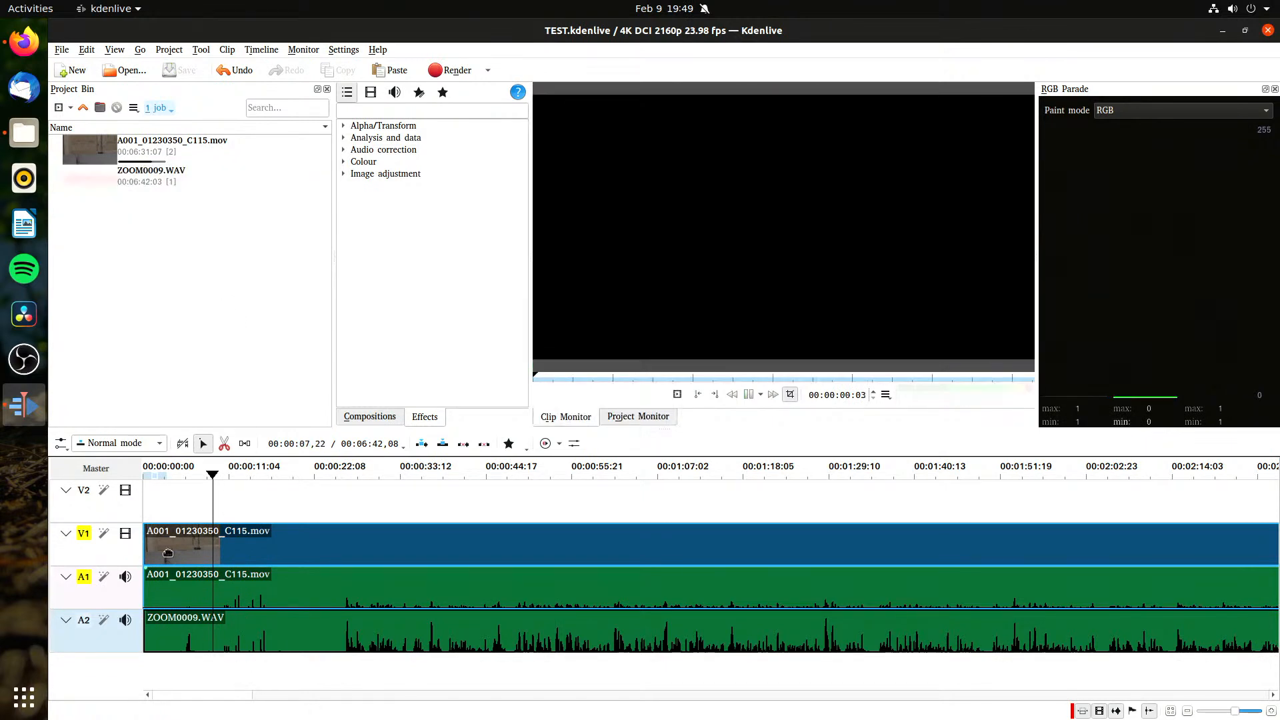
{"action": "left_click", "coordinate": [213, 479]}
{"action": "key", "text": "space"}
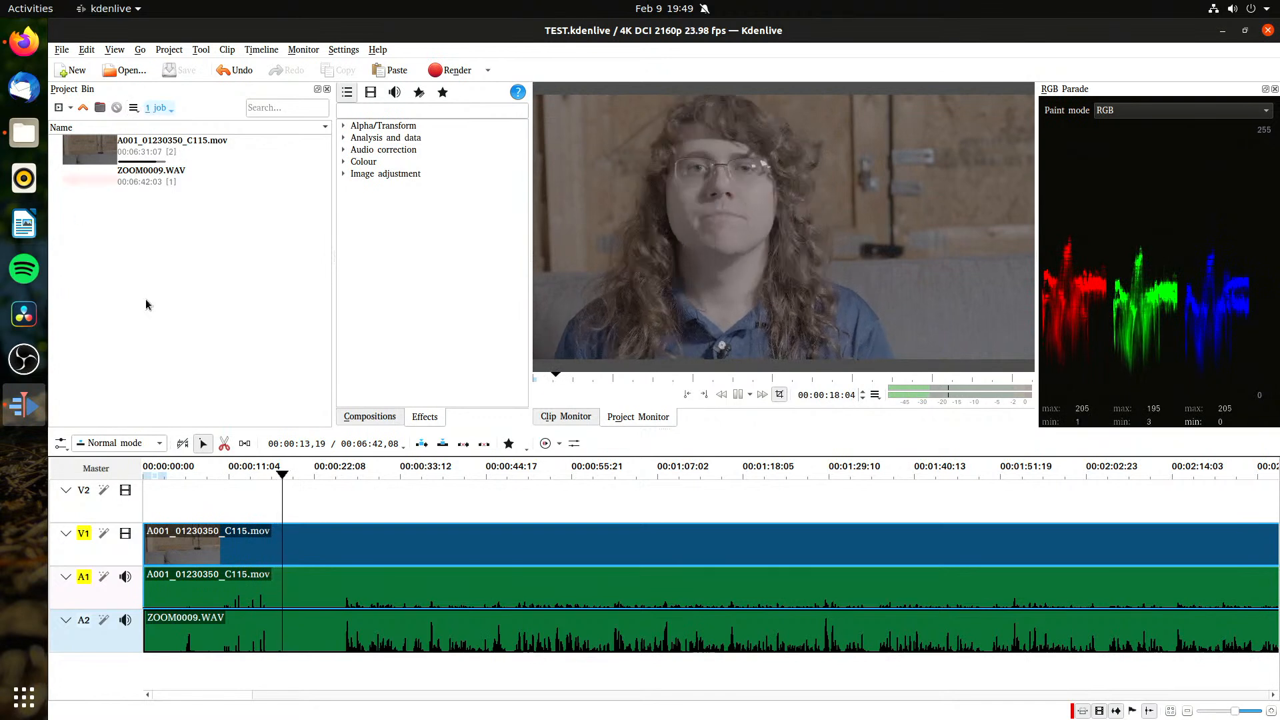
{"action": "key", "text": "space"}
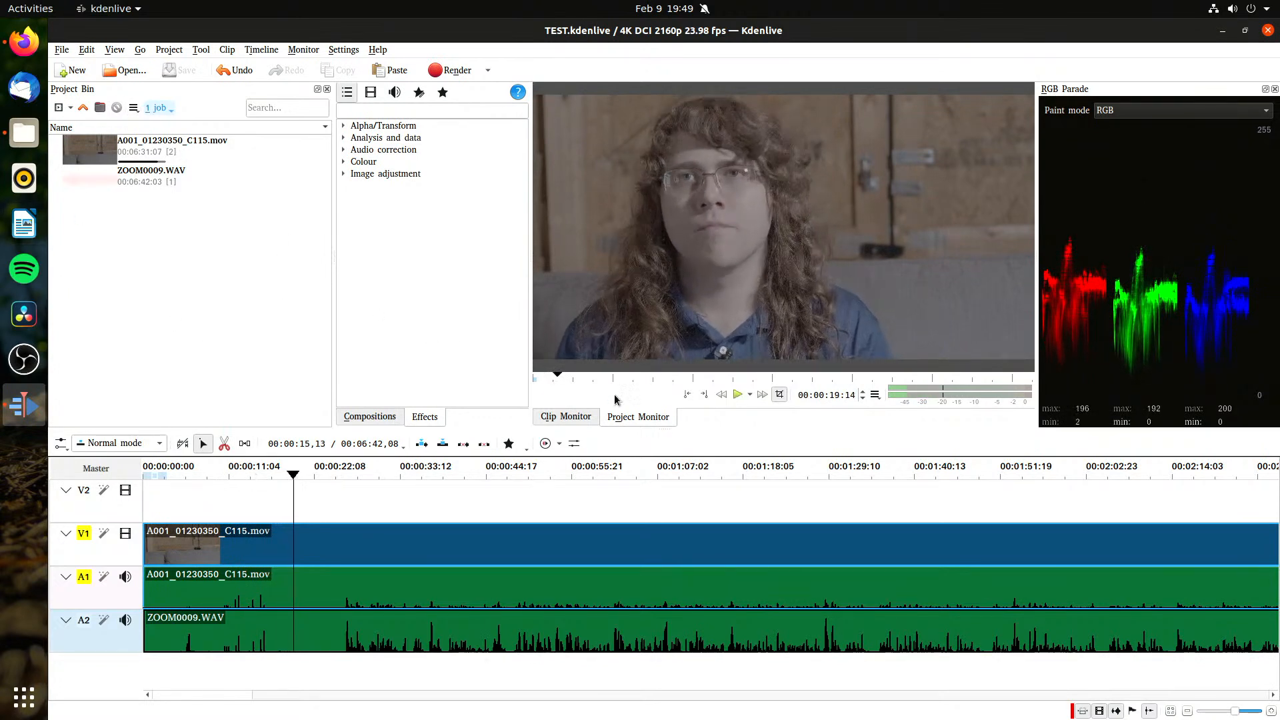
{"action": "left_click", "coordinate": [875, 395]}
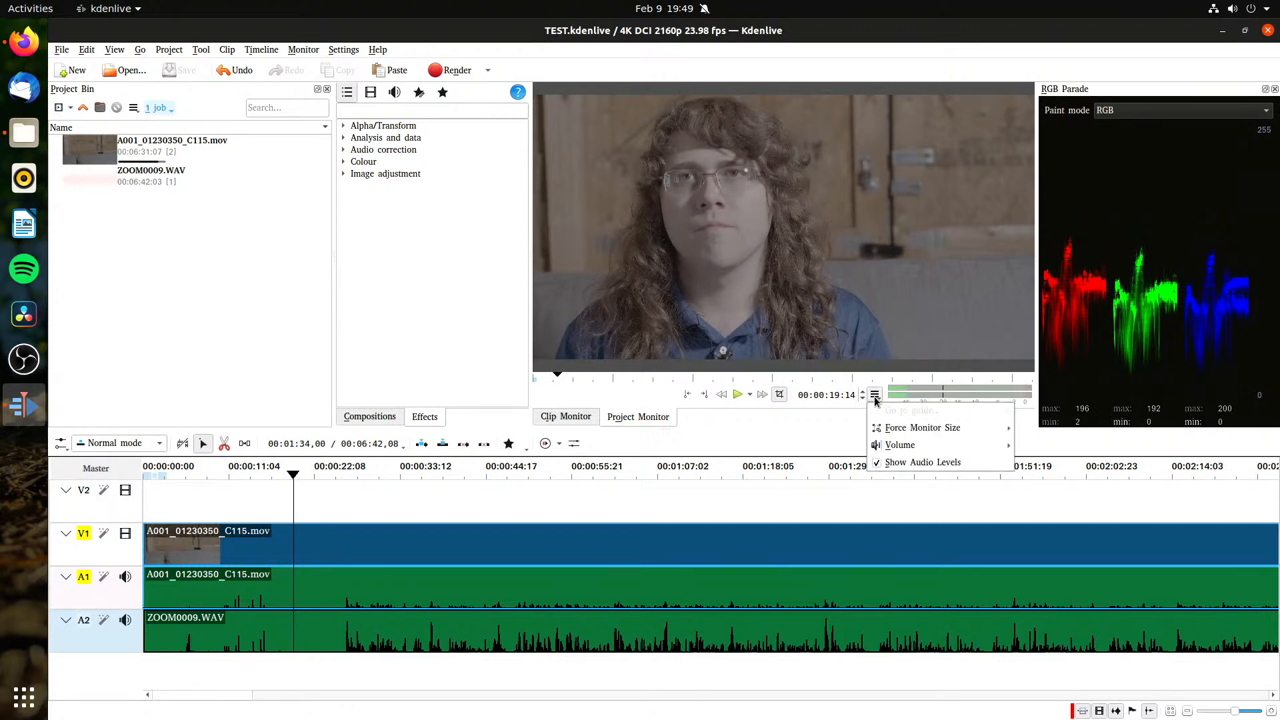
{"action": "mouse_move", "coordinate": [929, 430]}
{"action": "left_click", "coordinate": [1275, 93]}
Step: Dock the RGB Parade scope together with the Compositions and Effects panels and hide it from the workspace
{"action": "left_click_drag", "start_coordinate": [1120, 89], "coordinate": [745, 95]}
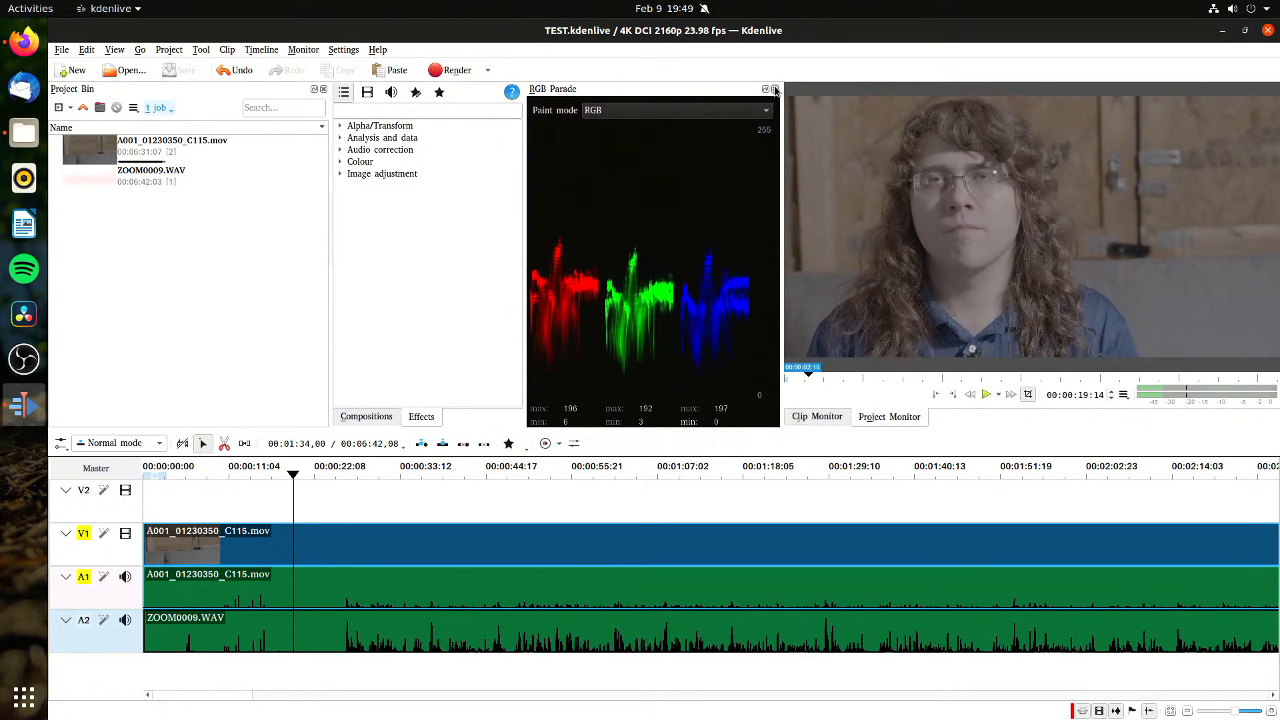
{"action": "left_click", "coordinate": [765, 89]}
{"action": "left_click_drag", "start_coordinate": [700, 92], "coordinate": [397, 163]}
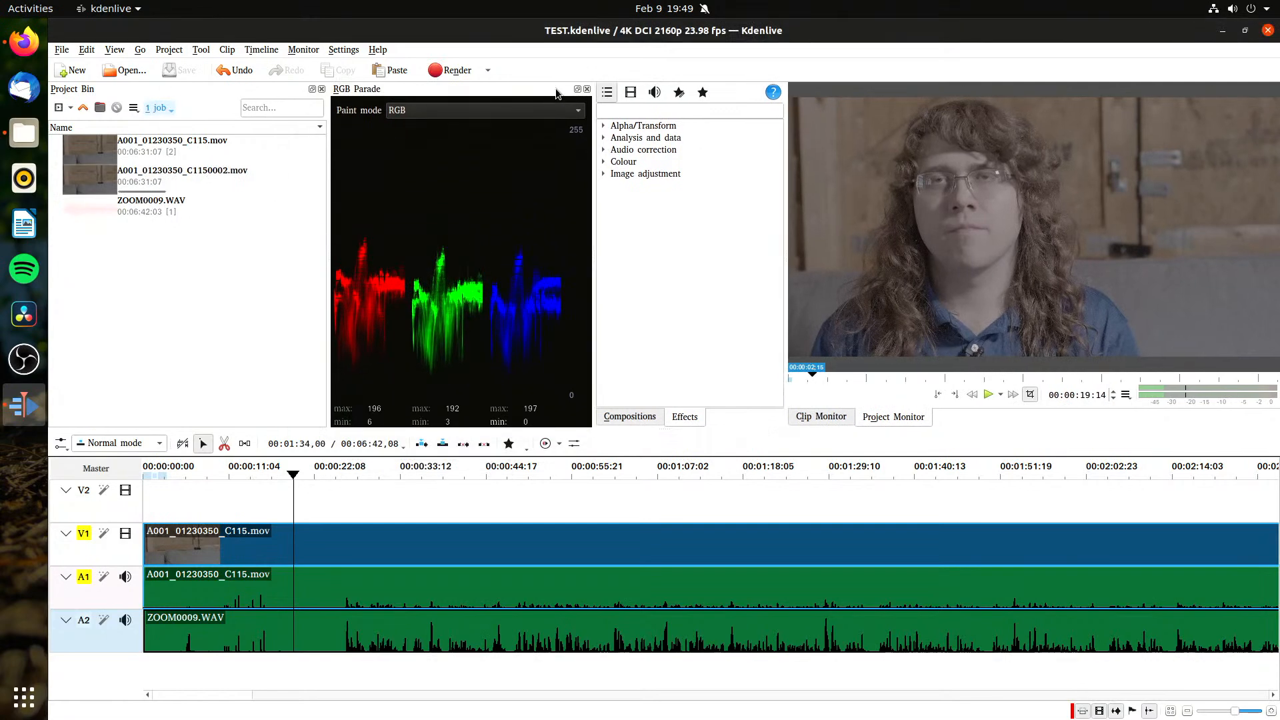
{"action": "left_click", "coordinate": [578, 89]}
{"action": "left_click_drag", "start_coordinate": [563, 93], "coordinate": [517, 183]}
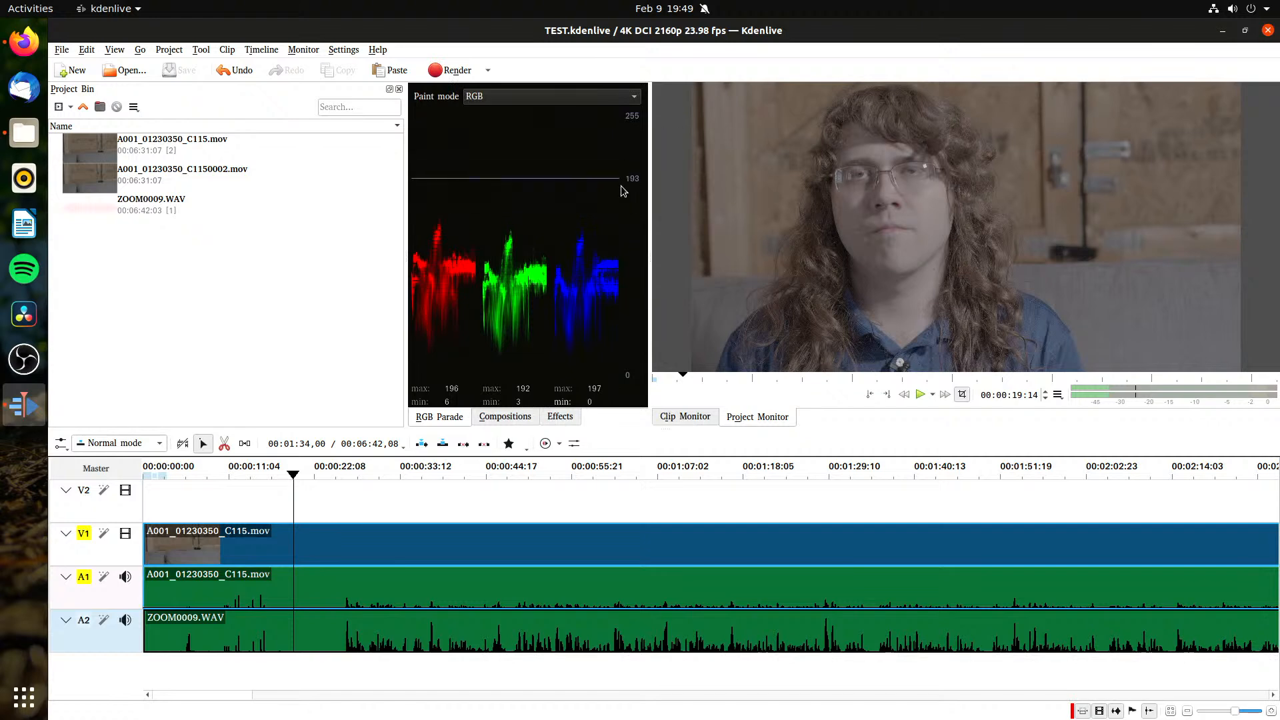
{"action": "right_click", "coordinate": [652, 195]}
{"action": "left_click", "coordinate": [670, 222]}
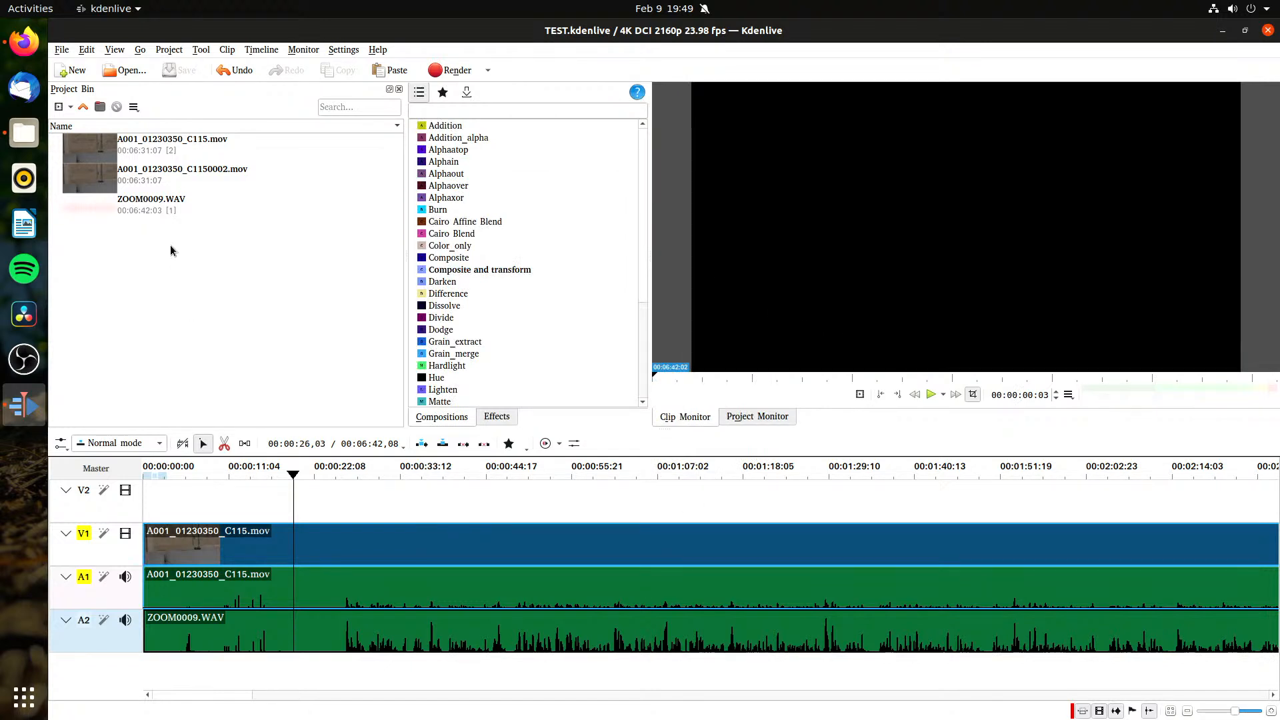
Step: Play the timeline from its beginning and pause at about 12 seconds to check the claps against the aligned audio
{"action": "left_click_drag", "start_coordinate": [291, 496], "coordinate": [137, 514]}
{"action": "key", "text": "space"}
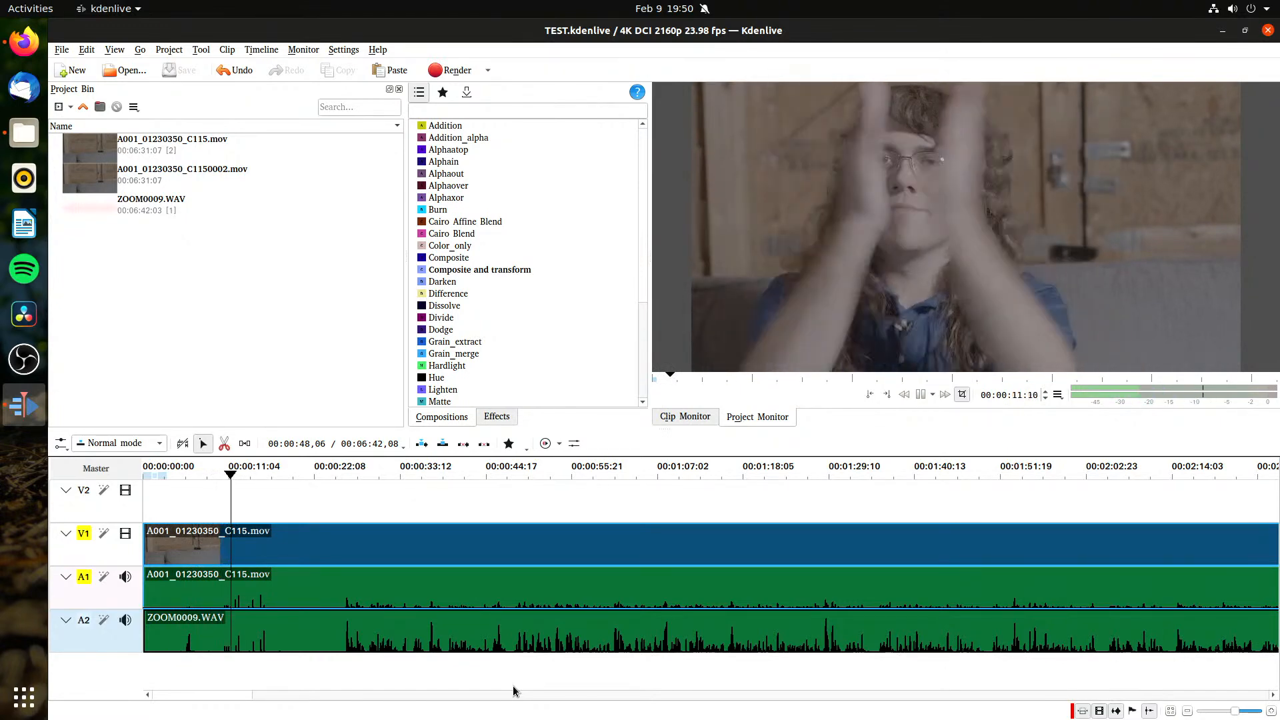
{"action": "key", "text": "space"}
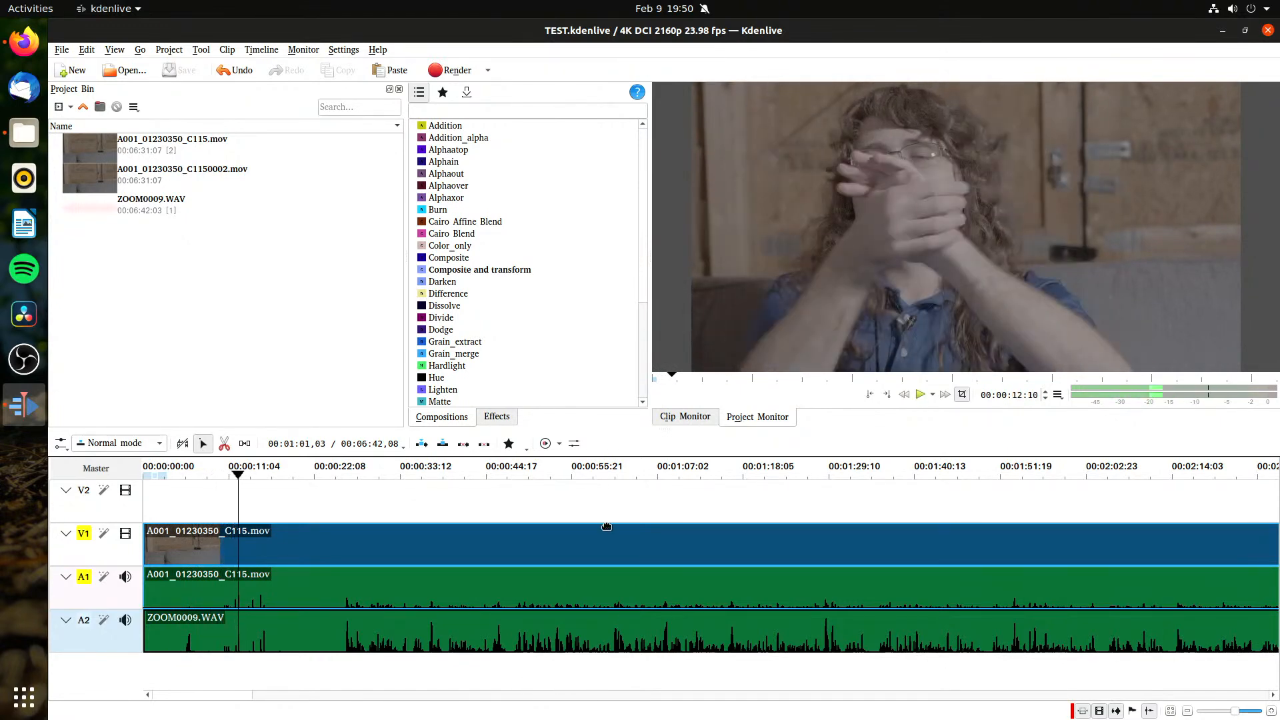
Step: Check whether the bin clips A001_01230350_C1150002.mov and A001_01230350_C115.mov offer a proxy option
{"action": "left_click", "coordinate": [150, 329]}
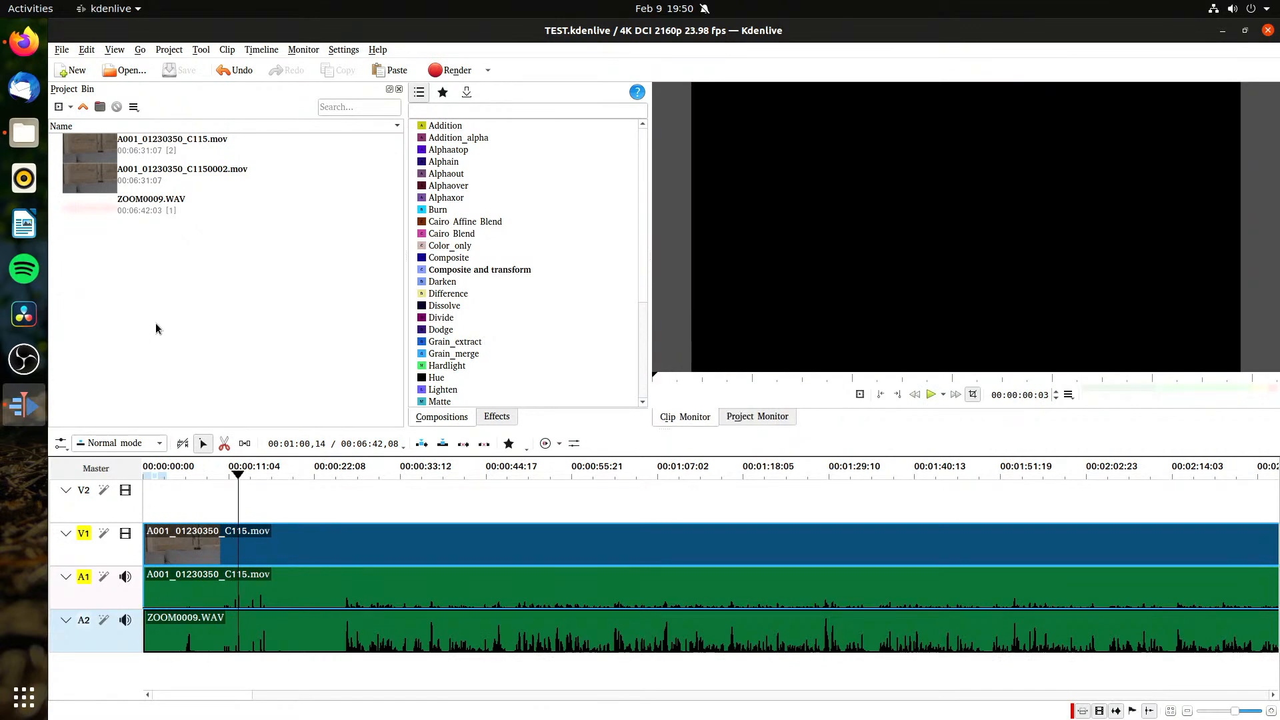
{"action": "left_click", "coordinate": [222, 184]}
{"action": "right_click", "coordinate": [220, 174]}
{"action": "mouse_move", "coordinate": [219, 204]}
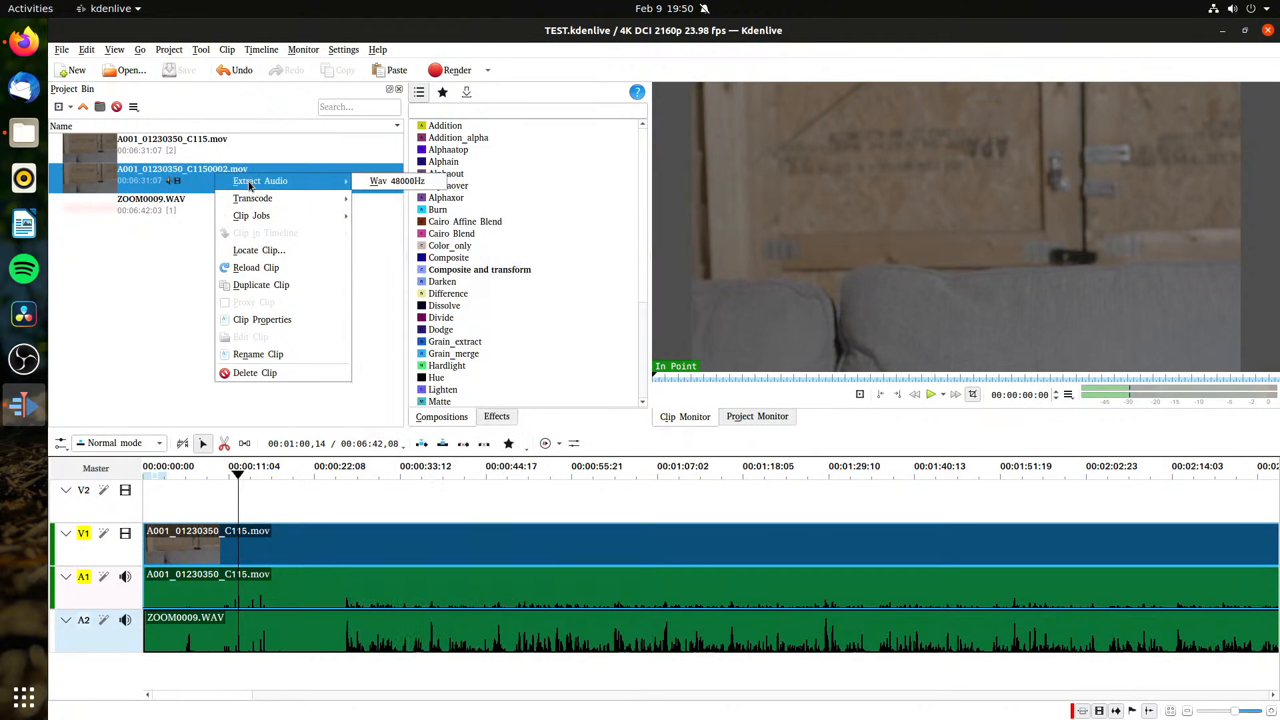
{"action": "left_click", "coordinate": [129, 351]}
{"action": "left_click", "coordinate": [238, 155]}
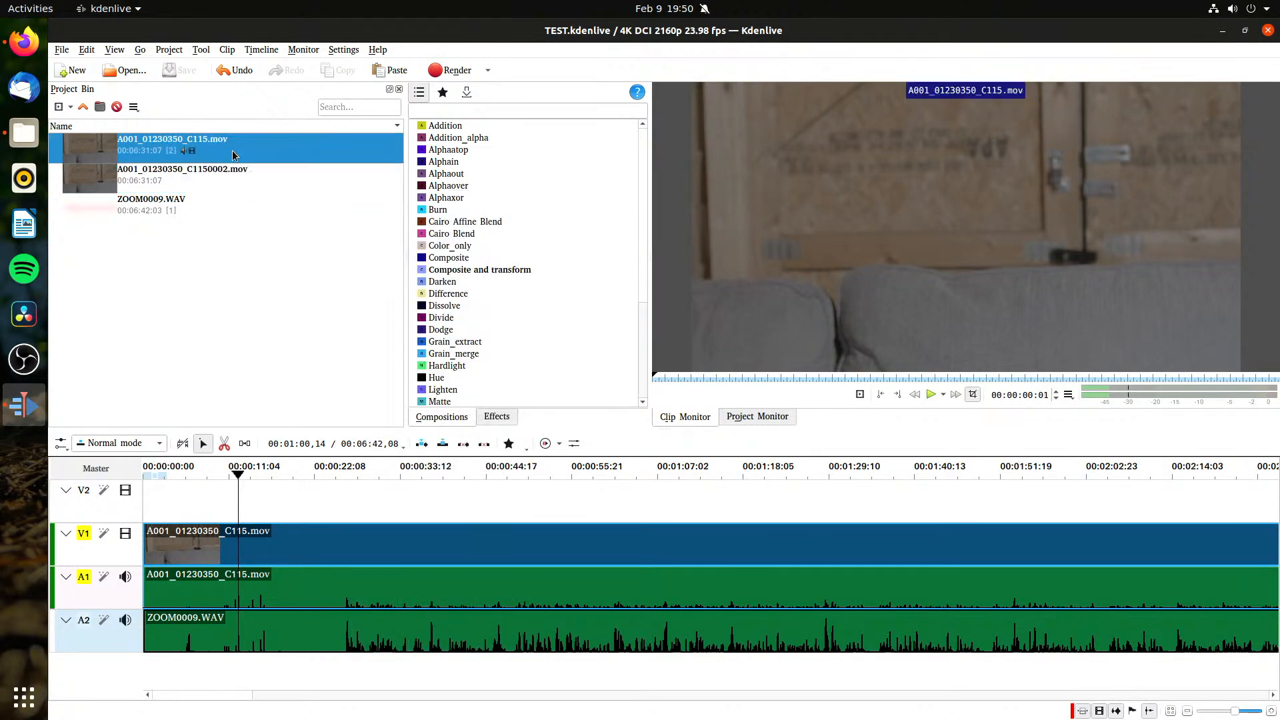
{"action": "right_click", "coordinate": [230, 157]}
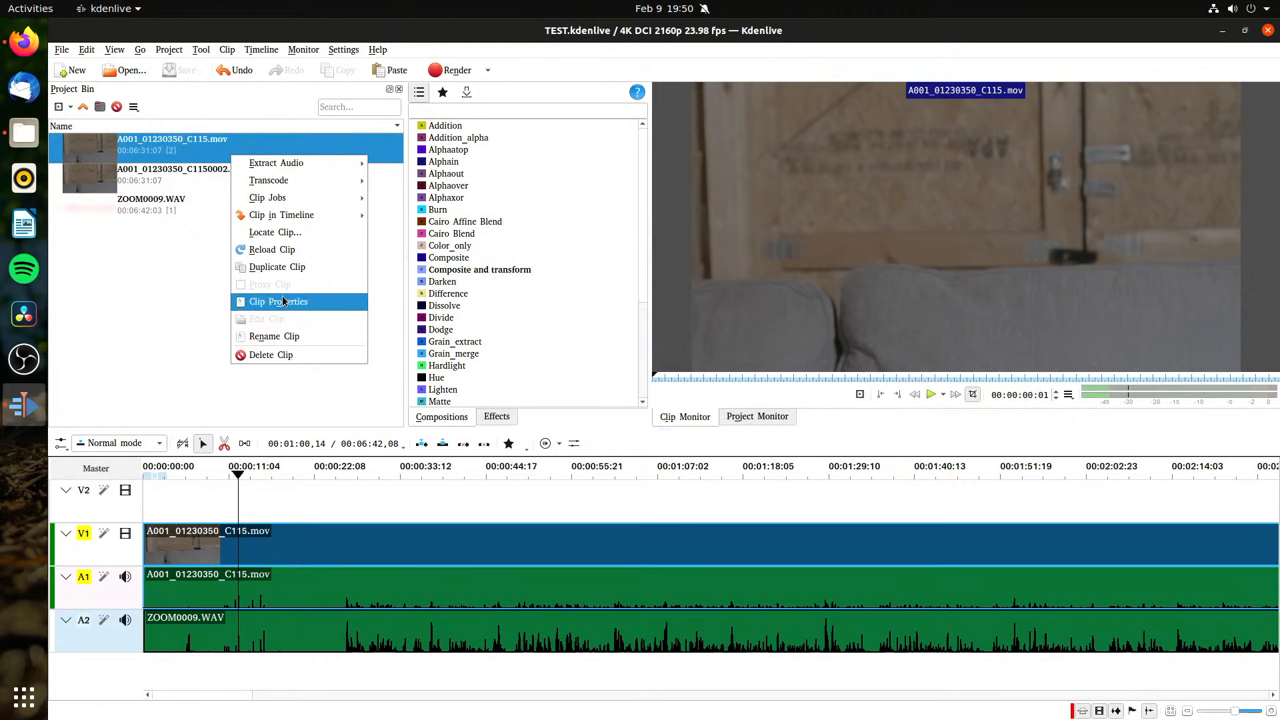
{"action": "left_click", "coordinate": [194, 303]}
Step: Enable proxy clips in the Kdenlive configuration and confirm the settings
{"action": "left_click", "coordinate": [343, 49]}
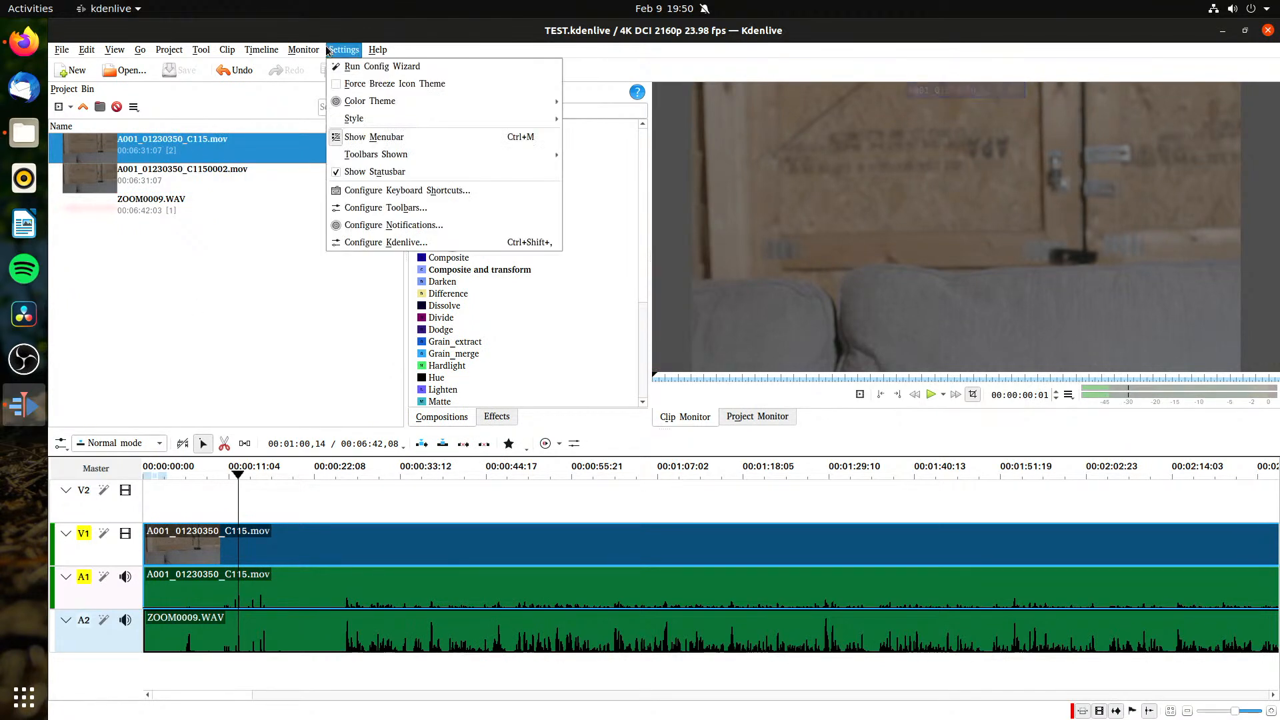
{"action": "left_click", "coordinate": [377, 244]}
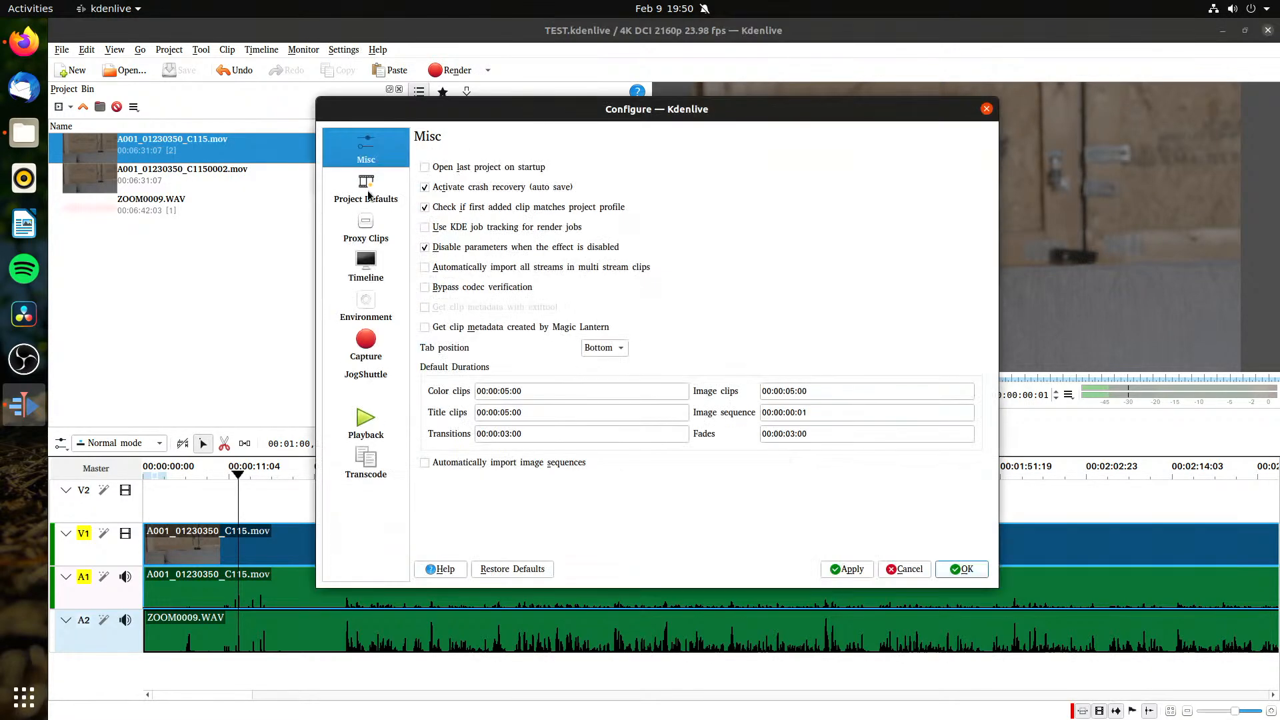
{"action": "left_click", "coordinate": [373, 238]}
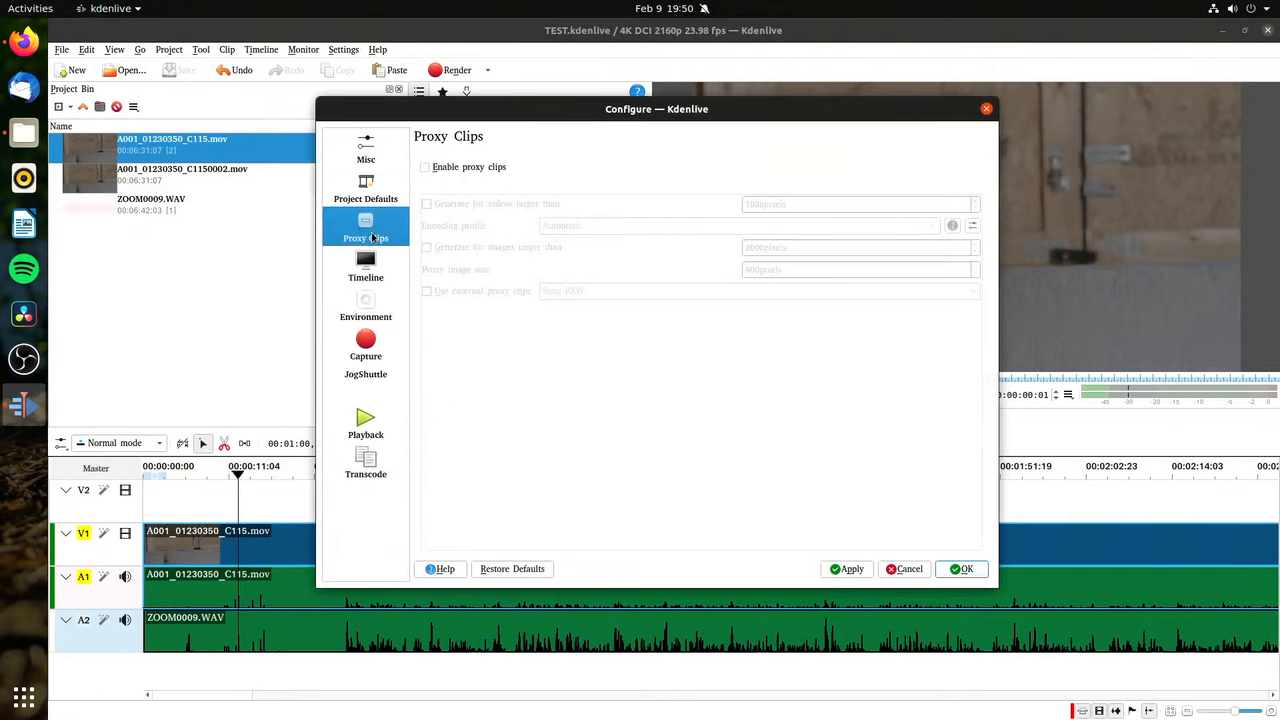
{"action": "left_click", "coordinate": [464, 168]}
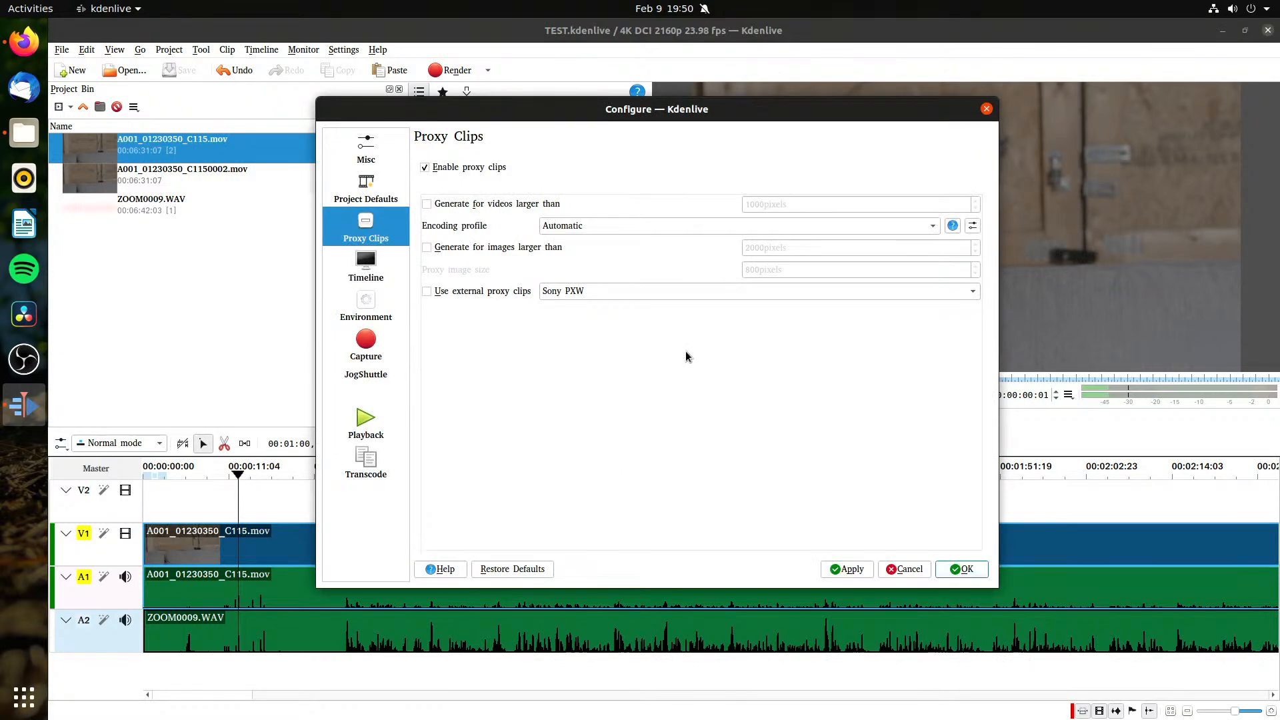
{"action": "left_click", "coordinate": [962, 569]}
Step: Delete A001_01230350_C1150002.mov from the project bin and check whether A001_01230350_C115.mov offers a proxy option
{"action": "right_click", "coordinate": [140, 153]}
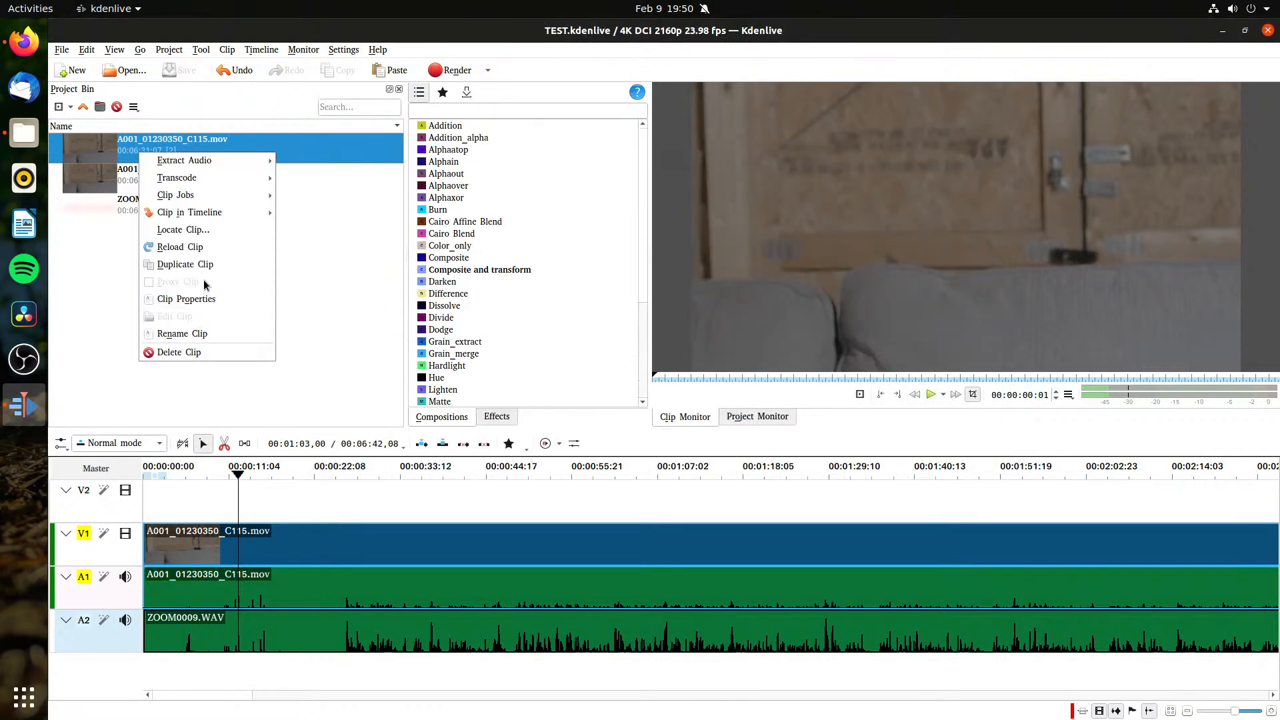
{"action": "left_click", "coordinate": [375, 291]}
{"action": "right_click", "coordinate": [172, 171]}
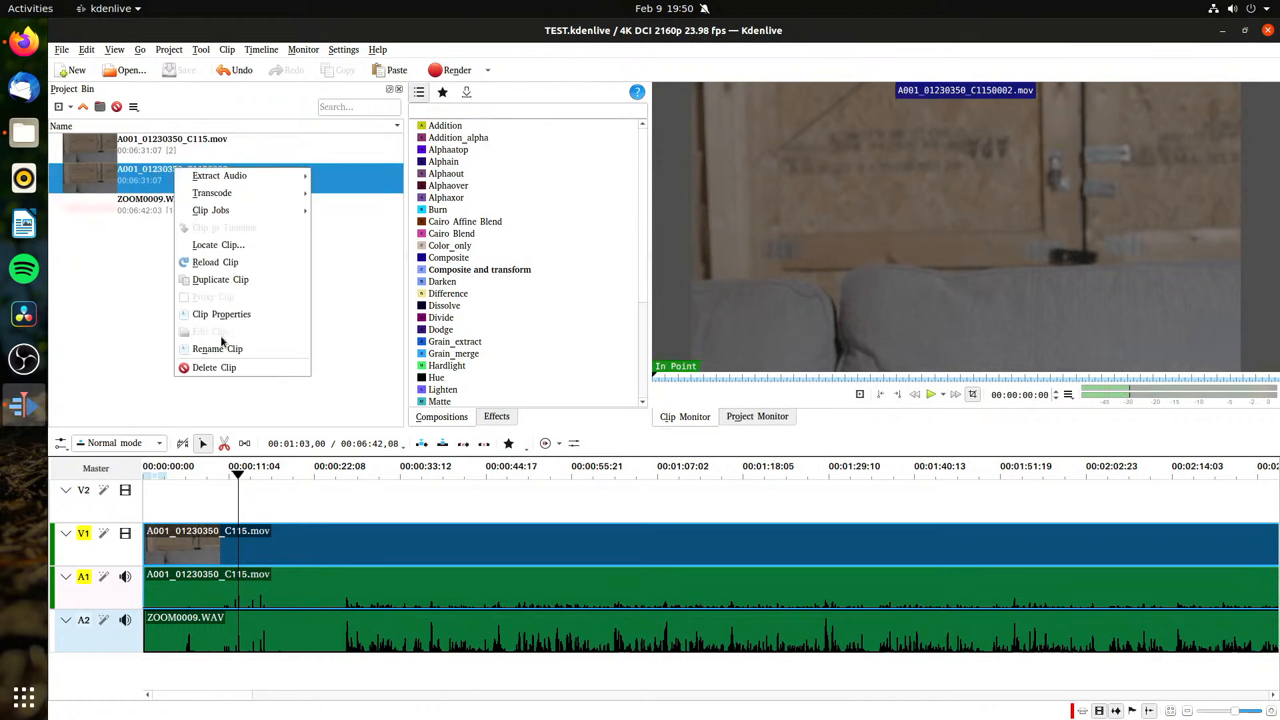
{"action": "left_click", "coordinate": [213, 368]}
{"action": "right_click", "coordinate": [169, 149]}
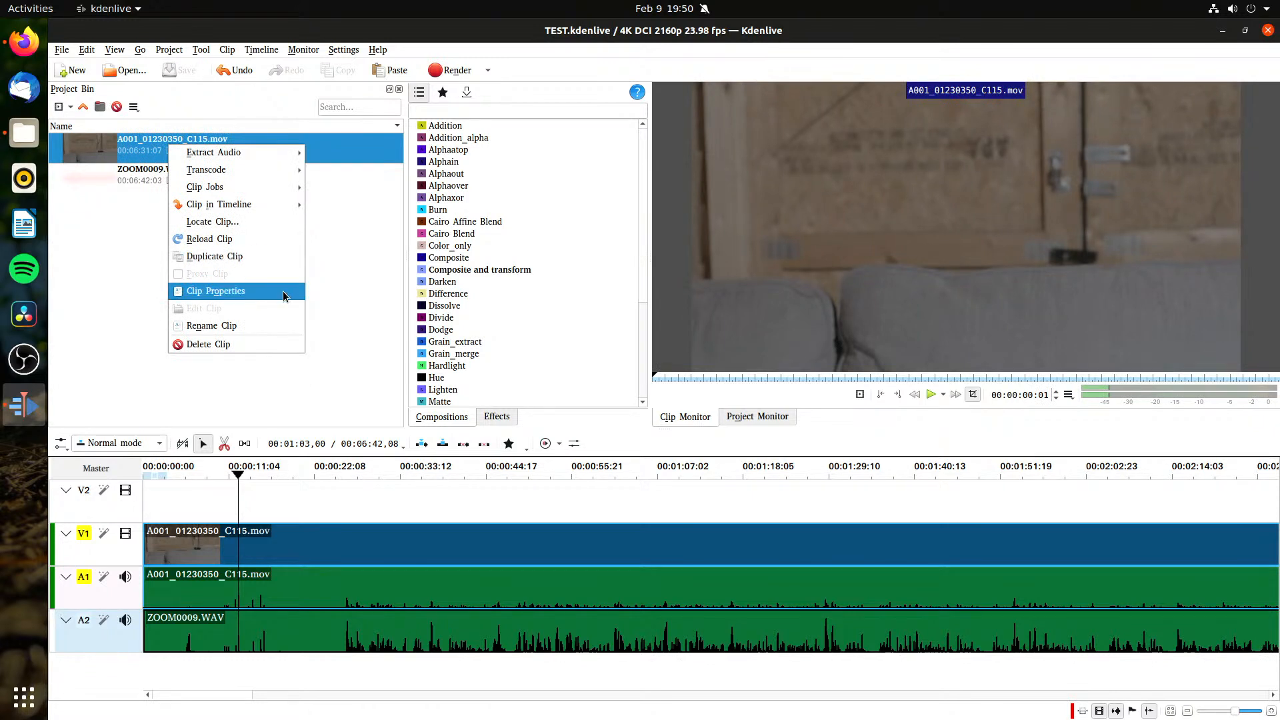
{"action": "left_click", "coordinate": [338, 306]}
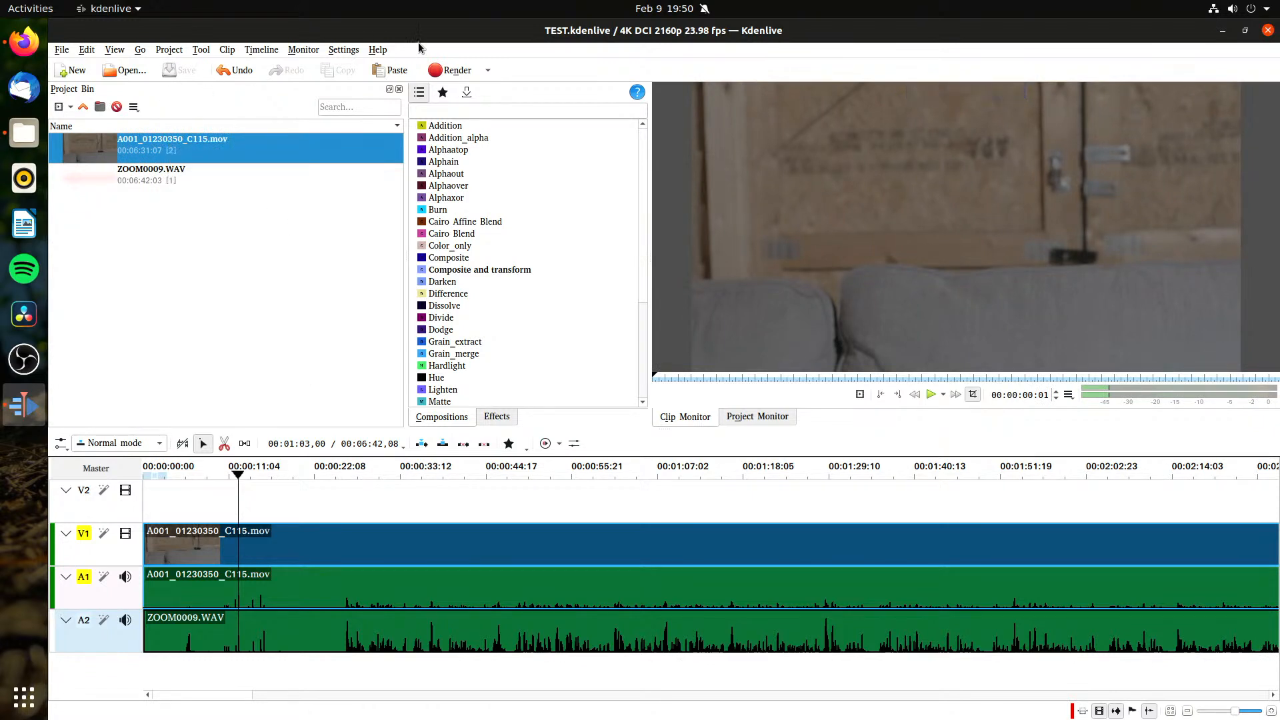
Step: Set the proxy clip encoding profile to x264-nvenc in the Kdenlive configuration
{"action": "left_click", "coordinate": [344, 51]}
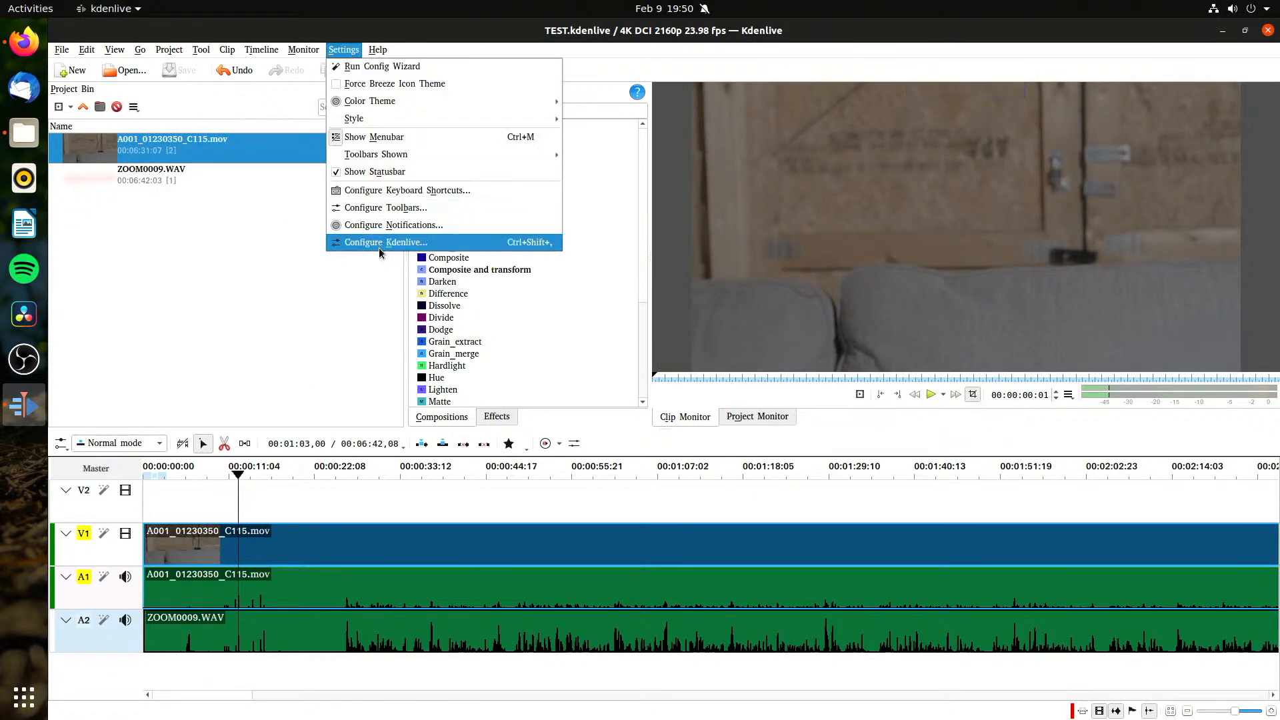
{"action": "left_click", "coordinate": [390, 244]}
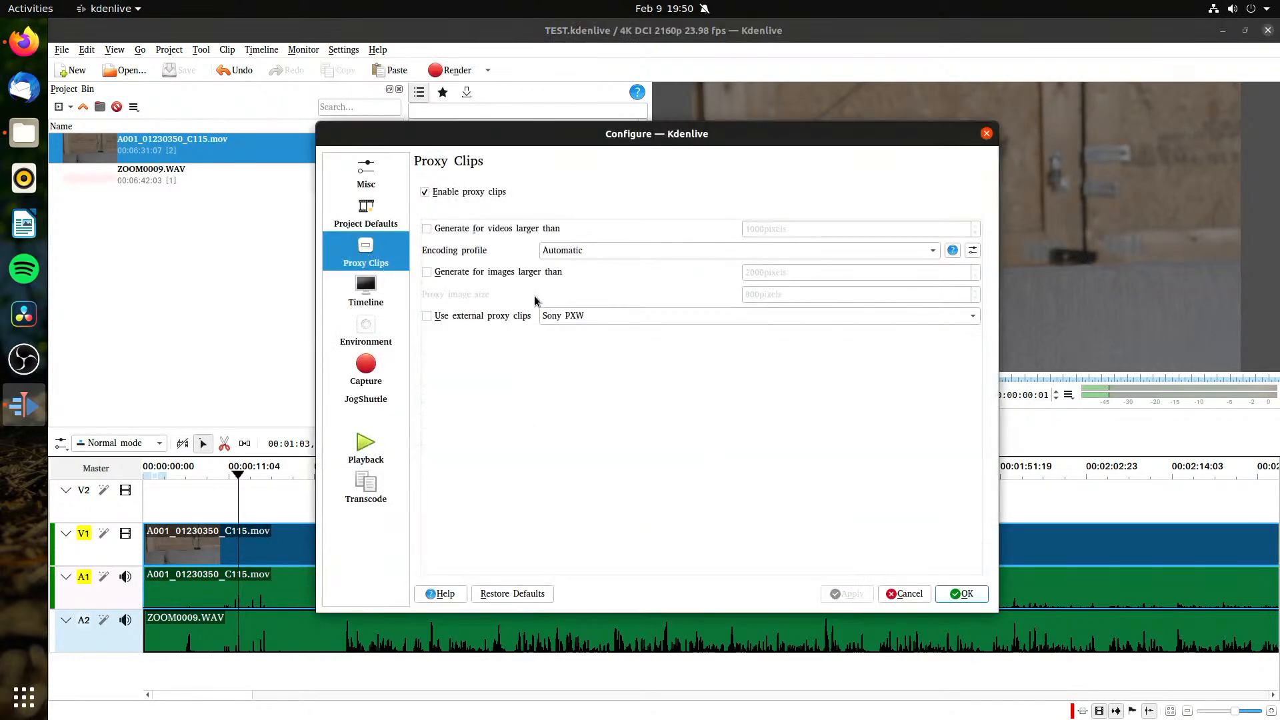
{"action": "left_click", "coordinate": [608, 315]}
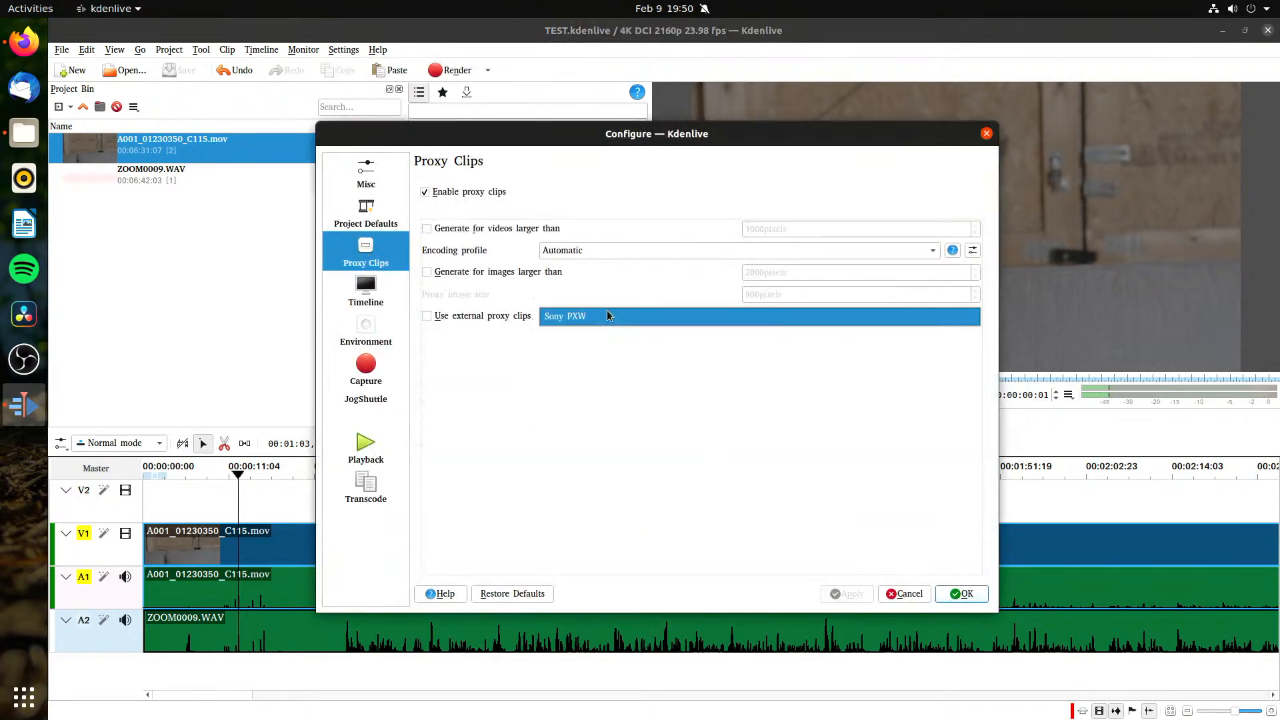
{"action": "left_click", "coordinate": [467, 303]}
{"action": "left_click", "coordinate": [564, 252]}
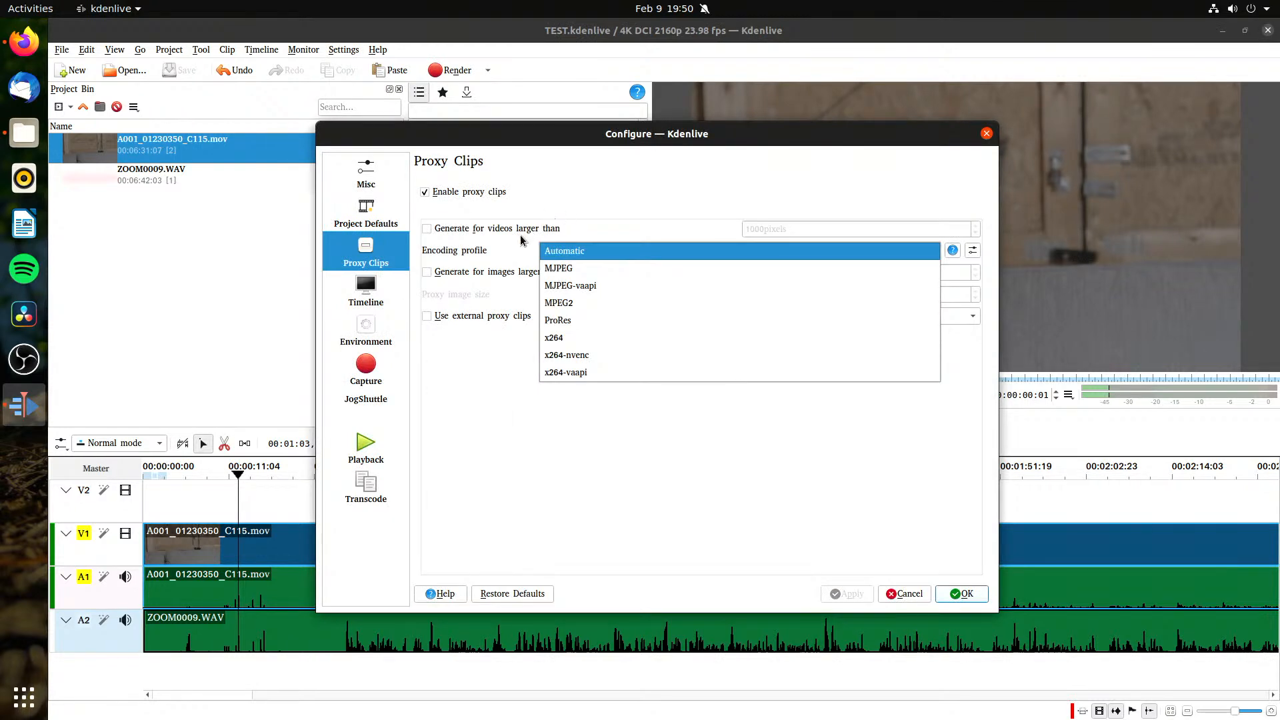
{"action": "left_click", "coordinate": [470, 383]}
{"action": "left_click", "coordinate": [638, 248]}
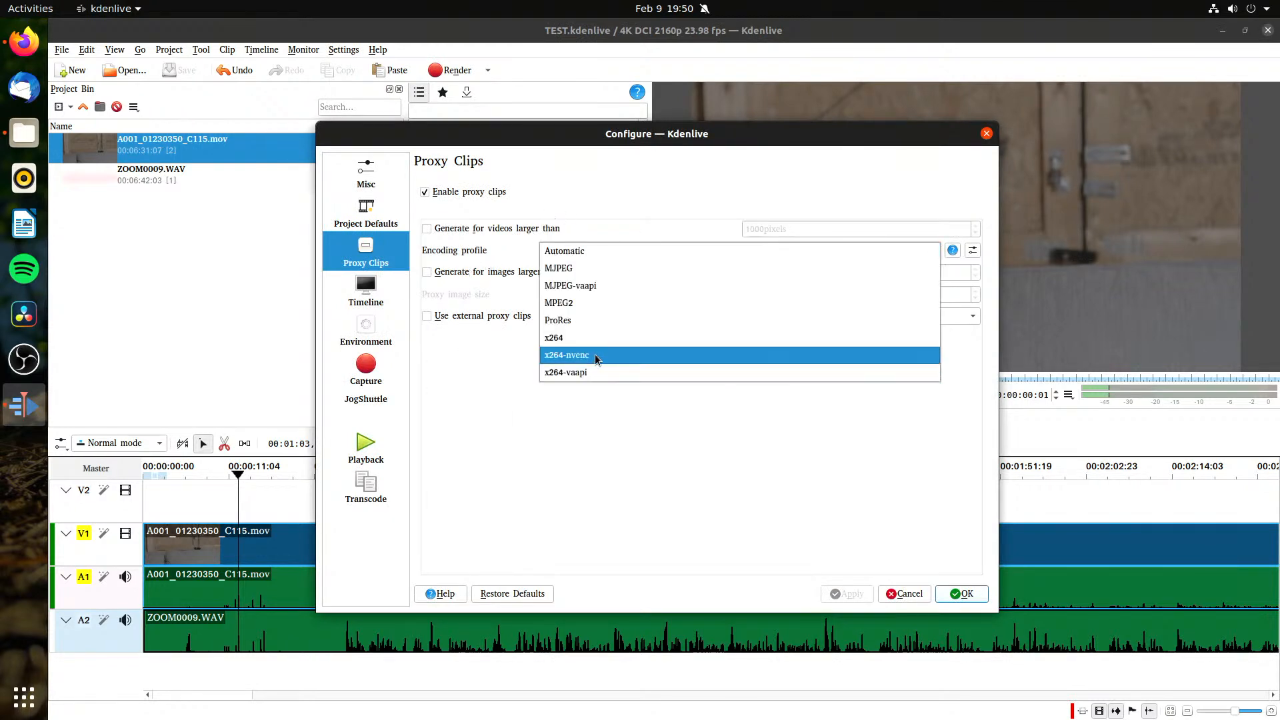
{"action": "left_click", "coordinate": [595, 356]}
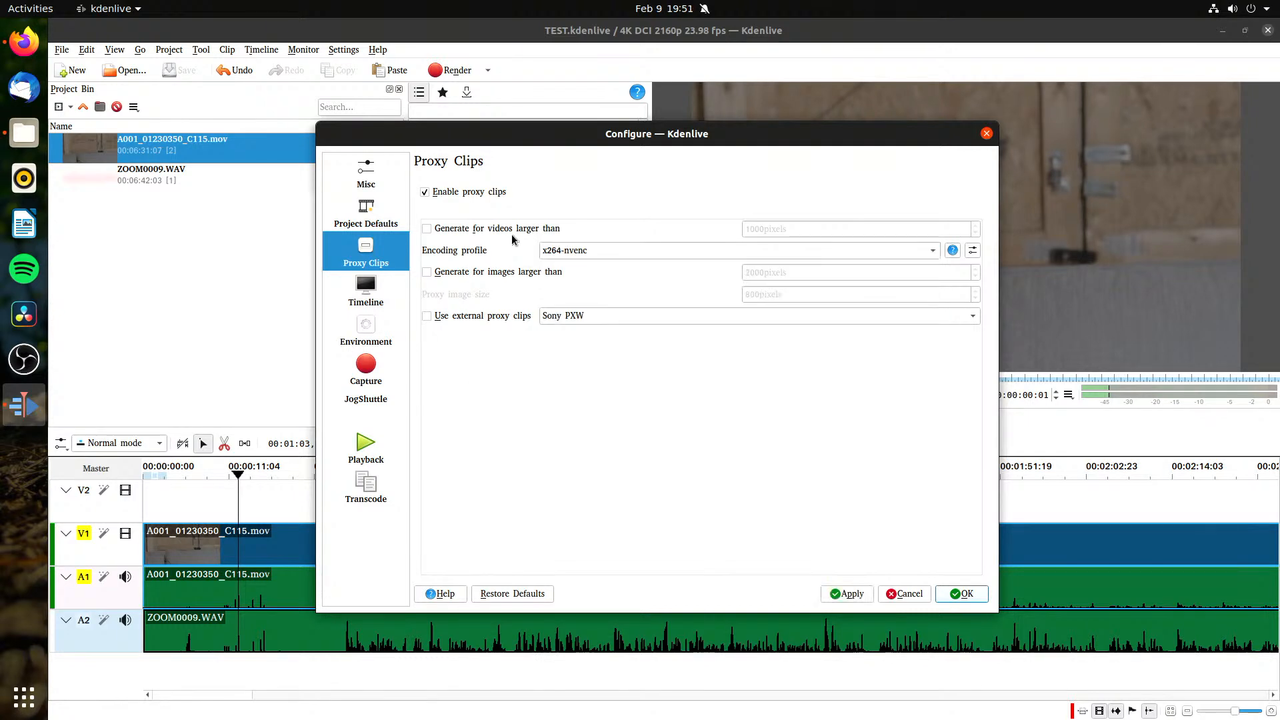
Step: Turn on proxy generation for videos larger than 1000 pixels, apply the settings and recheck the camera clip's proxy option
{"action": "left_click", "coordinate": [460, 231]}
{"action": "left_click", "coordinate": [862, 594]}
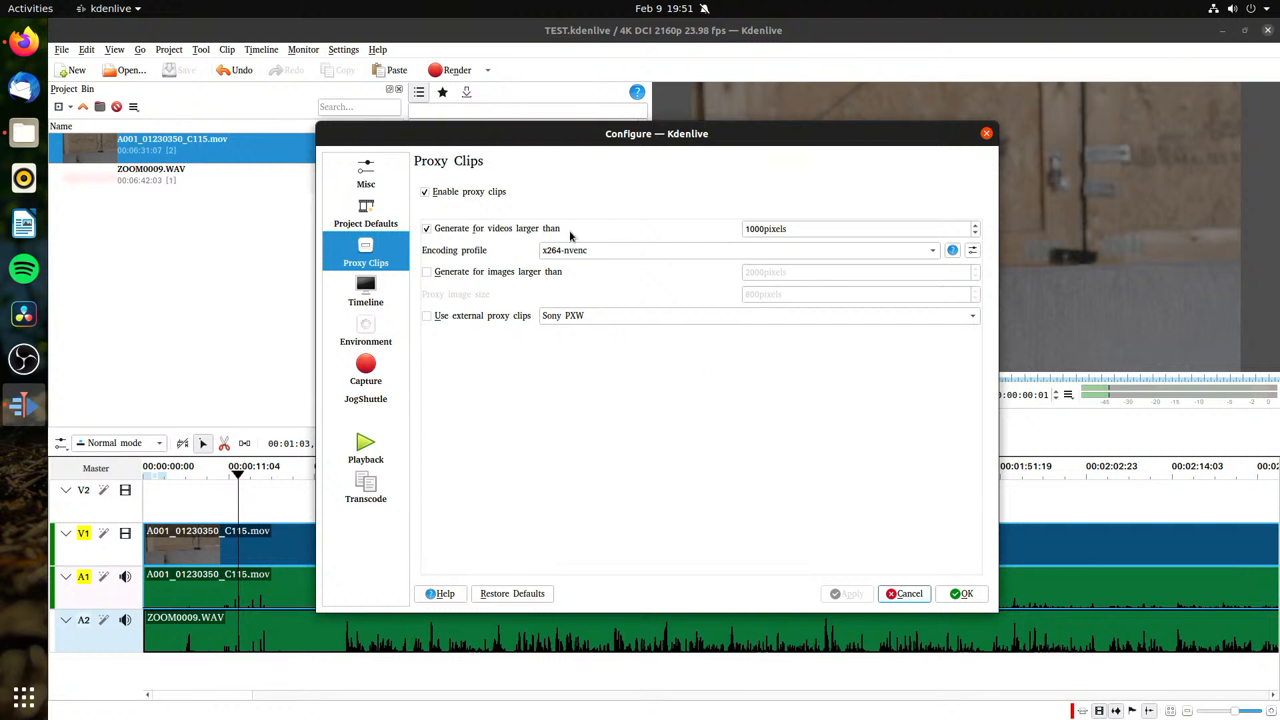
{"action": "left_click", "coordinate": [961, 594]}
{"action": "right_click", "coordinate": [224, 151]}
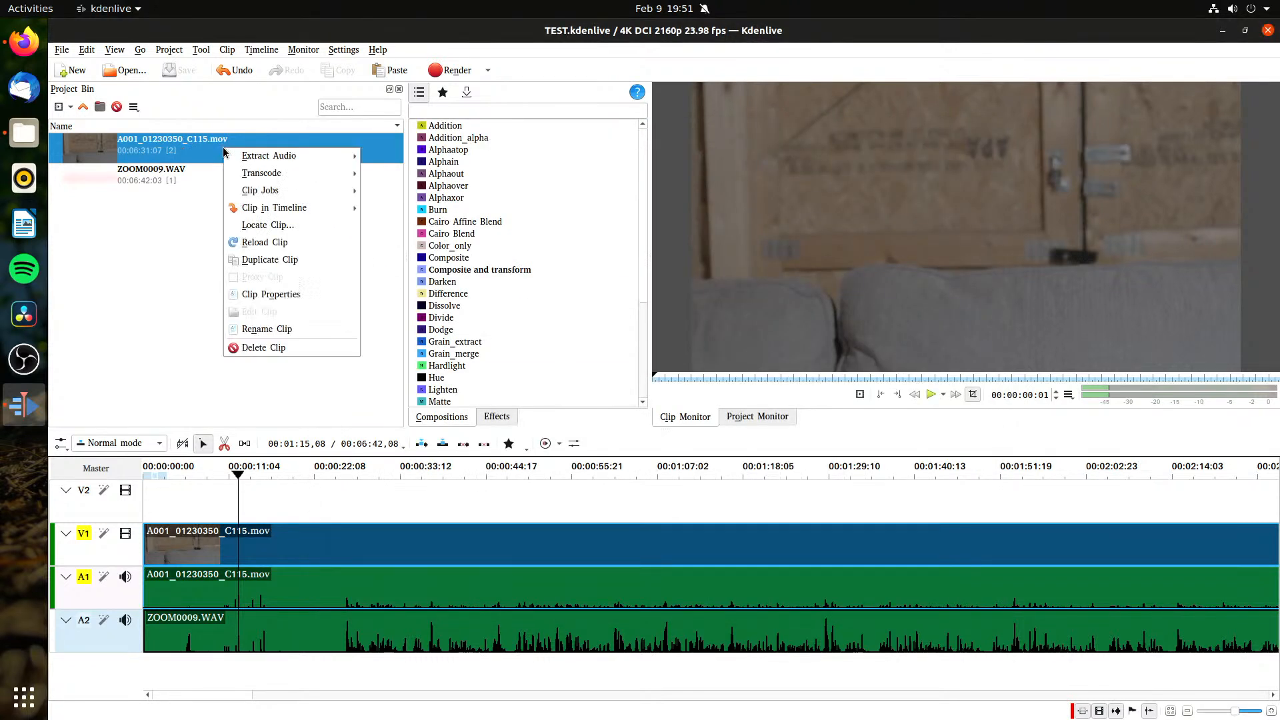
{"action": "left_click", "coordinate": [163, 275]}
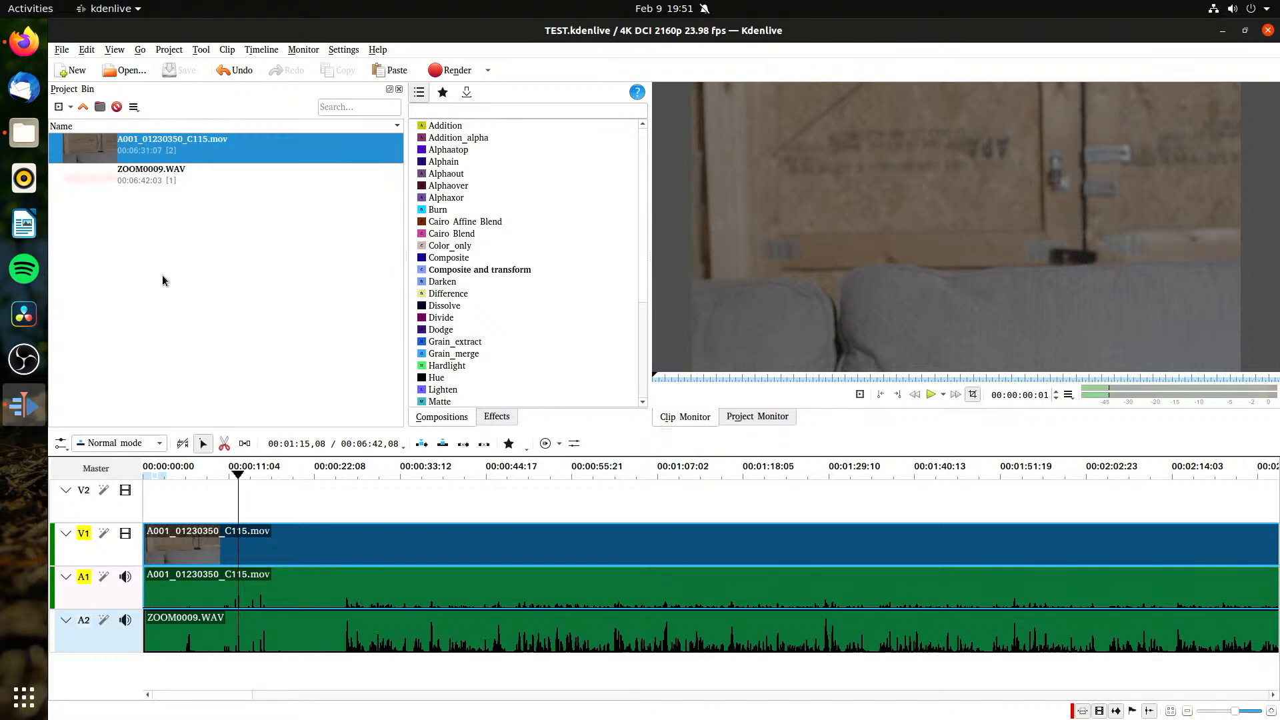
Step: Quit Kdenlive and launch it again
{"action": "left_click", "coordinate": [132, 7]}
{"action": "left_click", "coordinate": [91, 94]}
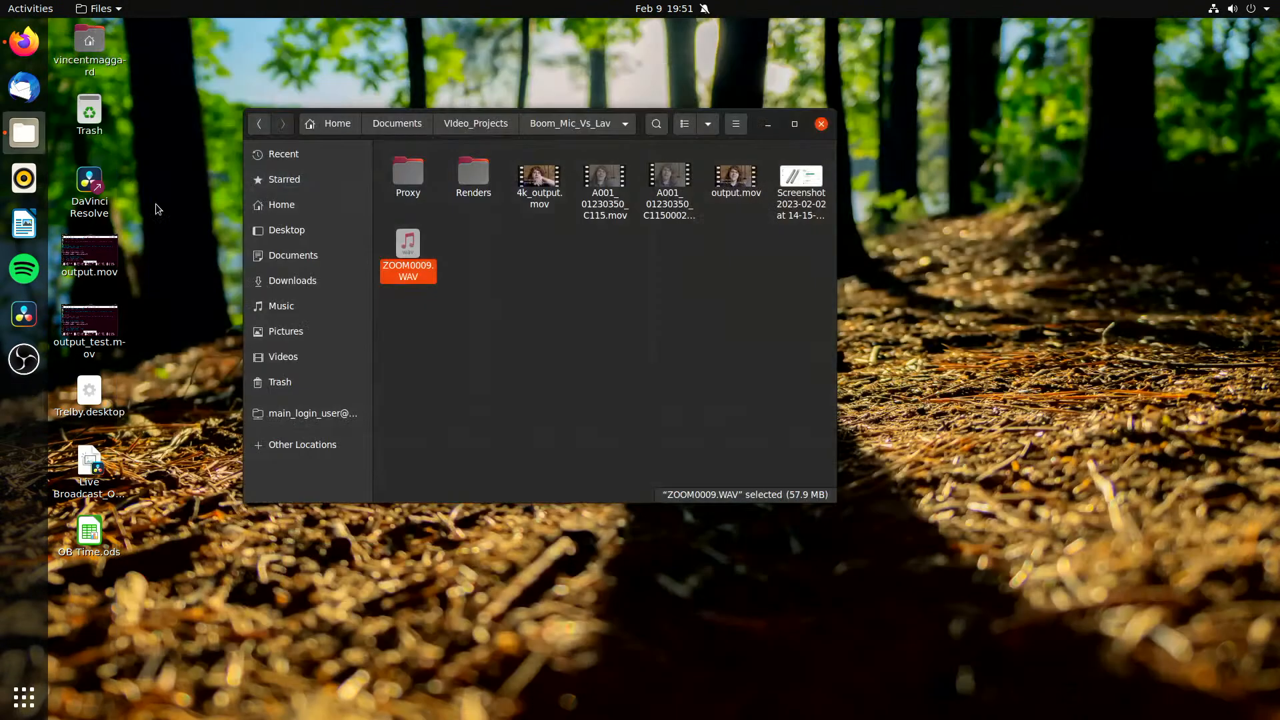
{"action": "key", "text": "super"}
{"action": "type", "text": "l"}
{"action": "key", "text": "BackSpace"}
{"action": "type", "text": "k"}
{"action": "key", "text": "Right"}
{"action": "key", "text": "Return"}
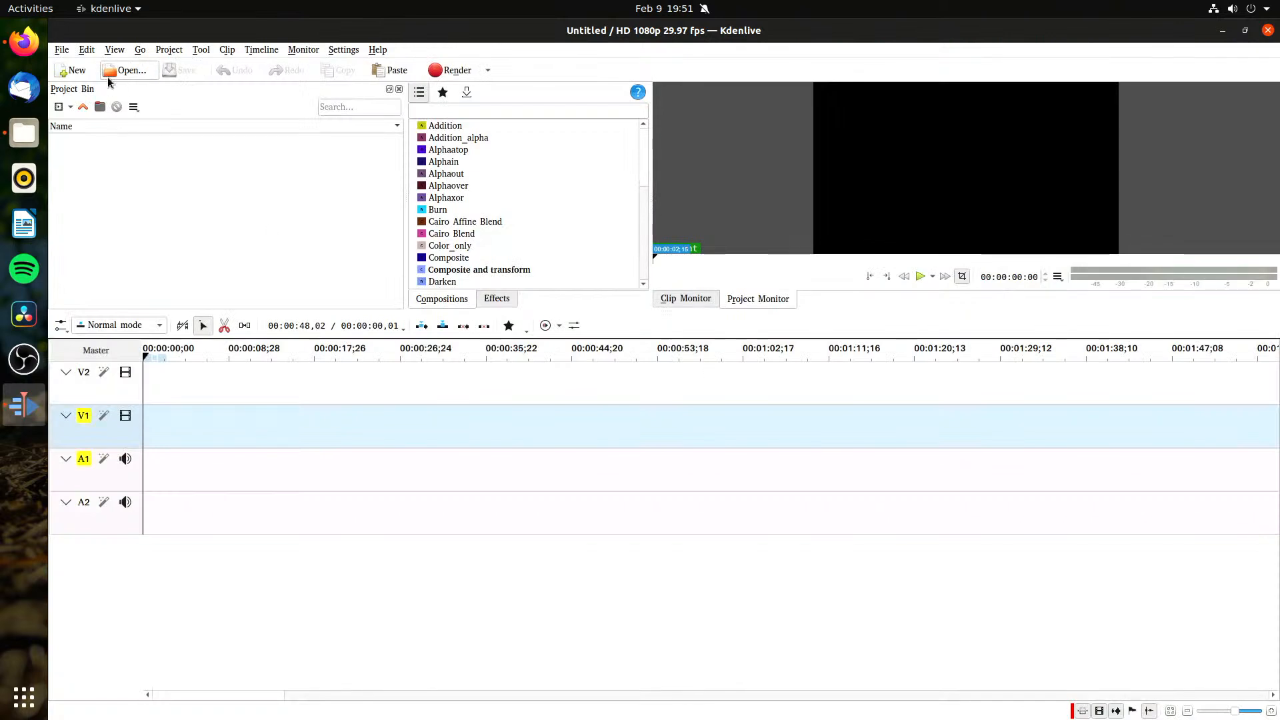
Step: Reopen the recent project TEST.kdenlive and check whether the bin clip A001_01230350_C115.mov offers a proxy option
{"action": "left_click", "coordinate": [62, 49]}
{"action": "mouse_move", "coordinate": [100, 102]}
{"action": "left_click", "coordinate": [294, 103]}
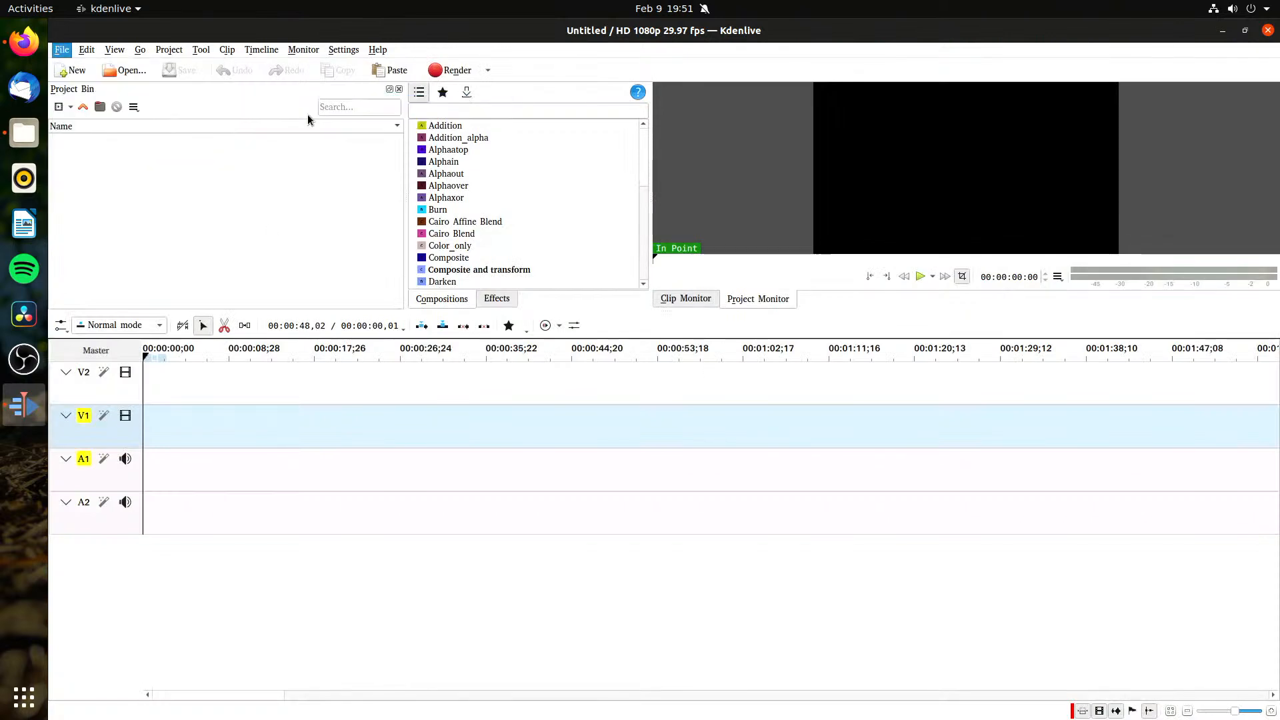
{"action": "right_click", "coordinate": [204, 148]}
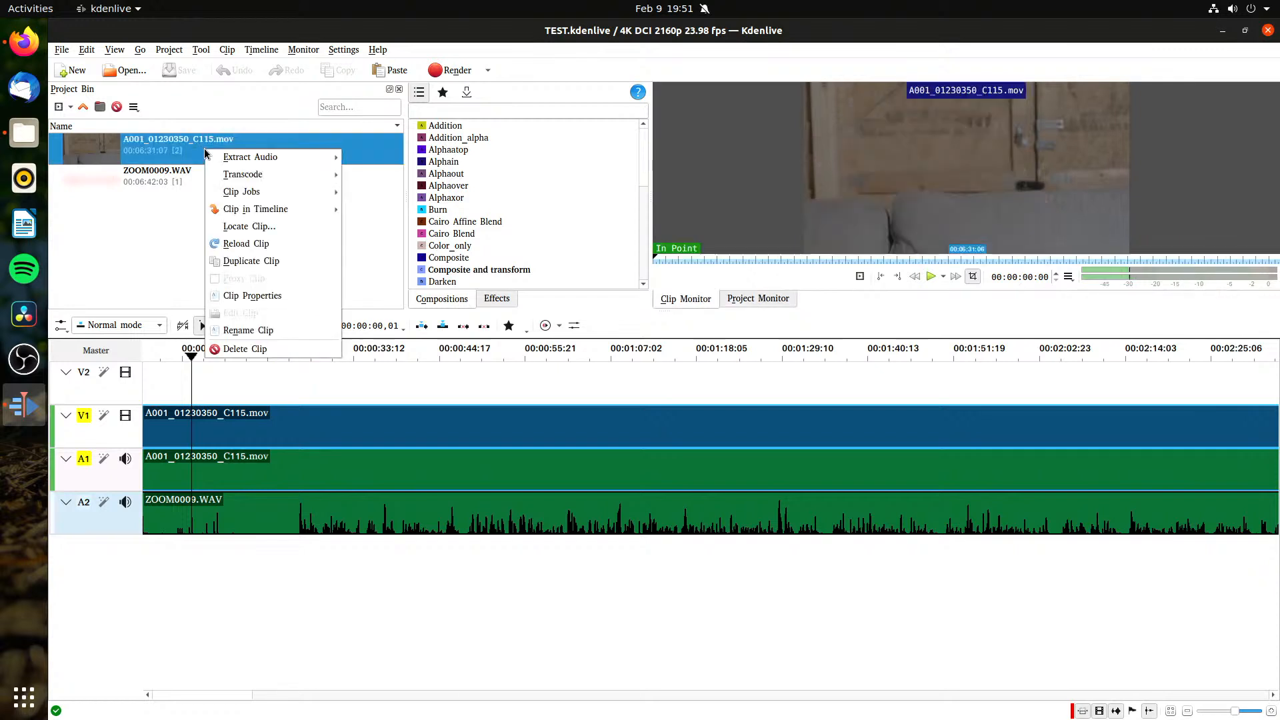
Step: Examine the options for A001_01230350_C115.mov in the timeline and project bin, looking for a way to enable its proxy
{"action": "left_click", "coordinate": [315, 674]}
{"action": "left_click", "coordinate": [218, 423]}
{"action": "right_click", "coordinate": [220, 427]}
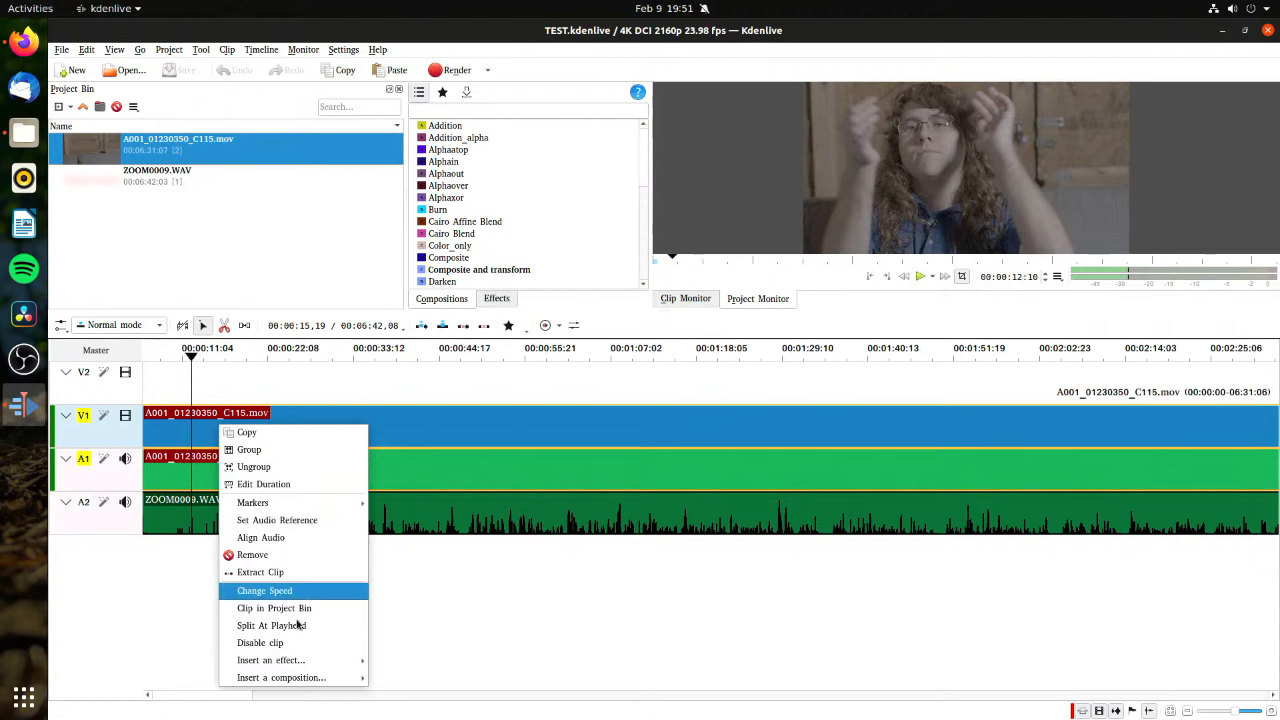
{"action": "mouse_move", "coordinate": [309, 679]}
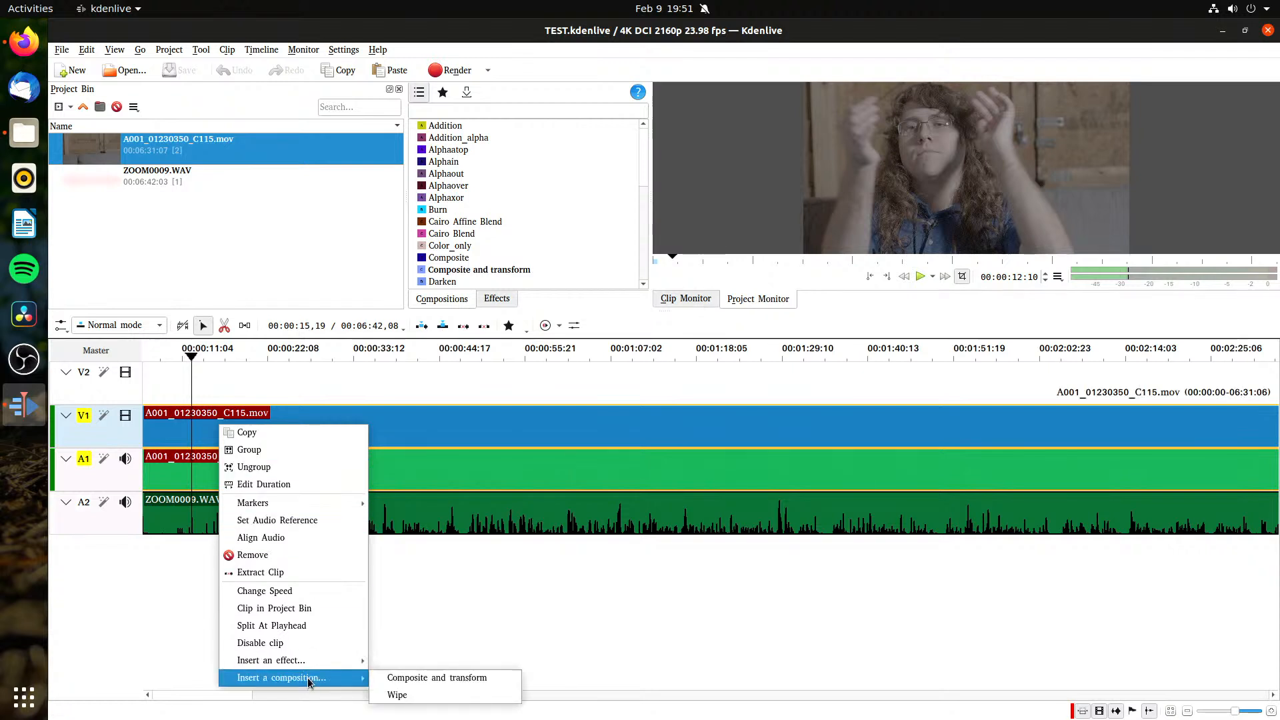
{"action": "left_click", "coordinate": [252, 386]}
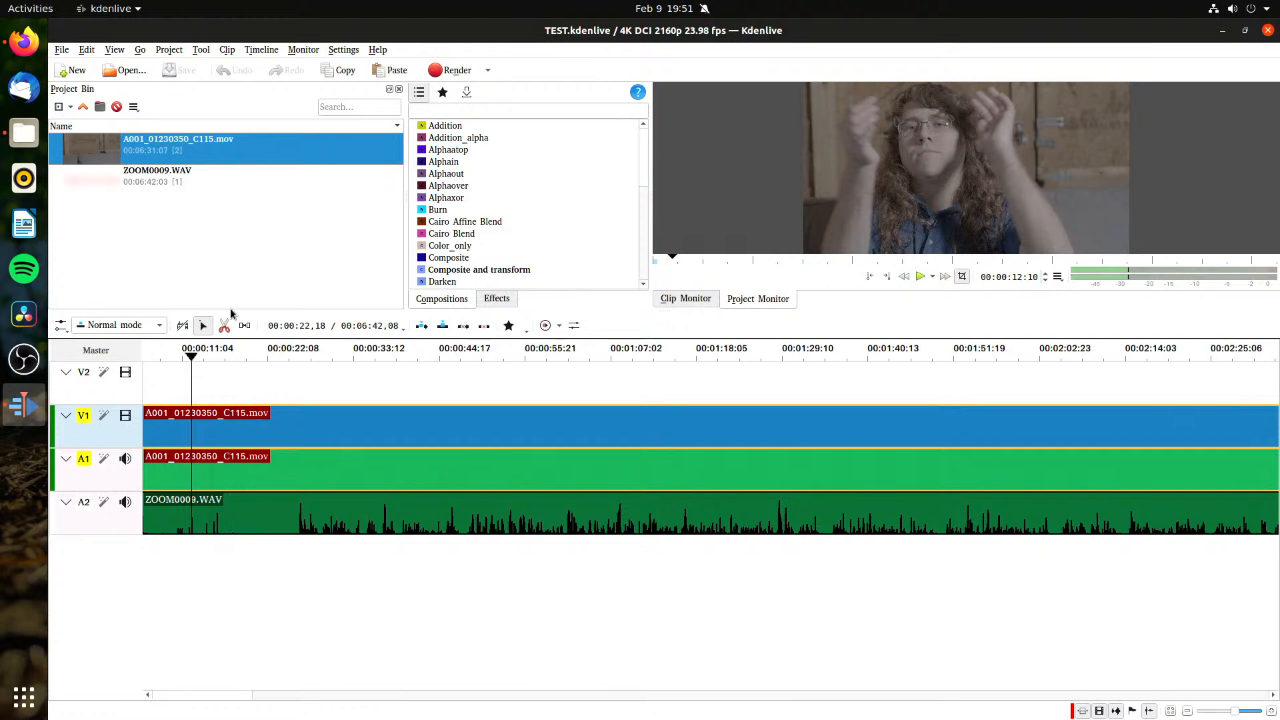
{"action": "right_click", "coordinate": [211, 145]}
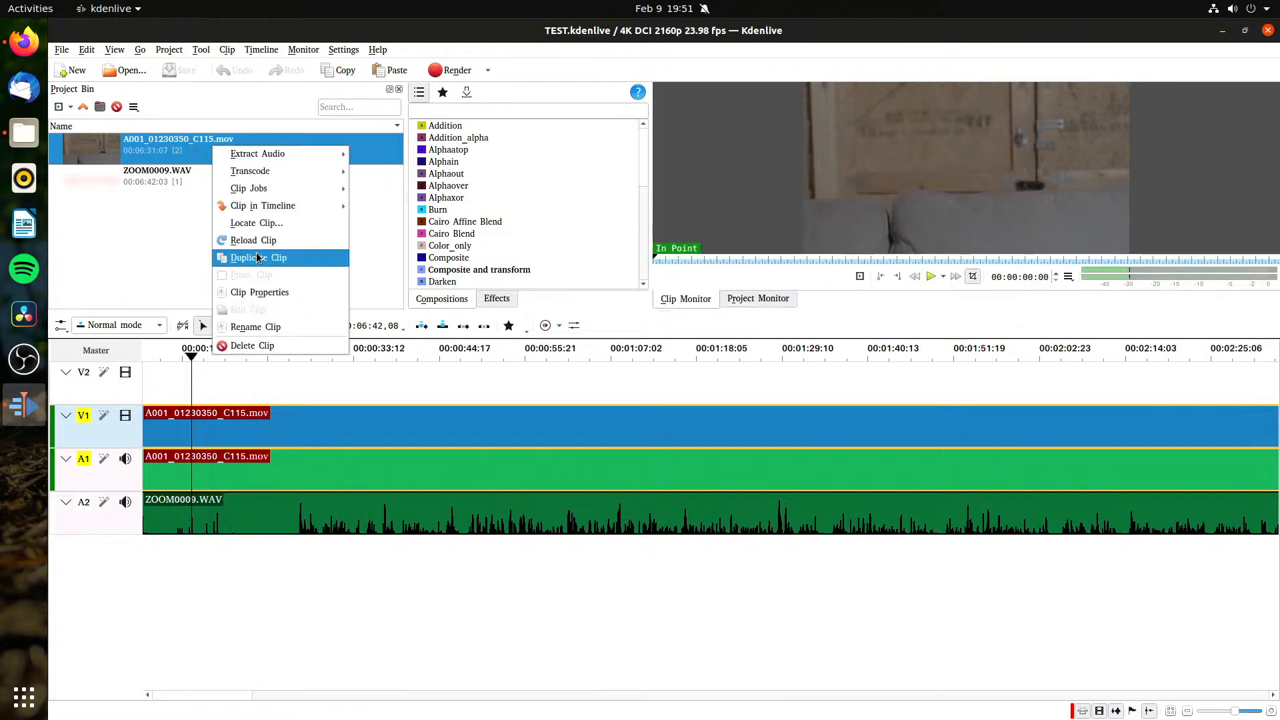
{"action": "mouse_move", "coordinate": [266, 212]}
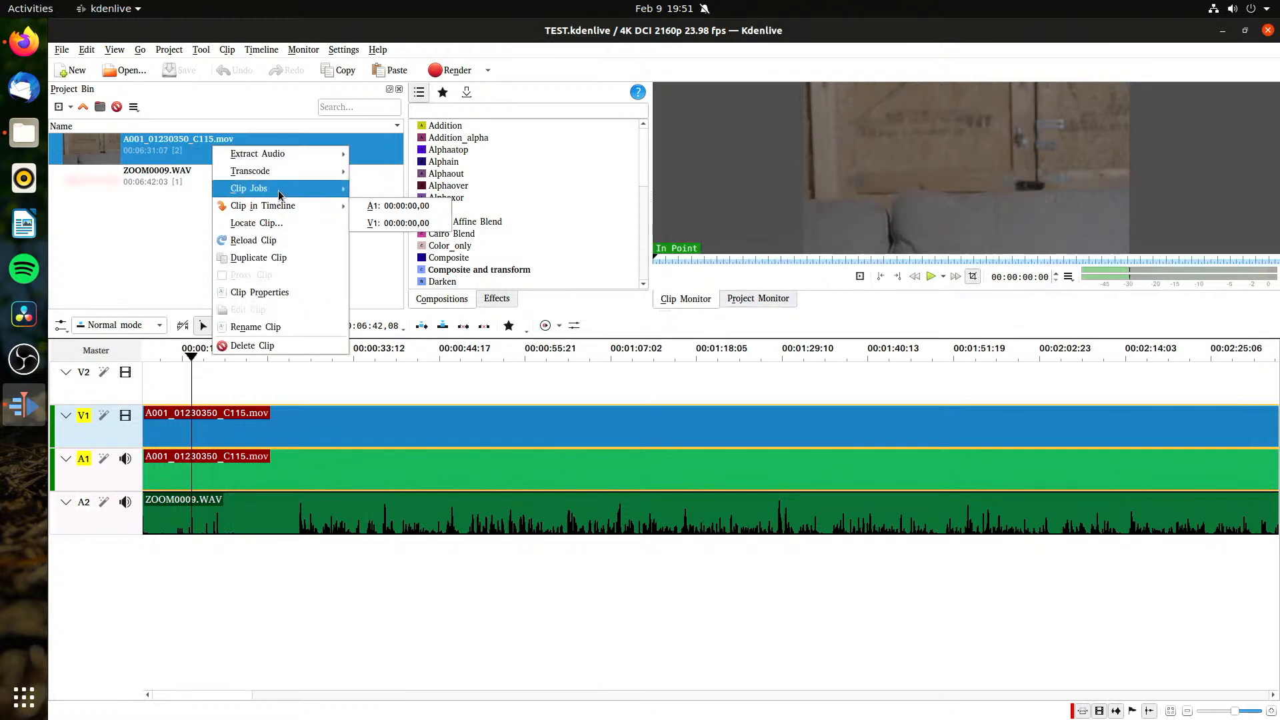
{"action": "mouse_move", "coordinate": [294, 190]}
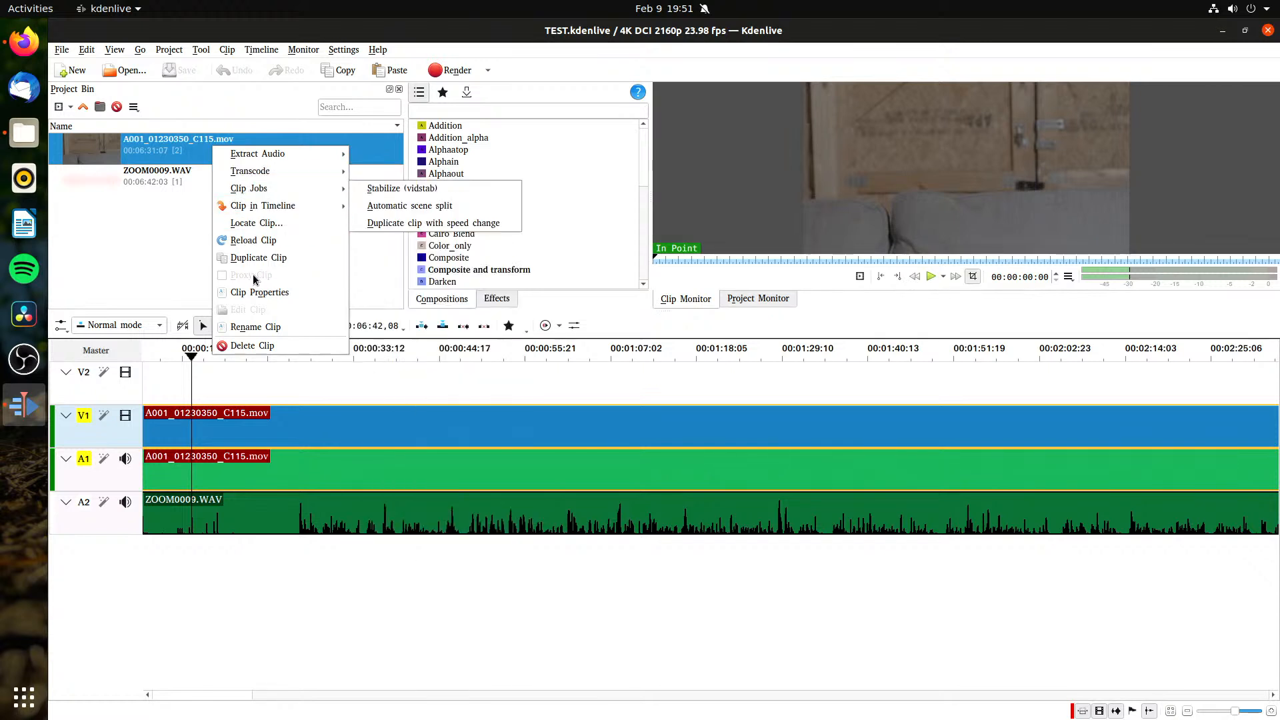
{"action": "left_click", "coordinate": [186, 183]}
Step: Set proxy generation in the Kdenlive configuration to videos larger than 1 pixel and apply the change
{"action": "left_click", "coordinate": [344, 50]}
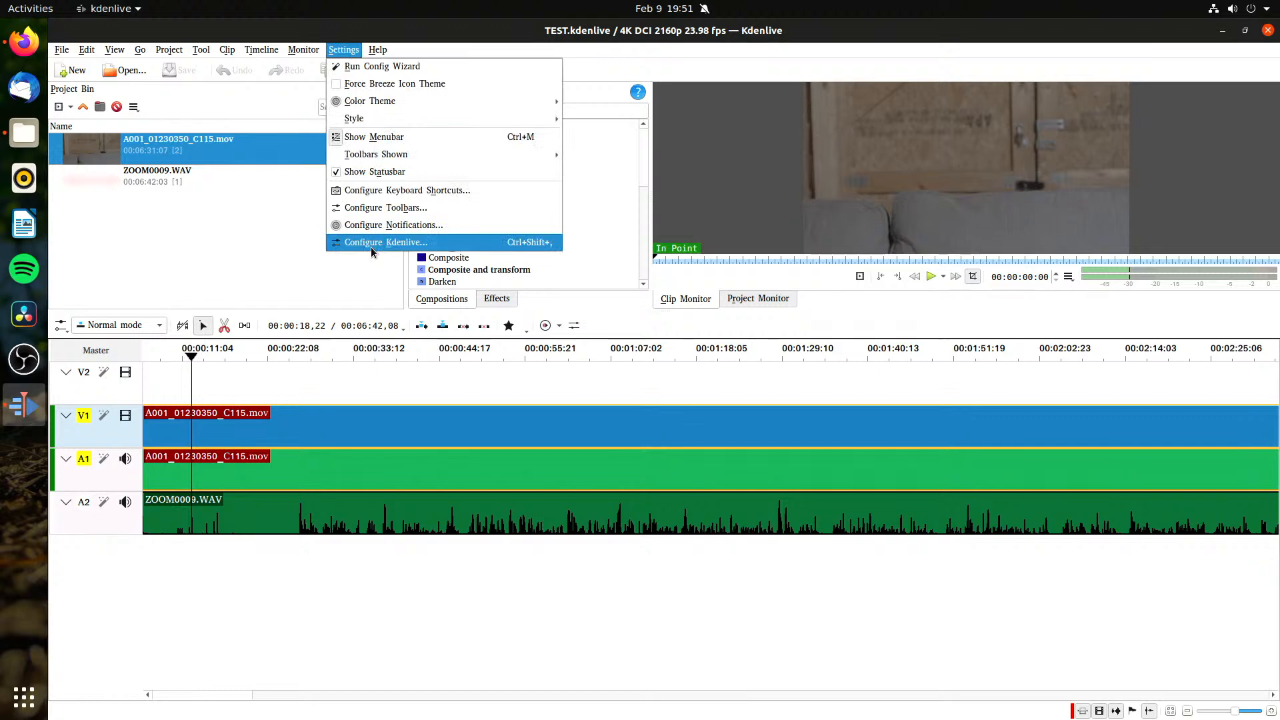
{"action": "left_click", "coordinate": [366, 244]}
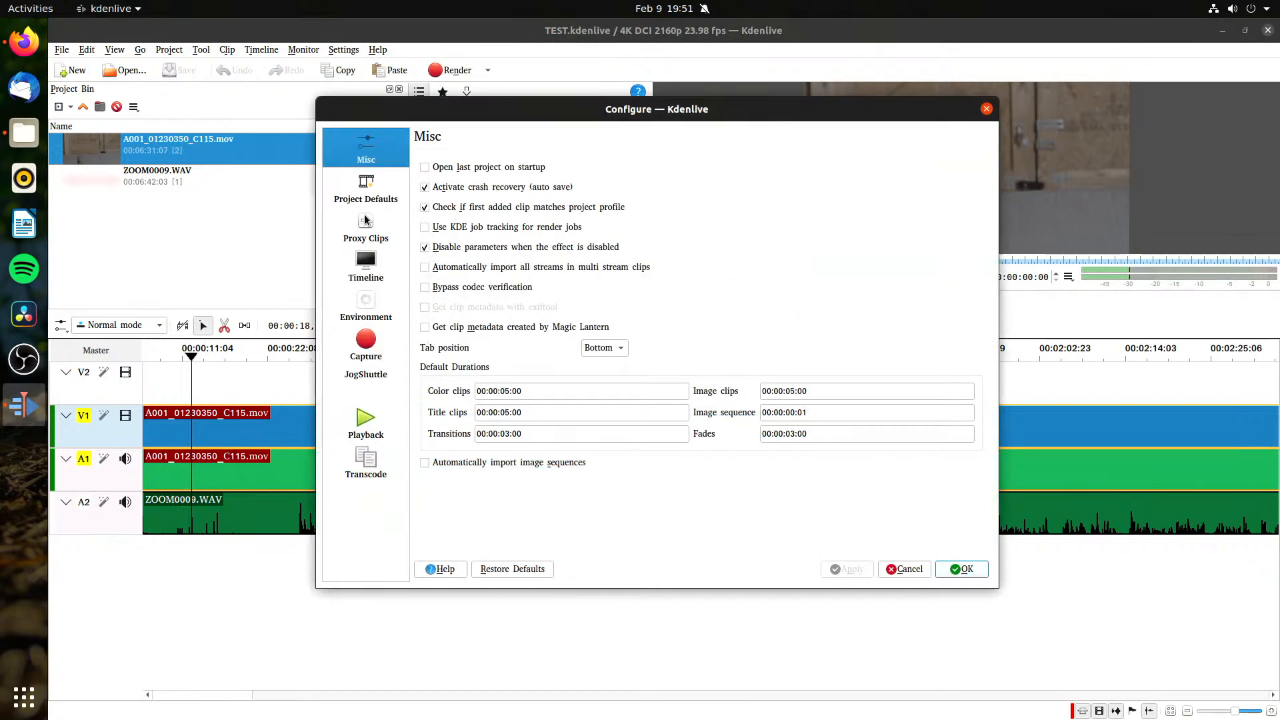
{"action": "left_click", "coordinate": [362, 205]}
{"action": "left_click", "coordinate": [362, 216]}
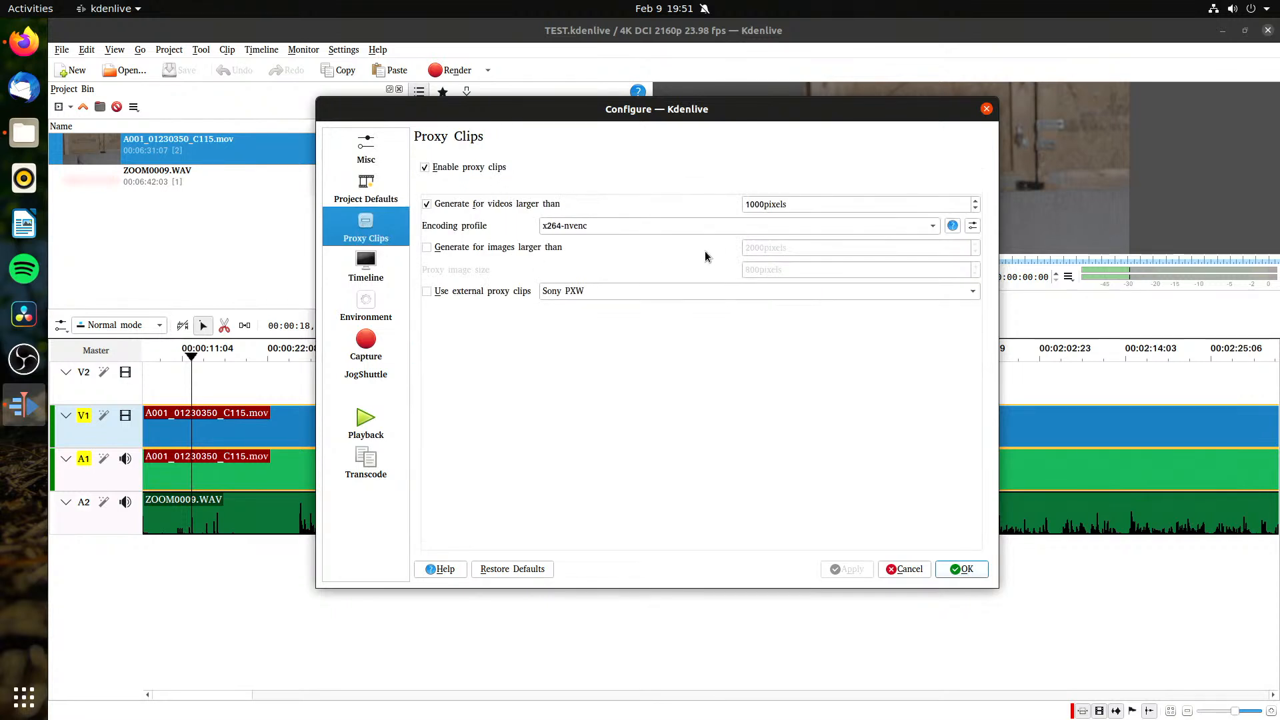
{"action": "double_click", "coordinate": [764, 205]}
{"action": "left_click_drag", "start_coordinate": [766, 205], "coordinate": [736, 213]}
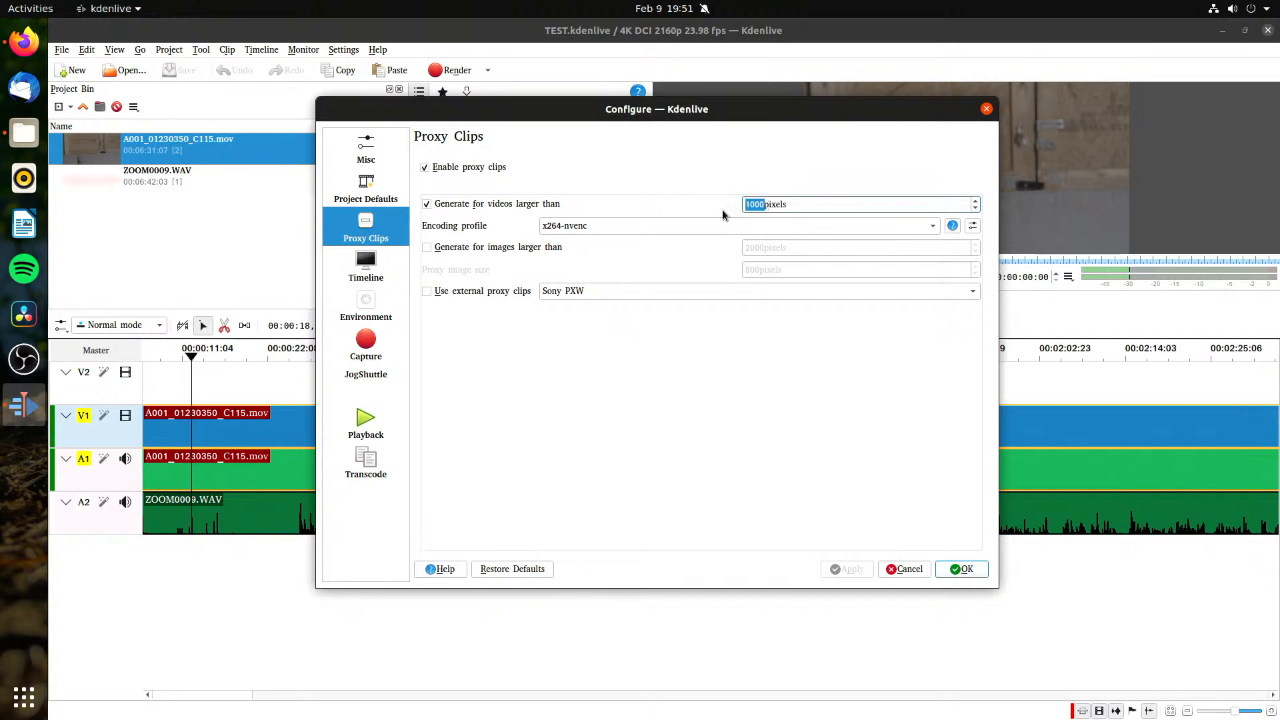
{"action": "type", "text": "1"}
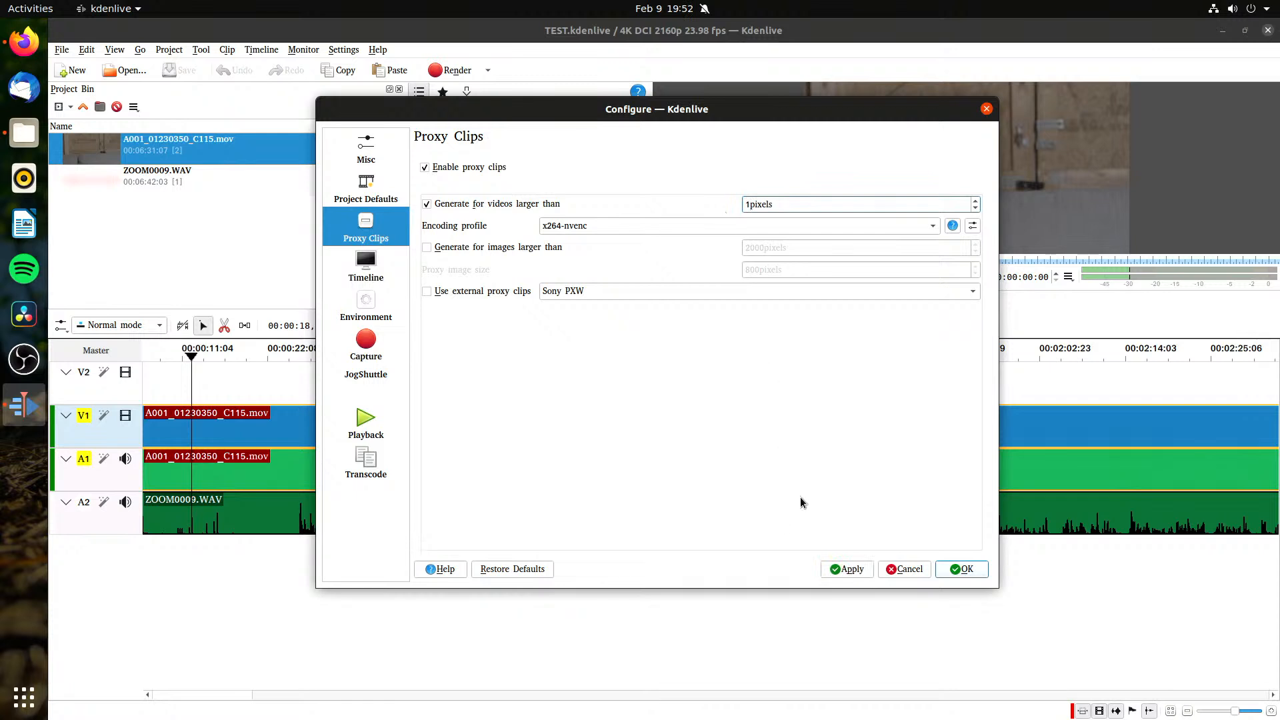
{"action": "left_click", "coordinate": [847, 569]}
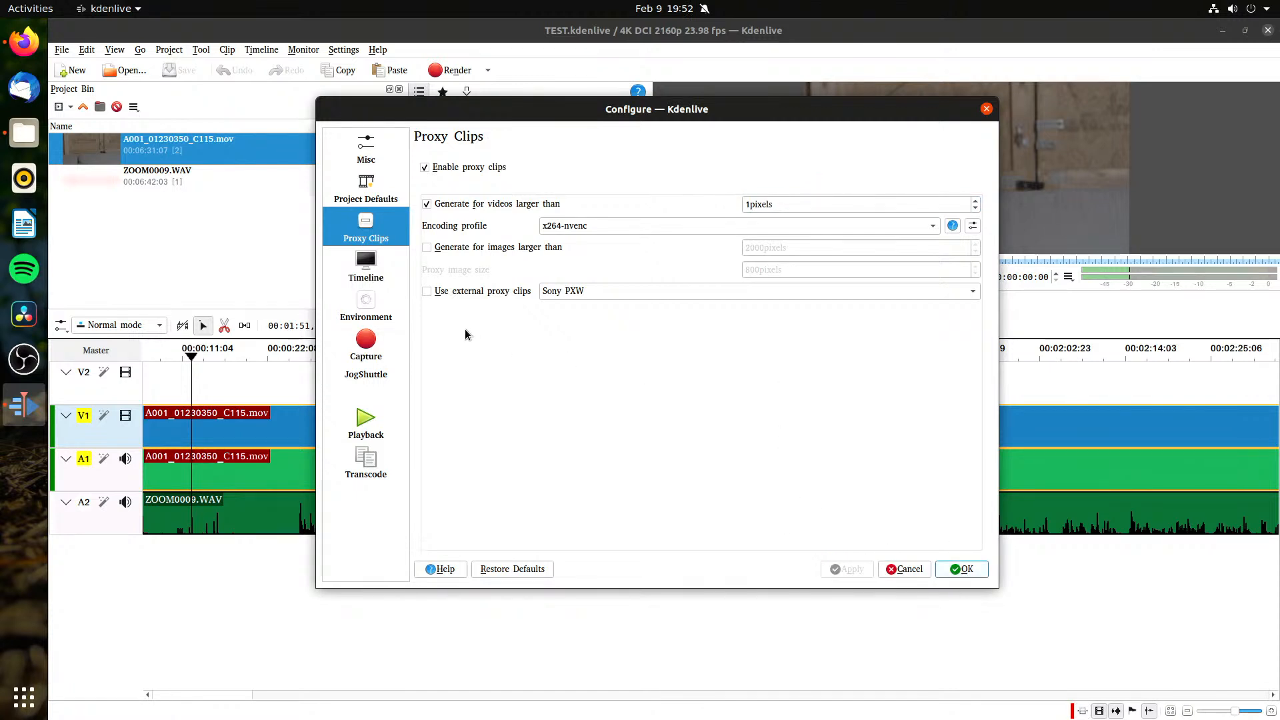
{"action": "left_click", "coordinate": [962, 569]}
Step: Recheck whether the camera clip in the project bin offers a proxy option
{"action": "left_click", "coordinate": [246, 202]}
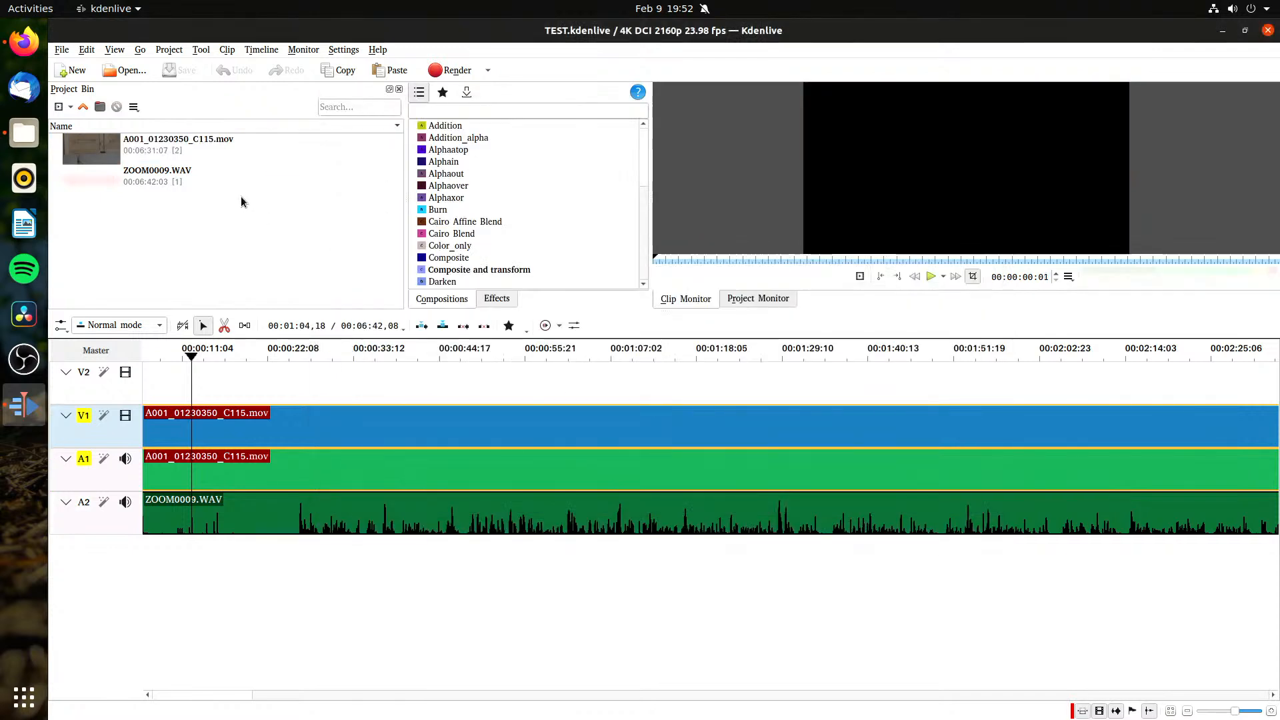
{"action": "left_click", "coordinate": [228, 147]}
{"action": "right_click", "coordinate": [229, 148]}
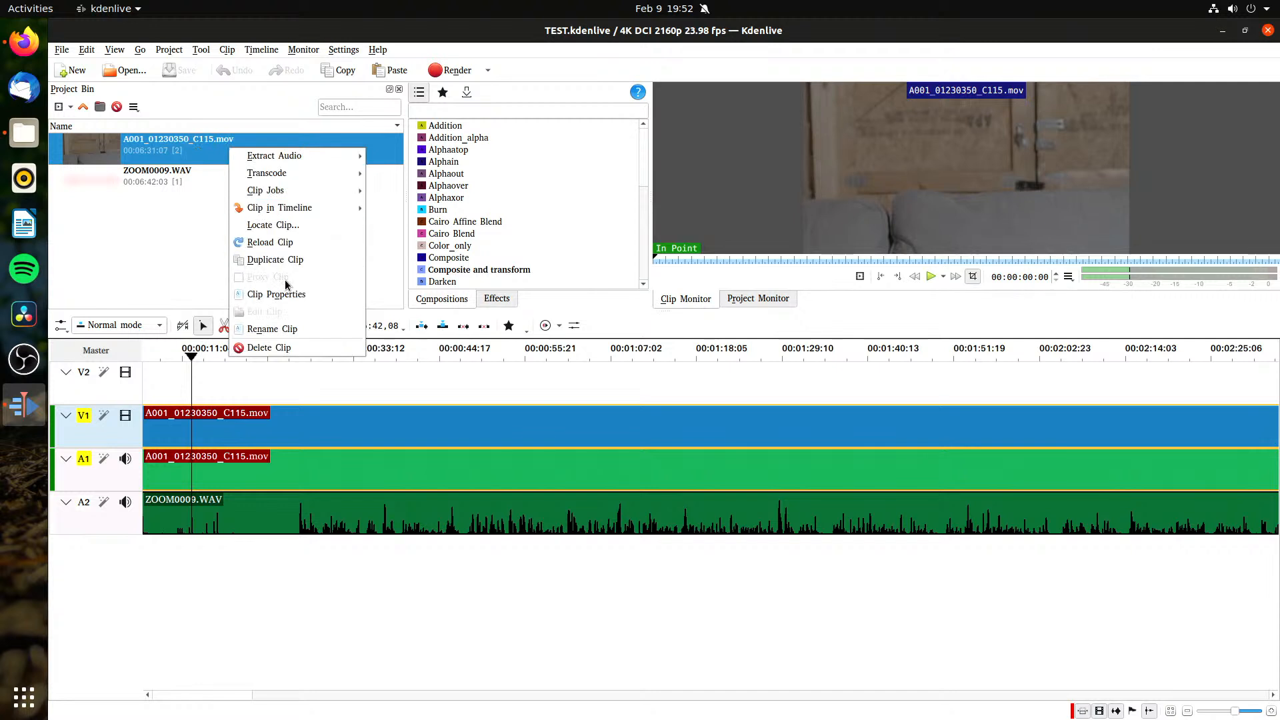
{"action": "left_click", "coordinate": [162, 257]}
{"action": "left_click", "coordinate": [133, 329]}
{"action": "left_click", "coordinate": [95, 254]}
Step: Change the timeline's track compositing setting and save the project after a short test playback
{"action": "left_click", "coordinate": [61, 325]}
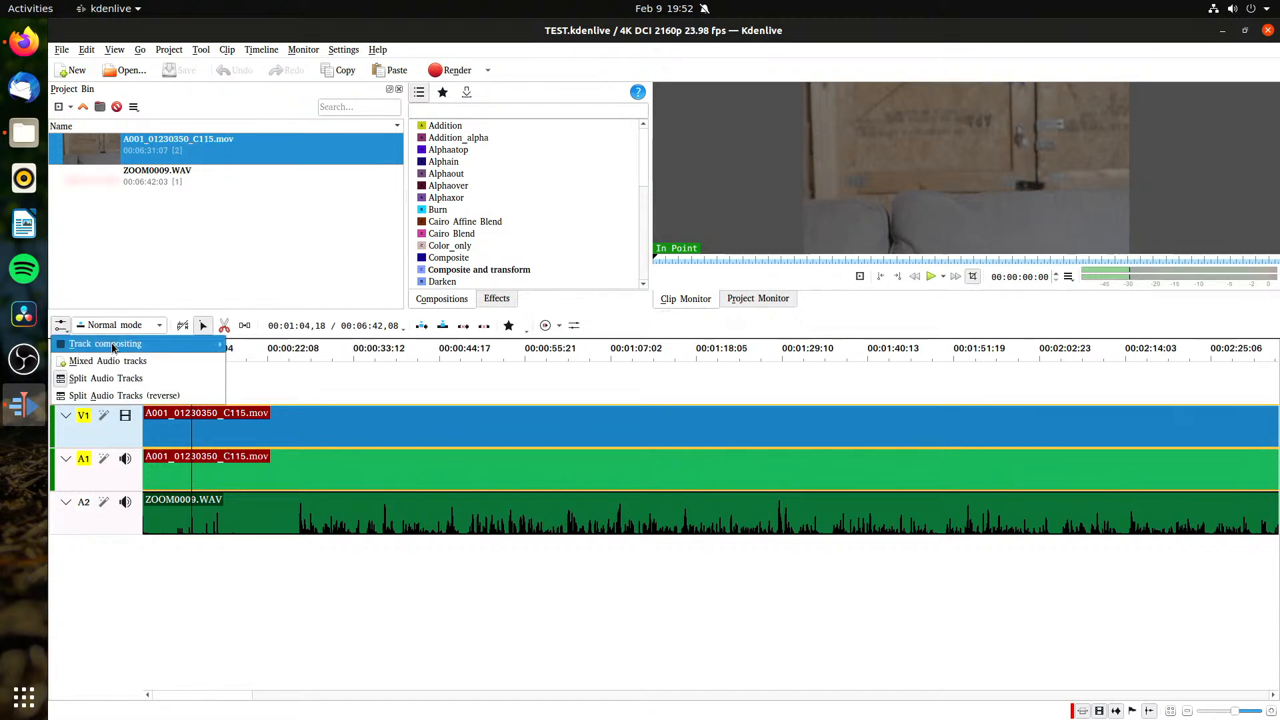
{"action": "mouse_move", "coordinate": [112, 346]}
{"action": "left_click", "coordinate": [235, 363]}
{"action": "left_click", "coordinate": [248, 389]}
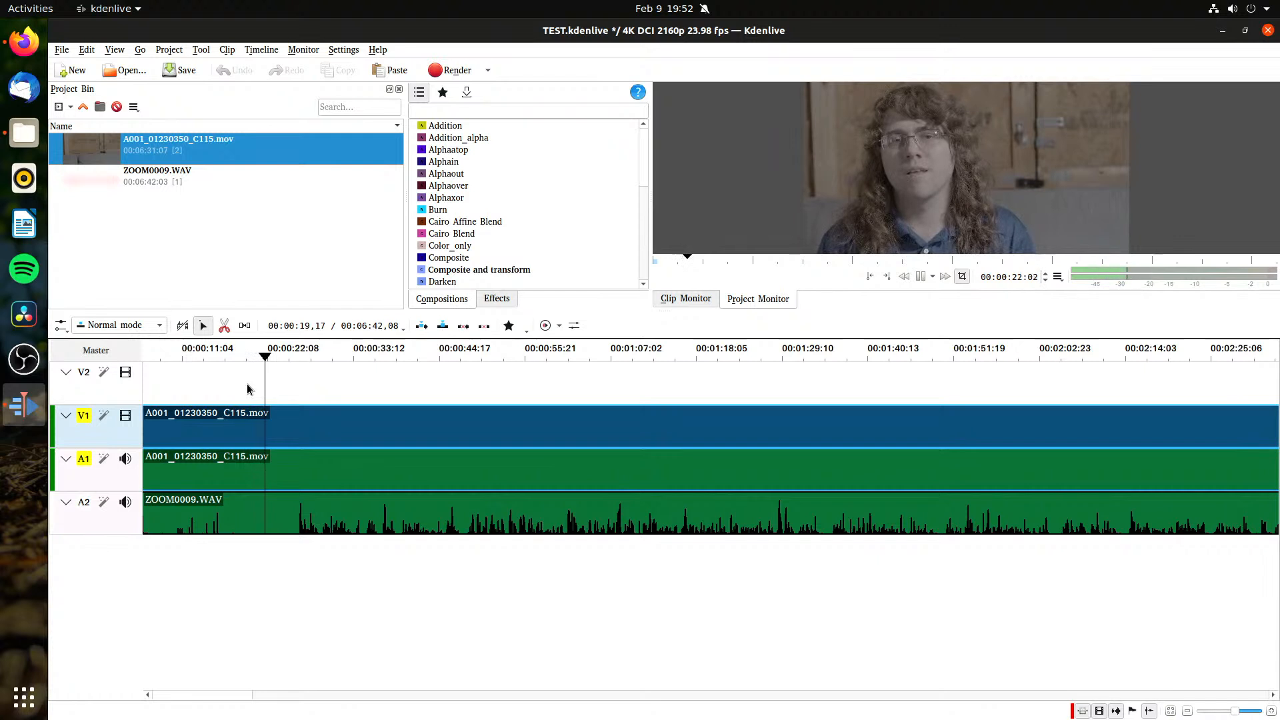
{"action": "key", "text": "space"}
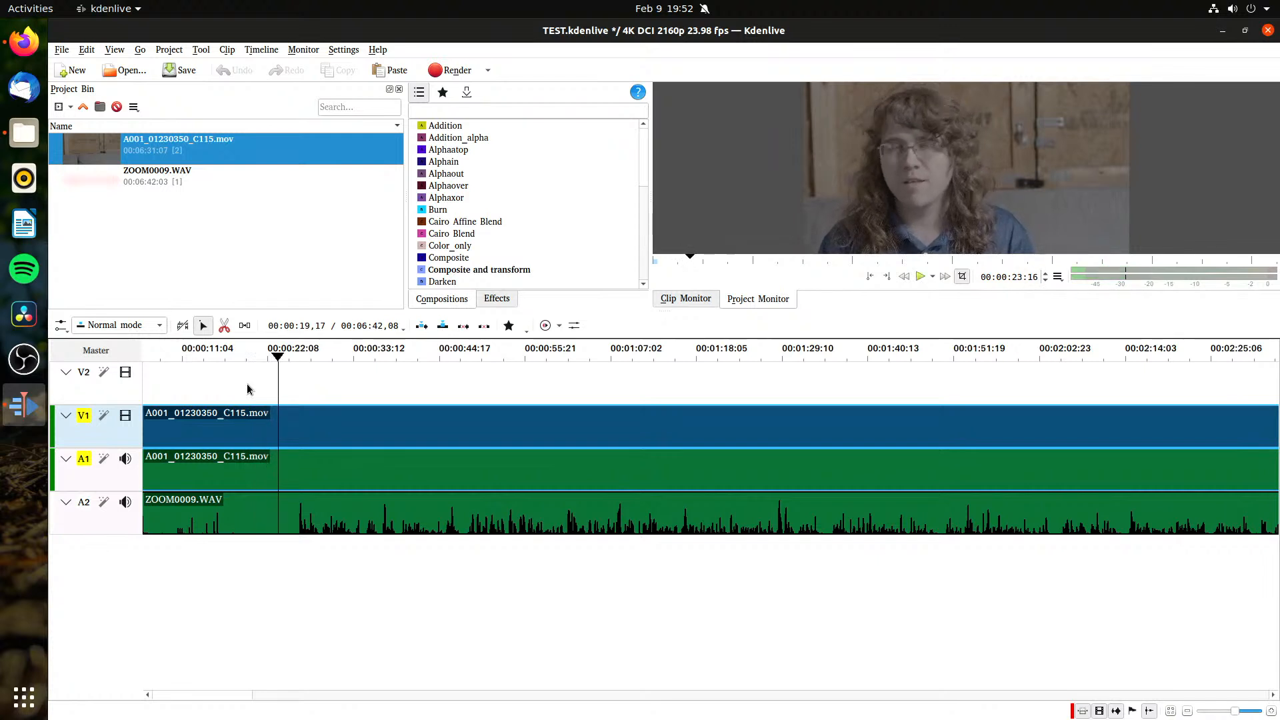
{"action": "key", "text": "ctrl+s"}
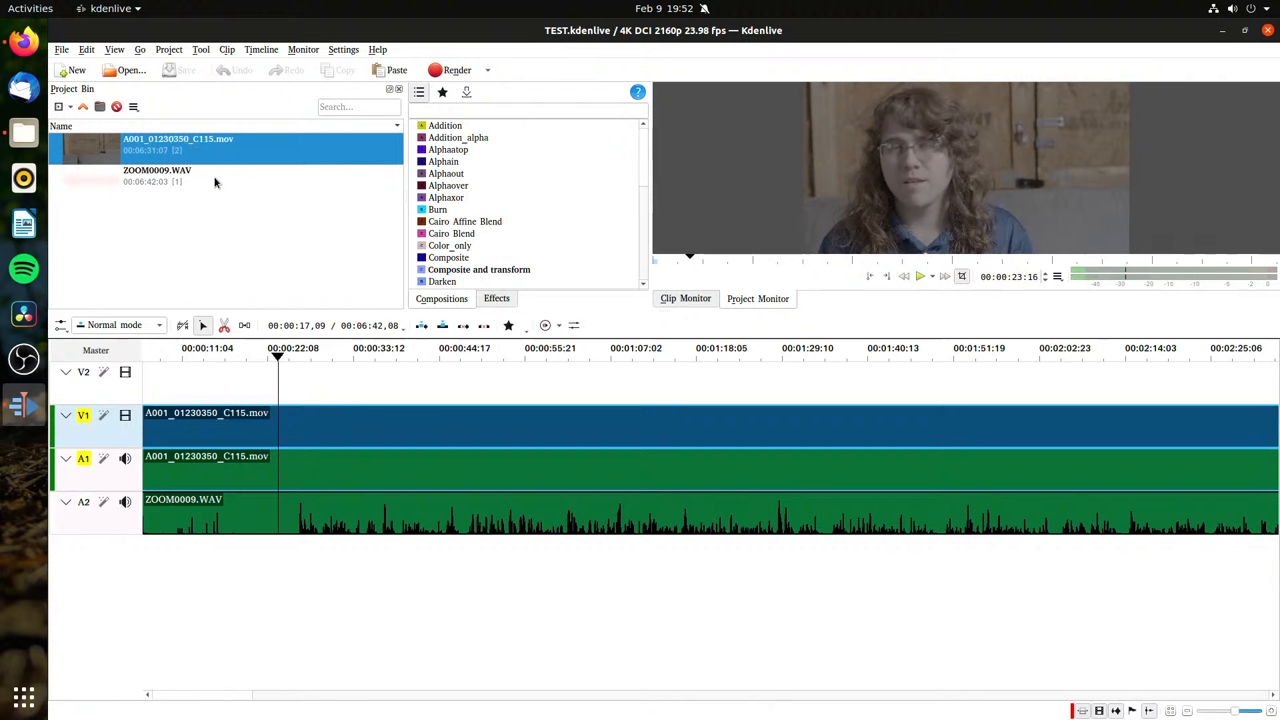
Step: Recheck the camera clip's proxy option and import A001_01230350_C115.mov from the Proxy folder in Files into the project bin
{"action": "right_click", "coordinate": [110, 152]}
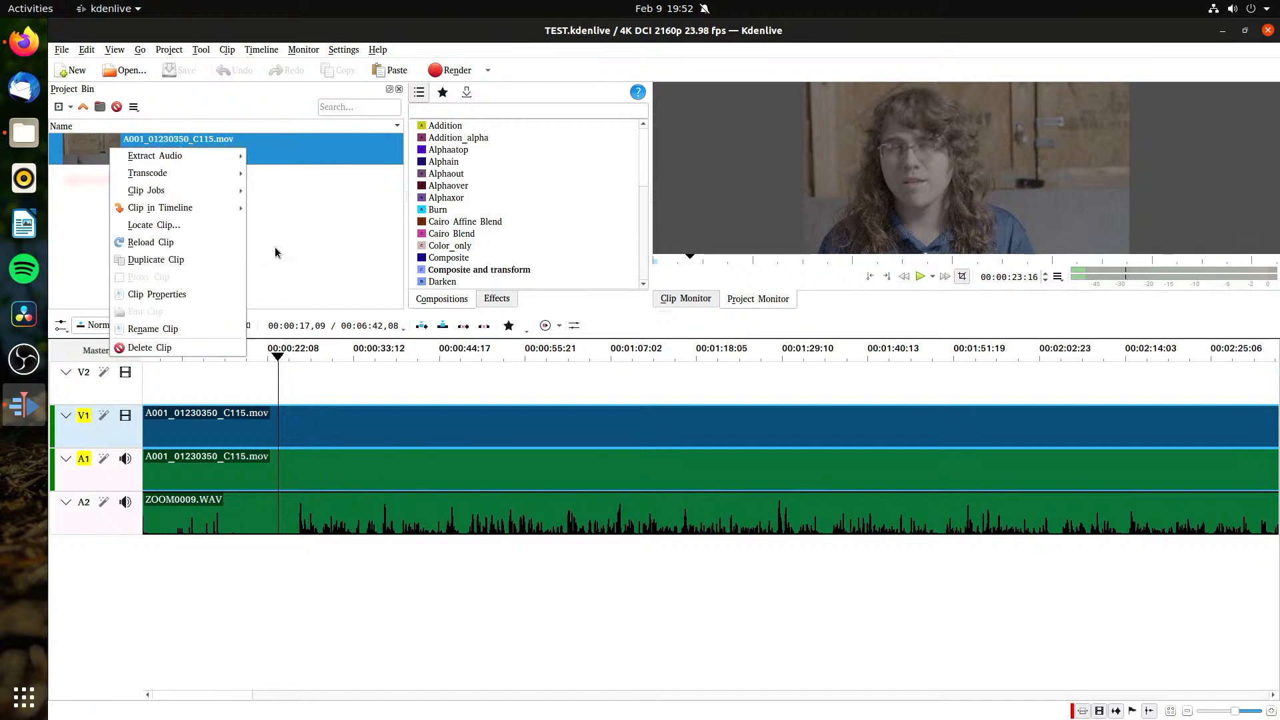
{"action": "key", "text": "Escape"}
{"action": "left_click", "coordinate": [8, 135]}
{"action": "left_click", "coordinate": [516, 300]}
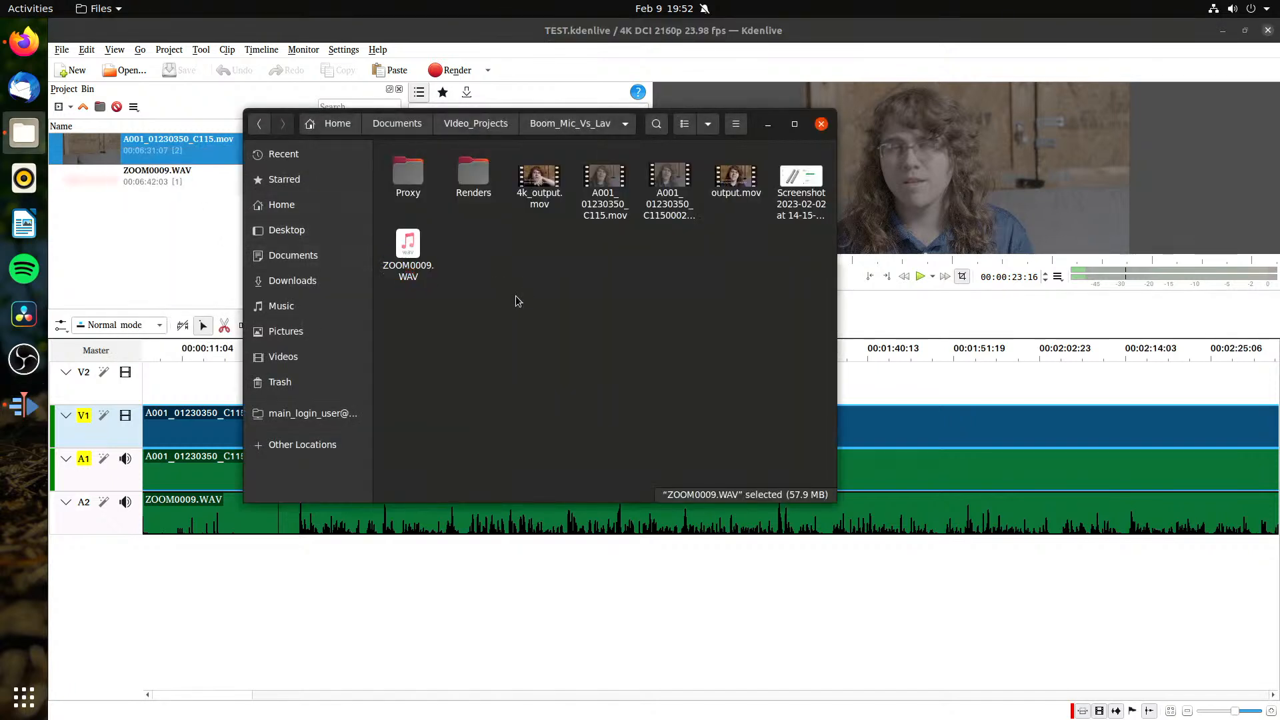
{"action": "left_click", "coordinate": [419, 185]}
{"action": "double_click", "coordinate": [419, 185]}
{"action": "left_click_drag", "start_coordinate": [440, 211], "coordinate": [180, 234]}
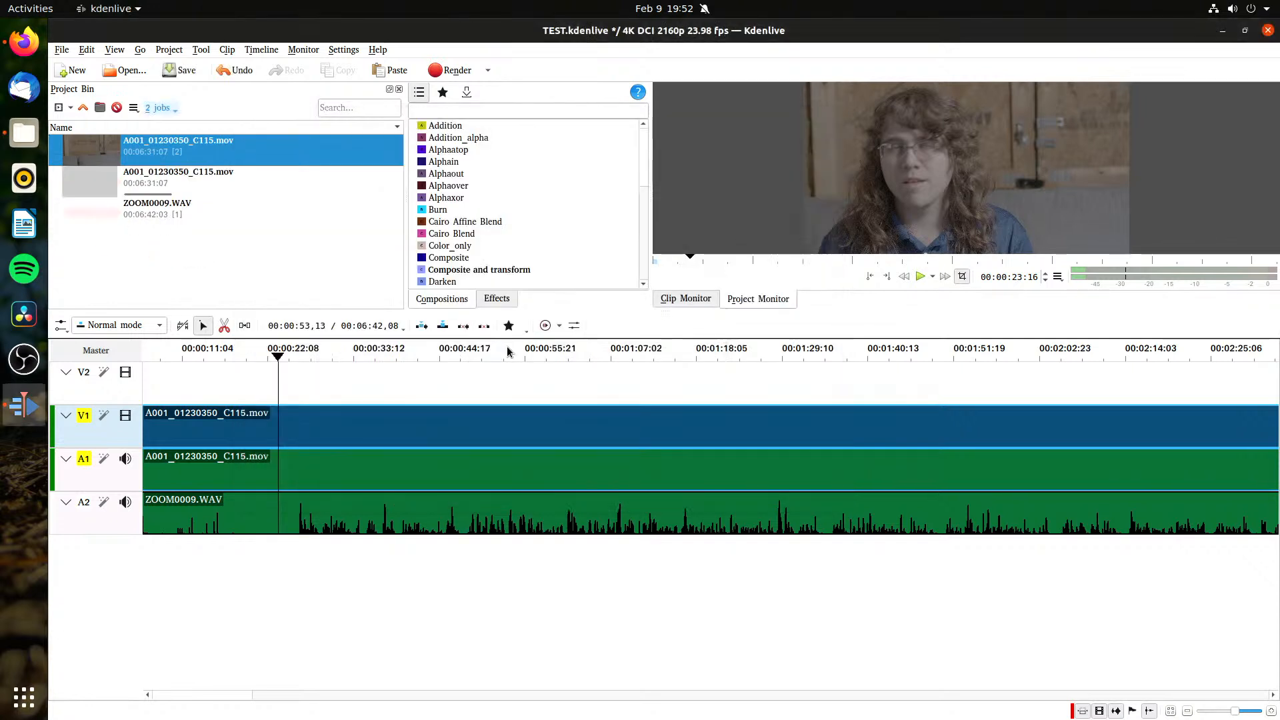
Step: Check the clip imported from the Proxy folder for a proxy option and delete it from the project bin
{"action": "left_click", "coordinate": [220, 179]}
{"action": "right_click", "coordinate": [231, 179]}
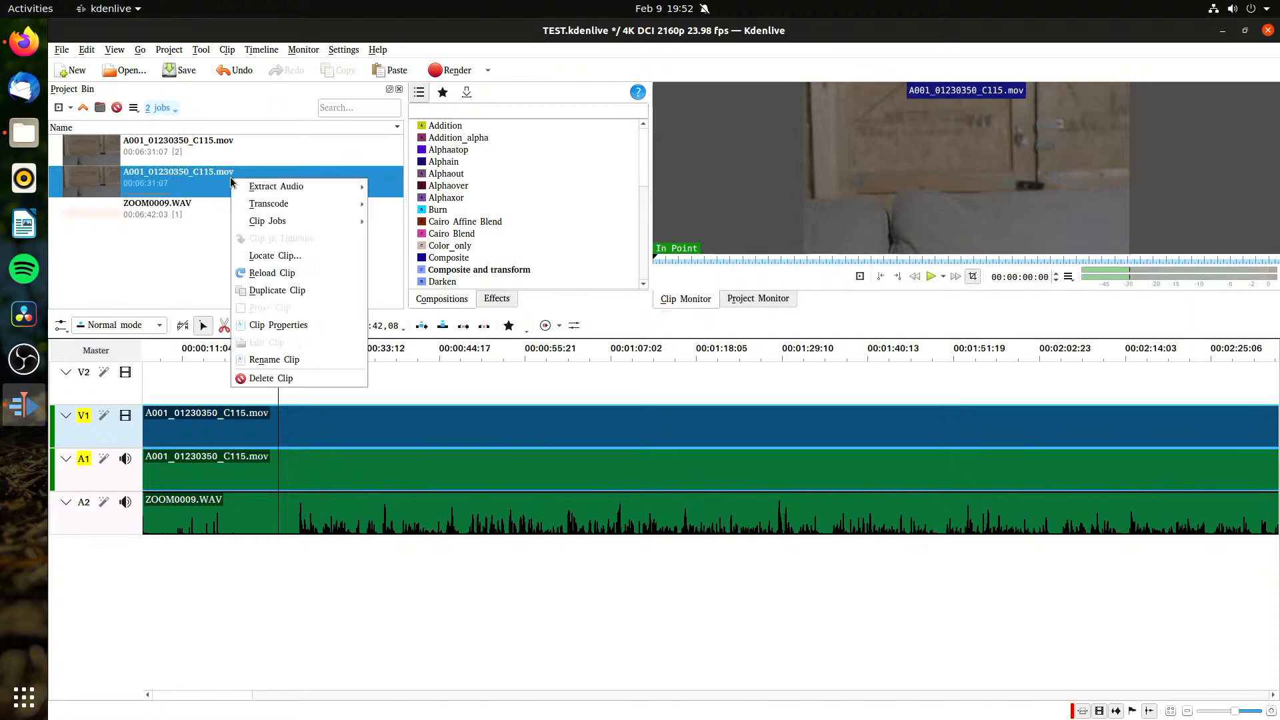
{"action": "left_click", "coordinate": [305, 376]}
Step: Delete the original A001_01230350_C115.mov from the project bin and timeline, and save the project
{"action": "right_click", "coordinate": [171, 132]}
{"action": "right_click", "coordinate": [167, 140]}
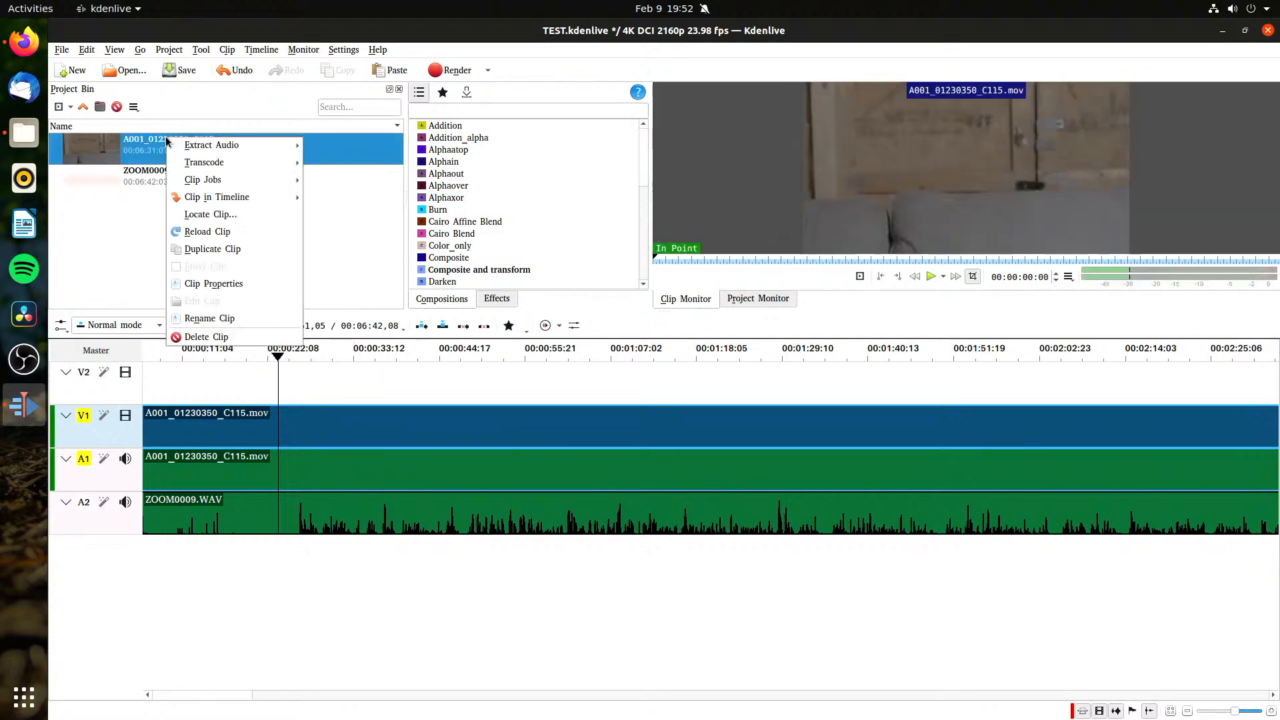
{"action": "left_click", "coordinate": [206, 336]}
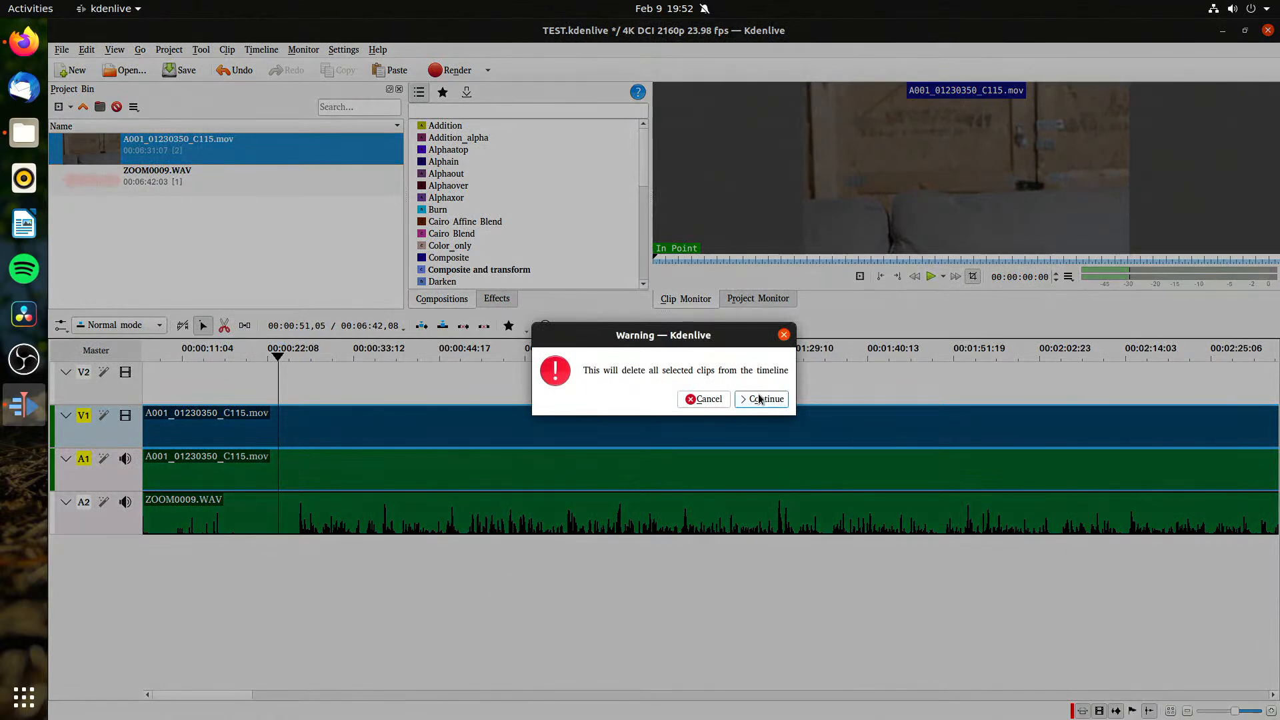
{"action": "left_click", "coordinate": [759, 395]}
{"action": "key", "text": "ctrl+s"}
Step: Import A001_01230350_C115.mov from the Boom_Mic_Vs_Lav folder and place it at the start of tracks V1 and A1, saving the project
{"action": "key", "text": "alt+Tab"}
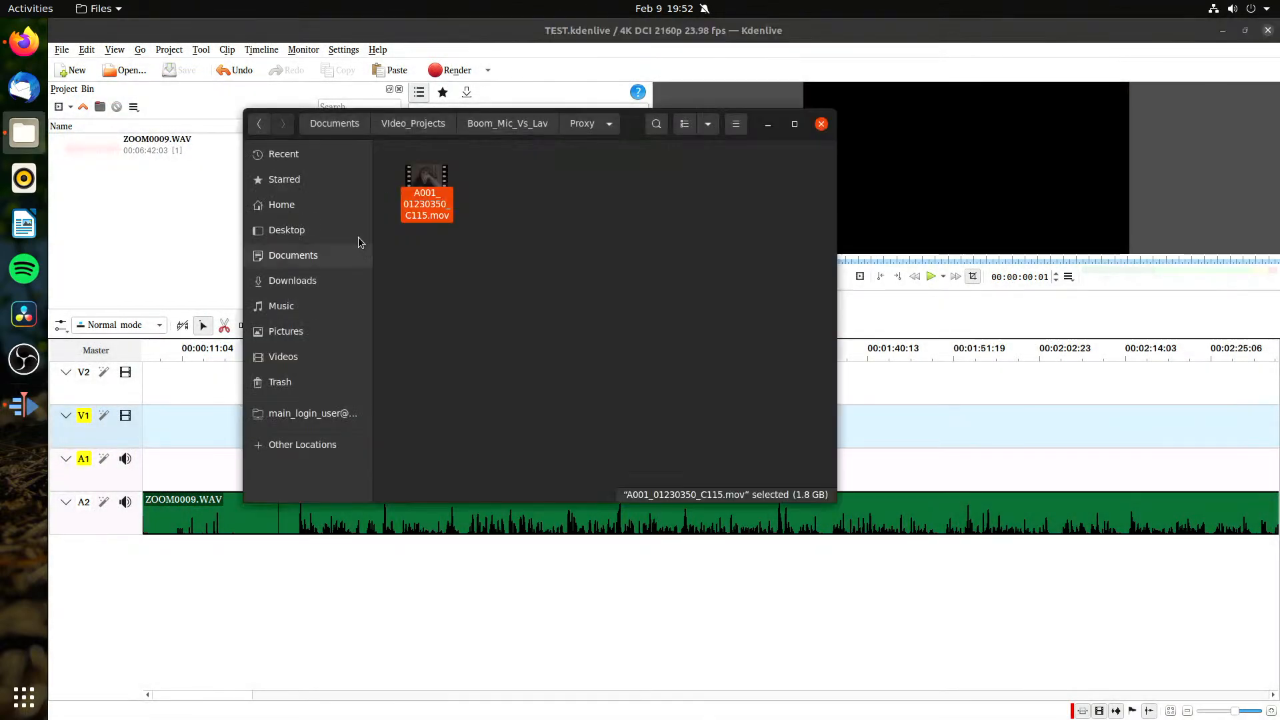
{"action": "left_click", "coordinate": [501, 124]}
{"action": "left_click_drag", "start_coordinate": [604, 194], "coordinate": [160, 248]}
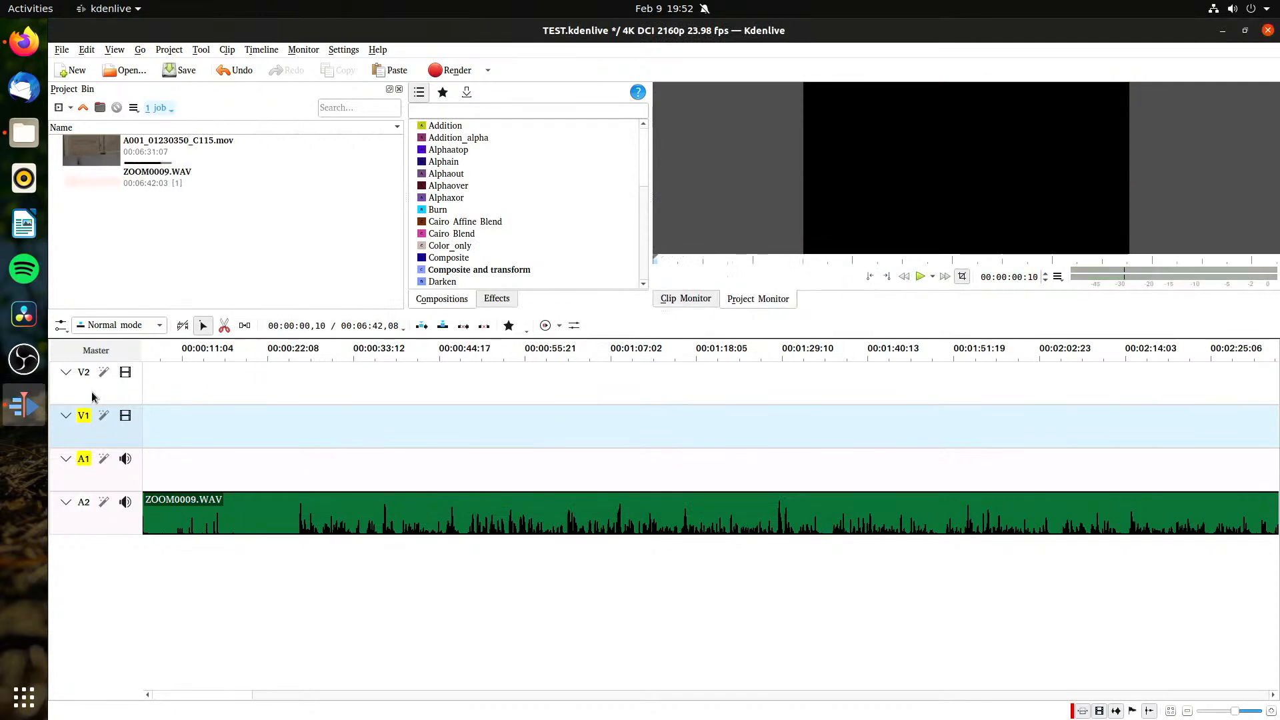
{"action": "left_click_drag", "start_coordinate": [248, 377], "coordinate": [145, 396]}
{"action": "key", "text": "ctrl+s"}
{"action": "mouse_move", "coordinate": [201, 158]}
{"action": "left_mouse_down"}
{"action": "mouse_move", "coordinate": [362, 427]}
{"action": "mouse_move", "coordinate": [192, 442]}
{"action": "left_mouse_up"}
{"action": "key", "text": "ctrl+s"}
Step: Play back the timeline to test how smoothly the re-imported camera clip runs
{"action": "left_click_drag", "start_coordinate": [177, 360], "coordinate": [98, 383]}
{"action": "left_click", "coordinate": [360, 547]}
{"action": "key", "text": "space"}
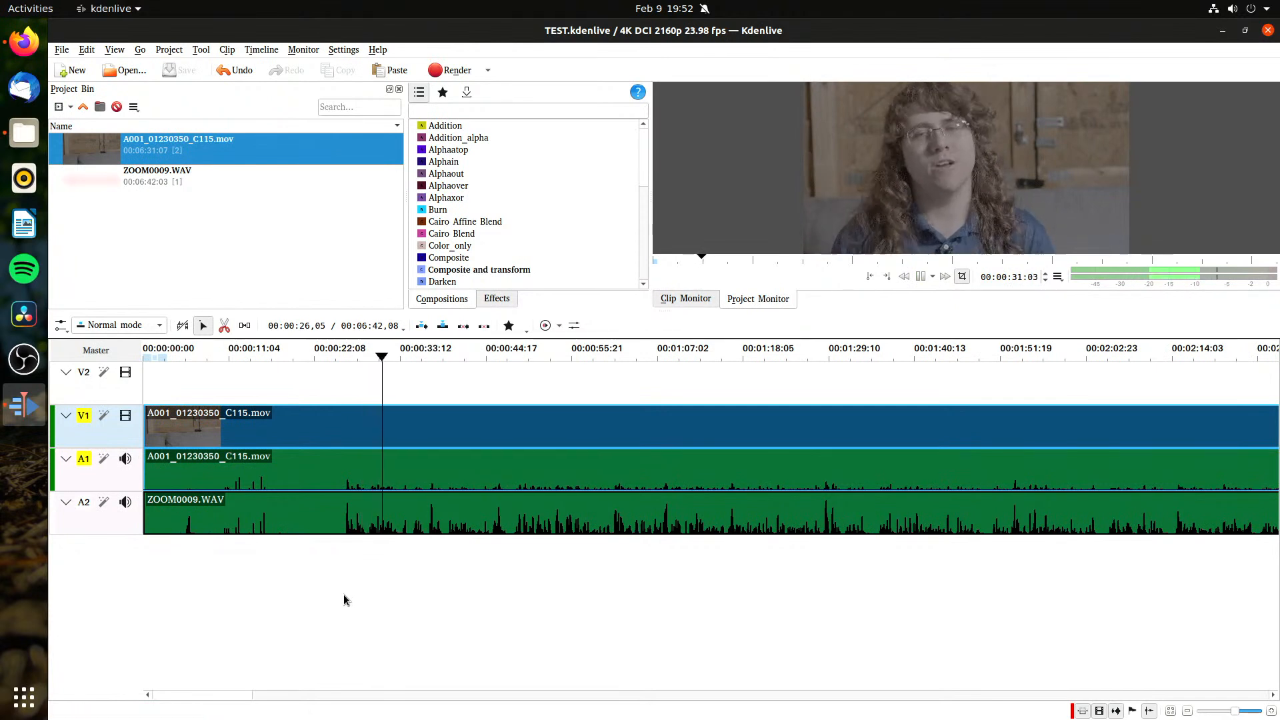
{"action": "key", "text": "space"}
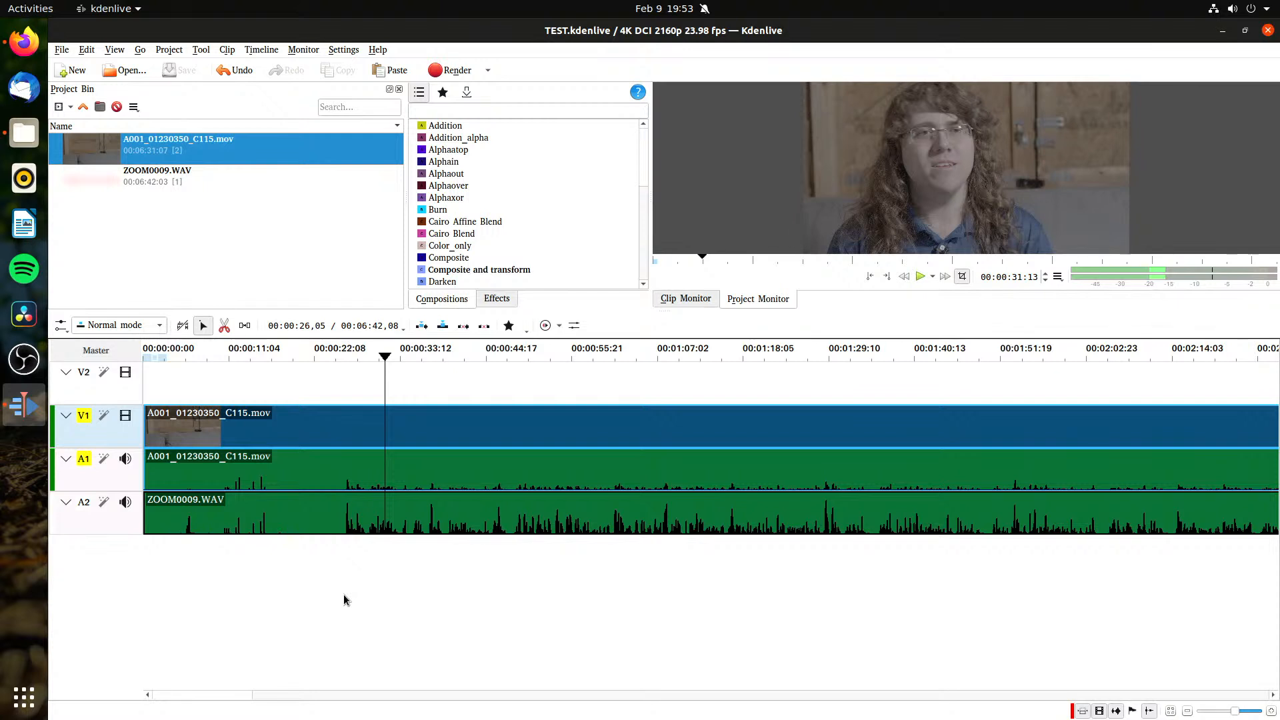
Step: Check the re-imported camera clip's proxy option and delete the clip from the project bin and timeline
{"action": "right_click", "coordinate": [204, 165]}
{"action": "left_click", "coordinate": [59, 252]}
{"action": "right_click", "coordinate": [218, 151]}
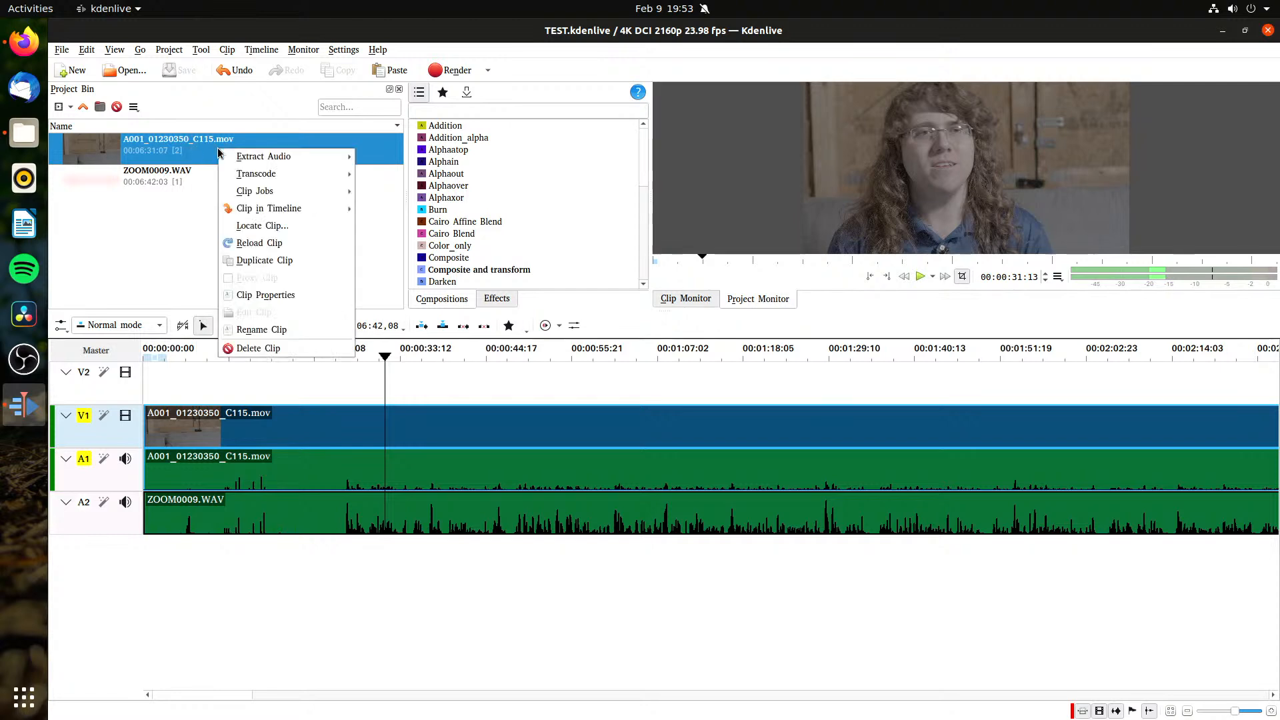
{"action": "left_click", "coordinate": [242, 348]}
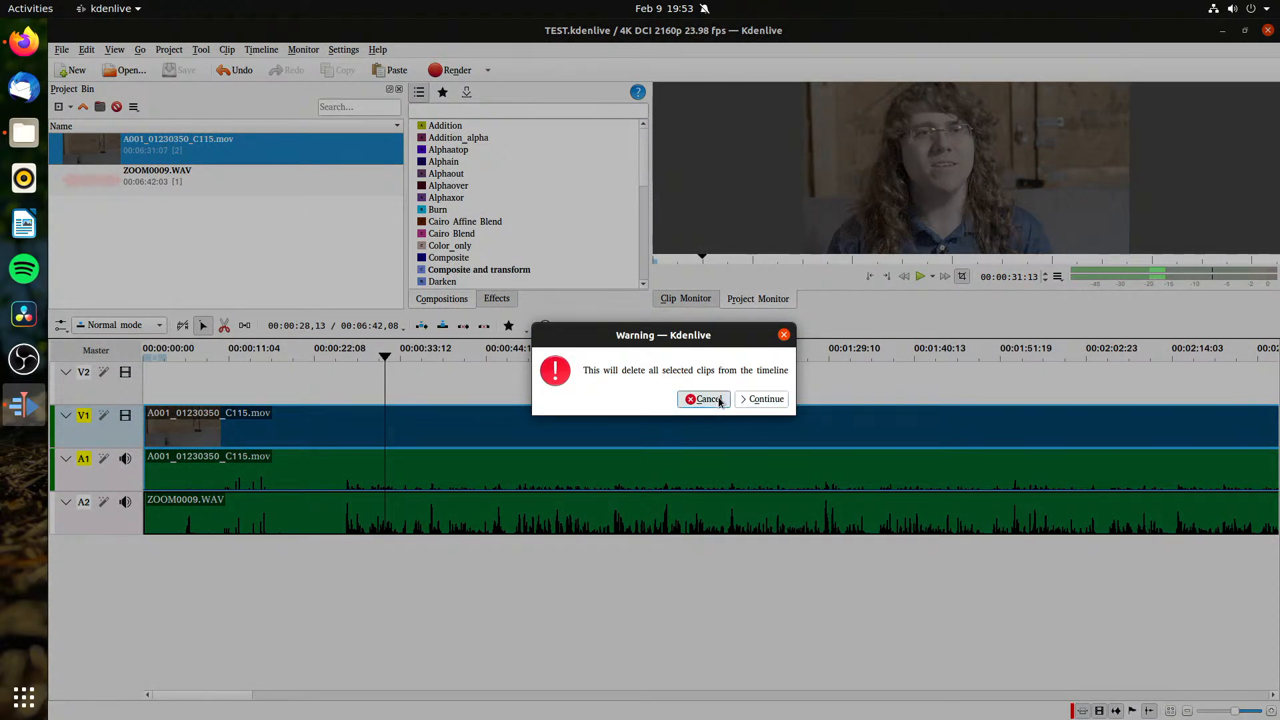
{"action": "left_click", "coordinate": [762, 399]}
Step: In Files, trash A001_01230350_C1150002.mov and paste a copy of A001_01230350_C115.mov into the Boom_Mic_Vs_Lav folder
{"action": "left_click", "coordinate": [22, 142]}
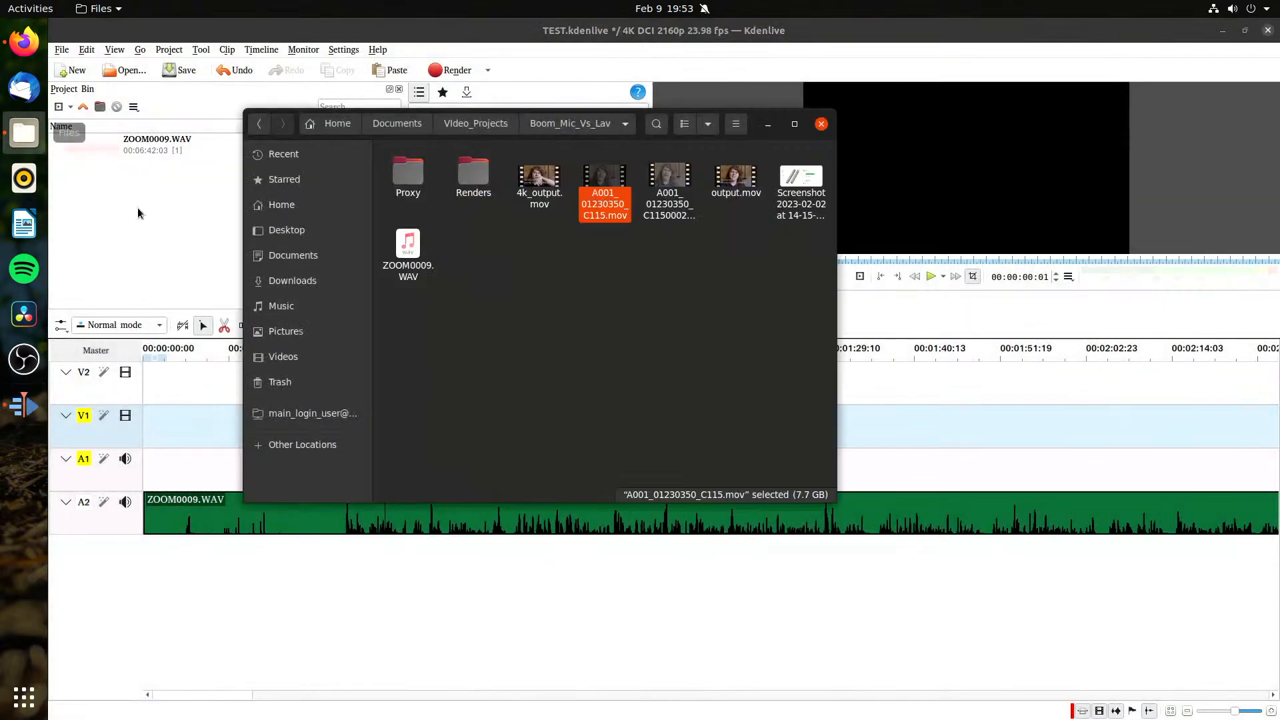
{"action": "right_click", "coordinate": [616, 212]}
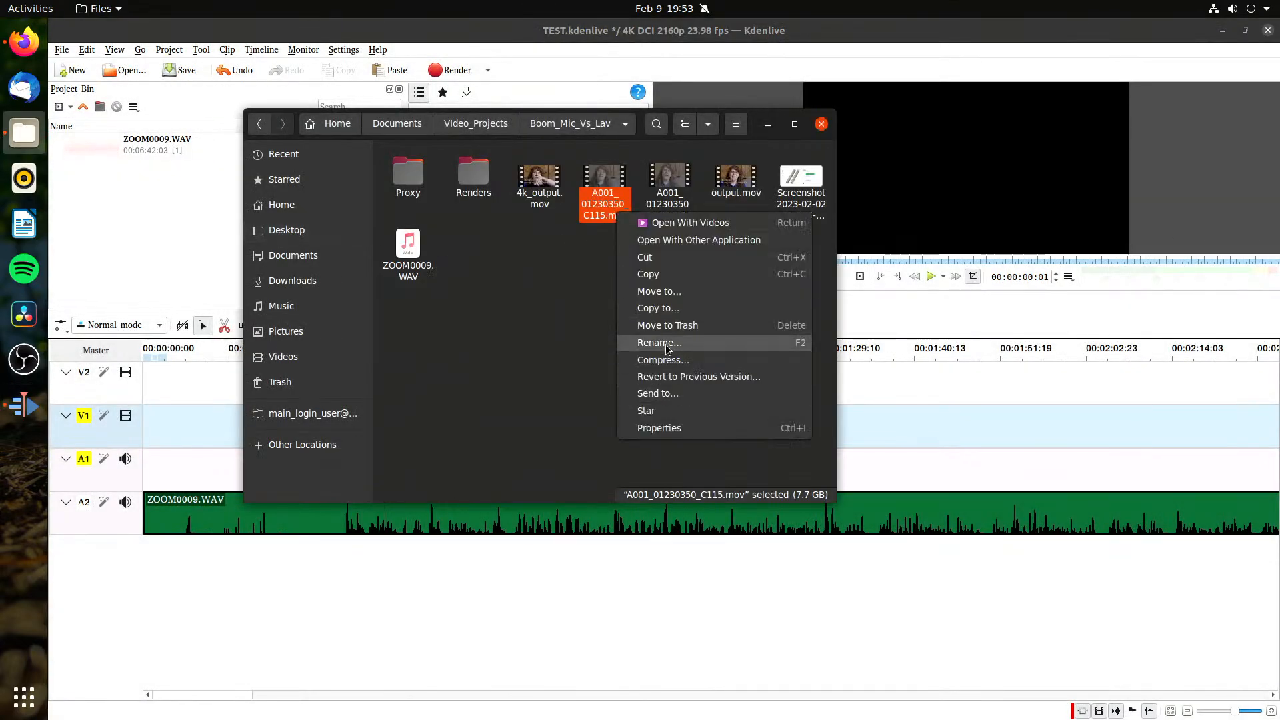
{"action": "left_click", "coordinate": [667, 274]}
{"action": "right_click", "coordinate": [666, 280]}
{"action": "left_click", "coordinate": [669, 204]}
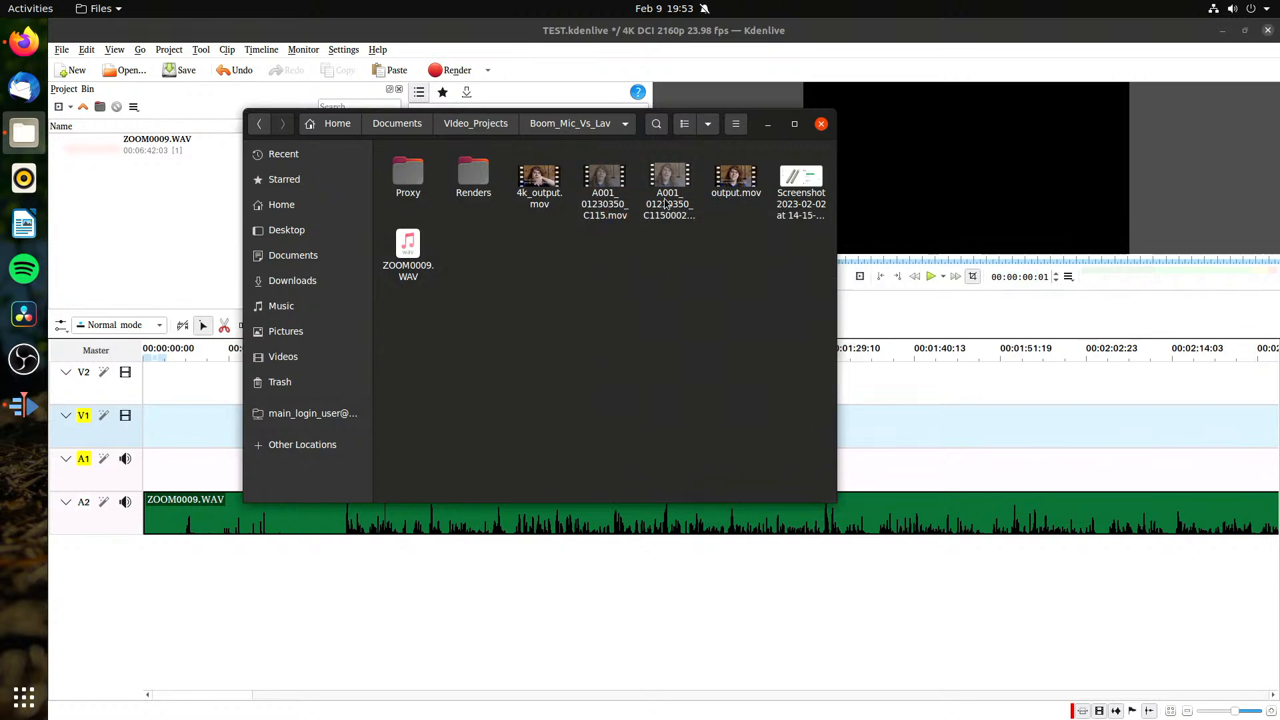
{"action": "right_click", "coordinate": [670, 204]}
{"action": "left_click", "coordinate": [700, 317]}
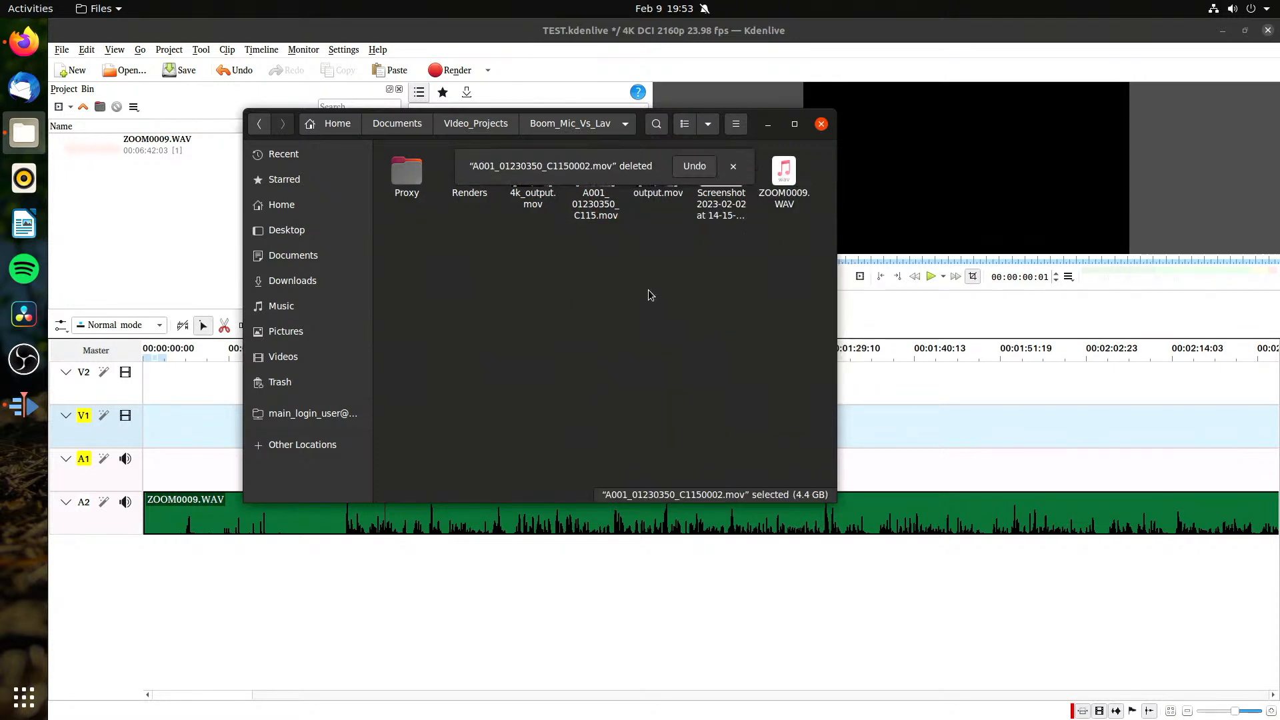
{"action": "right_click", "coordinate": [621, 309]}
{"action": "left_click", "coordinate": [660, 335]}
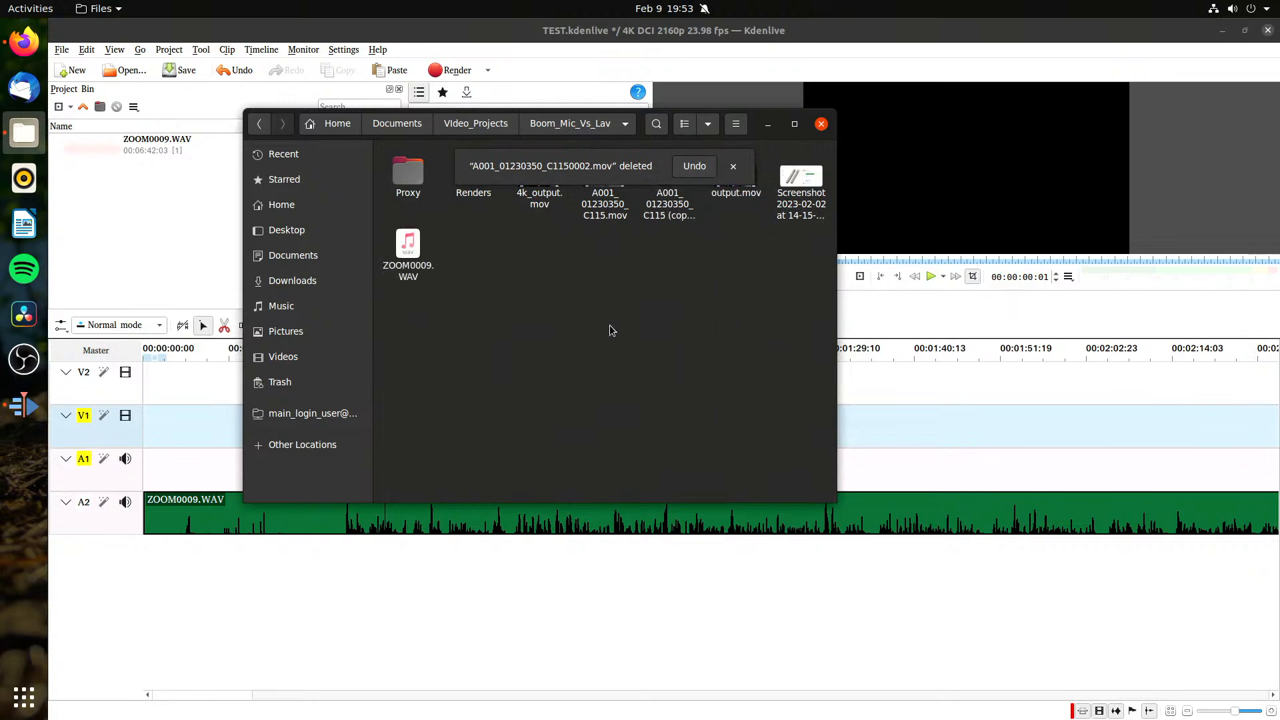
Step: Check the file operation progress for A001_01230350_C115 (copy).mov in the Boom_Mic_Vs_Lav folder
{"action": "left_click", "coordinate": [654, 215]}
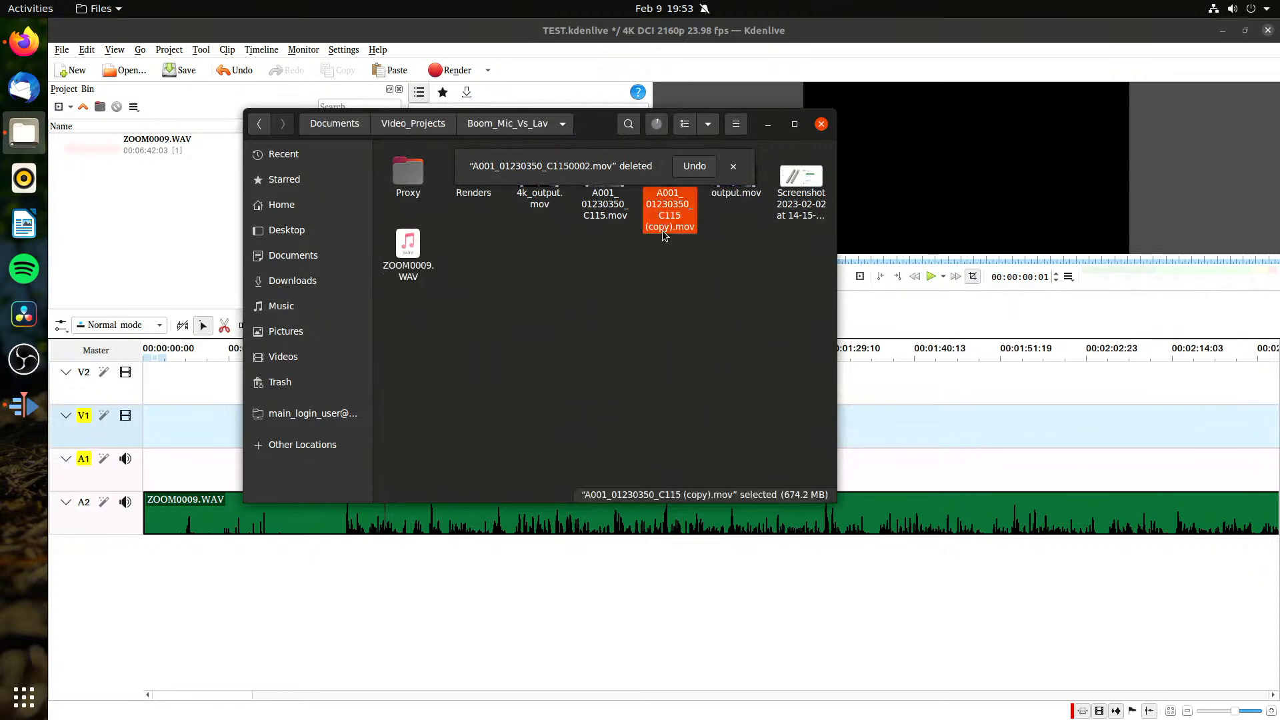
{"action": "left_click", "coordinate": [659, 127]}
{"action": "left_click", "coordinate": [683, 278]}
{"action": "left_click", "coordinate": [704, 174]}
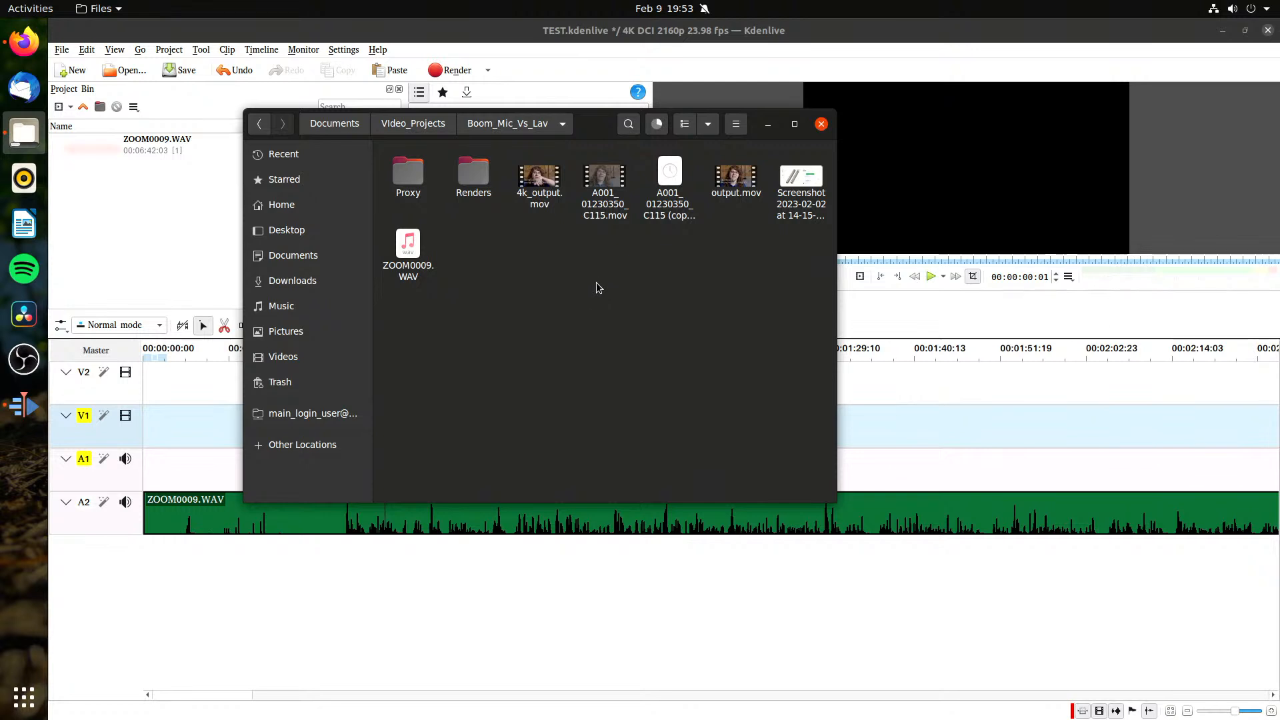
{"action": "key", "text": "ctrl+s"}
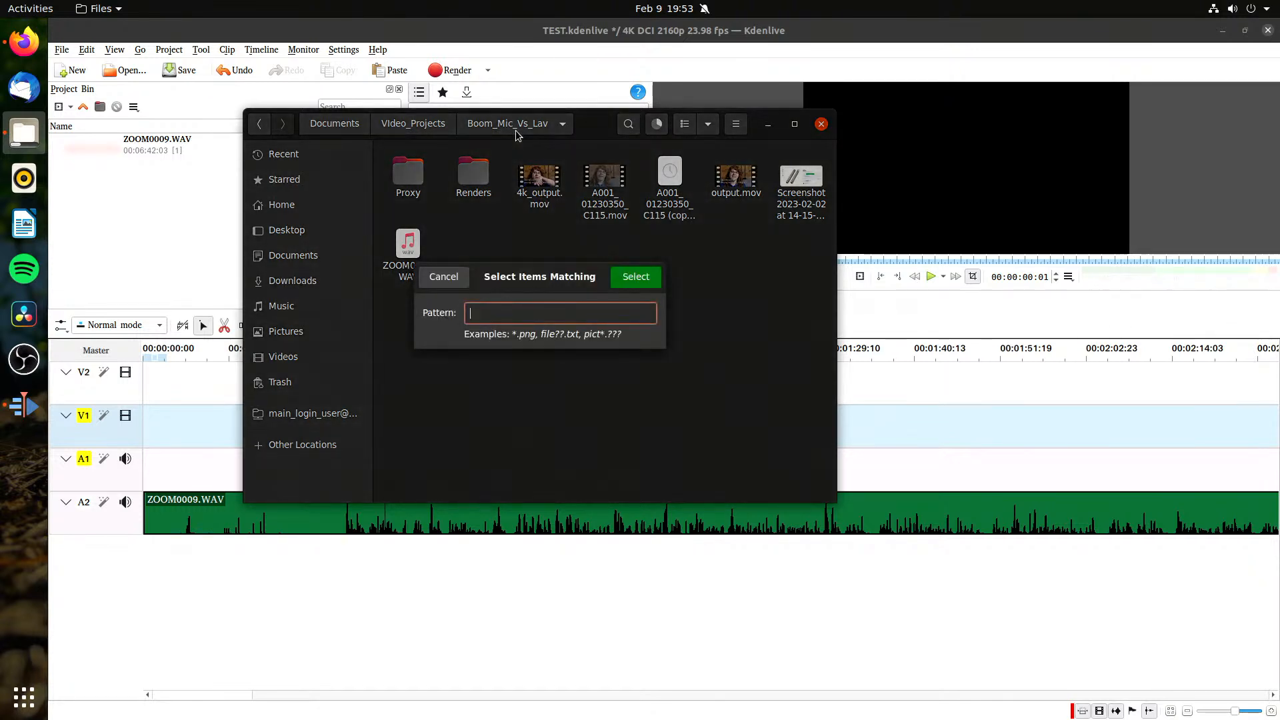
{"action": "left_click", "coordinate": [445, 277]}
{"action": "left_click", "coordinate": [539, 128]}
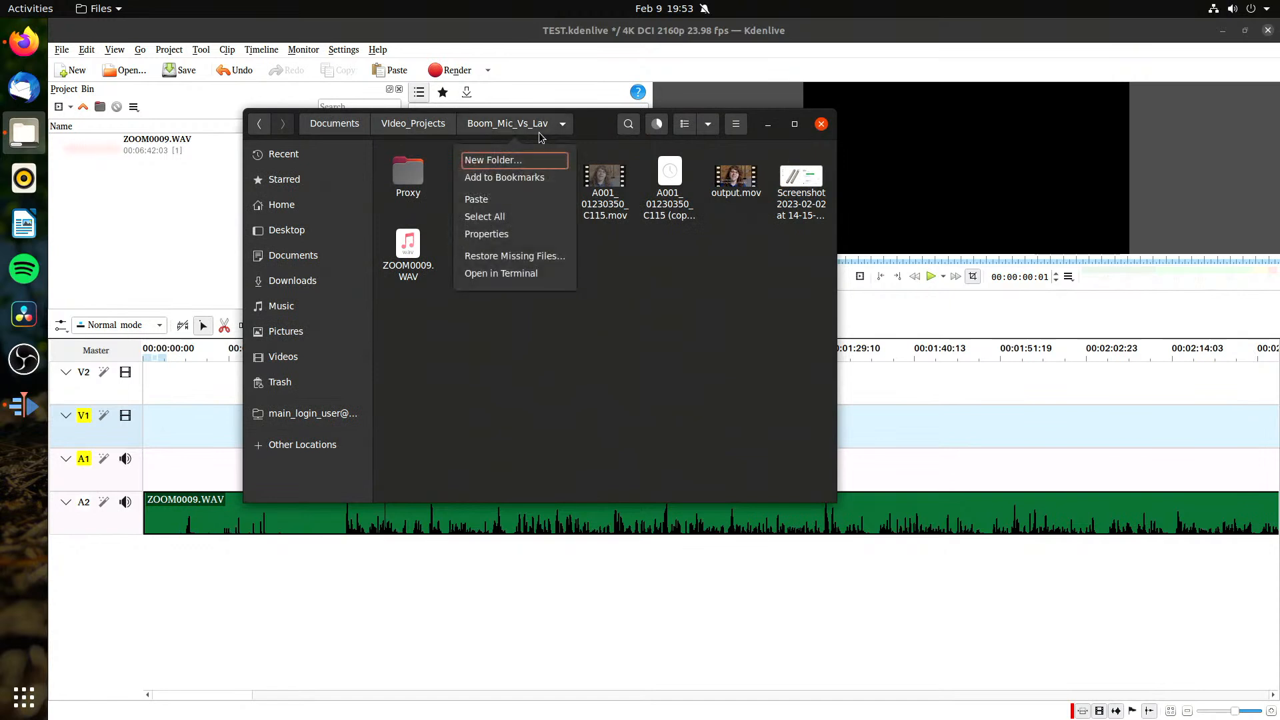
{"action": "left_click", "coordinate": [656, 128]}
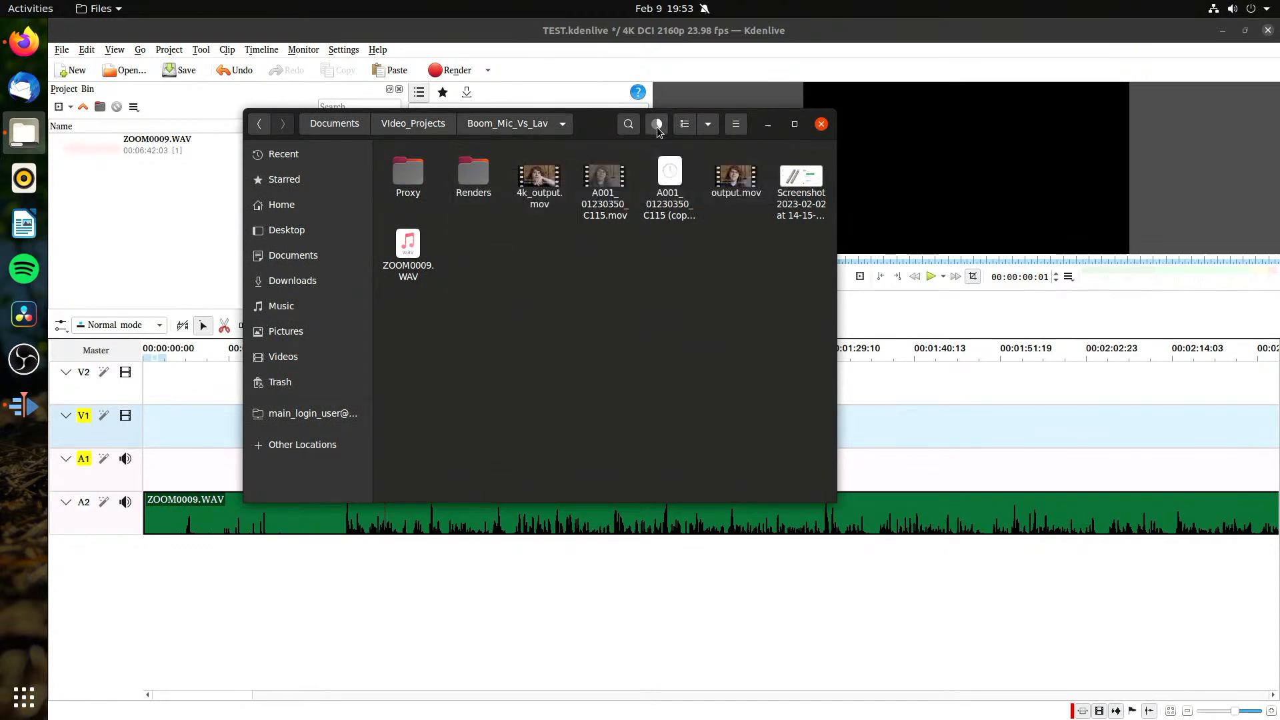
{"action": "left_click", "coordinate": [657, 128]}
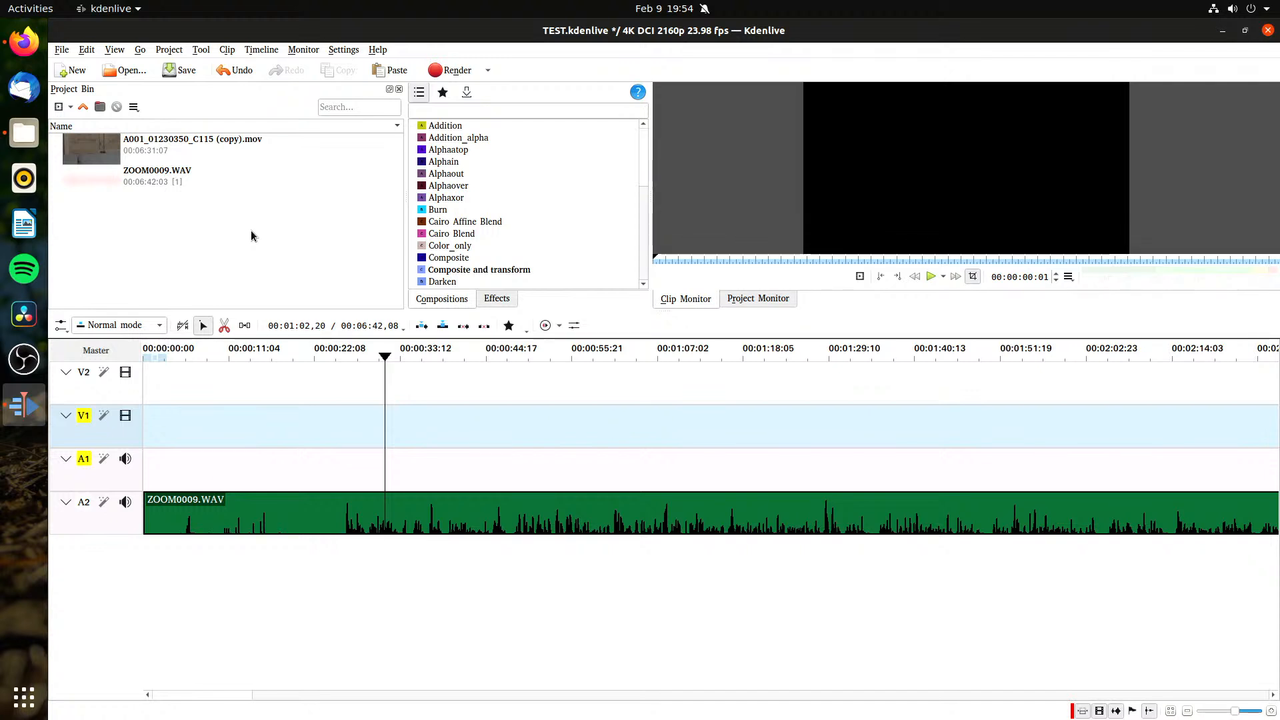
Step: Check whether the proxy option is available for A001_01230350_C115 (copy).mov in the project bin
{"action": "right_click", "coordinate": [162, 152]}
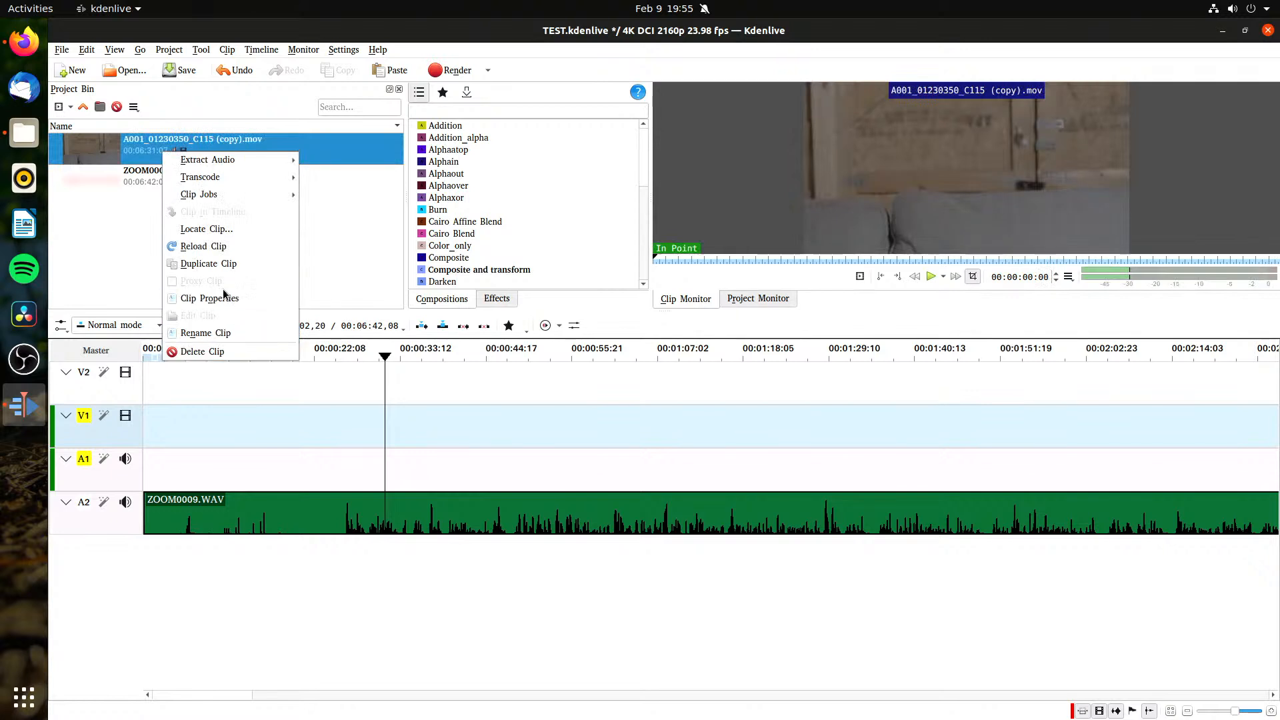
{"action": "left_click", "coordinate": [316, 267]}
{"action": "left_click", "coordinate": [321, 259]}
{"action": "left_click", "coordinate": [194, 146]}
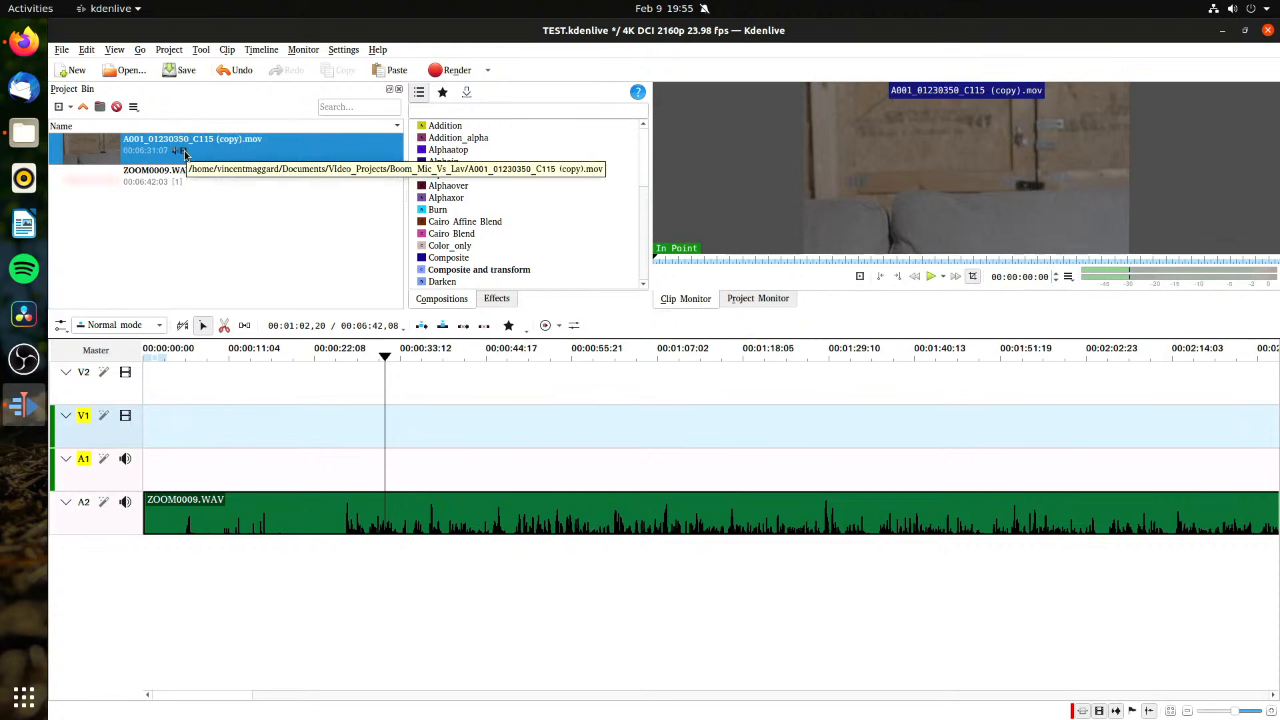
{"action": "right_click", "coordinate": [220, 156]}
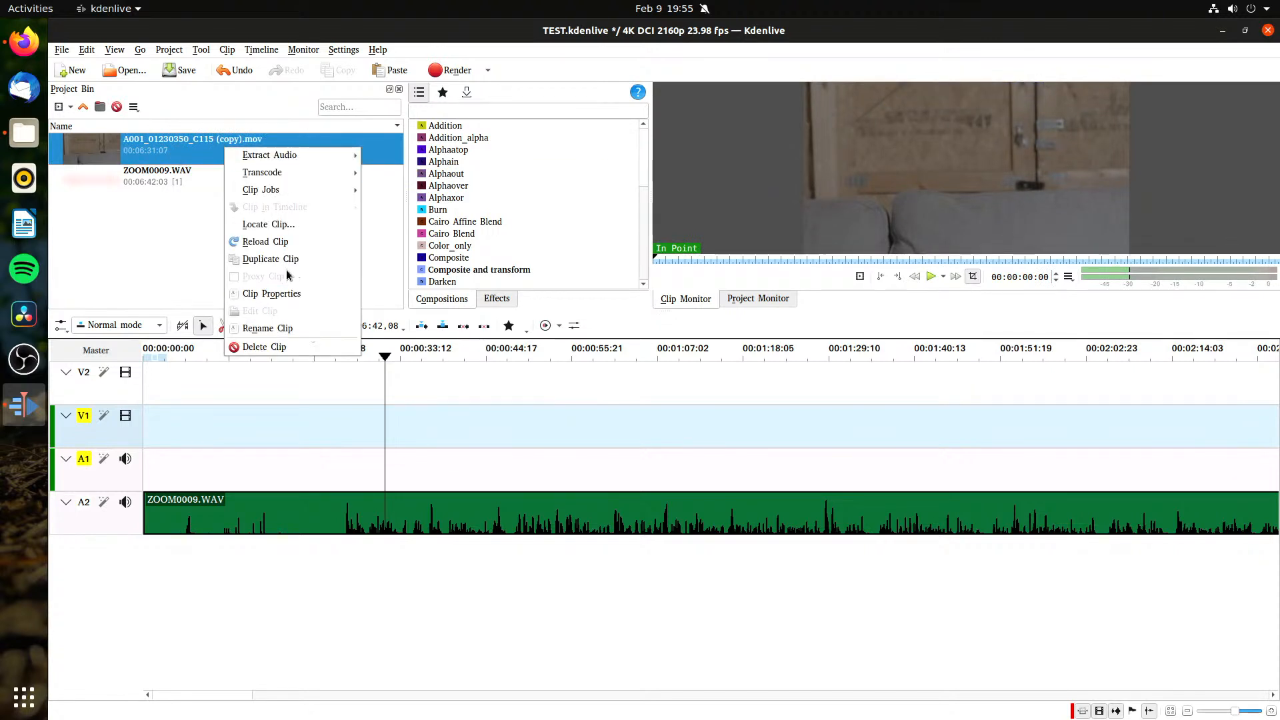
{"action": "left_click", "coordinate": [210, 276]}
{"action": "left_click", "coordinate": [194, 270]}
Step: Turn off generating proxies for videos above a set size in the default proxy configuration, and recheck the camera clip's proxy option
{"action": "left_click", "coordinate": [343, 49]}
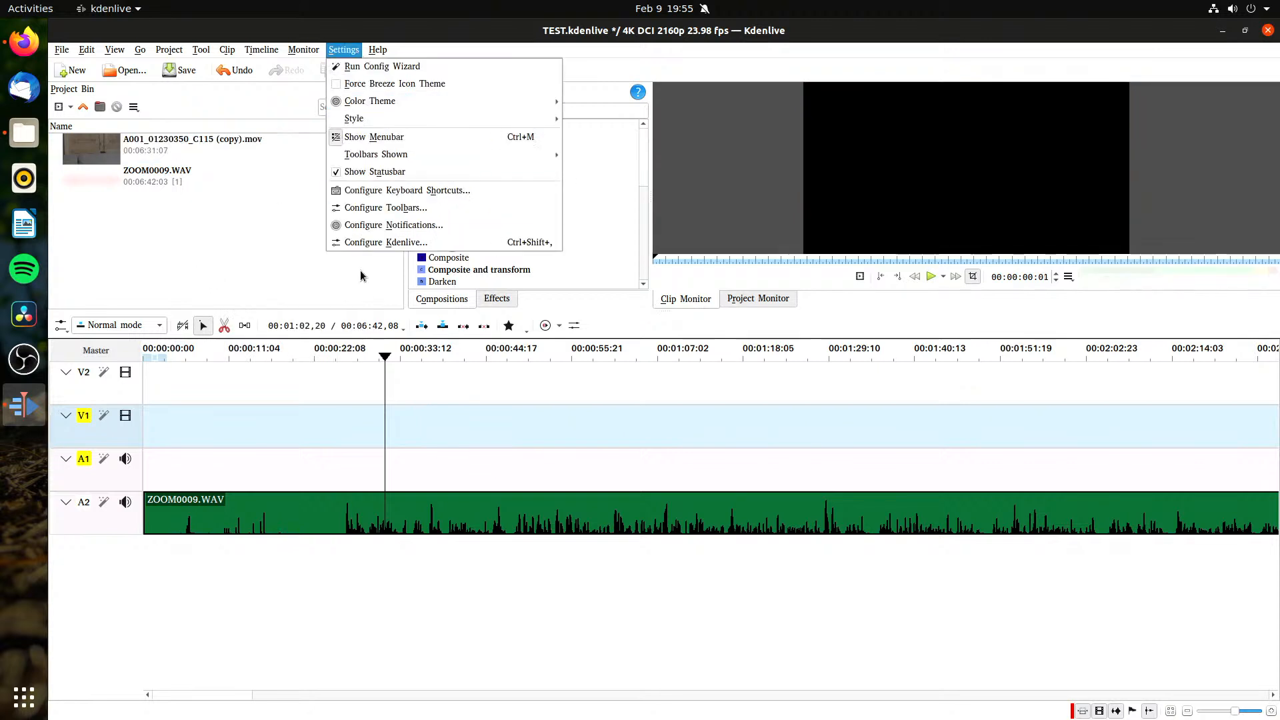
{"action": "left_click", "coordinate": [360, 243]}
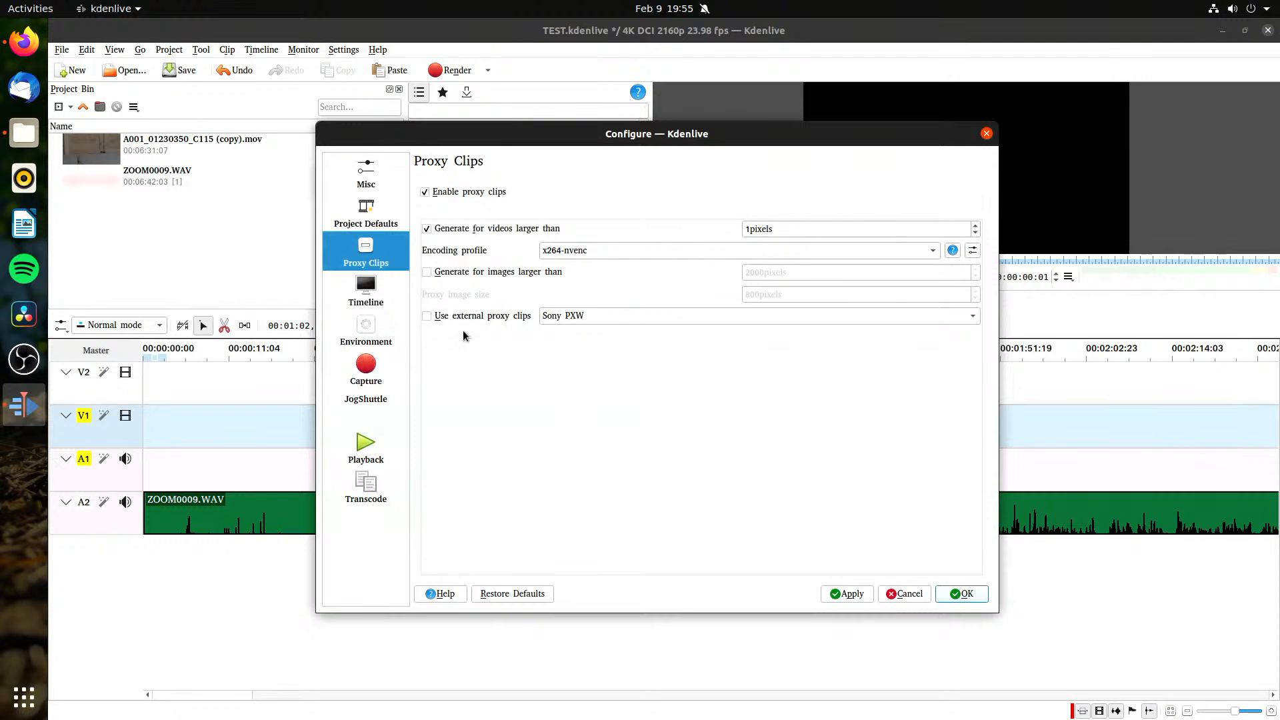
{"action": "left_click", "coordinate": [606, 251]}
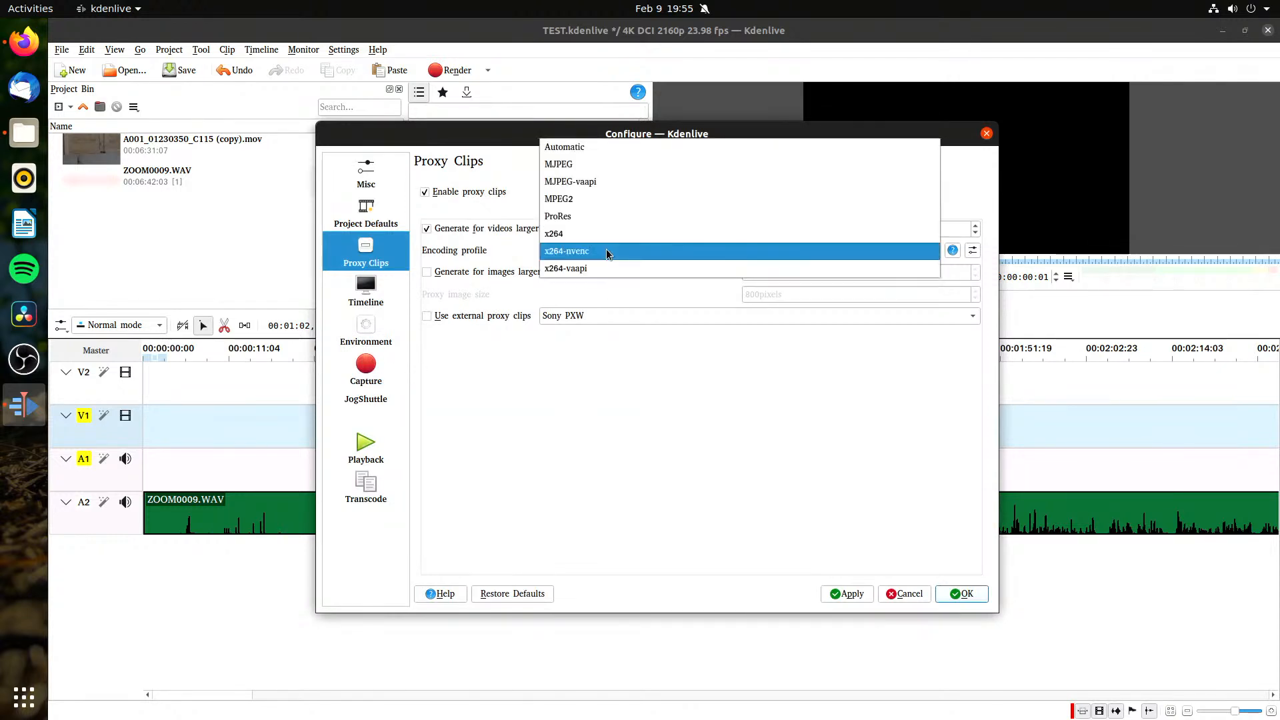
{"action": "left_click", "coordinate": [363, 251]}
{"action": "left_click", "coordinate": [510, 234]}
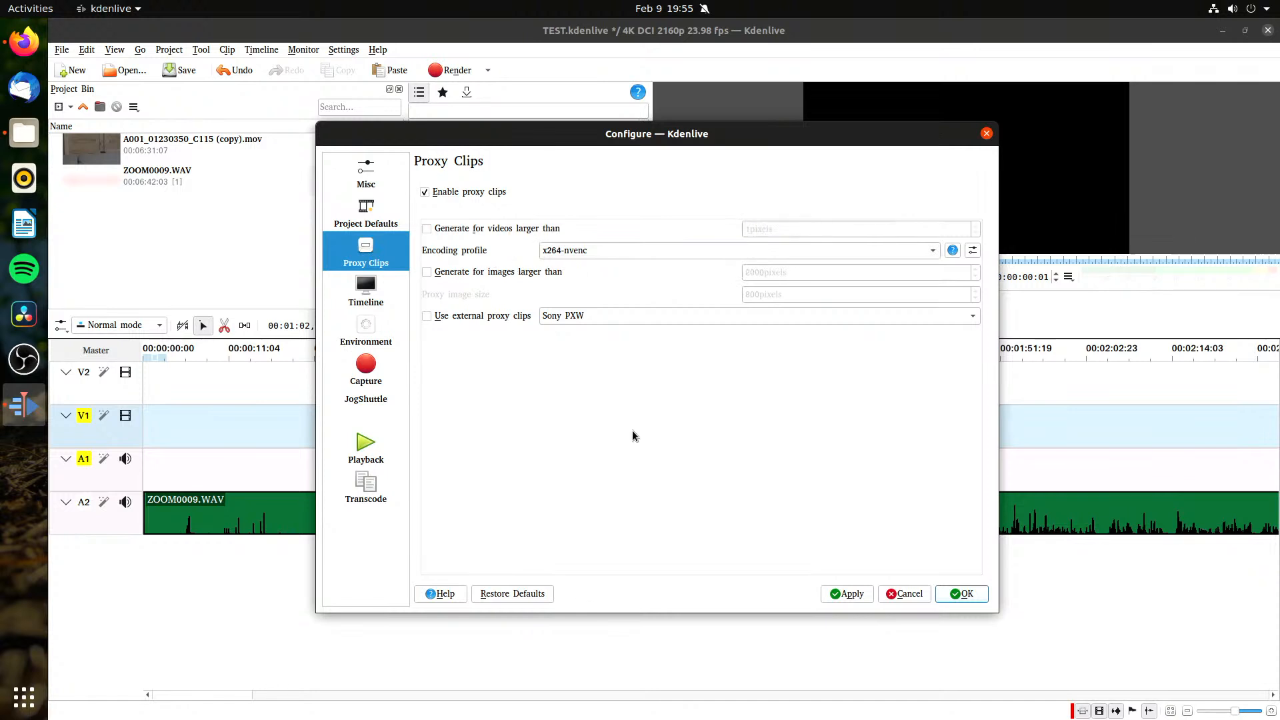
{"action": "left_click", "coordinate": [954, 594]}
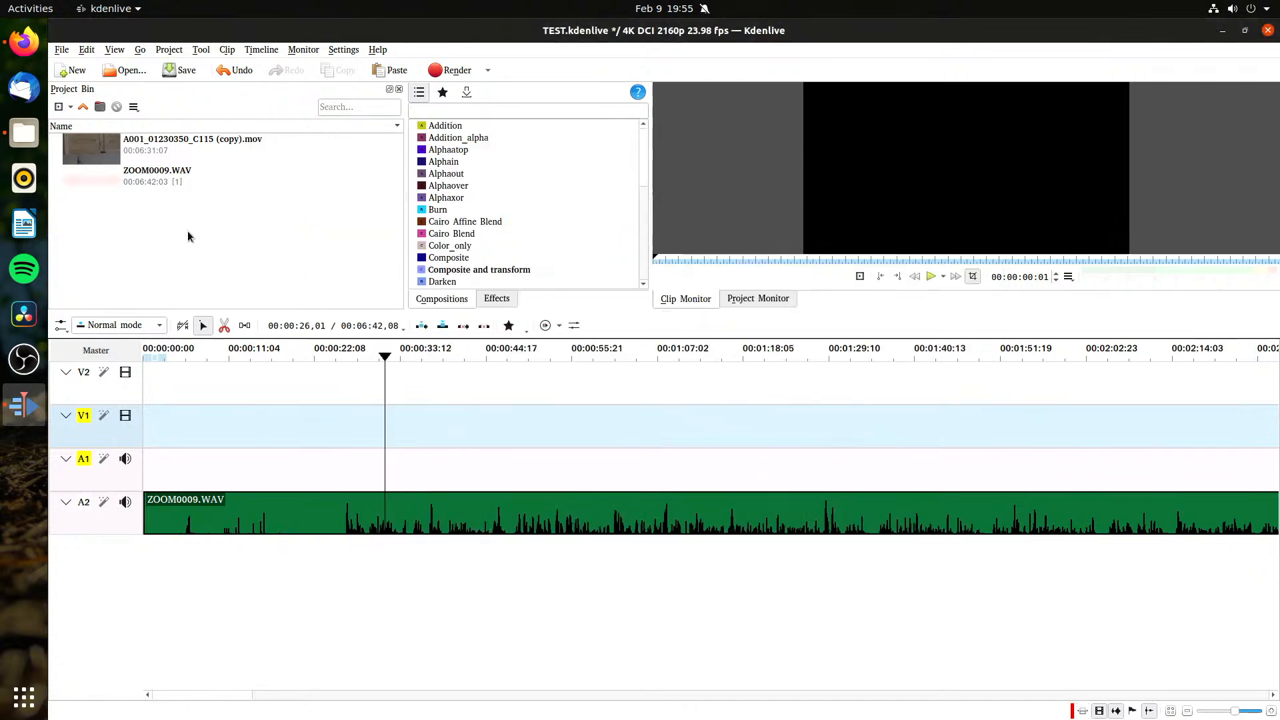
{"action": "right_click", "coordinate": [151, 153]}
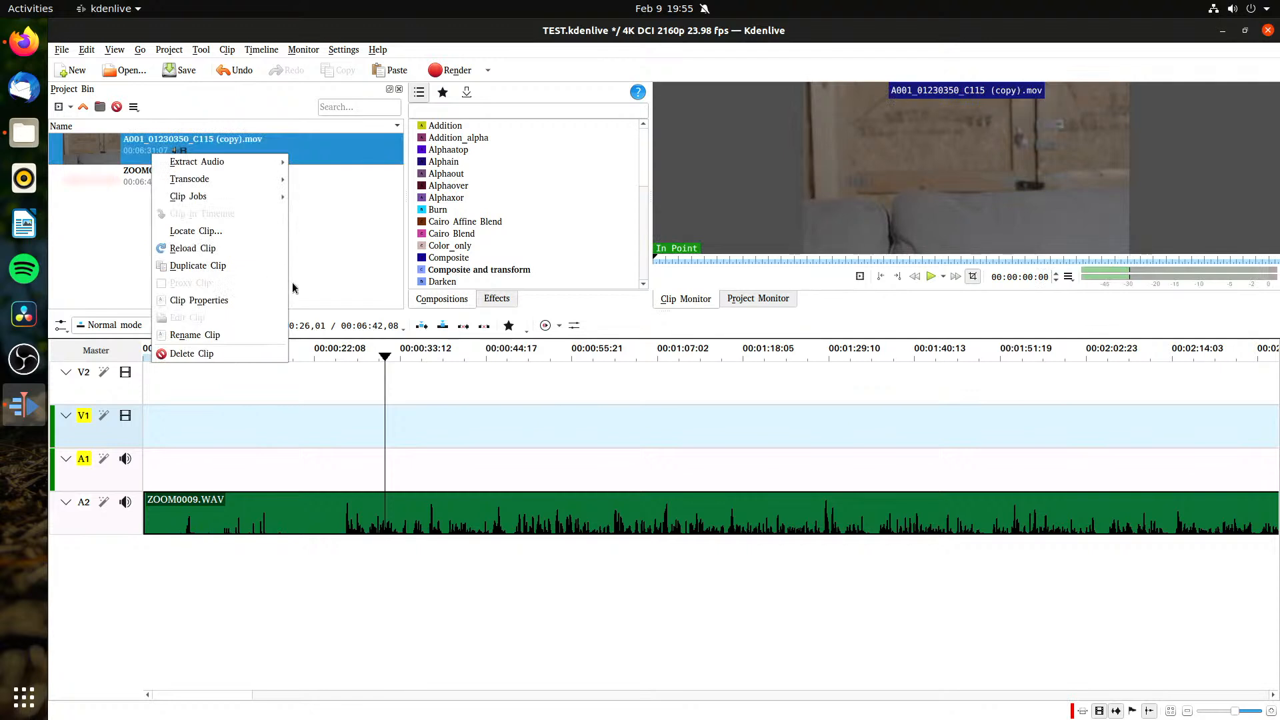
{"action": "left_click", "coordinate": [317, 291]}
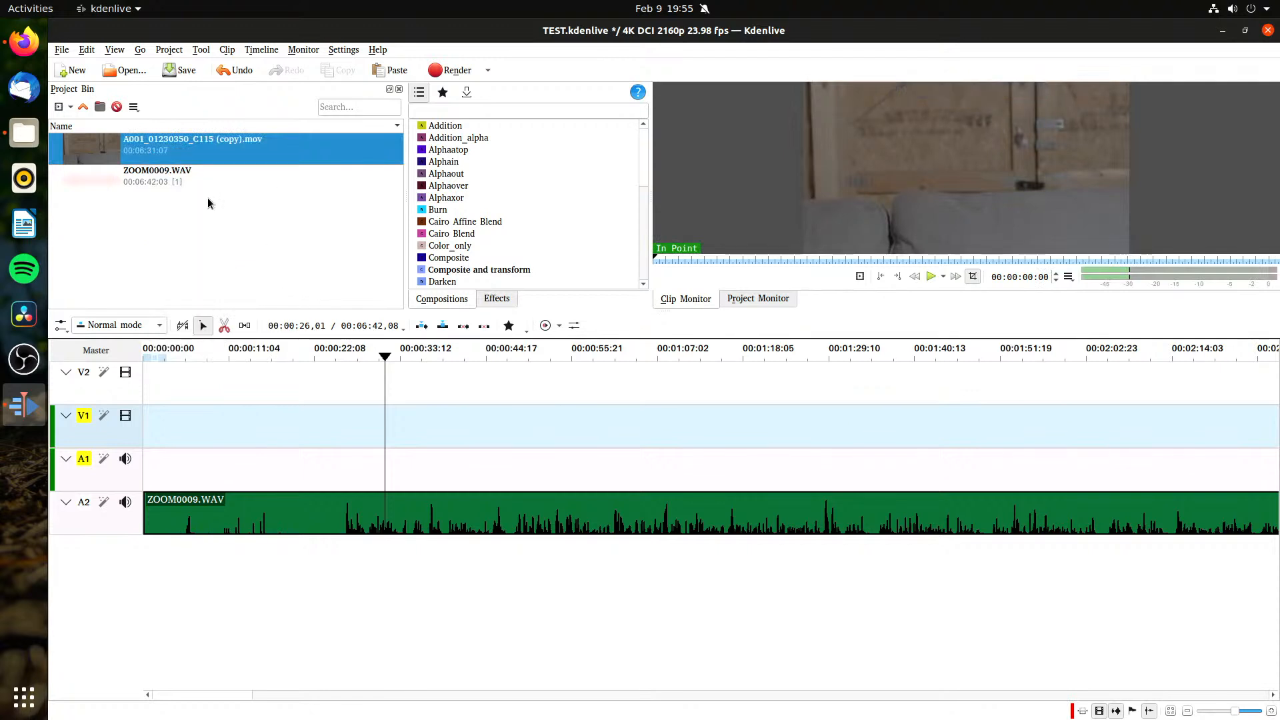
Step: Enable proxy clips in the project settings and generate them for videos larger than 1000 pixels
{"action": "left_click", "coordinate": [202, 50]}
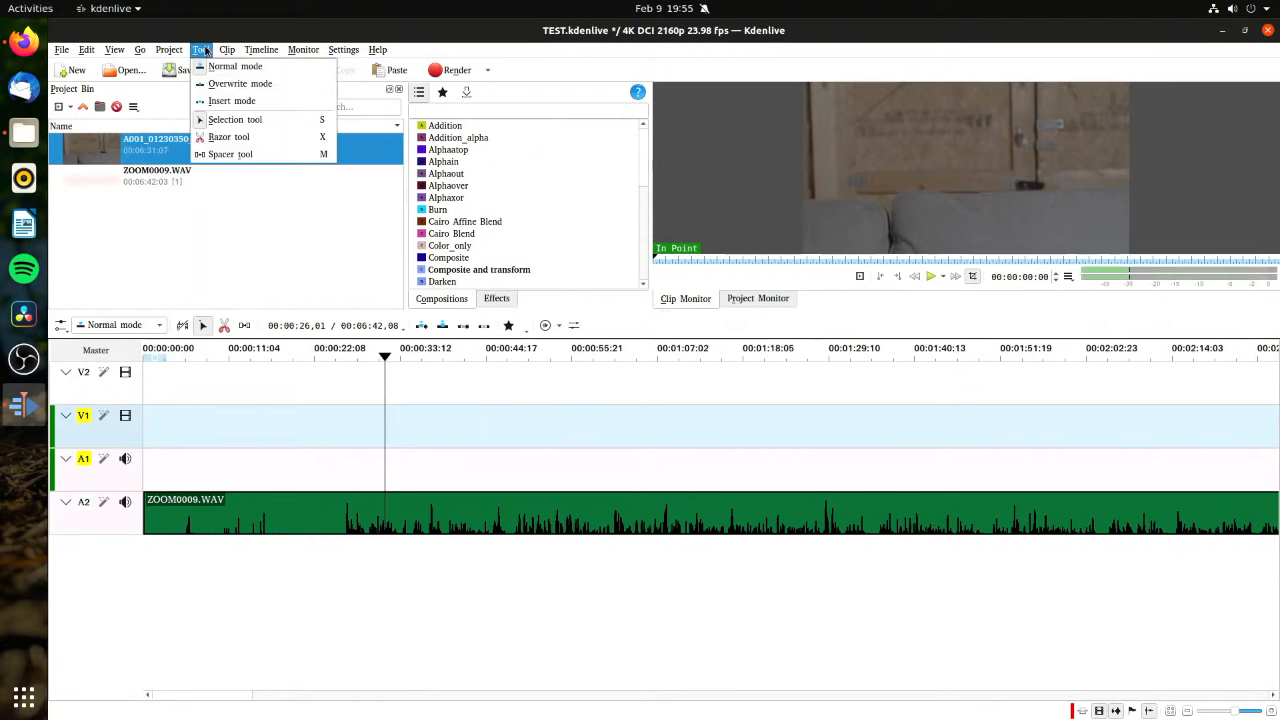
{"action": "mouse_move", "coordinate": [169, 50]}
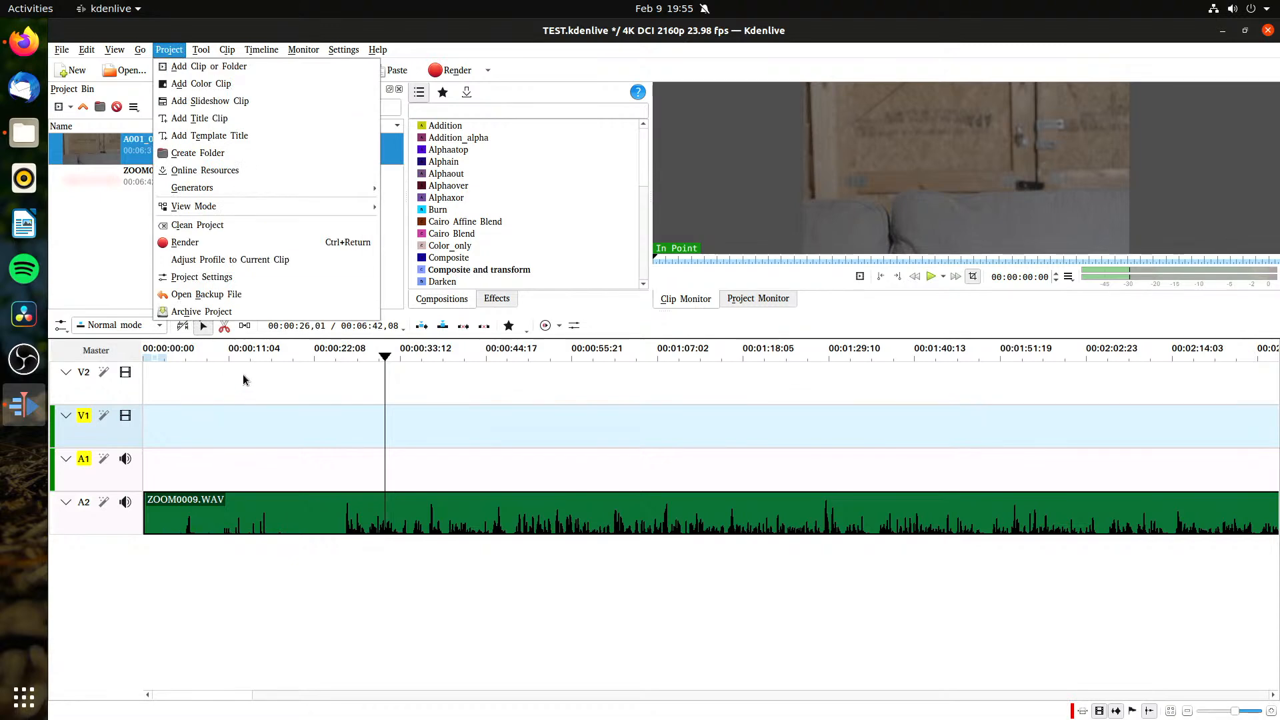
{"action": "left_click", "coordinate": [201, 277]}
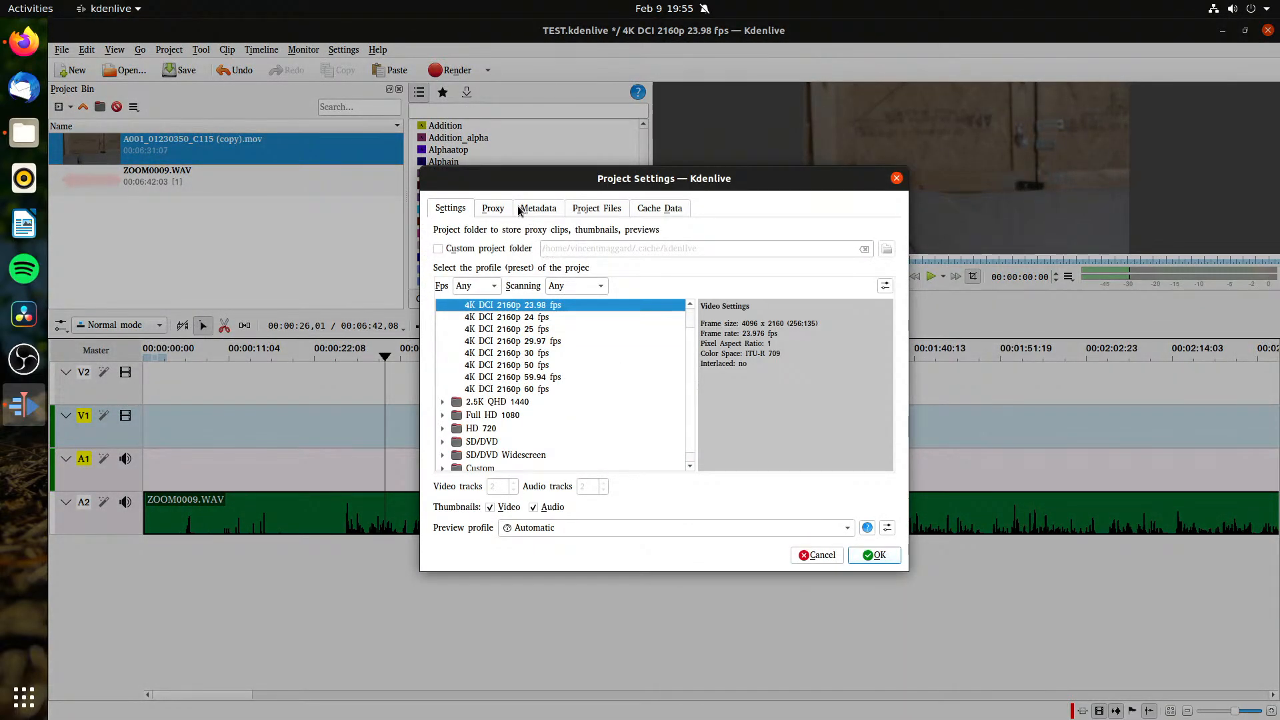
{"action": "left_click", "coordinate": [493, 210]}
{"action": "left_click", "coordinate": [484, 233]}
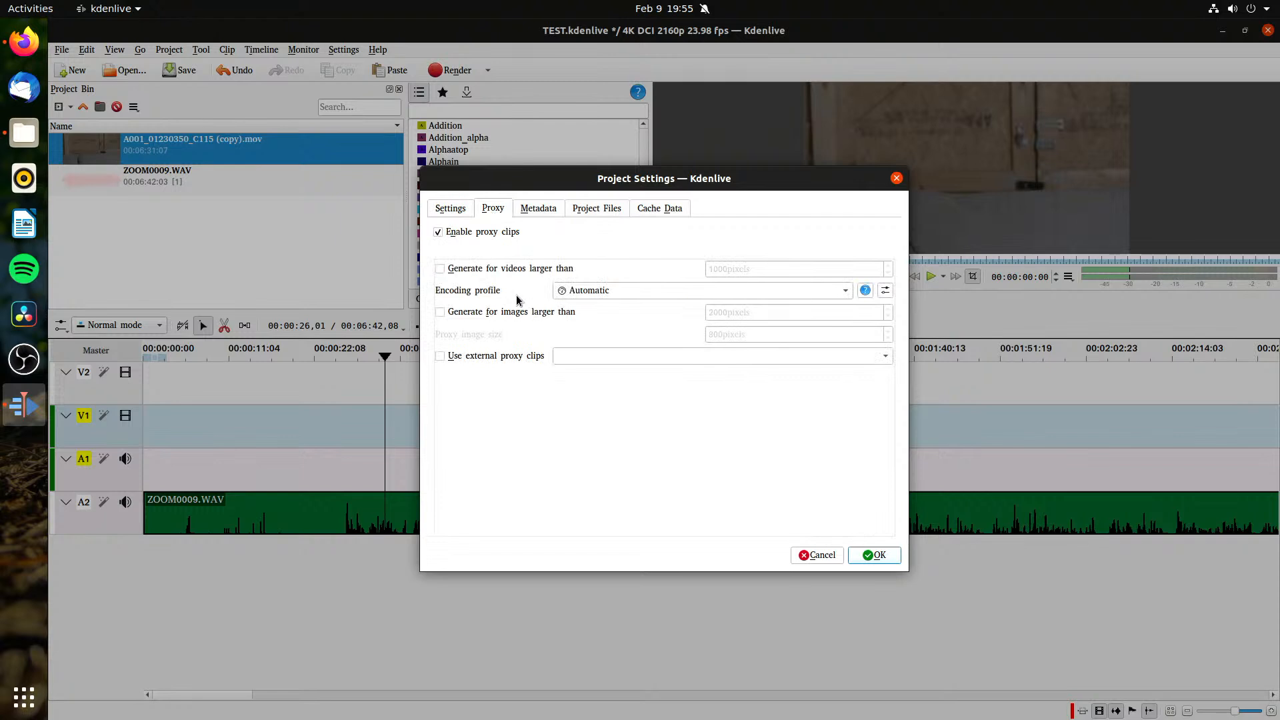
{"action": "left_click", "coordinate": [494, 270]}
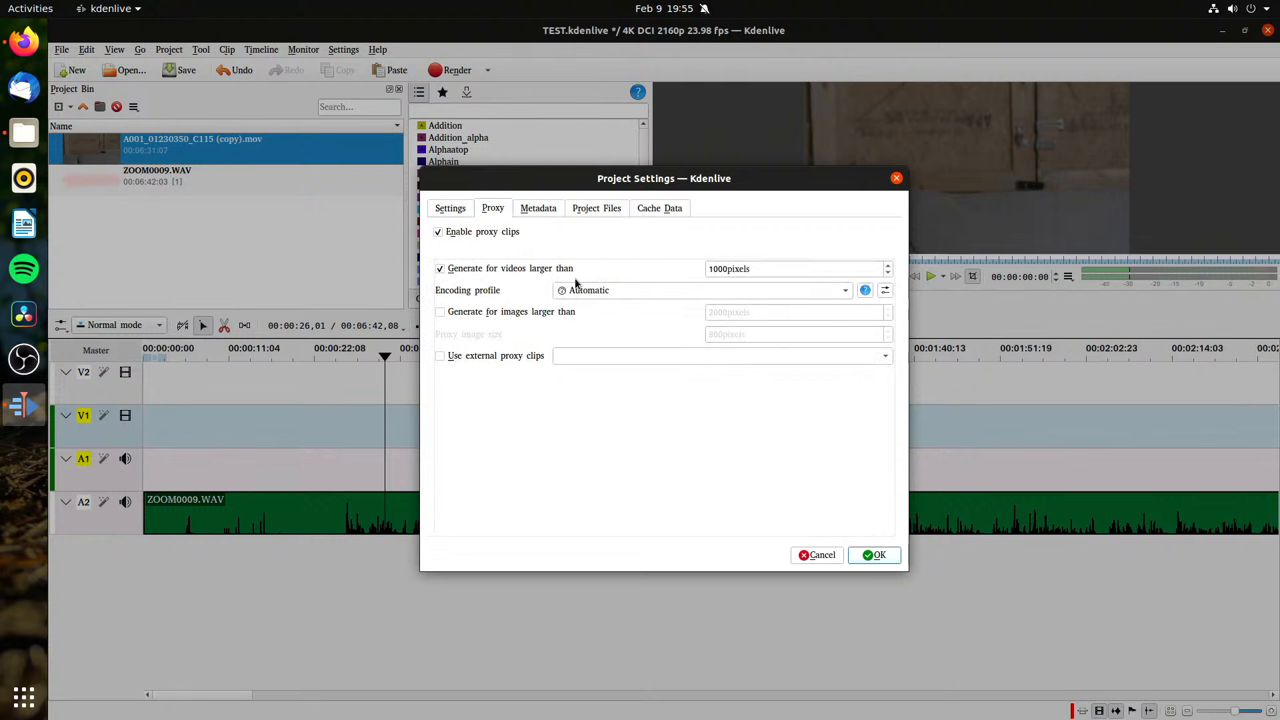
{"action": "double_click", "coordinate": [729, 269]}
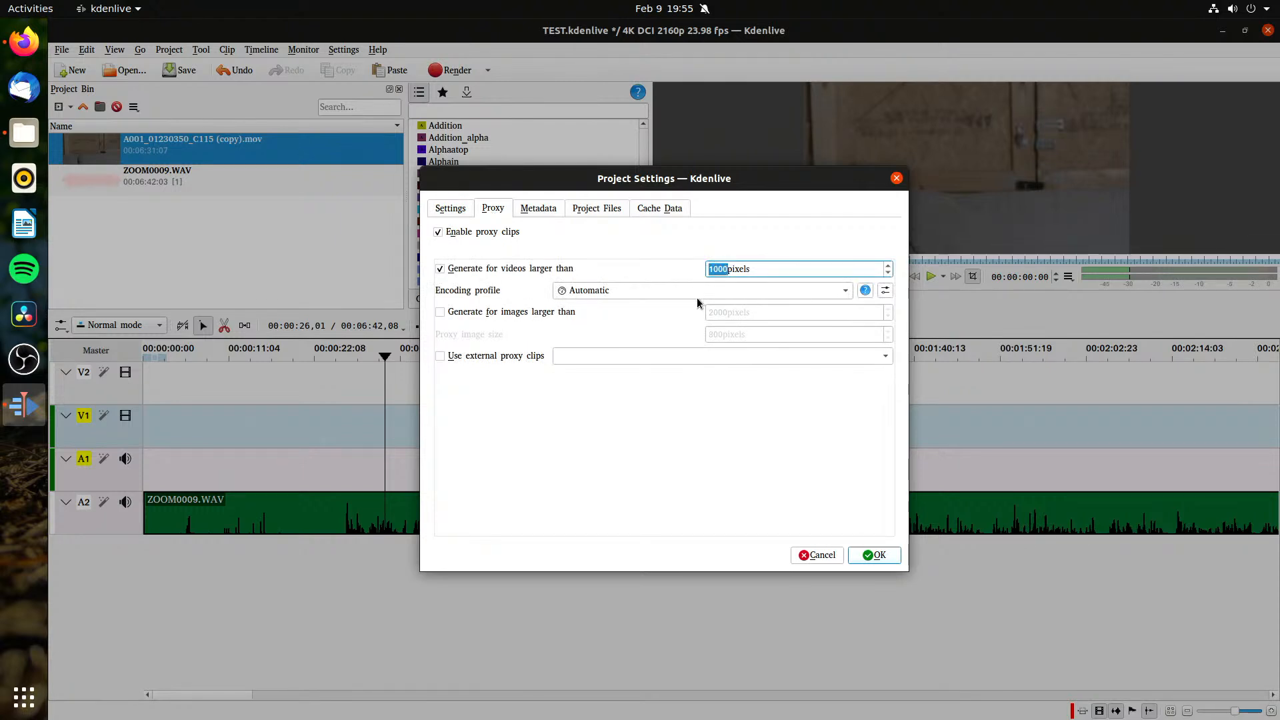
Step: Set the project's proxy encoding profile to x264-nvenc and recreate all proxy clips
{"action": "left_click", "coordinate": [698, 296]}
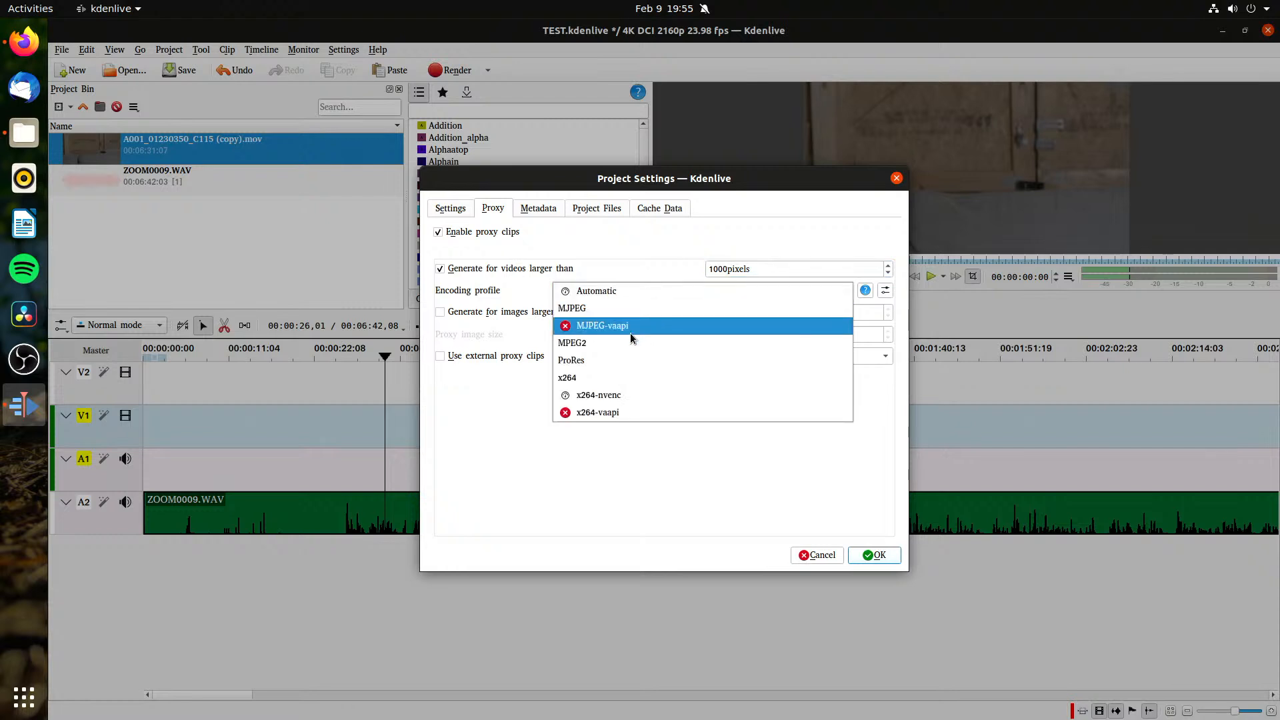
{"action": "left_click", "coordinate": [648, 397]}
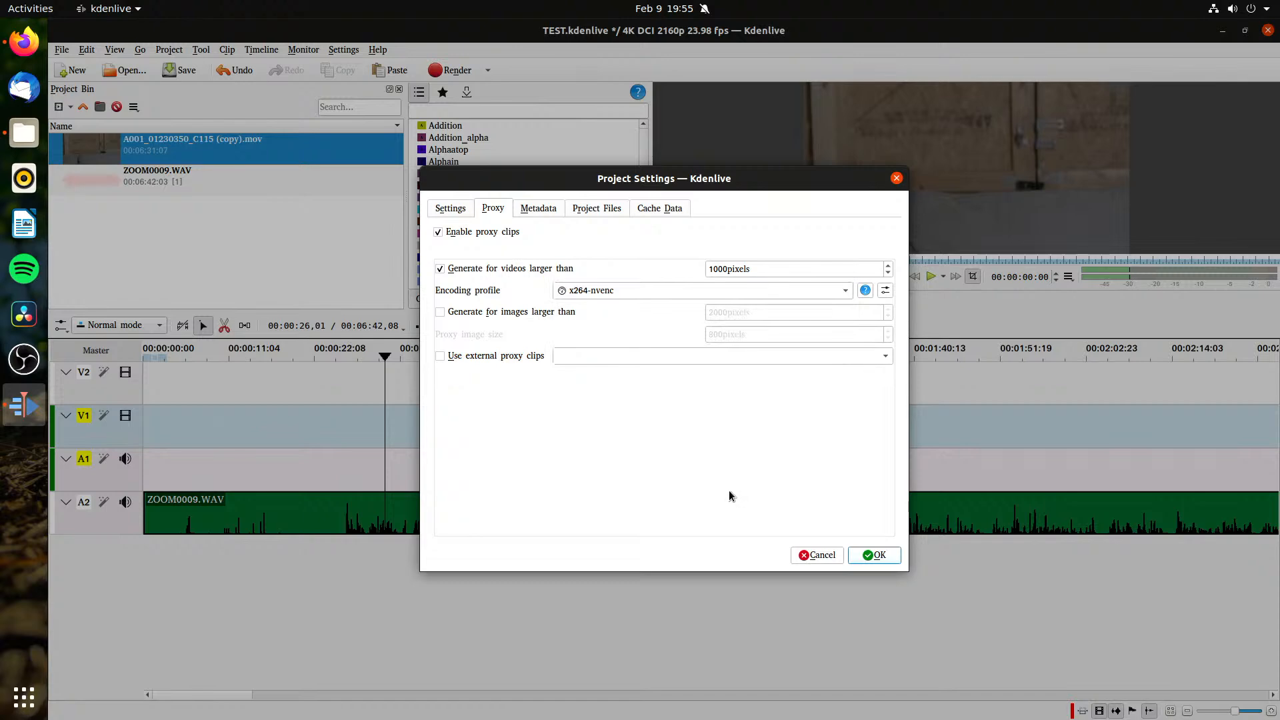
{"action": "left_click", "coordinate": [881, 559]}
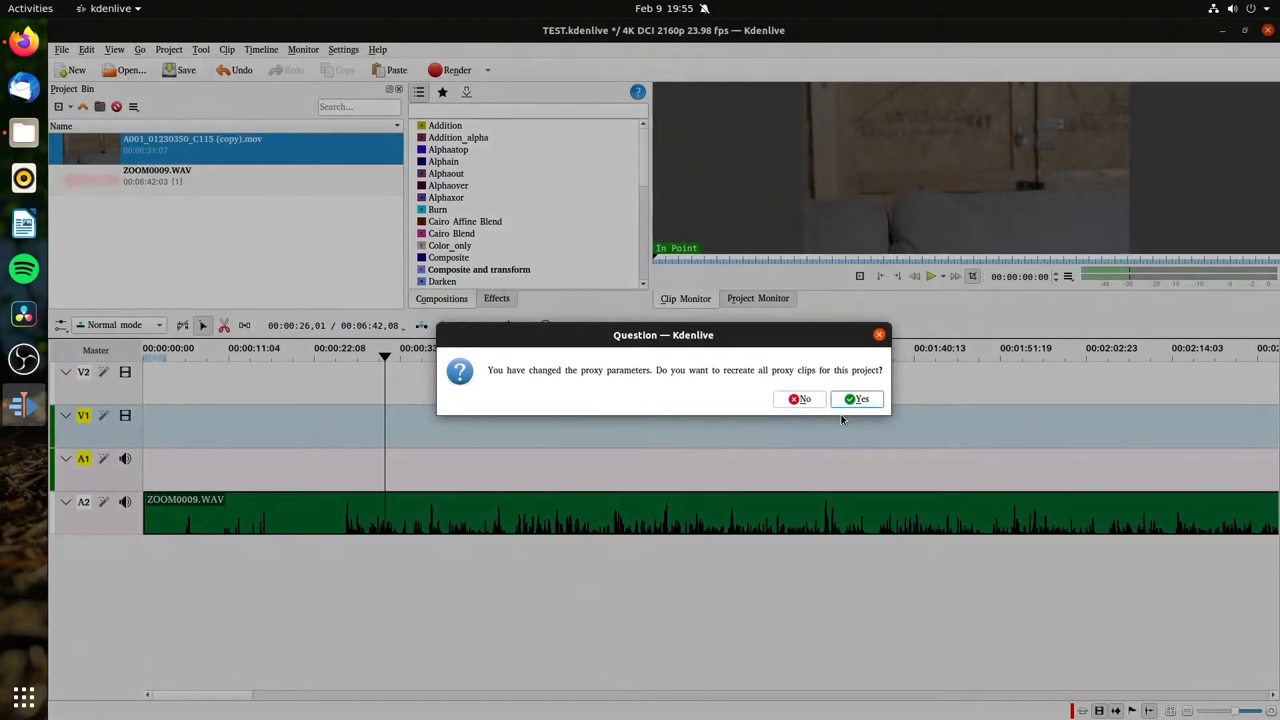
{"action": "left_click", "coordinate": [855, 399]}
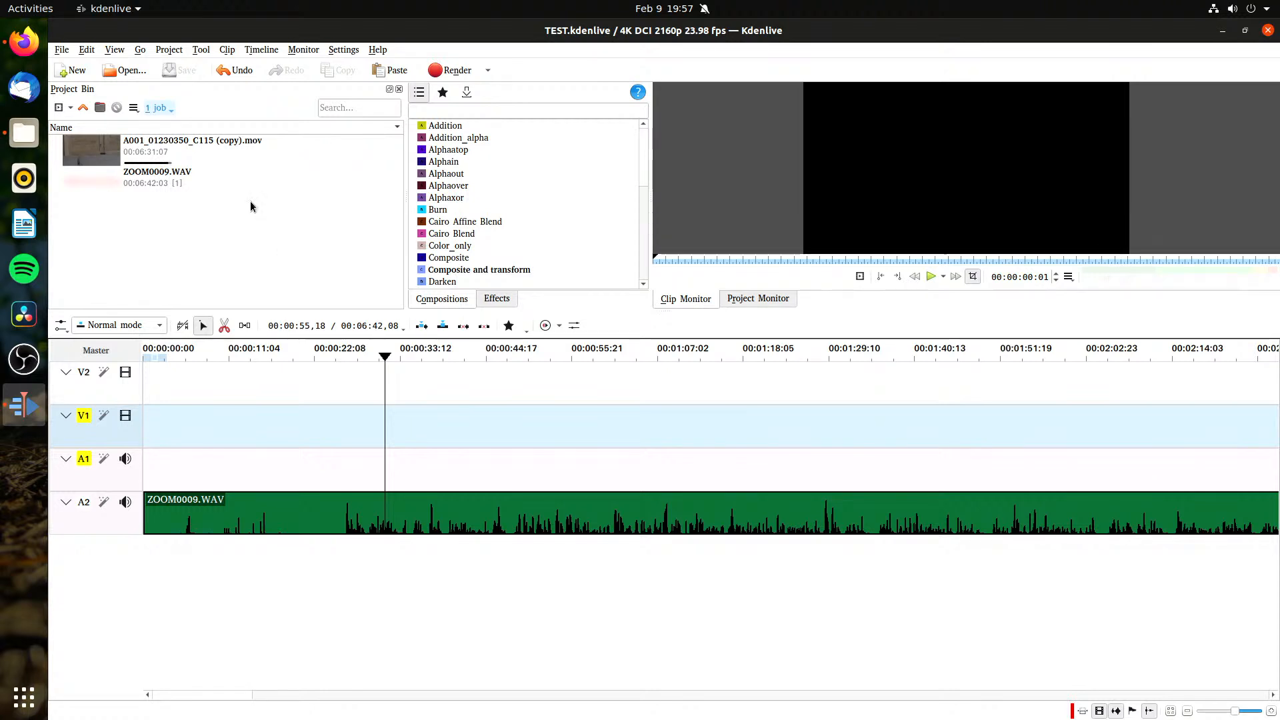
Step: Place A001_01230350_C115 (copy).mov at the start of tracks V1 and A1 and scrub through its opening section
{"action": "left_click_drag", "start_coordinate": [156, 152], "coordinate": [177, 449]}
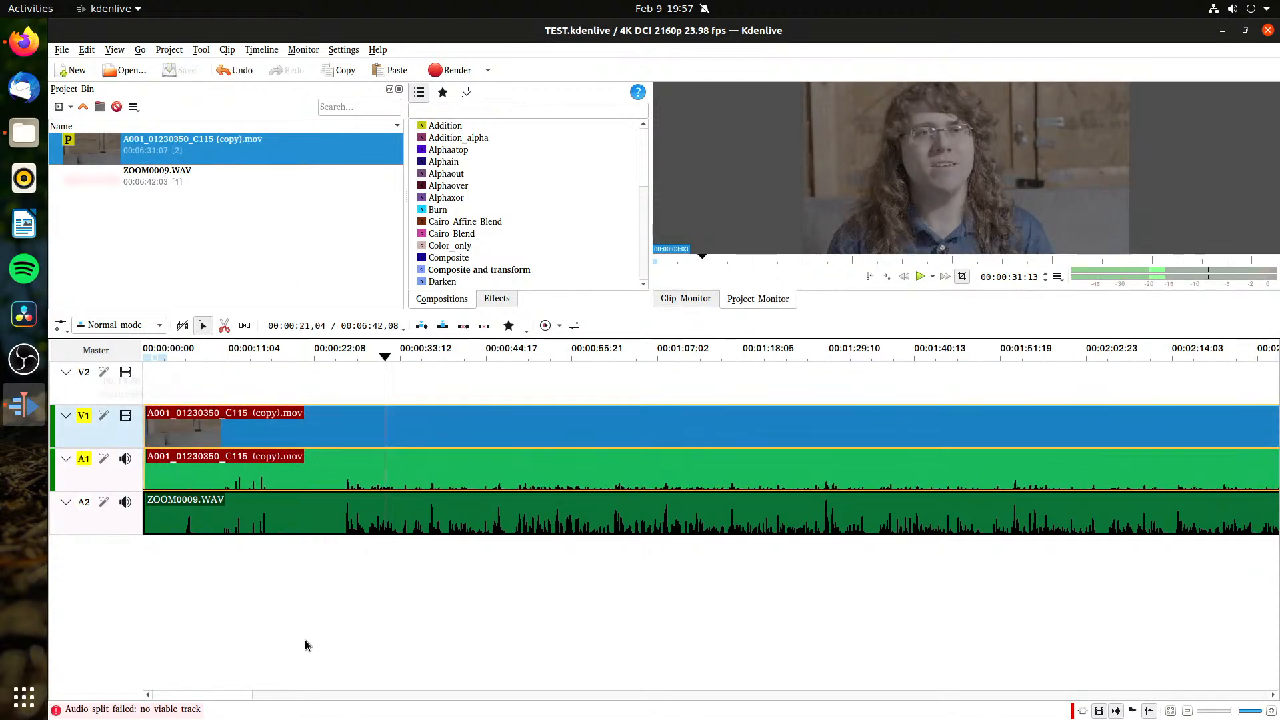
{"action": "left_click", "coordinate": [305, 640]}
{"action": "left_click", "coordinate": [203, 387]}
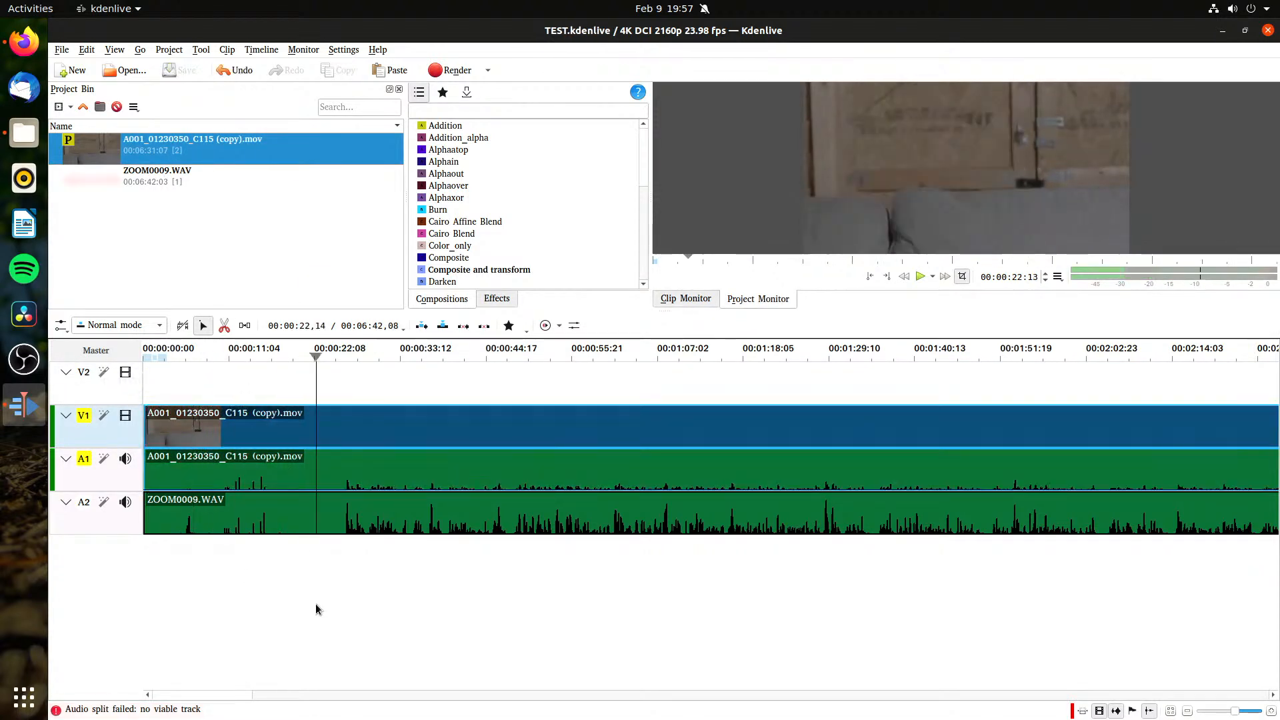
{"action": "left_click", "coordinate": [315, 603]}
{"action": "left_click", "coordinate": [211, 385]}
{"action": "left_click", "coordinate": [221, 261]}
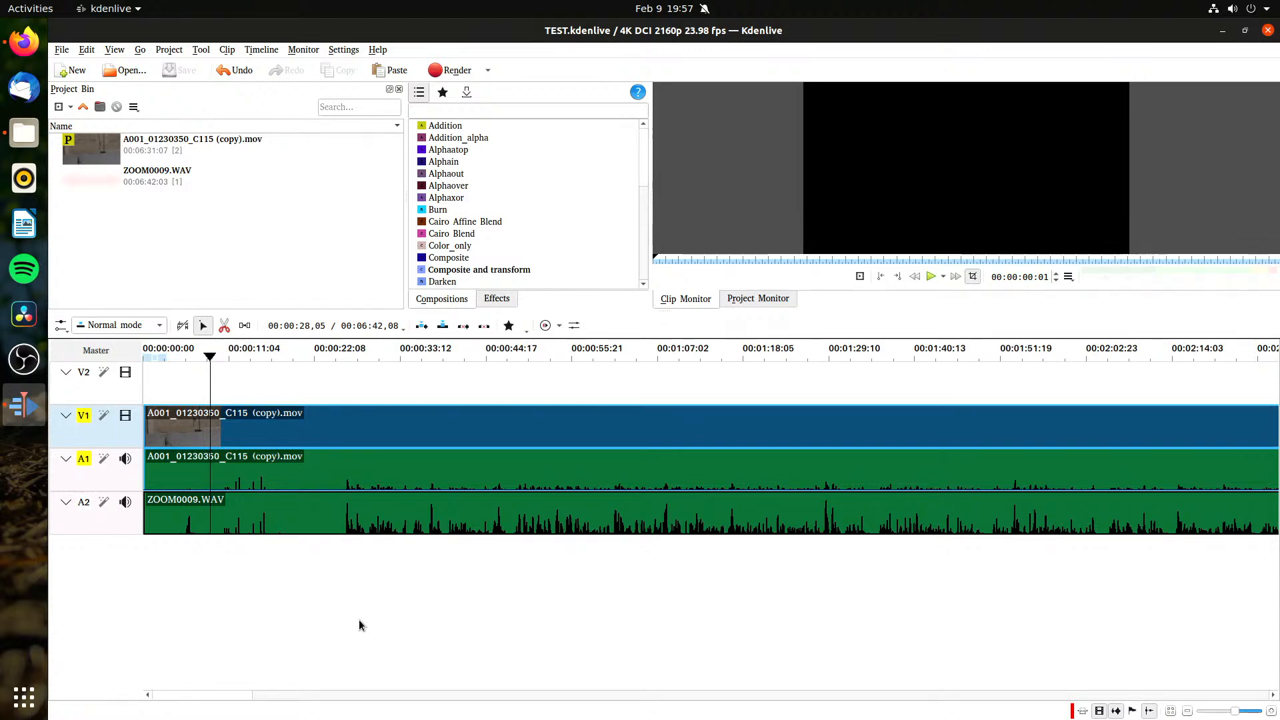
Step: Play back the timeline and jump between points to test how smoothly the proxied camera clip runs
{"action": "key", "text": "space"}
{"action": "left_click", "coordinate": [274, 368]}
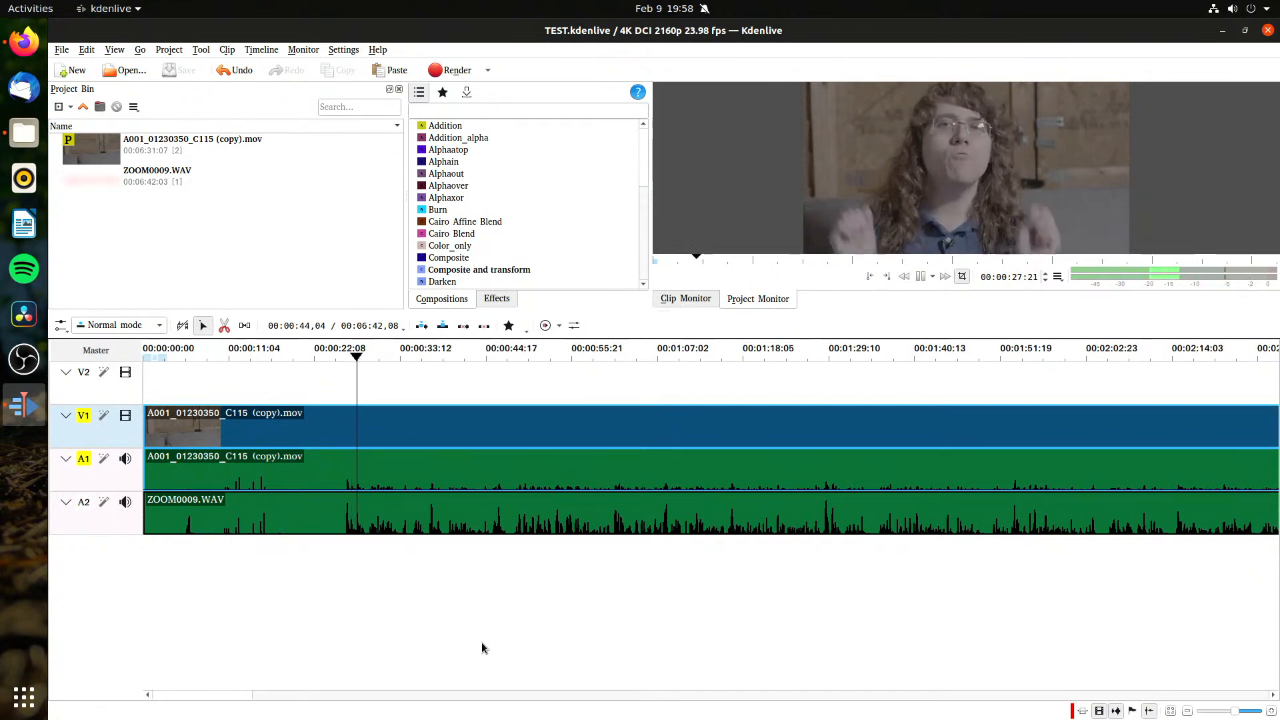
{"action": "key", "text": "space"}
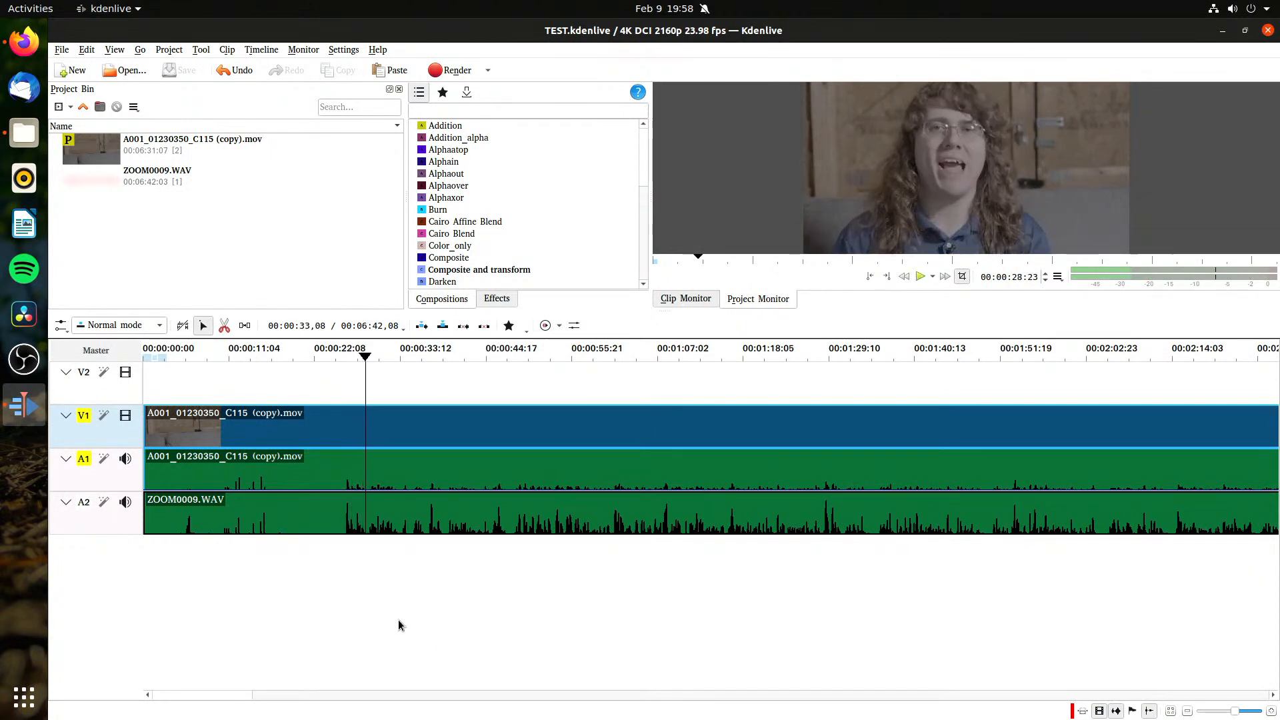
{"action": "left_click", "coordinate": [270, 419]}
{"action": "left_click", "coordinate": [383, 595]}
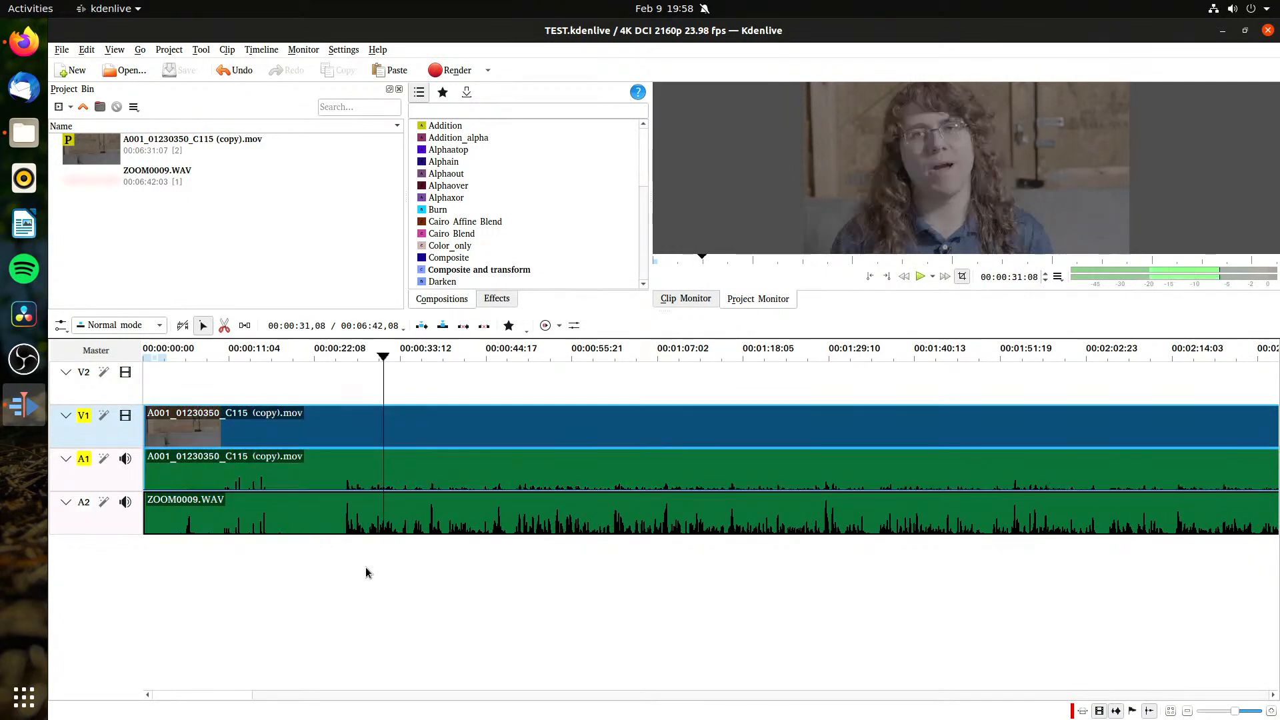
Step: Check the proxy option of A001_01230350_C115 (copy).mov and open its clip properties
{"action": "right_click", "coordinate": [73, 146]}
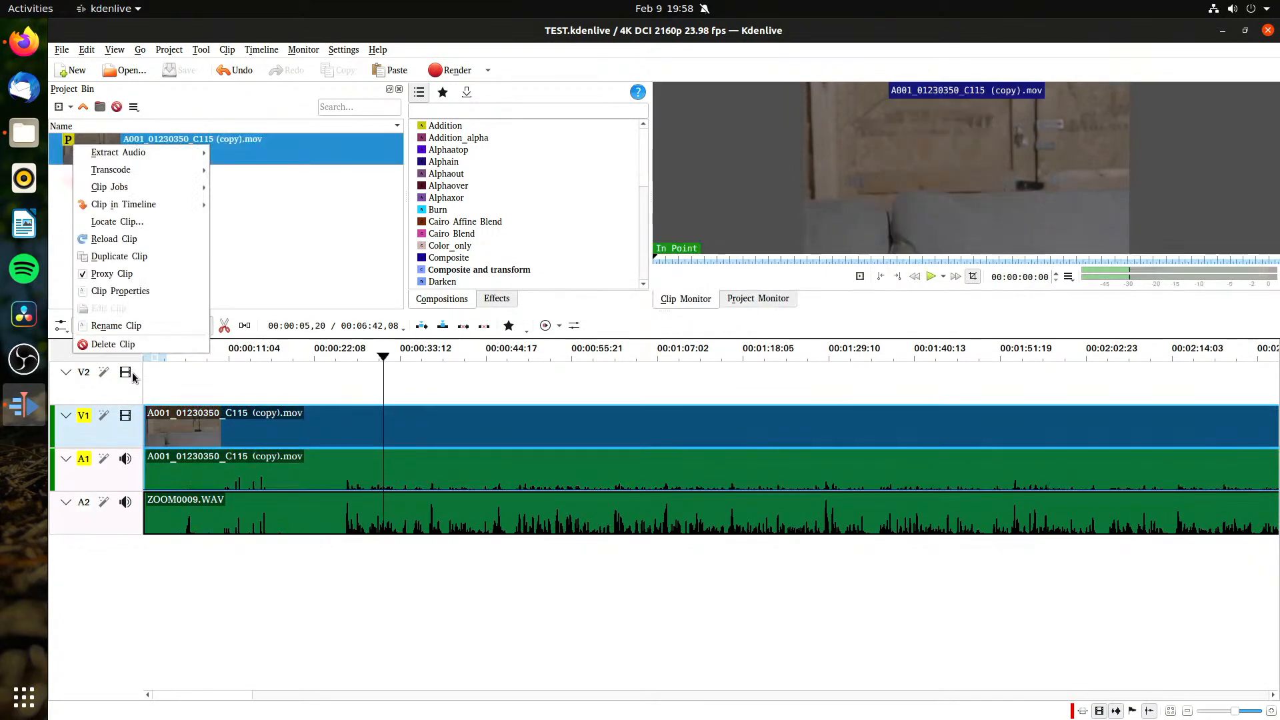
{"action": "mouse_move", "coordinate": [166, 205]}
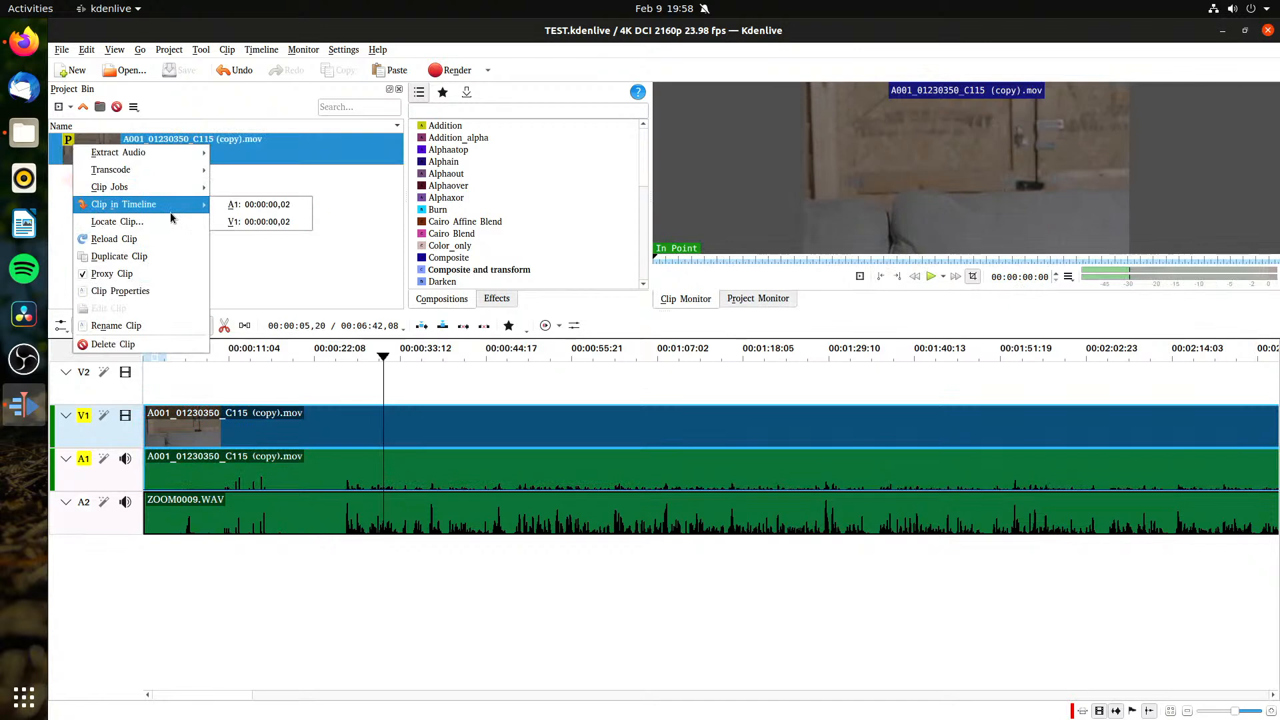
{"action": "left_click", "coordinate": [170, 291]}
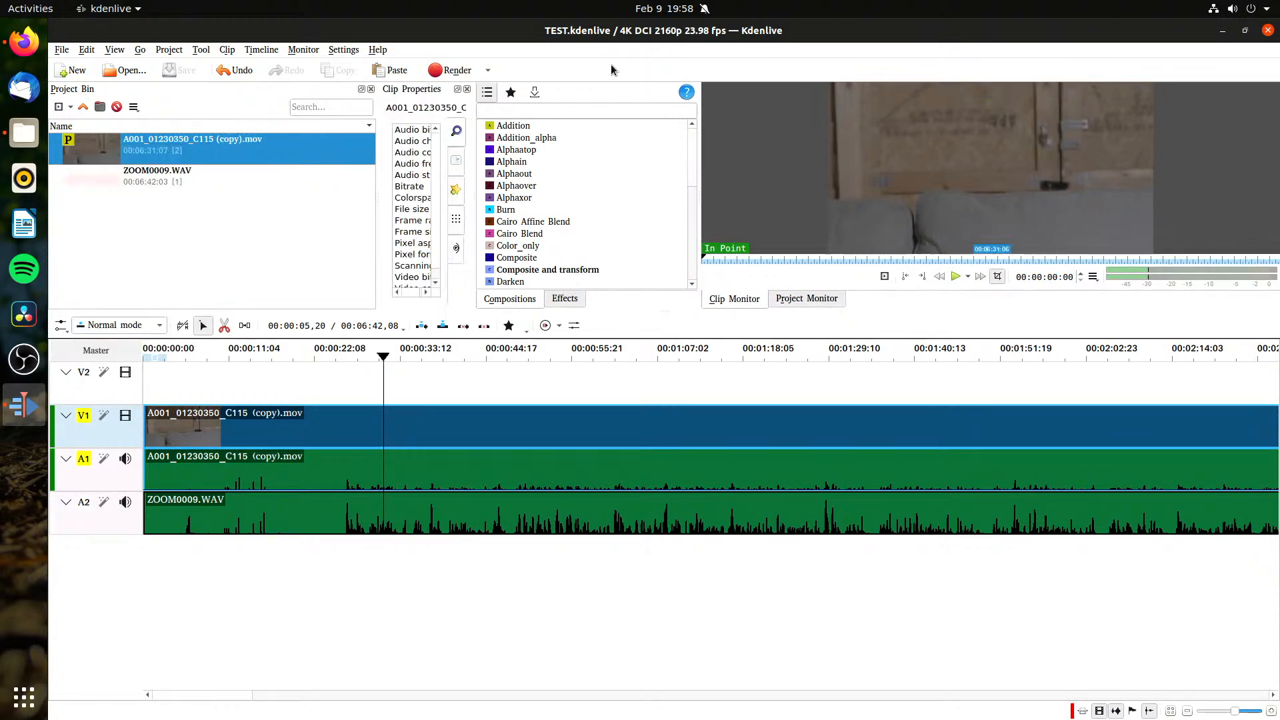
{"action": "left_click", "coordinate": [507, 185]}
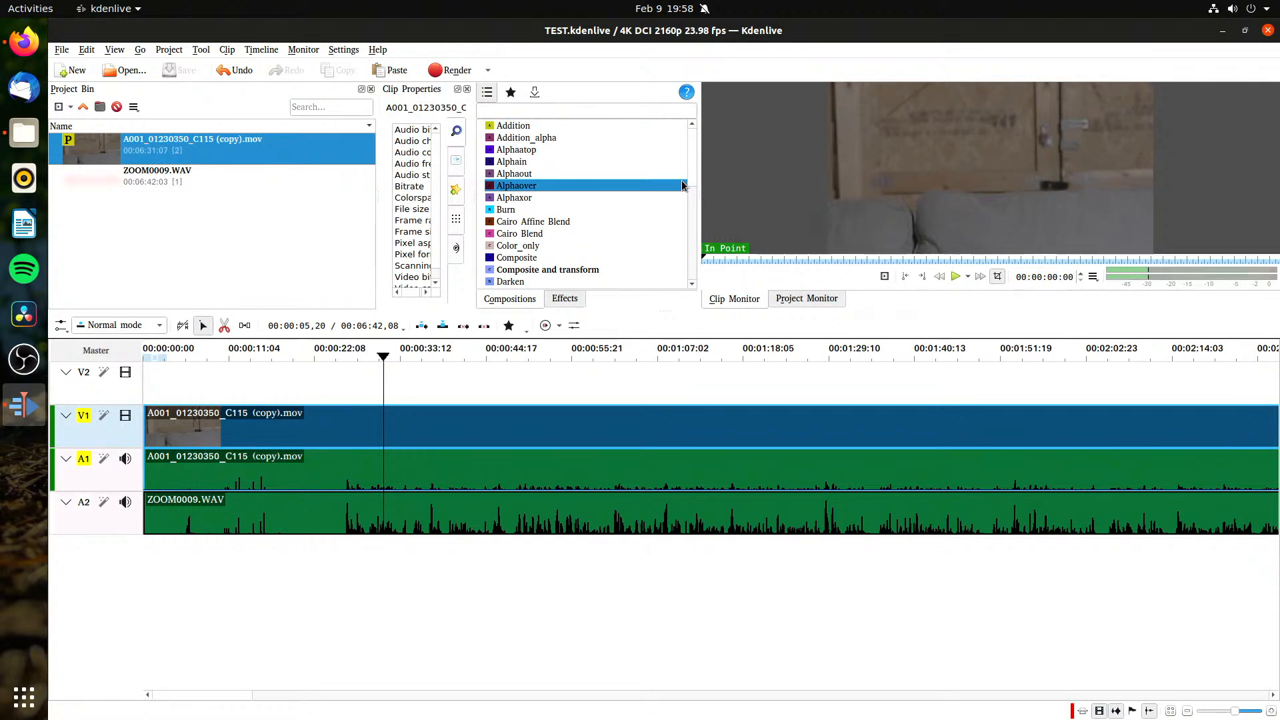
Step: Hide the Effects and Compositions panels and widen the Clip Properties panel so the full values can be read
{"action": "right_click", "coordinate": [698, 228]}
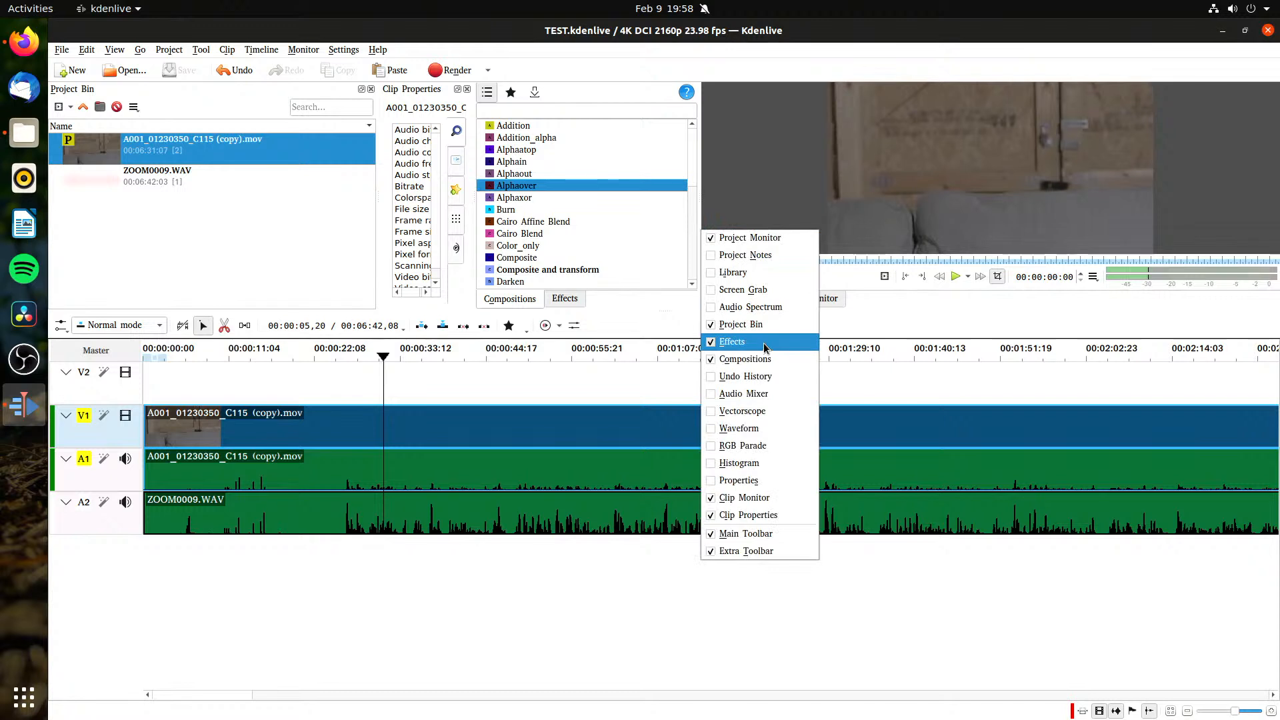
{"action": "left_click", "coordinate": [765, 345]}
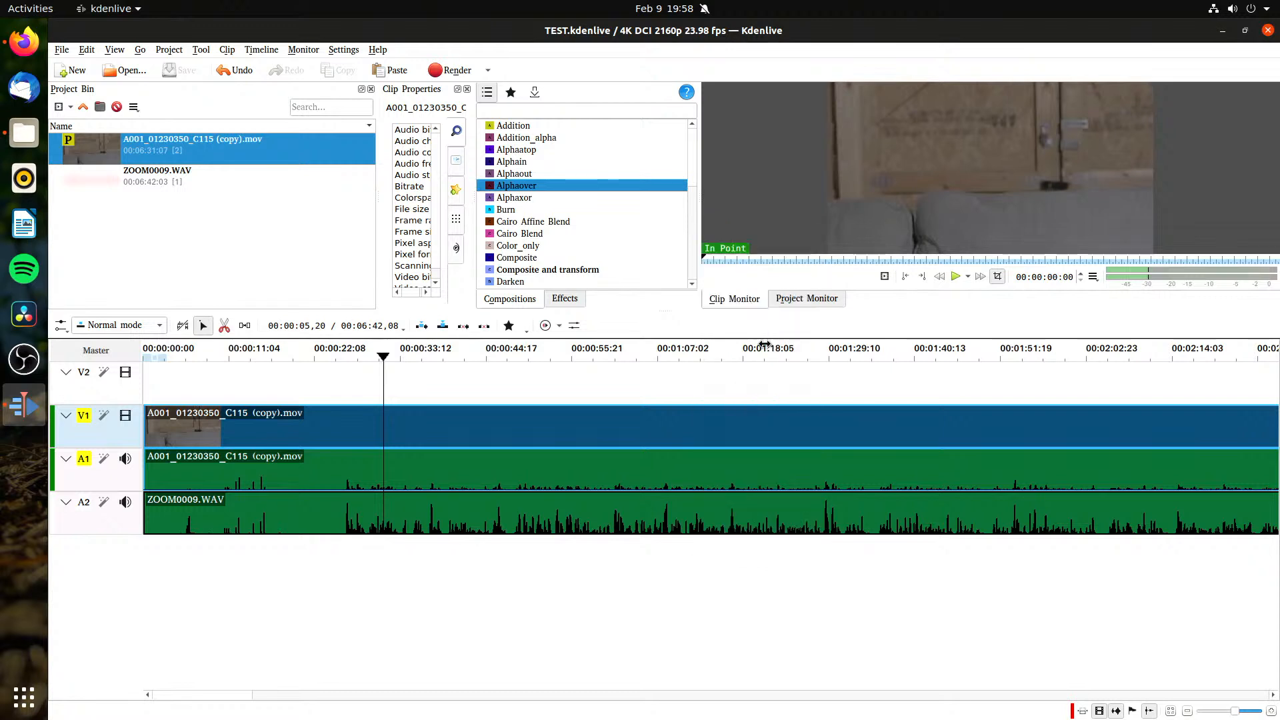
{"action": "right_click", "coordinate": [699, 256]}
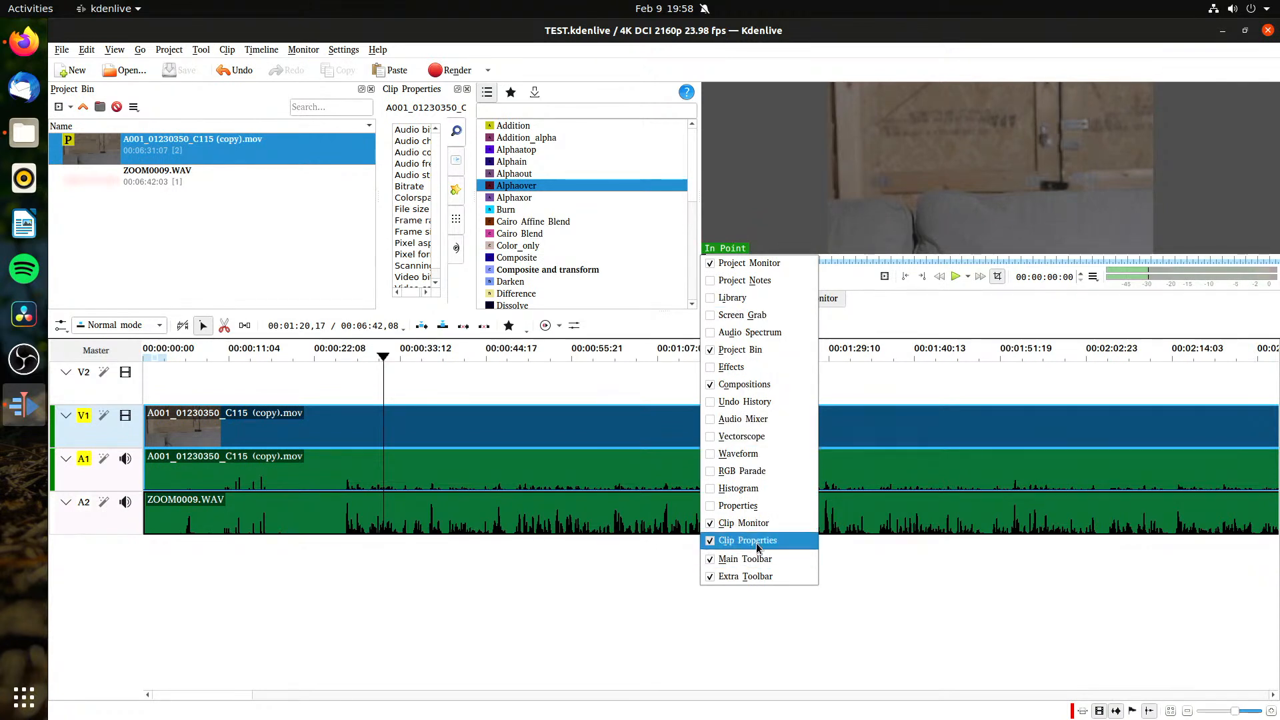
{"action": "left_click", "coordinate": [760, 385]}
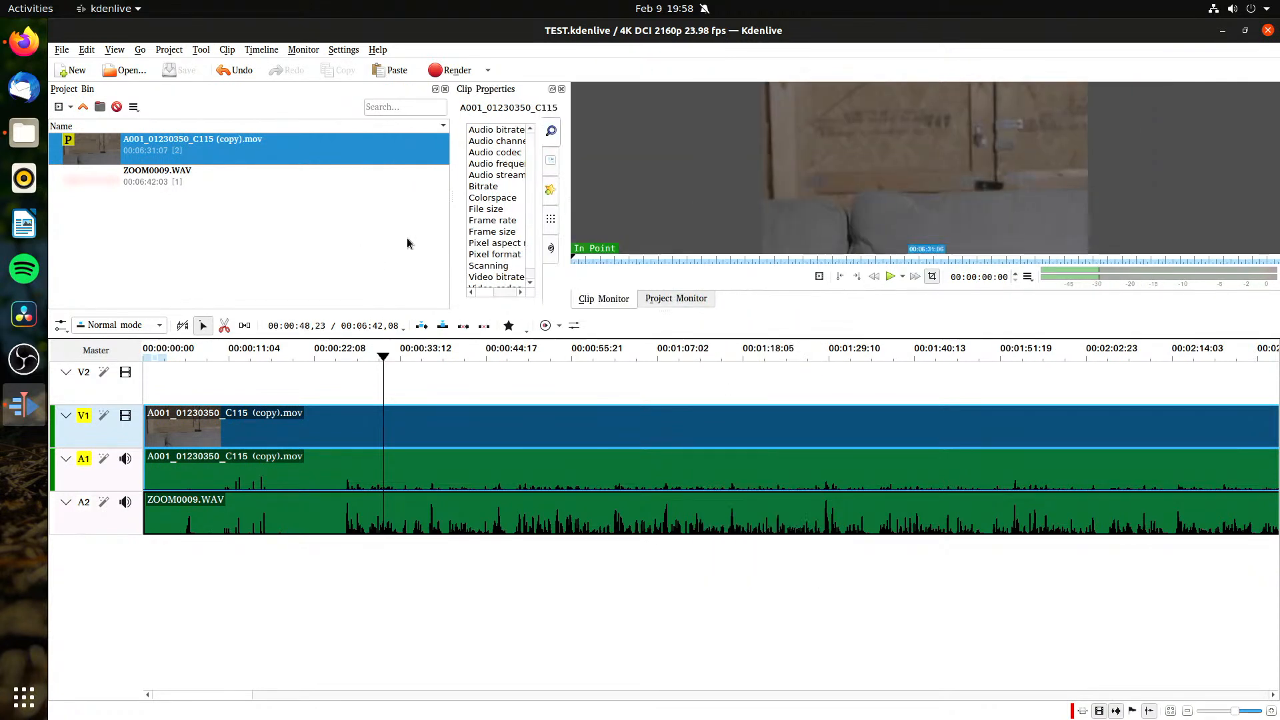
{"action": "left_click_drag", "start_coordinate": [452, 212], "coordinate": [259, 250]}
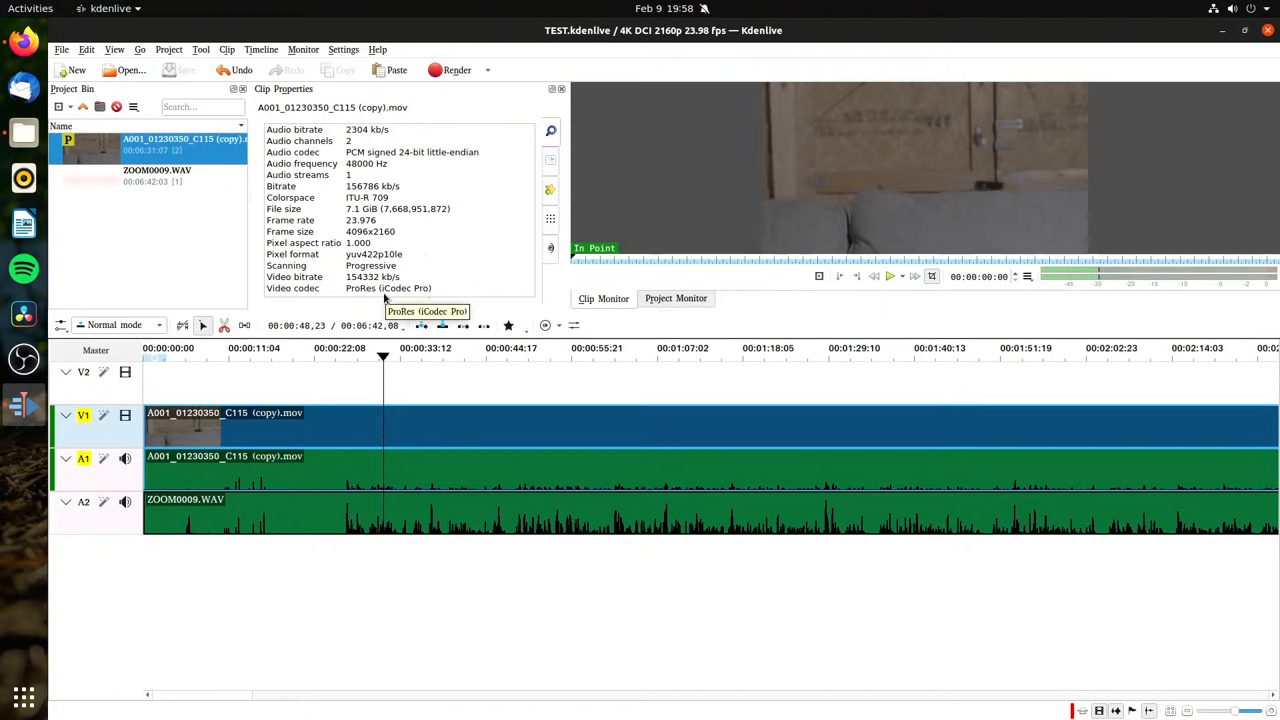
Step: Reload A001_01230350_C115 (copy).mov in the project bin and test timeline playback from about 31 seconds
{"action": "right_click", "coordinate": [171, 147]}
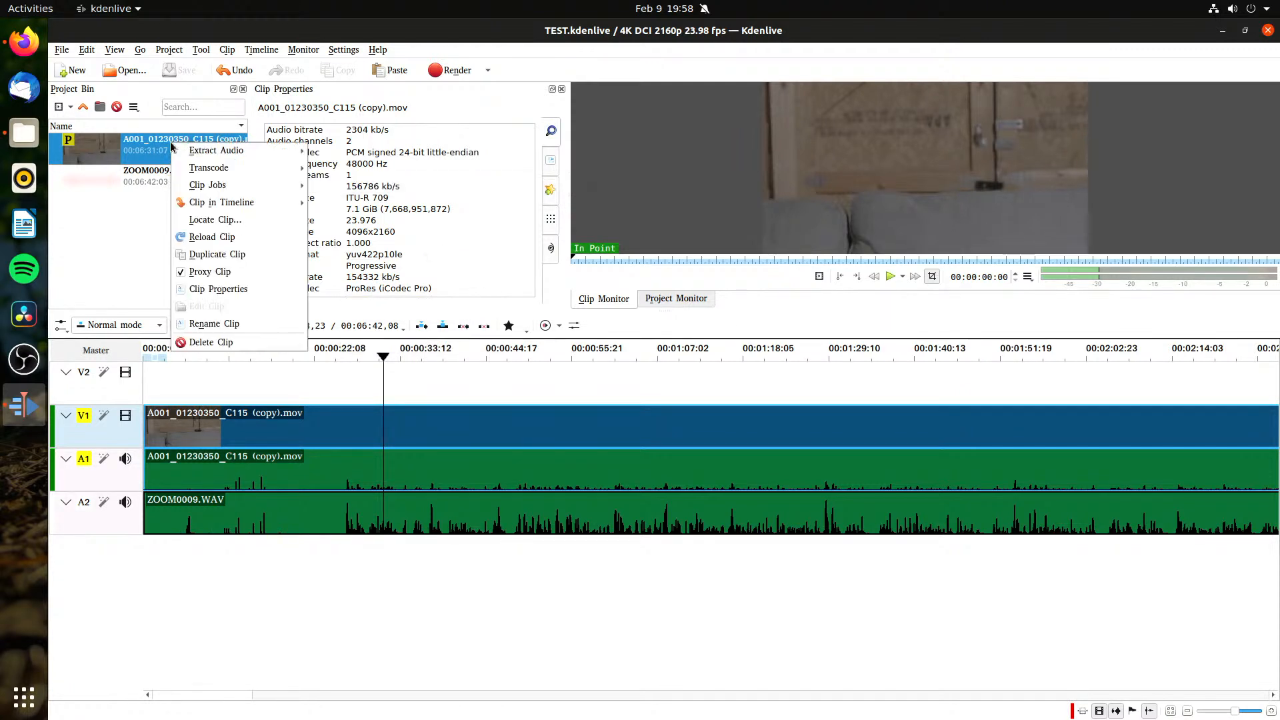
{"action": "left_click", "coordinate": [272, 239]}
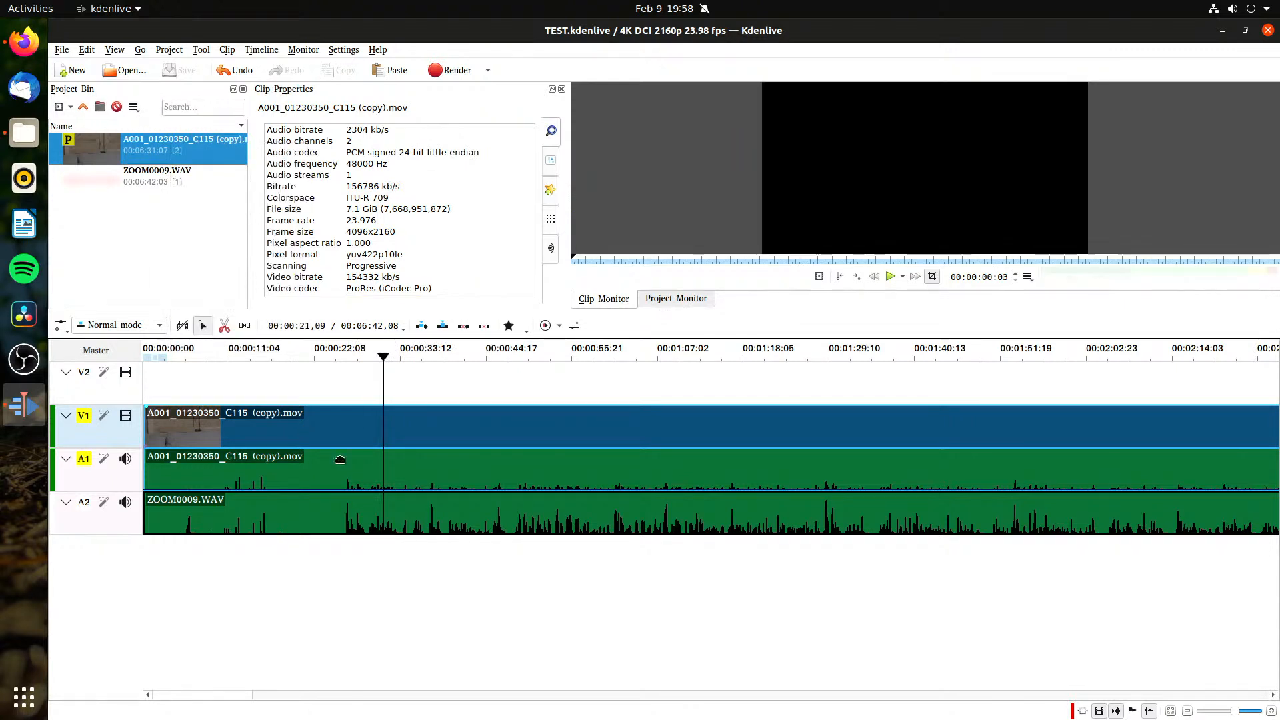
{"action": "left_click", "coordinate": [383, 360]}
{"action": "key", "text": "space"}
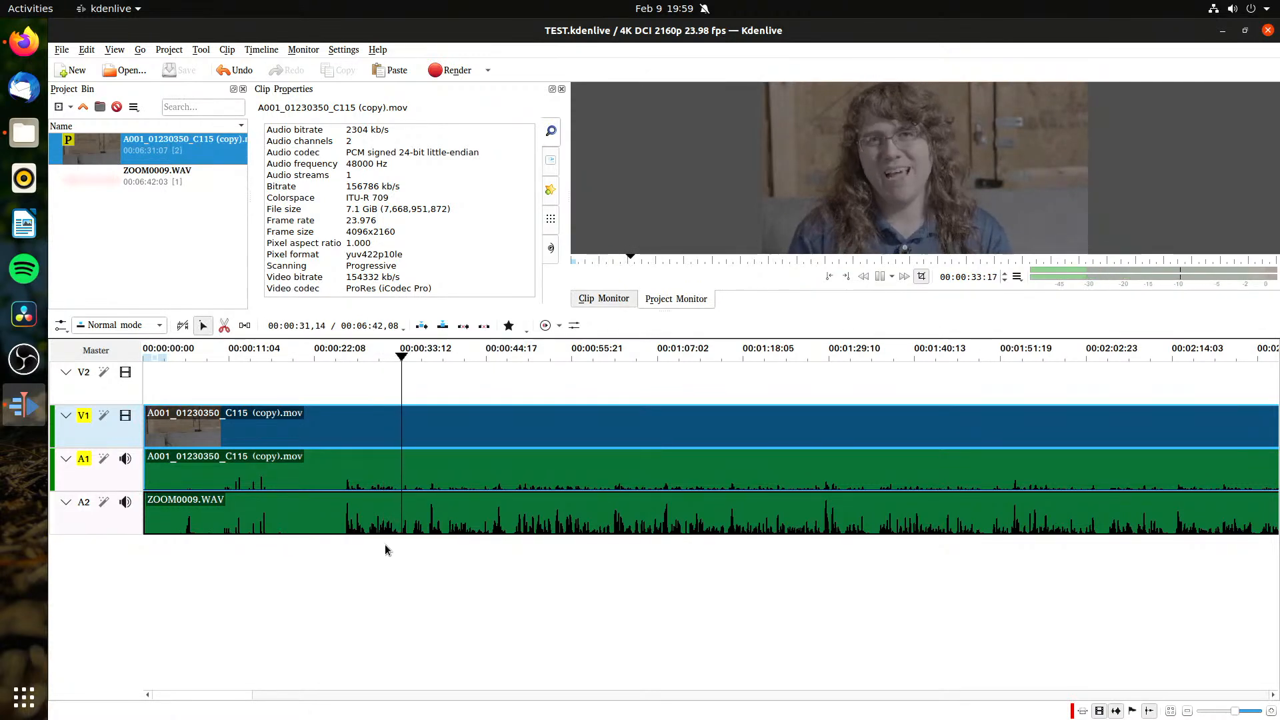
{"action": "key", "text": "space"}
Step: Set the timeline's track compositing to High Quality and test playback from about 34 seconds
{"action": "left_click", "coordinate": [107, 325]}
{"action": "left_click", "coordinate": [106, 325]}
{"action": "left_click", "coordinate": [61, 325]}
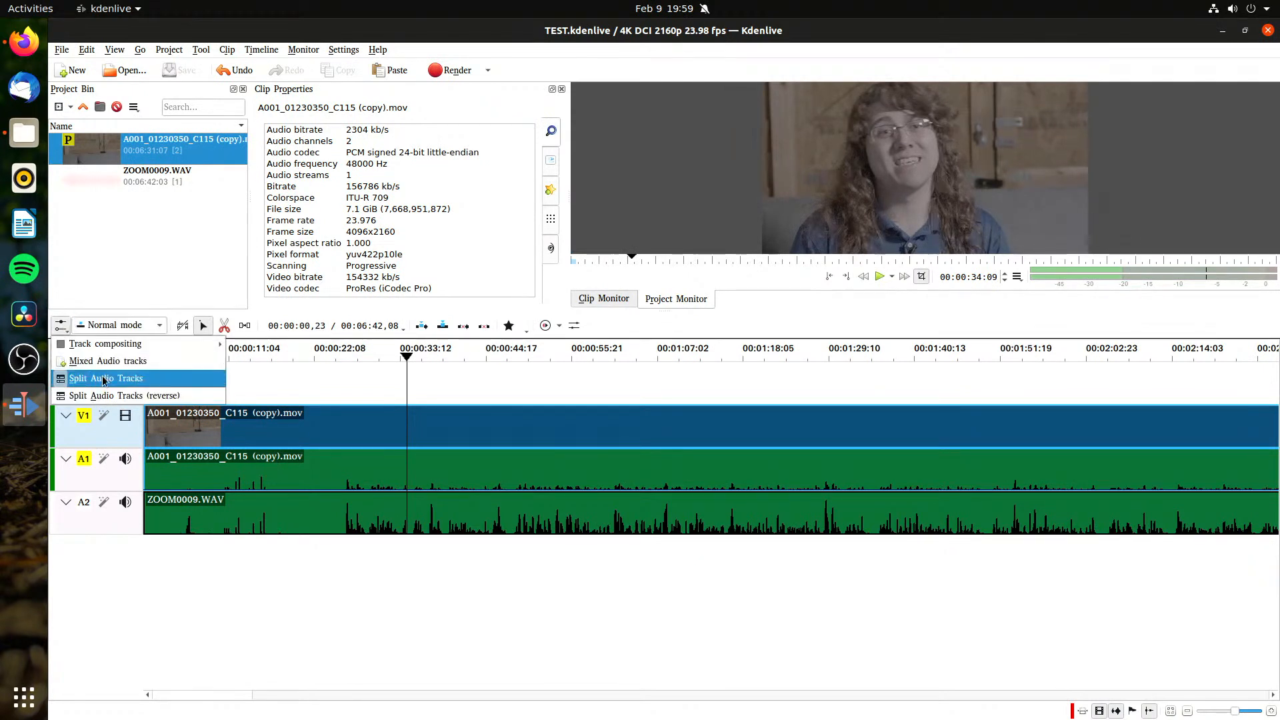
{"action": "mouse_move", "coordinate": [147, 346]}
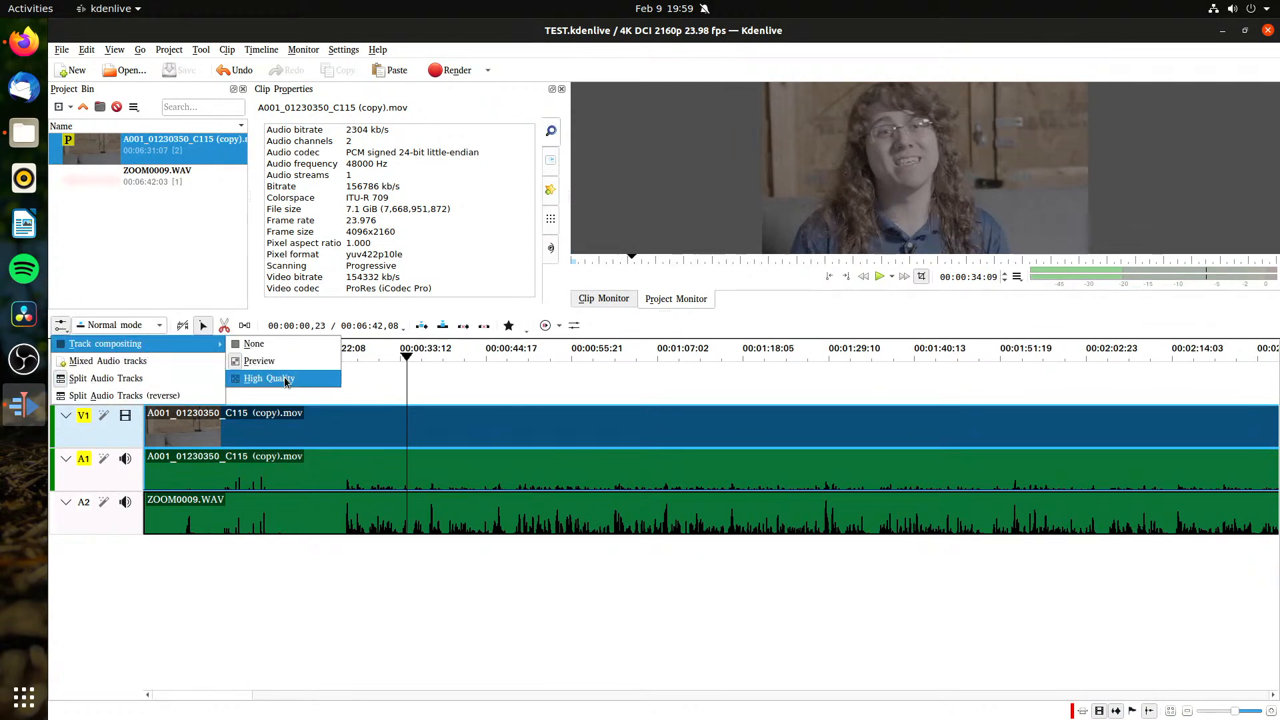
{"action": "left_click", "coordinate": [257, 380]}
{"action": "key", "text": "ctrl+s"}
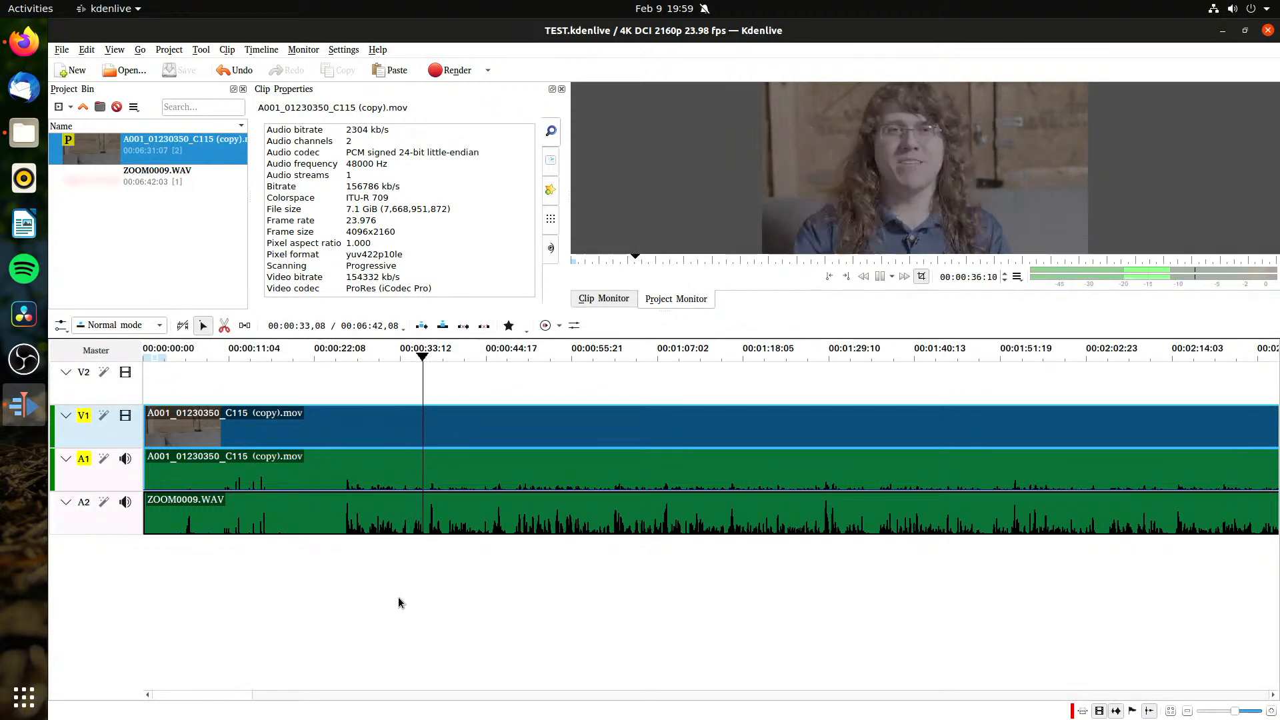
{"action": "key", "text": "space"}
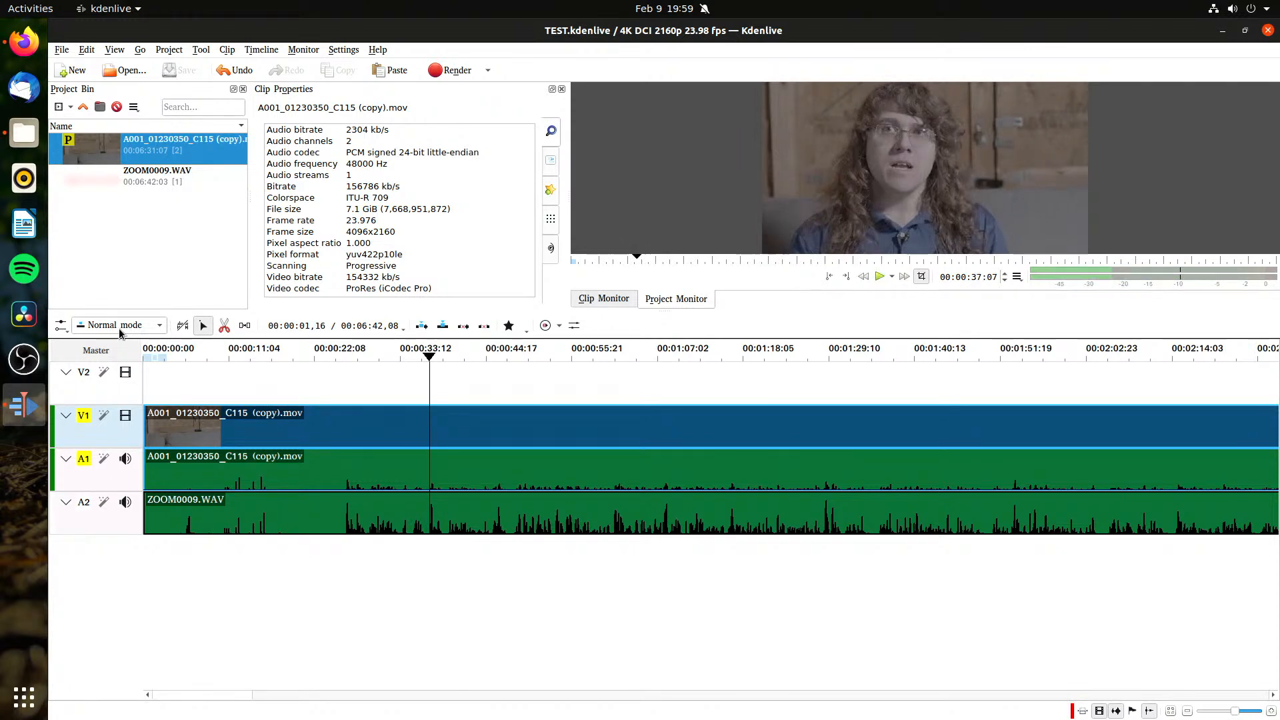
Step: Review the track compositing choices, and check the options available for the camera clip on V1
{"action": "left_click", "coordinate": [60, 326]}
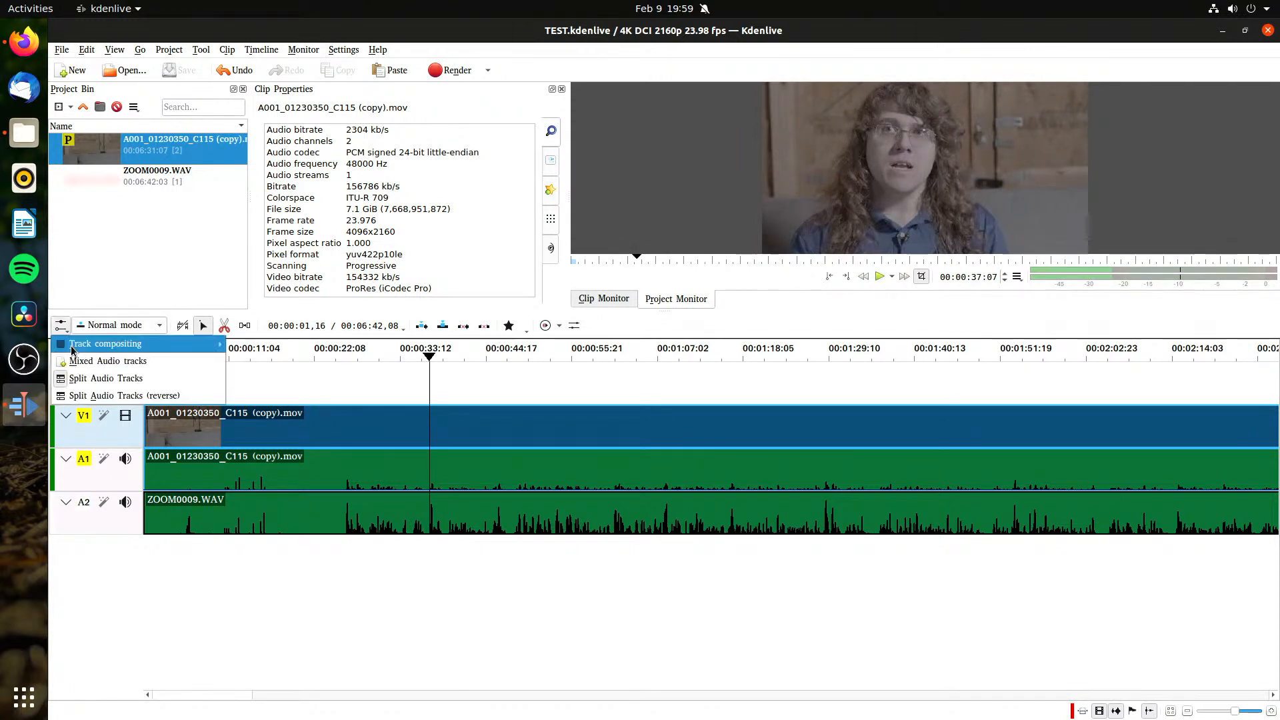
{"action": "mouse_move", "coordinate": [141, 352]}
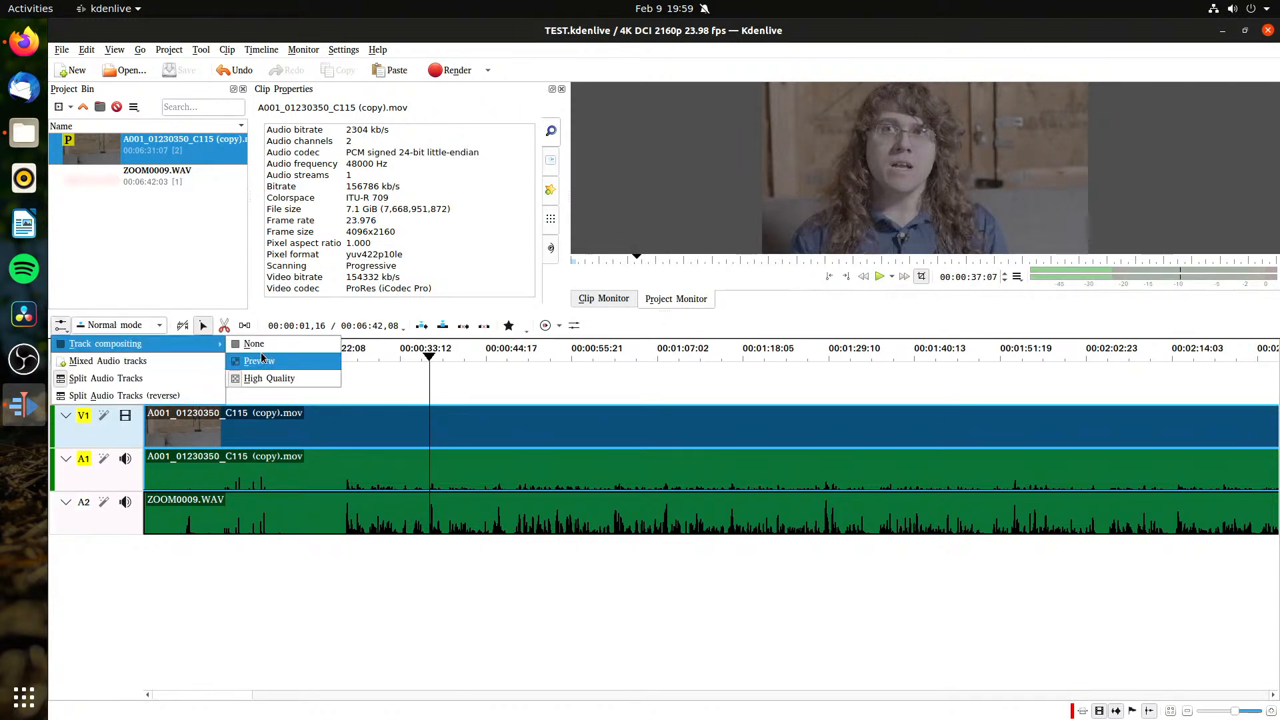
{"action": "key", "text": "Escape"}
{"action": "left_click", "coordinate": [512, 591]}
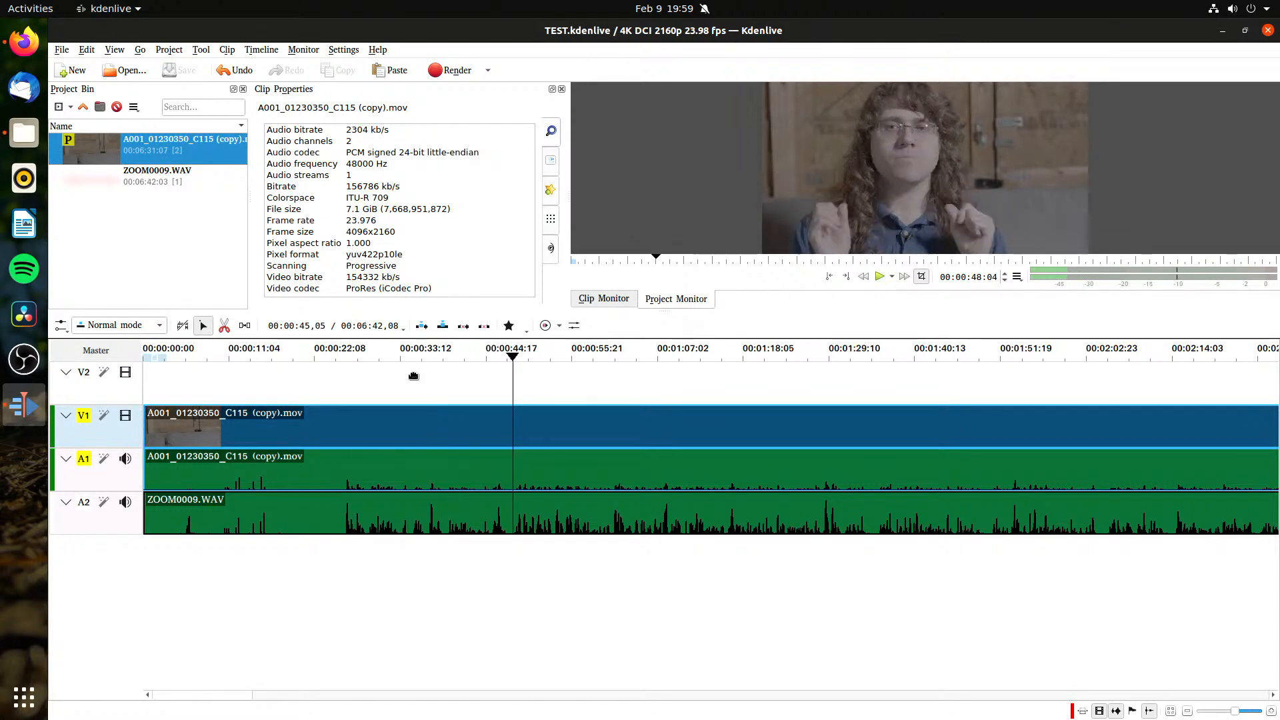
{"action": "left_click_drag", "start_coordinate": [322, 359], "coordinate": [233, 371]}
{"action": "left_click", "coordinate": [276, 435]}
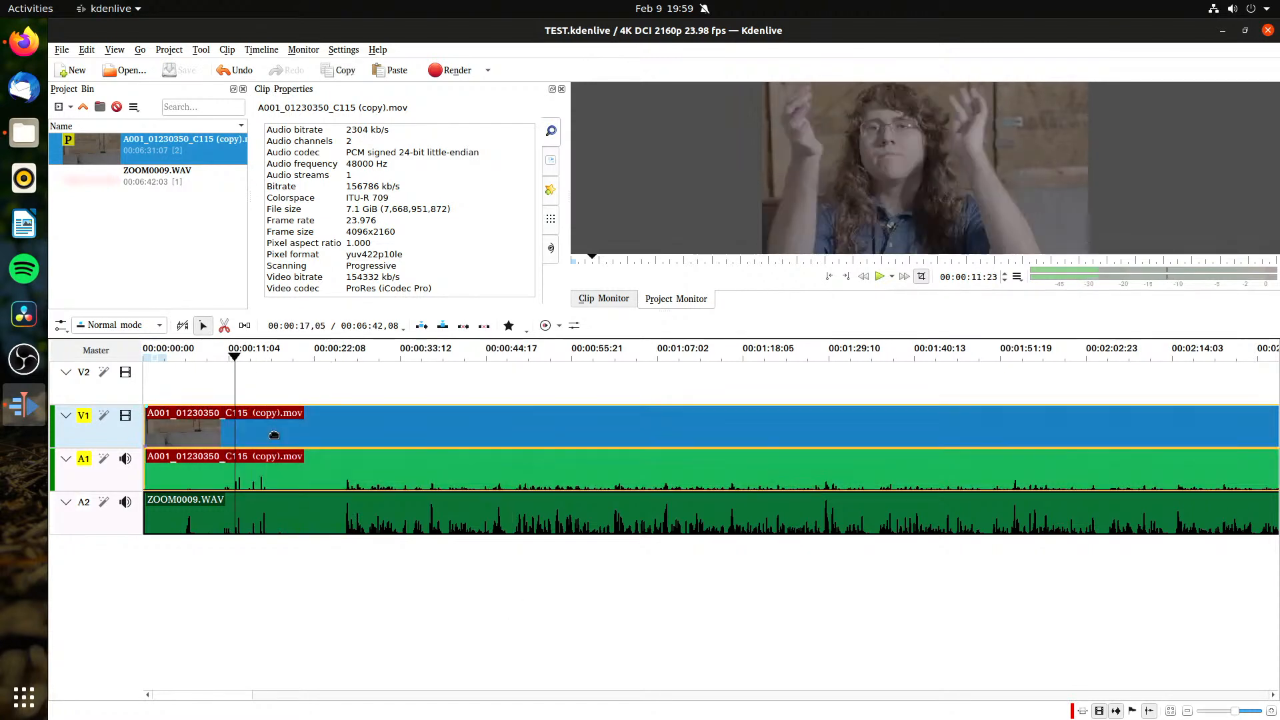
{"action": "right_click", "coordinate": [276, 435]}
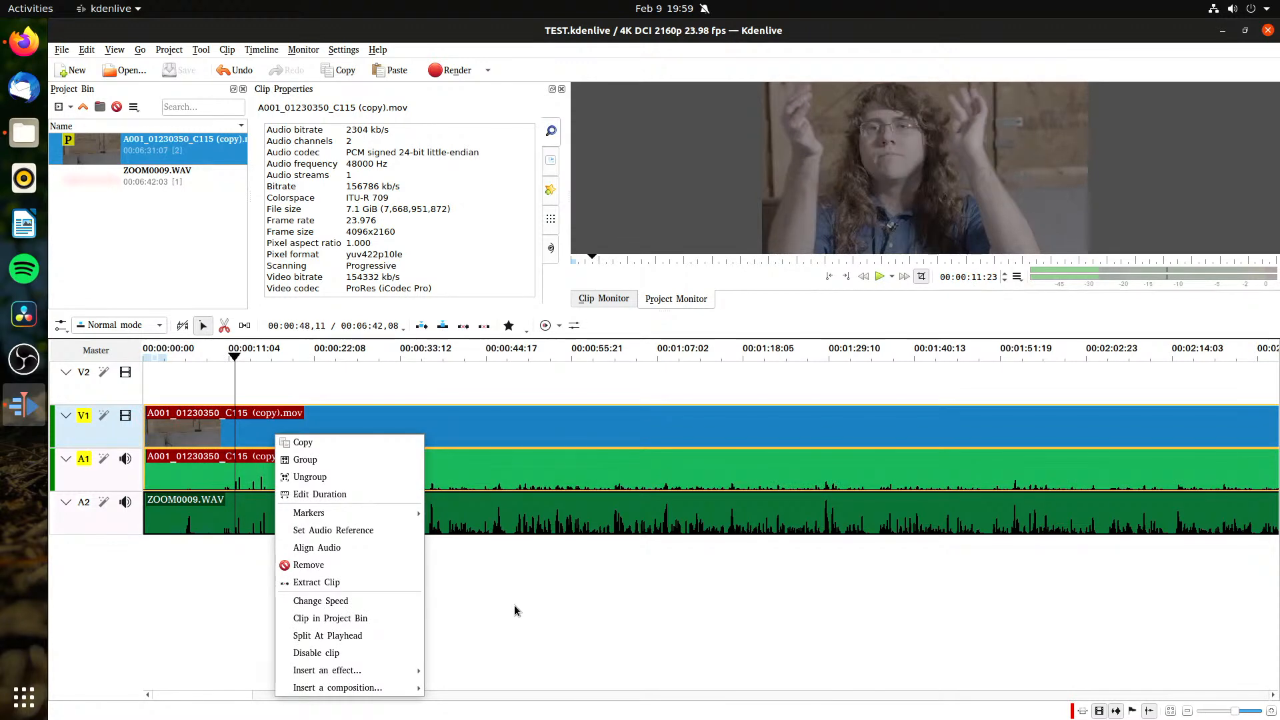
{"action": "key", "text": "Escape"}
Step: Set the project's preview profile to x264-nvenc and test timeline playback again
{"action": "left_click", "coordinate": [168, 50]}
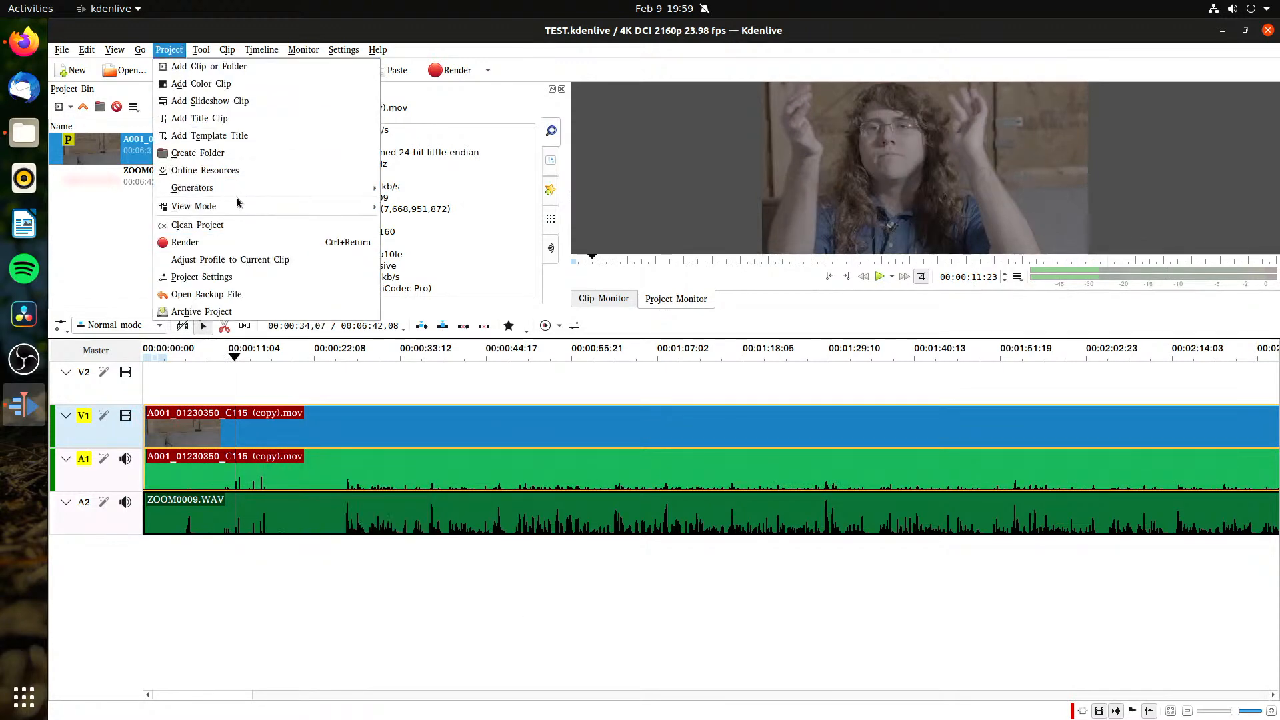
{"action": "left_click", "coordinate": [242, 277]}
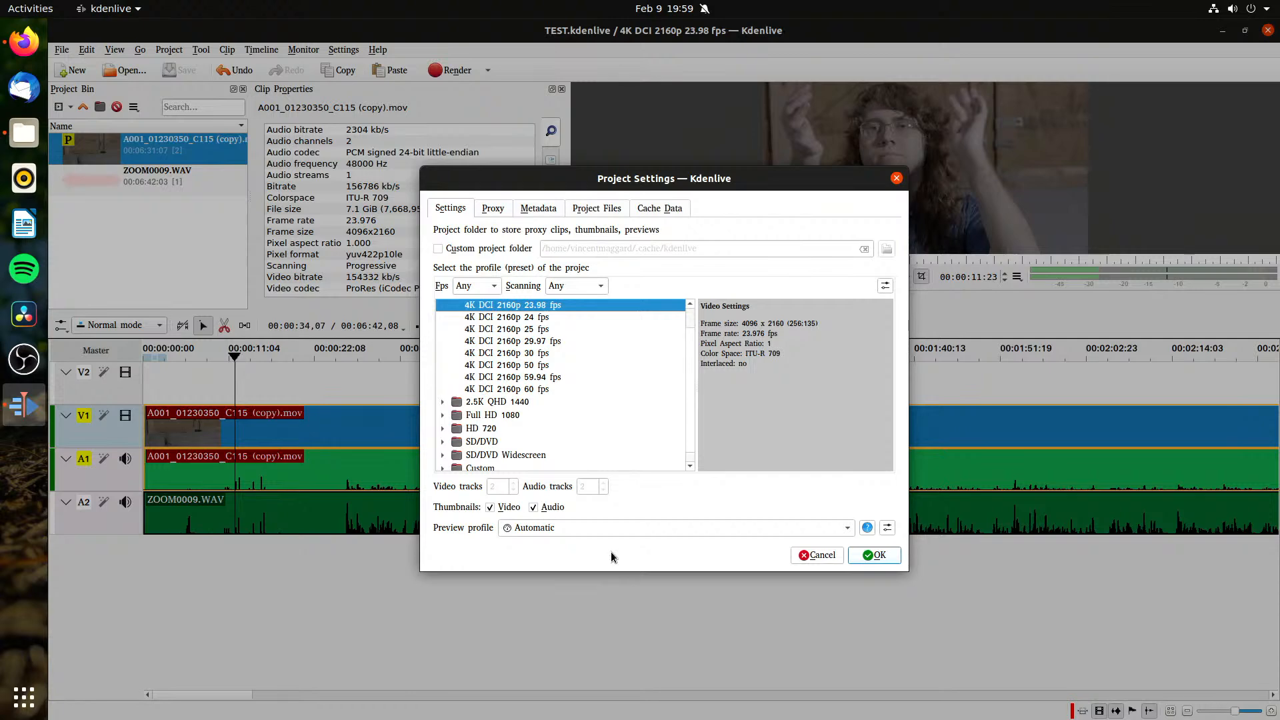
{"action": "left_click", "coordinate": [611, 528]}
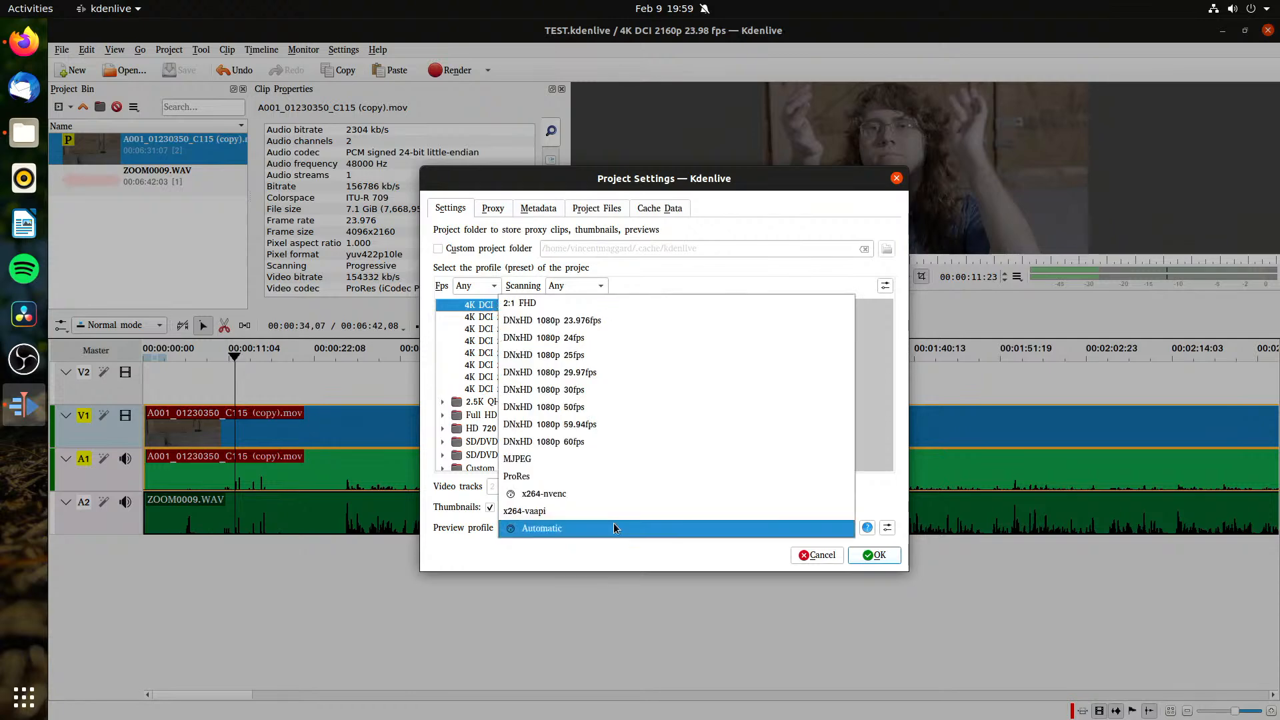
{"action": "left_click", "coordinate": [593, 493]}
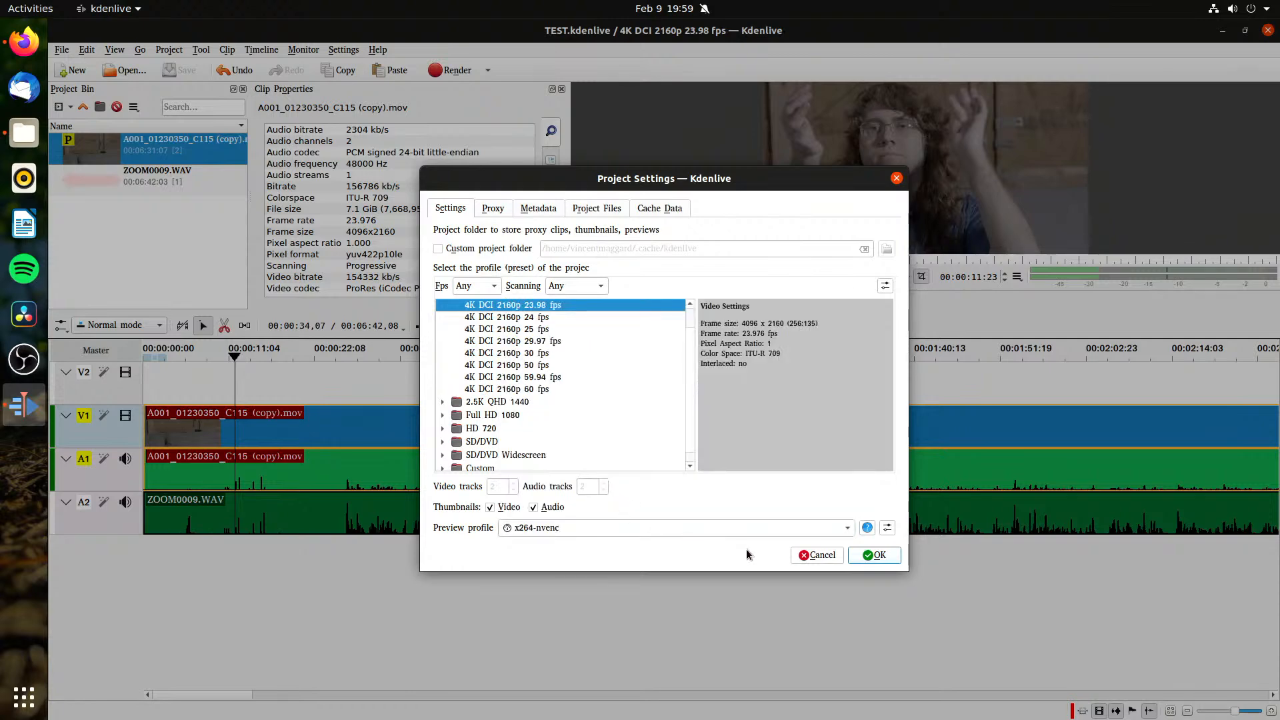
{"action": "left_click", "coordinate": [864, 557]}
{"action": "left_click", "coordinate": [520, 586]}
{"action": "key", "text": "space"}
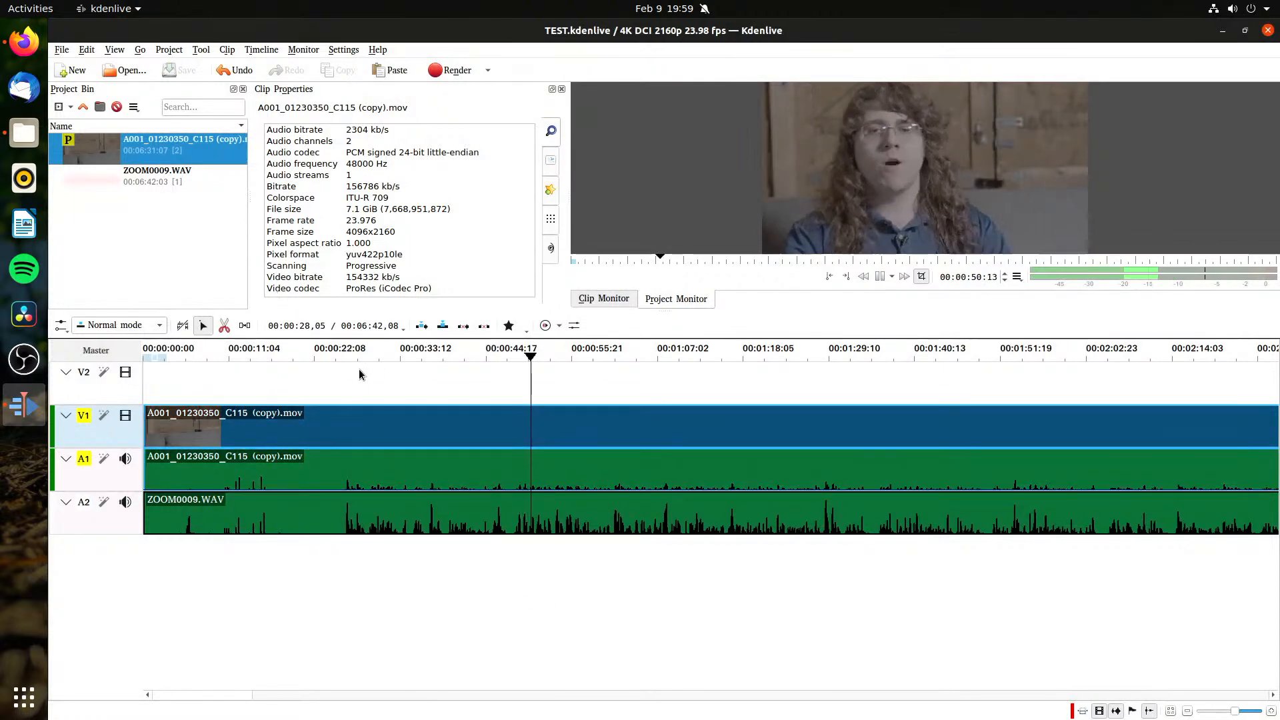
{"action": "key", "text": "space"}
Step: Review the project's proxy settings and the available proxy encoding profiles
{"action": "left_click", "coordinate": [303, 50]}
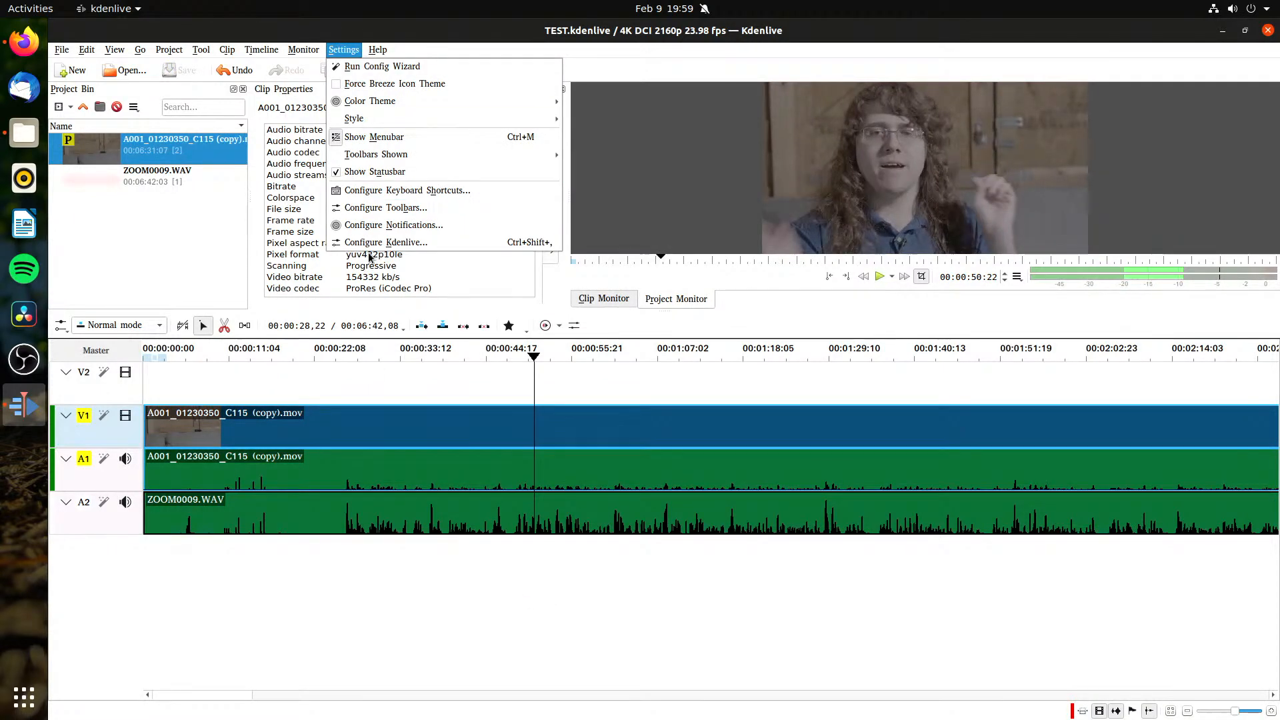
{"action": "left_click", "coordinate": [368, 258]}
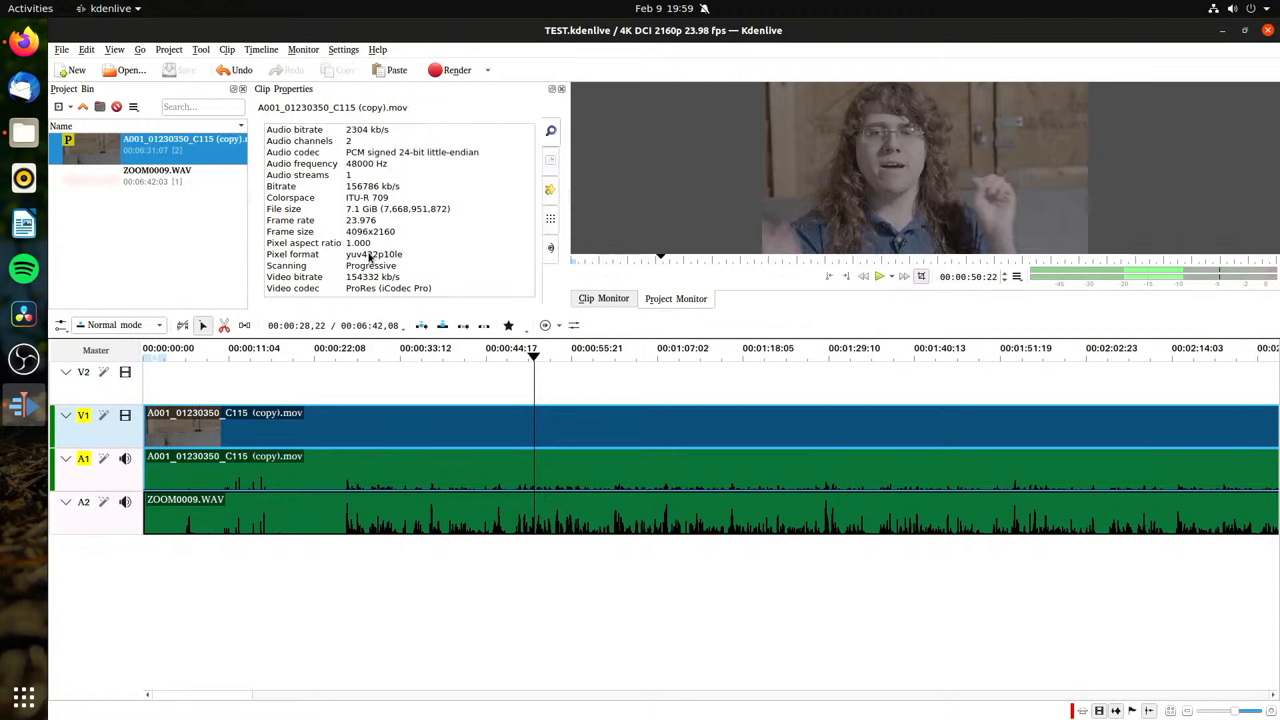
{"action": "left_click", "coordinate": [86, 50]}
{"action": "mouse_move", "coordinate": [169, 49]}
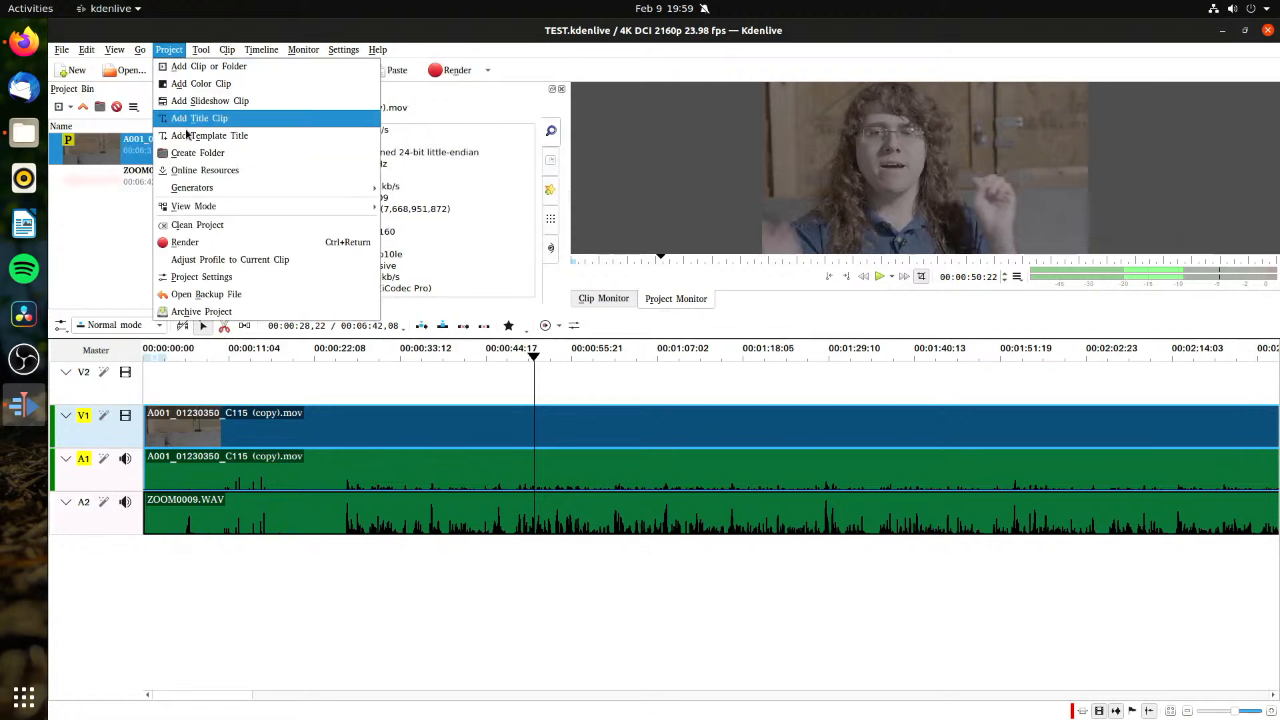
{"action": "left_click", "coordinate": [266, 277]}
{"action": "left_click", "coordinate": [478, 212]}
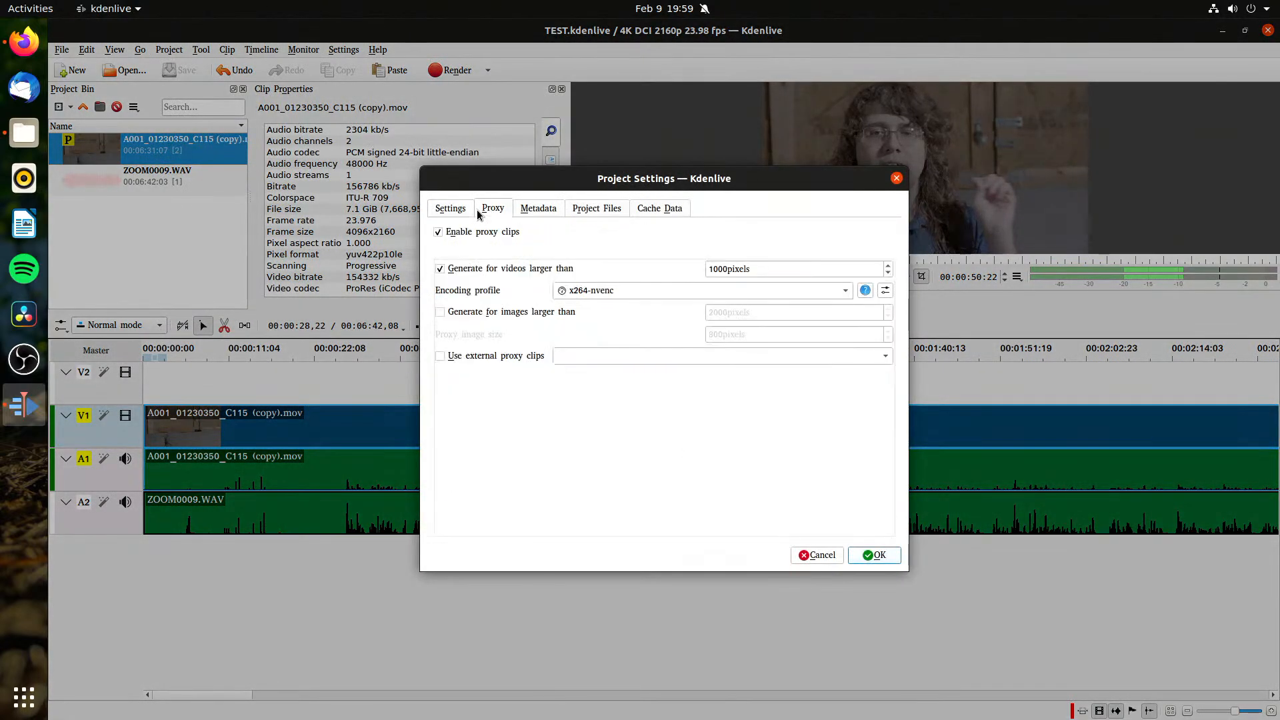
{"action": "left_click", "coordinate": [573, 290]}
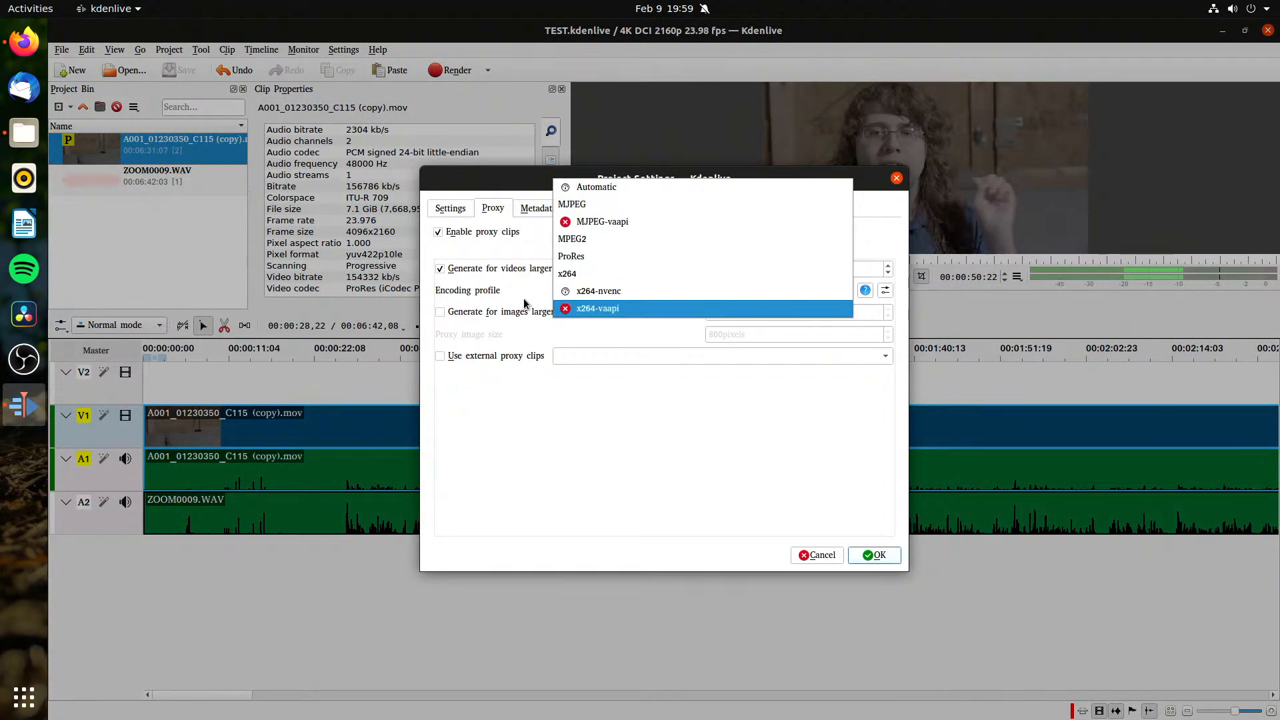
{"action": "left_click", "coordinate": [515, 298]}
{"action": "left_click", "coordinate": [589, 297]}
{"action": "left_click", "coordinate": [521, 333]}
Step: Inspect the project's metadata, project files and cache data in the project settings
{"action": "left_click", "coordinate": [537, 209]}
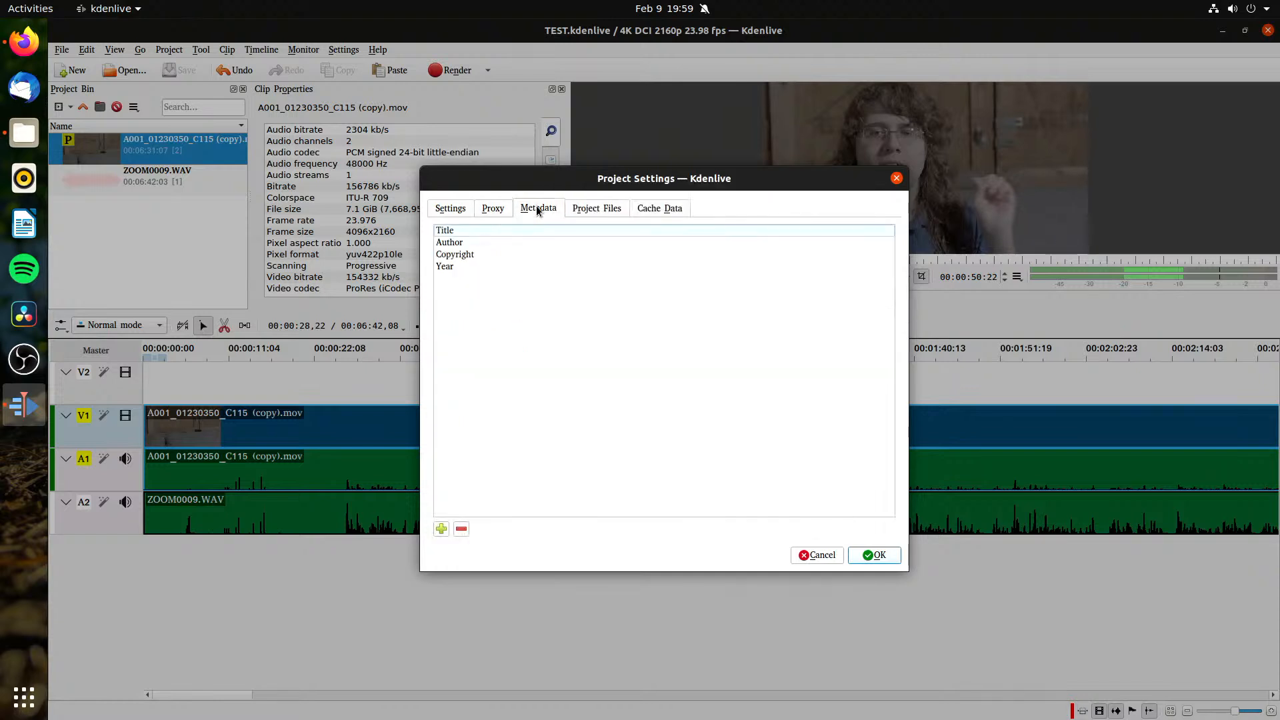
{"action": "left_click", "coordinate": [571, 211]}
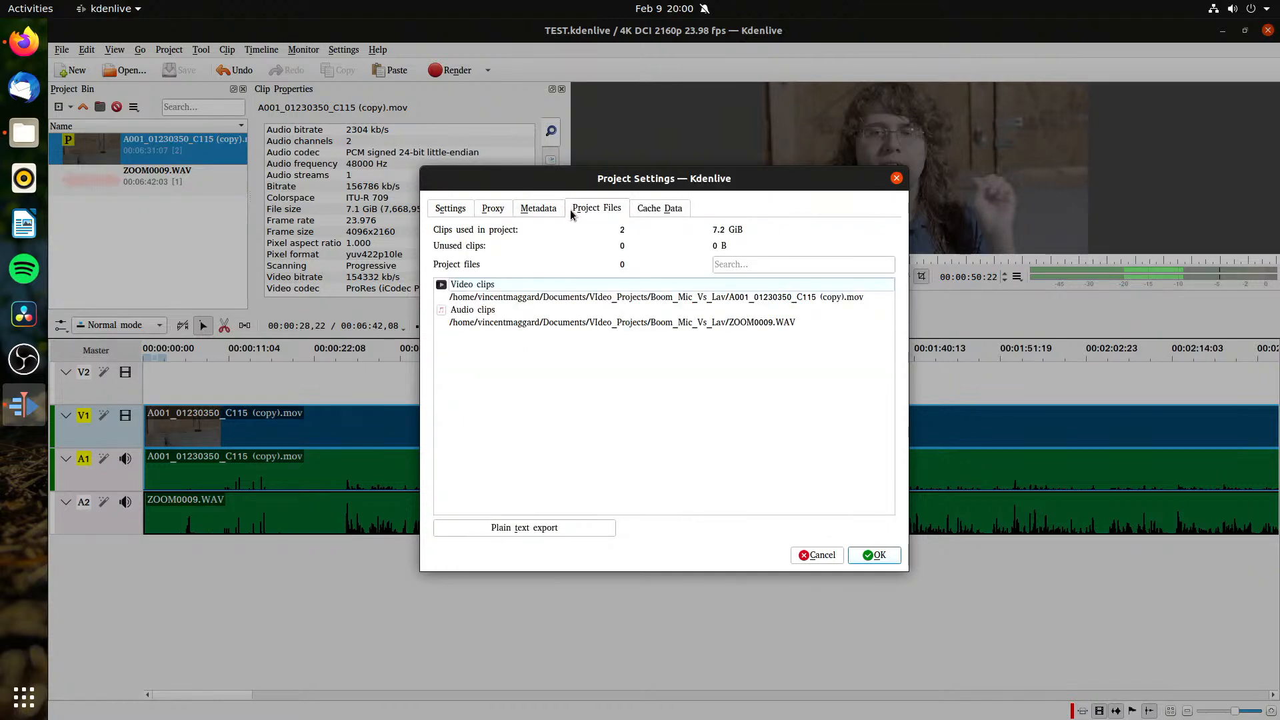
{"action": "left_click", "coordinate": [665, 211]}
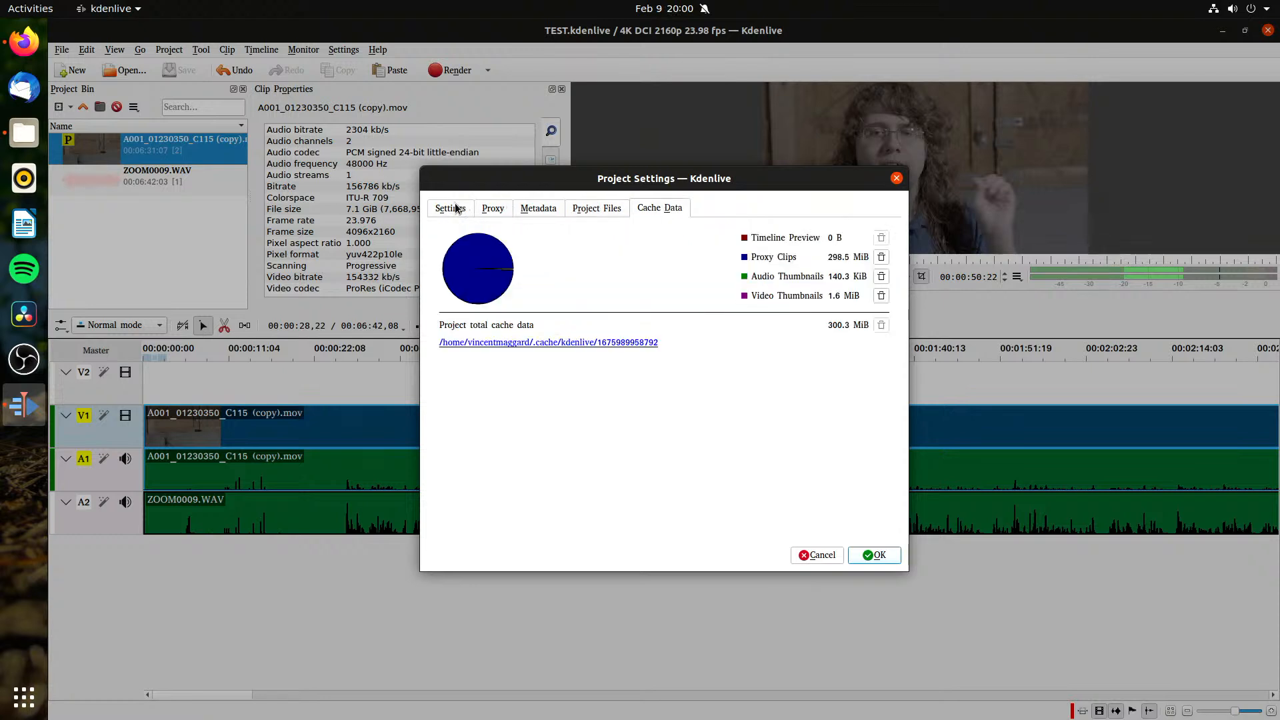
Step: Bring up the proxy cache deletion list and locate 715d500023646ac4584baa5cde617b20.mov in the file manager under .cache/kdenlive/proxy
{"action": "left_click", "coordinate": [881, 257]}
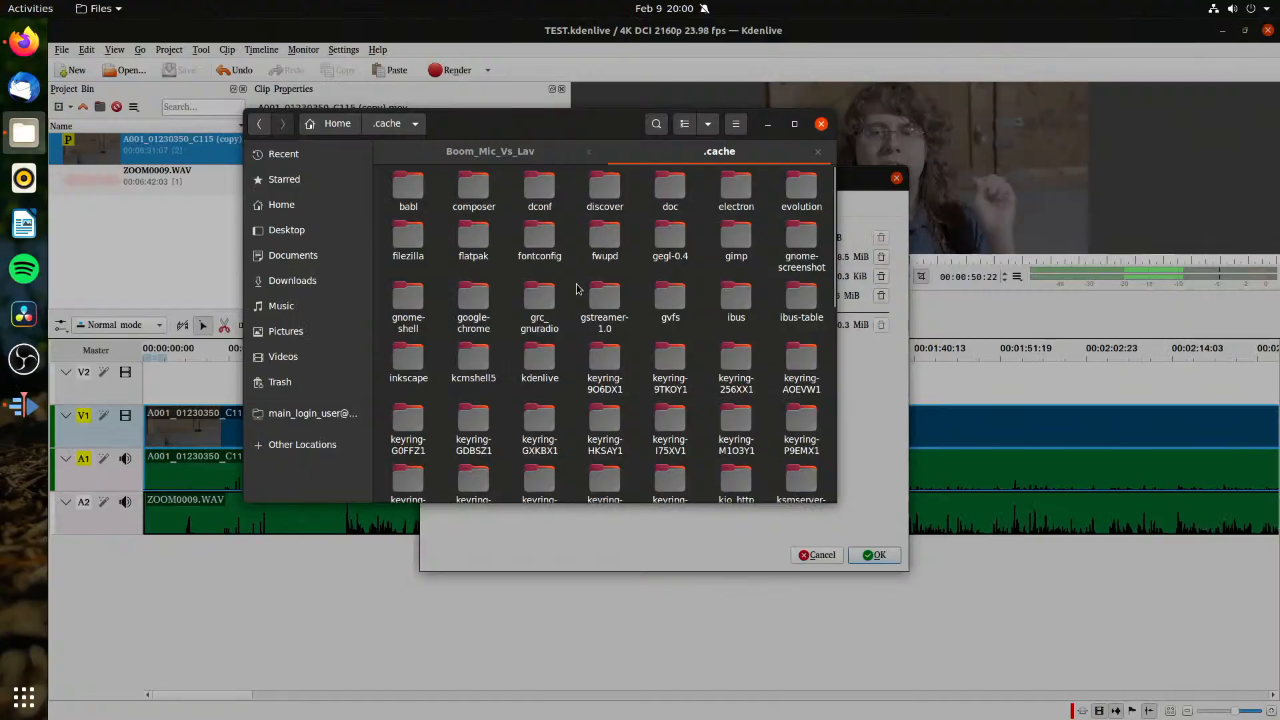
{"action": "double_click", "coordinate": [538, 364]}
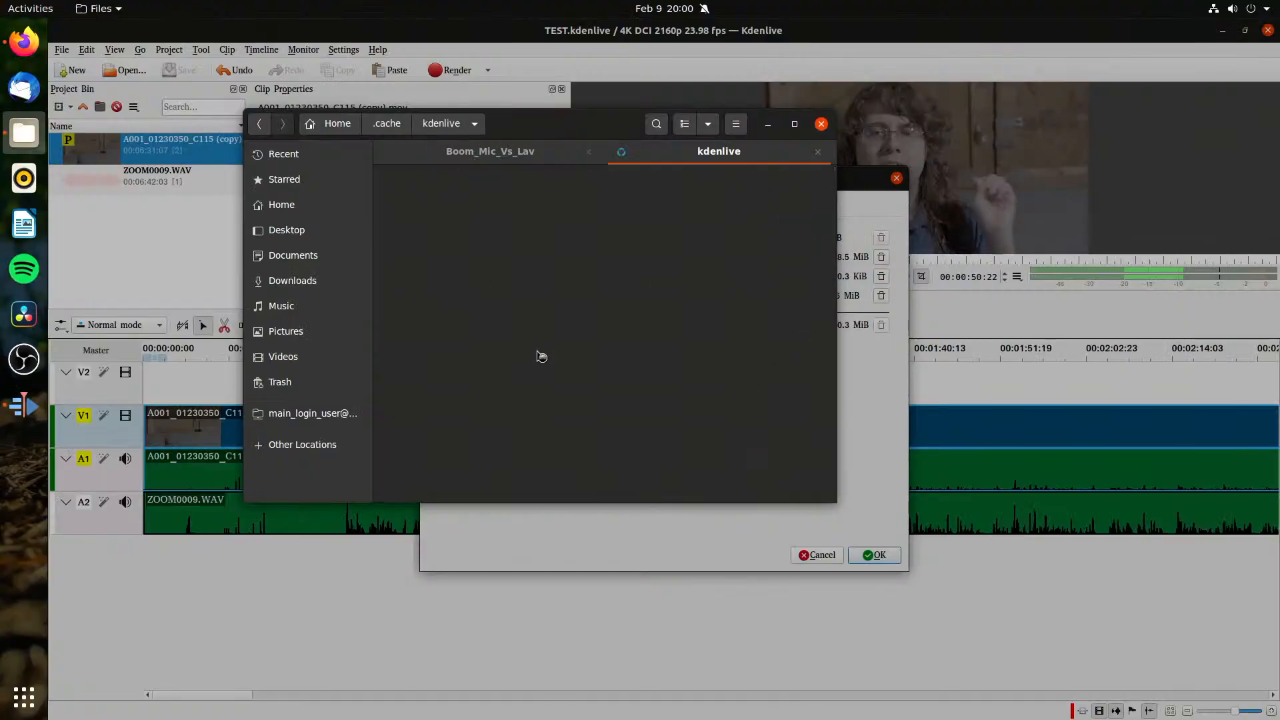
{"action": "left_click", "coordinate": [853, 480]}
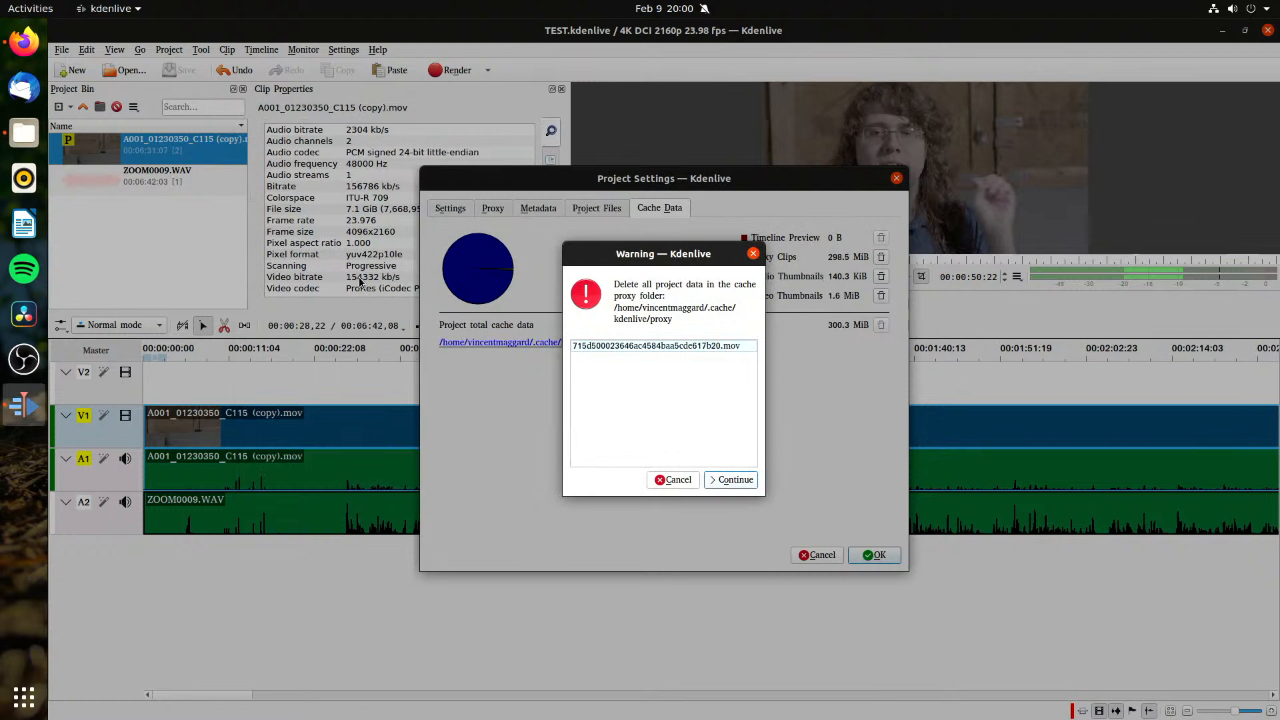
{"action": "left_click", "coordinate": [20, 136]}
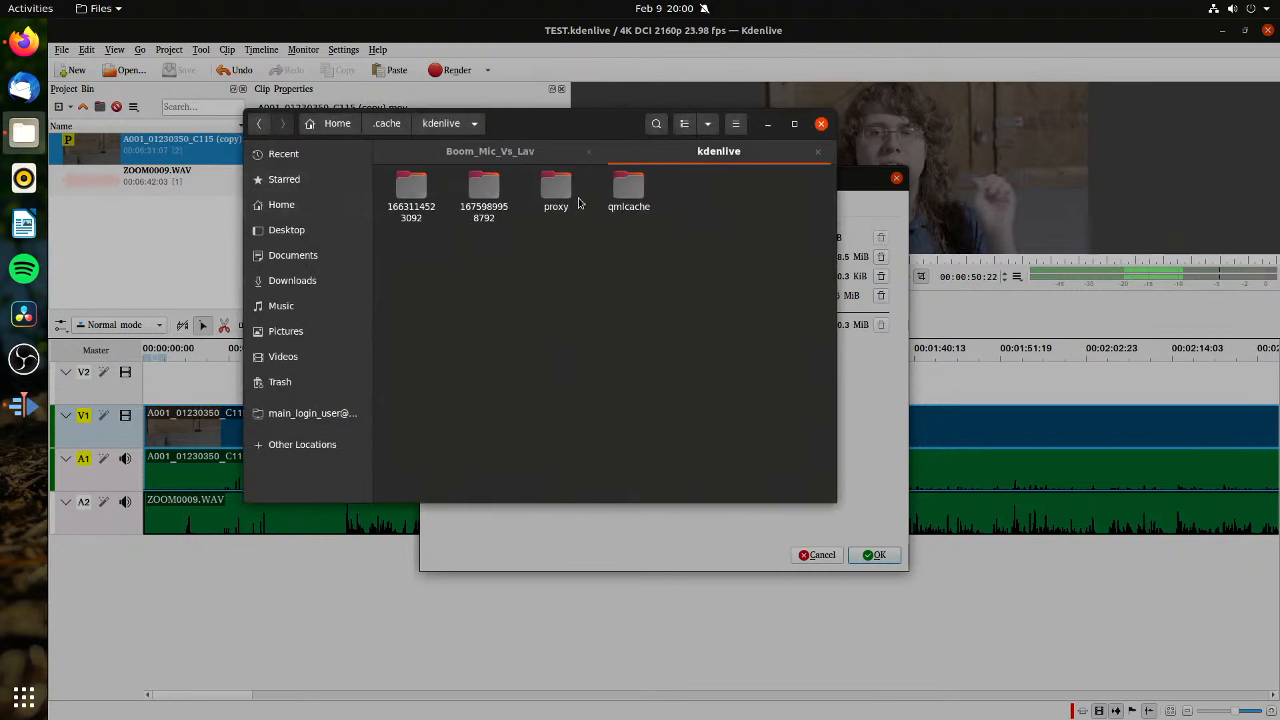
{"action": "double_click", "coordinate": [557, 194]}
{"action": "left_click", "coordinate": [516, 228]}
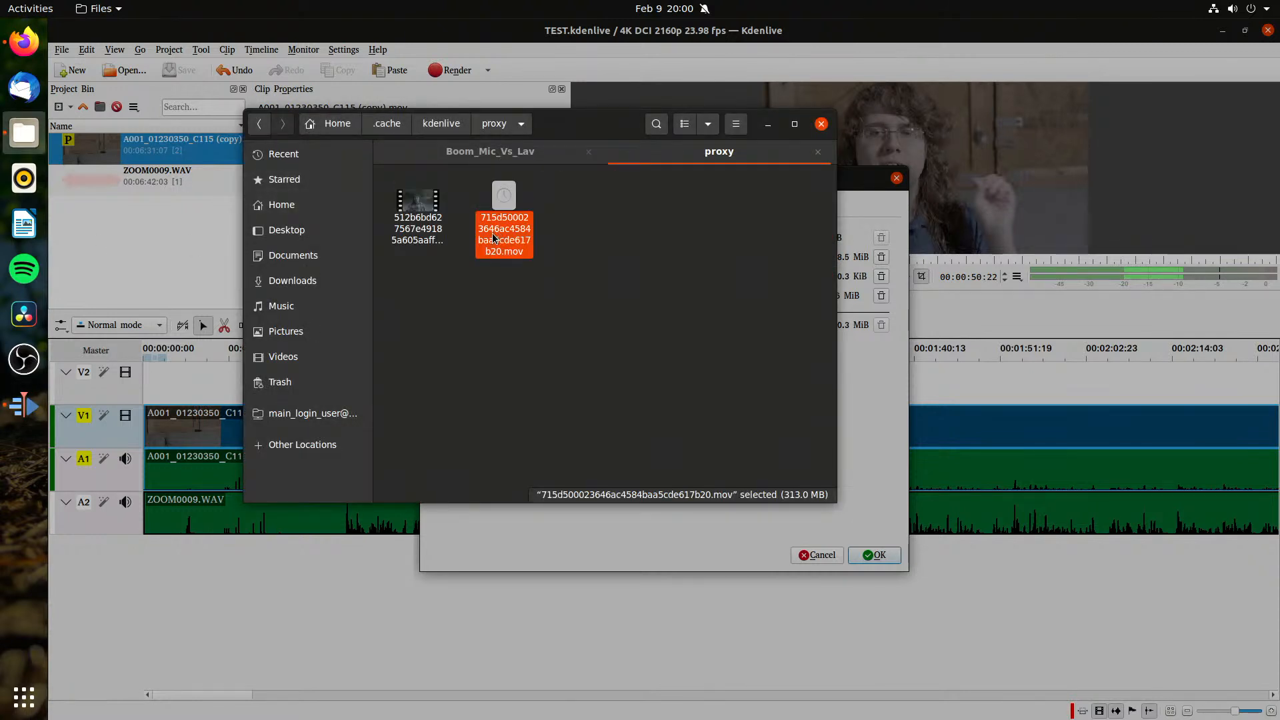
Step: Open the cached proxy 715d500023646ac4584baa5cde617b20.mov from the proxy folder in VLC media player
{"action": "left_click", "coordinate": [411, 240]}
{"action": "left_click", "coordinate": [507, 238]}
{"action": "right_click", "coordinate": [507, 238]}
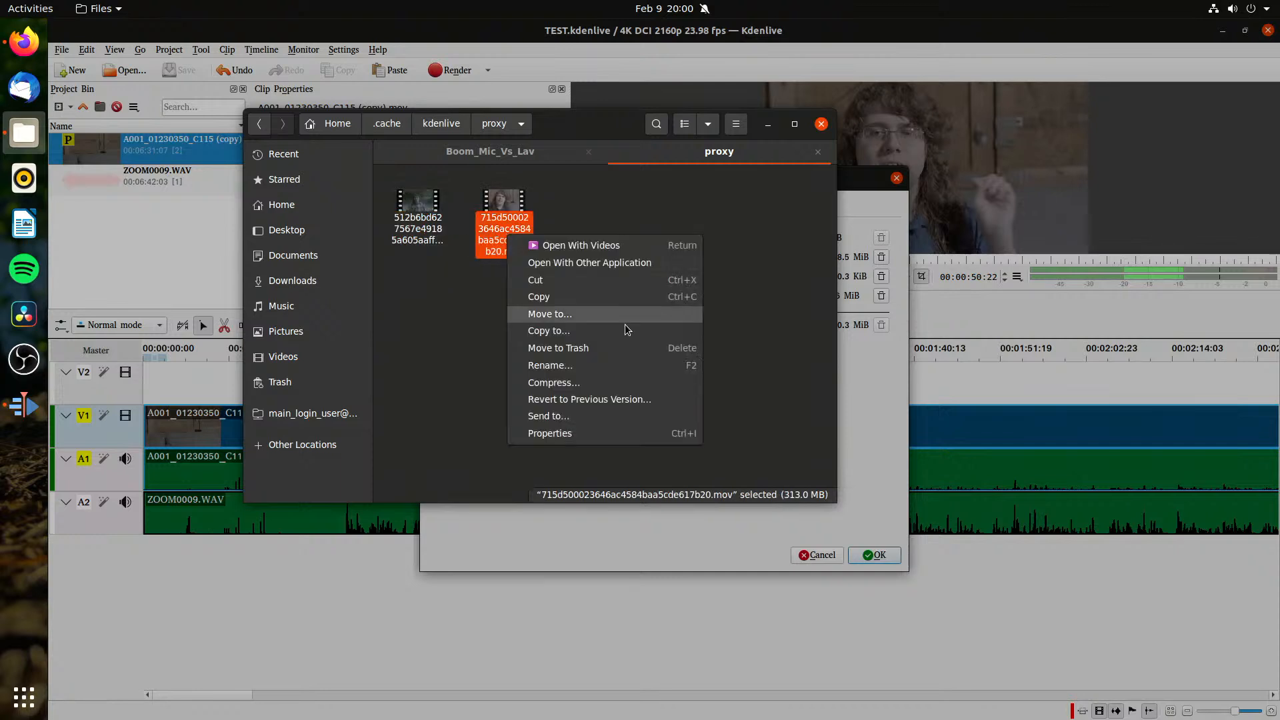
{"action": "left_click", "coordinate": [596, 263]}
{"action": "double_click", "coordinate": [543, 249]}
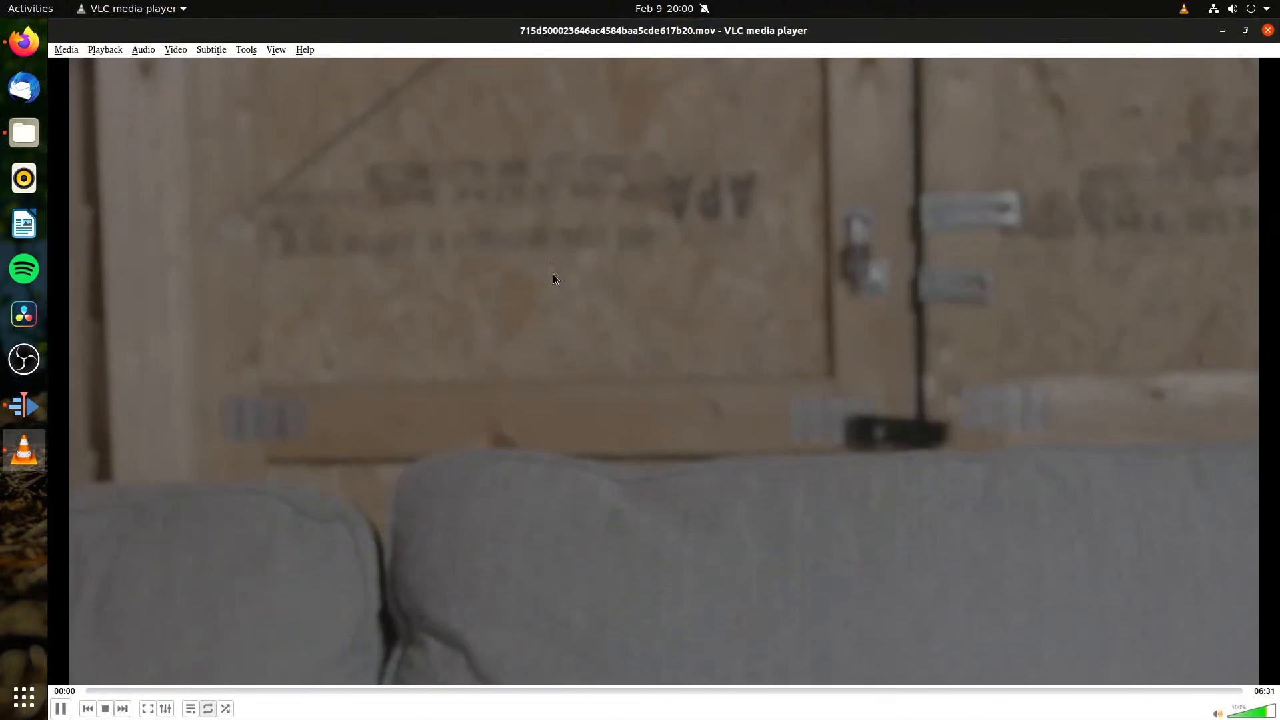
{"action": "right_click", "coordinate": [467, 215]}
{"action": "left_click", "coordinate": [477, 223]}
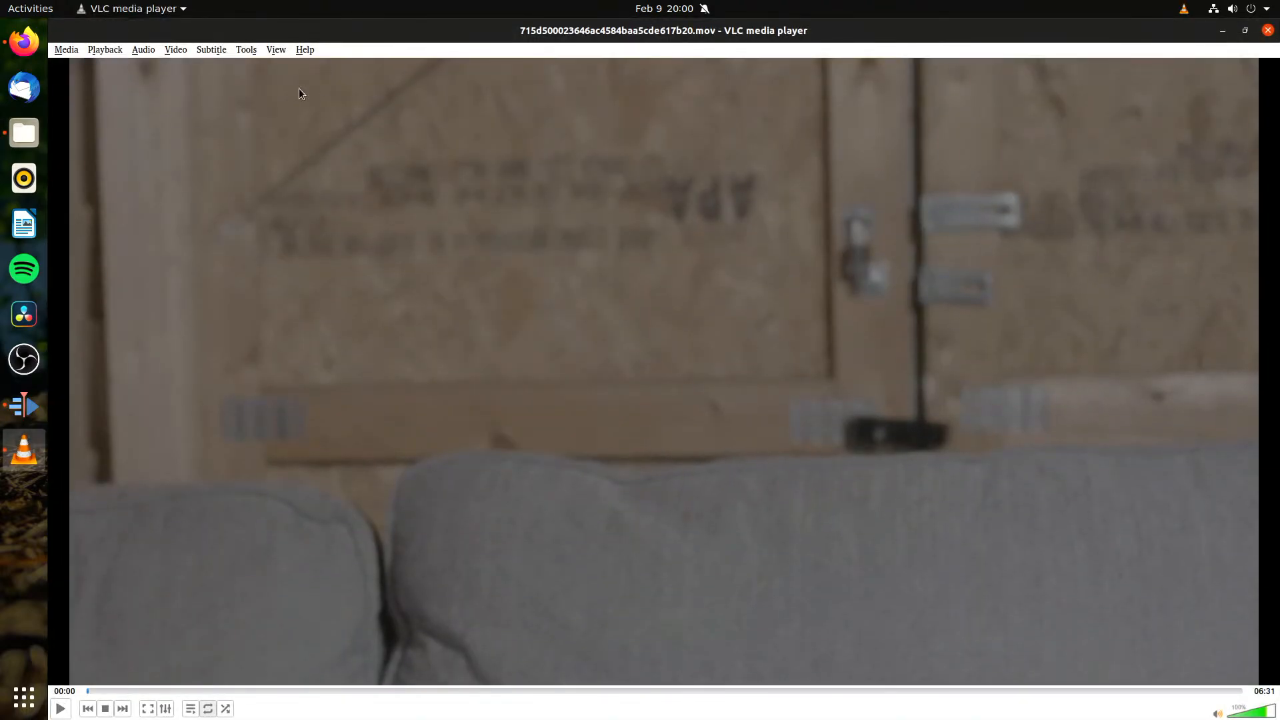
Step: Check the proxy file's codec information and play it back from about 01:11
{"action": "left_click", "coordinate": [246, 49]}
{"action": "left_click", "coordinate": [288, 118]}
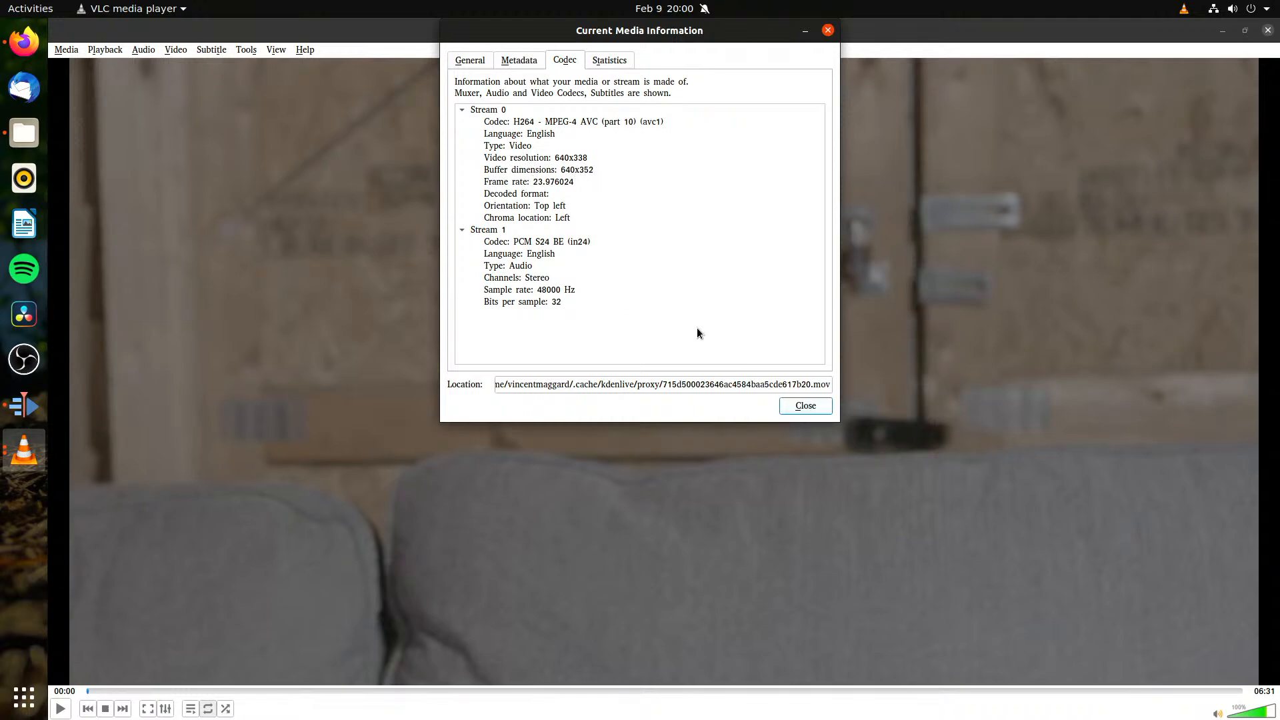
{"action": "left_click", "coordinate": [806, 406]}
{"action": "left_click", "coordinate": [292, 691]}
{"action": "left_click", "coordinate": [60, 708]}
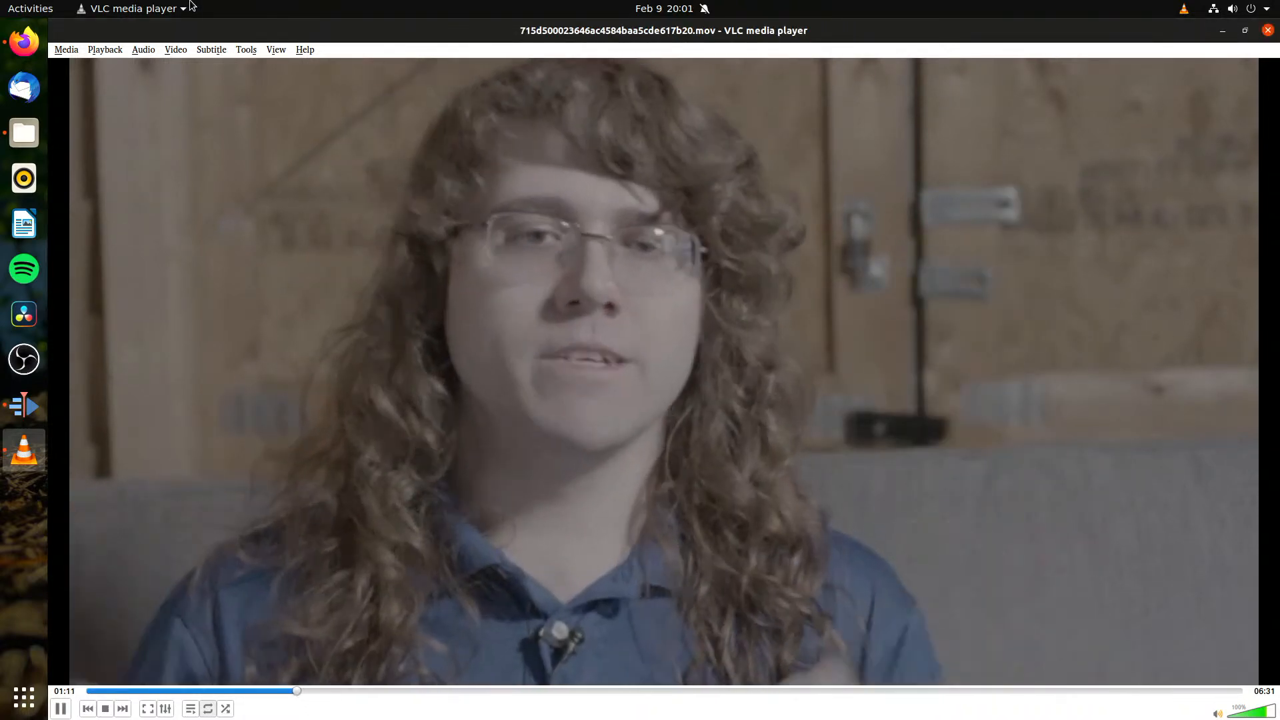
{"action": "left_click", "coordinate": [190, 6]}
{"action": "left_click", "coordinate": [84, 126]}
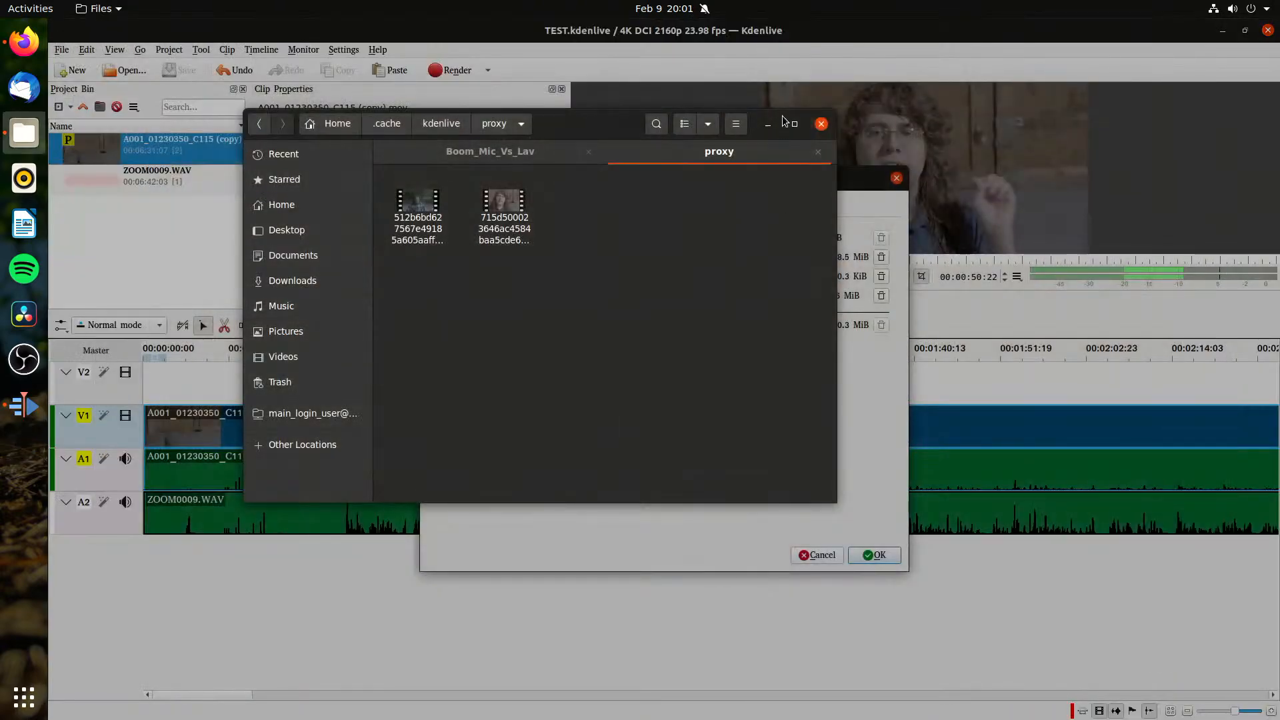
Step: Return to Kdenlive, cancel the proxy cache deletion and leave the project settings without applying changes
{"action": "left_click", "coordinate": [768, 125]}
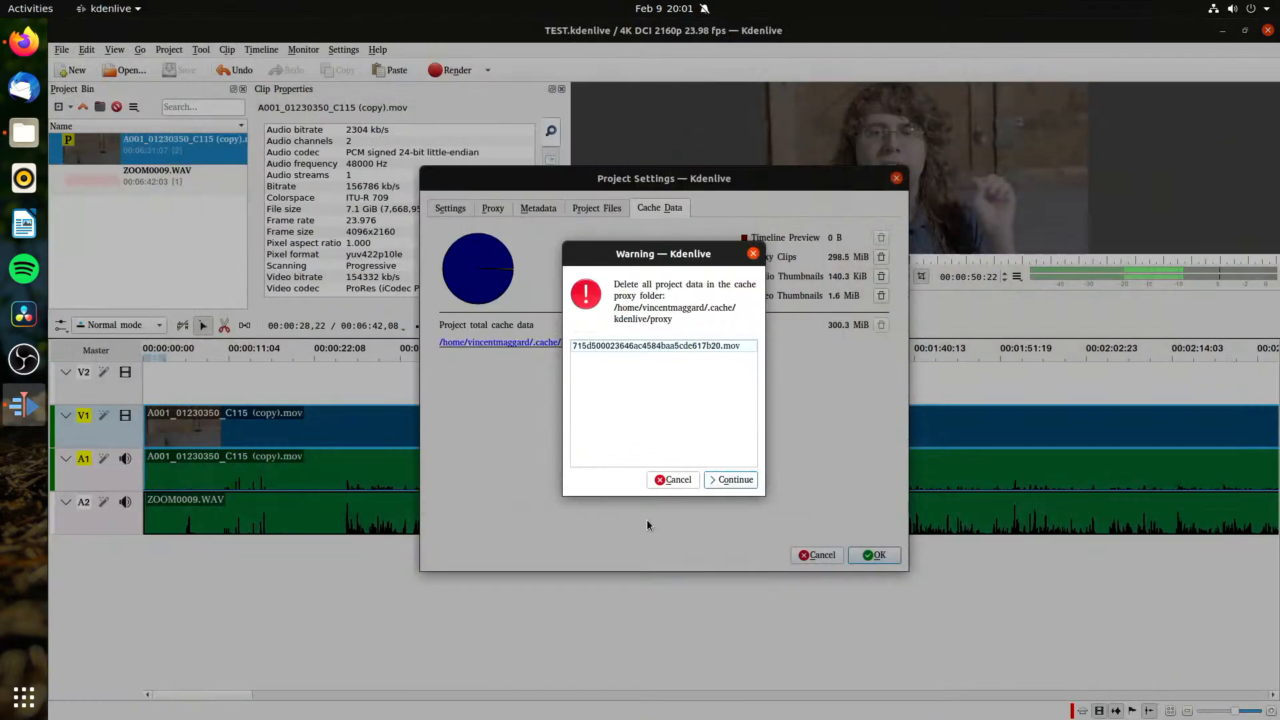
{"action": "left_click", "coordinate": [676, 480]}
{"action": "left_click", "coordinate": [814, 555]}
{"action": "left_click", "coordinate": [166, 234]}
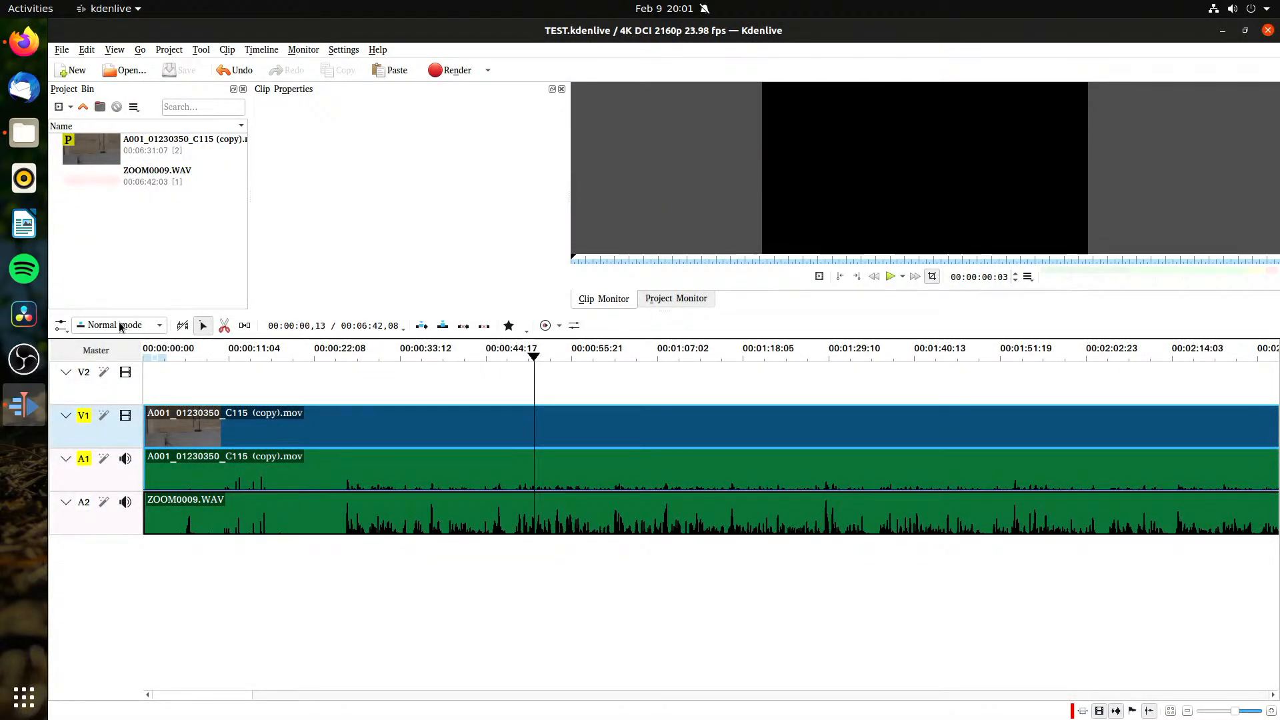
Step: Change the project profile to HD 1080p 23.98 fps from the Full HD 1080 presets
{"action": "left_click", "coordinate": [104, 153]}
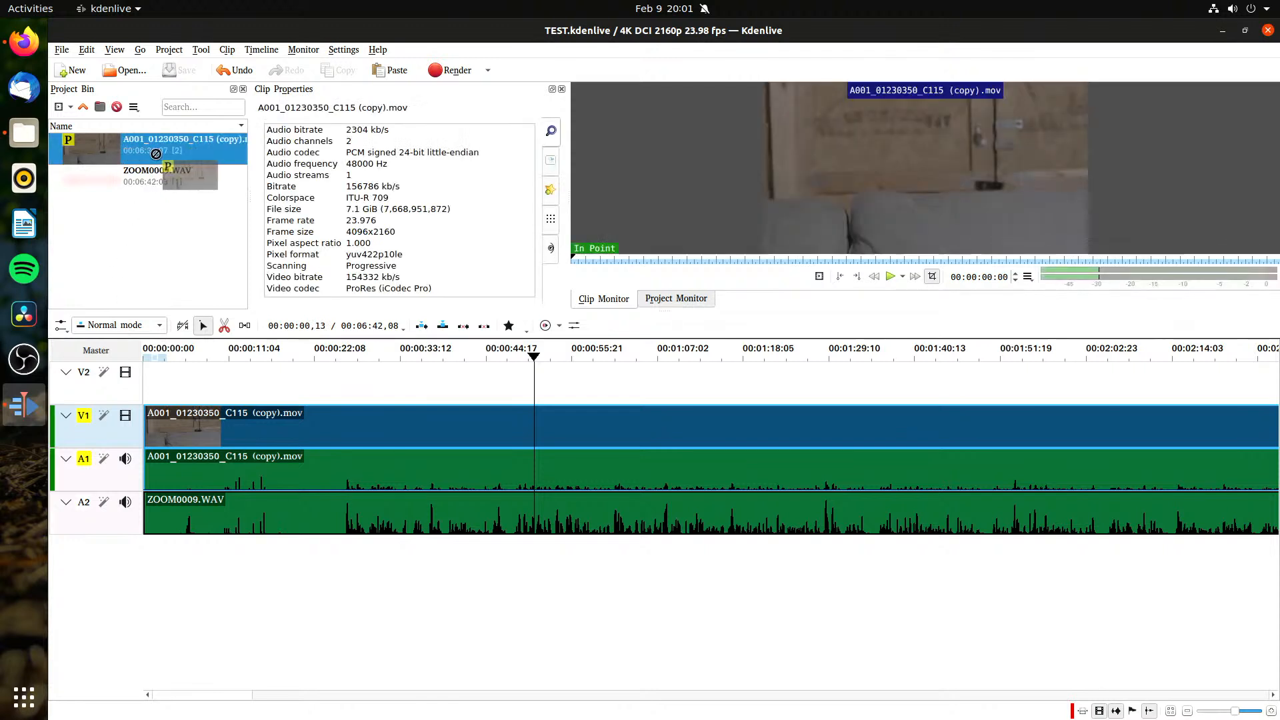
{"action": "left_click", "coordinate": [169, 49]}
{"action": "left_click", "coordinate": [206, 274]}
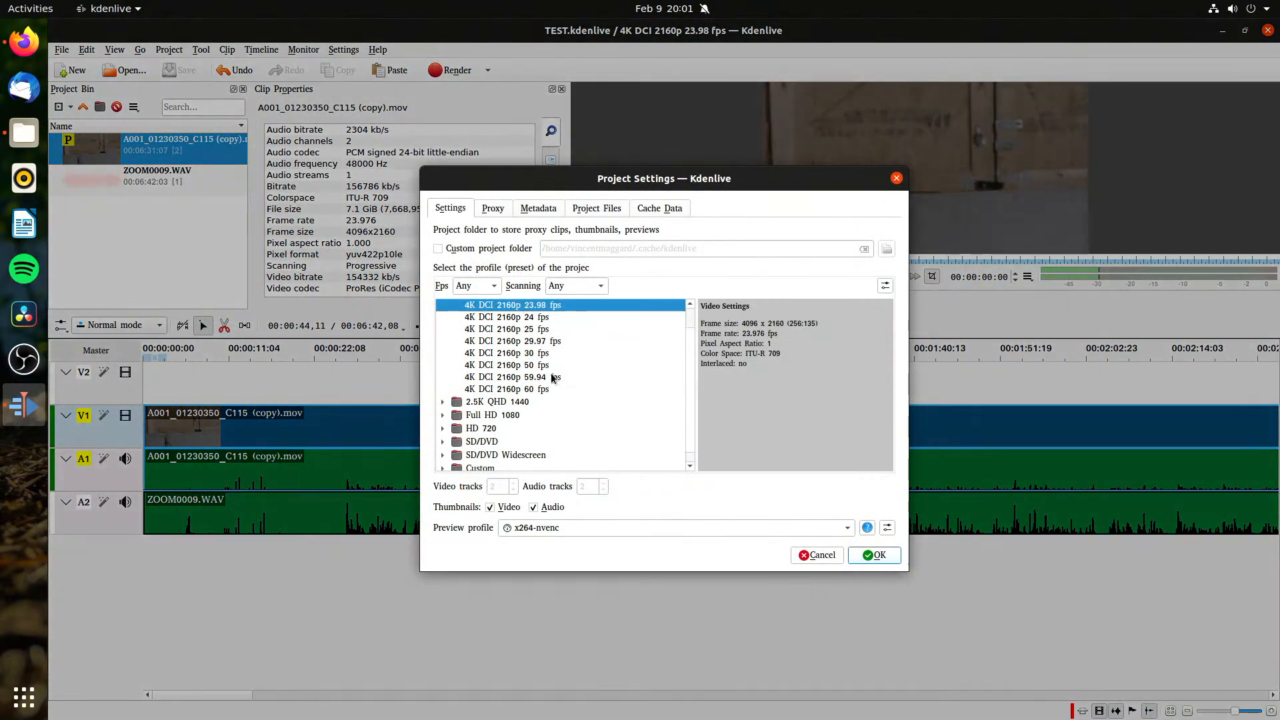
{"action": "scroll", "coordinate": [551, 377], "scroll_direction": "up", "scroll_amount": 1}
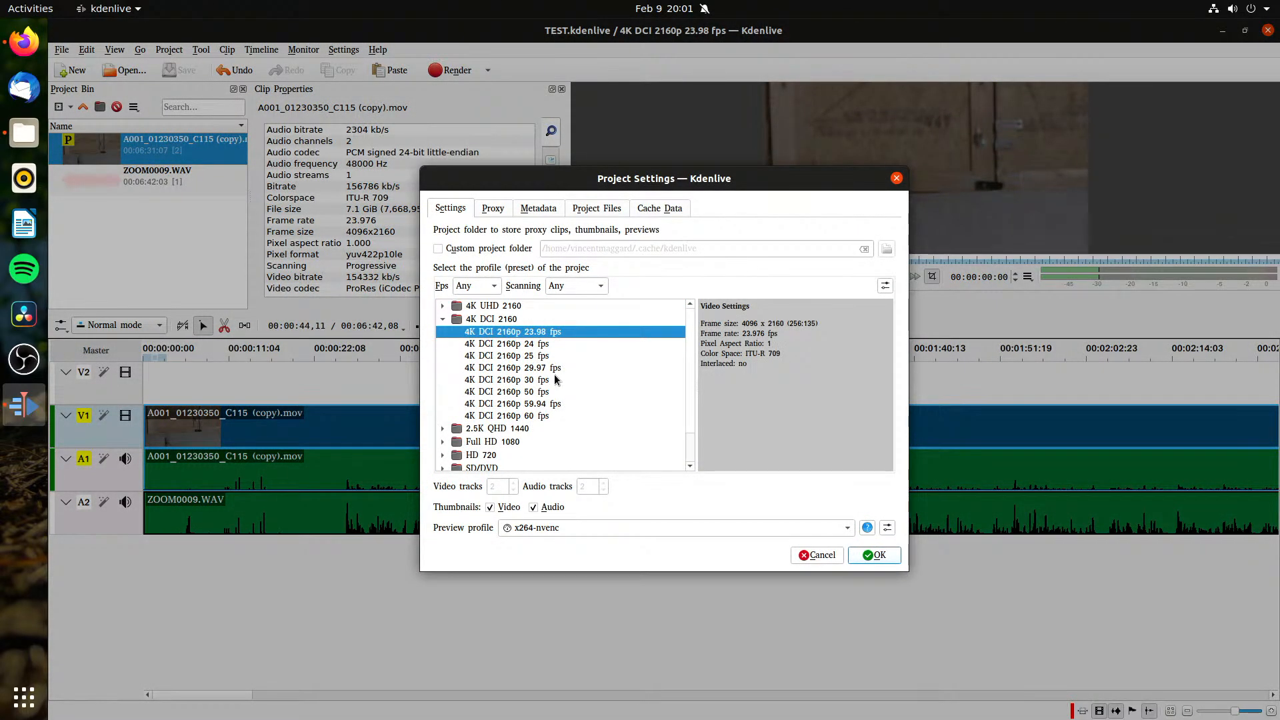
{"action": "scroll", "coordinate": [539, 378], "scroll_direction": "down", "scroll_amount": 2}
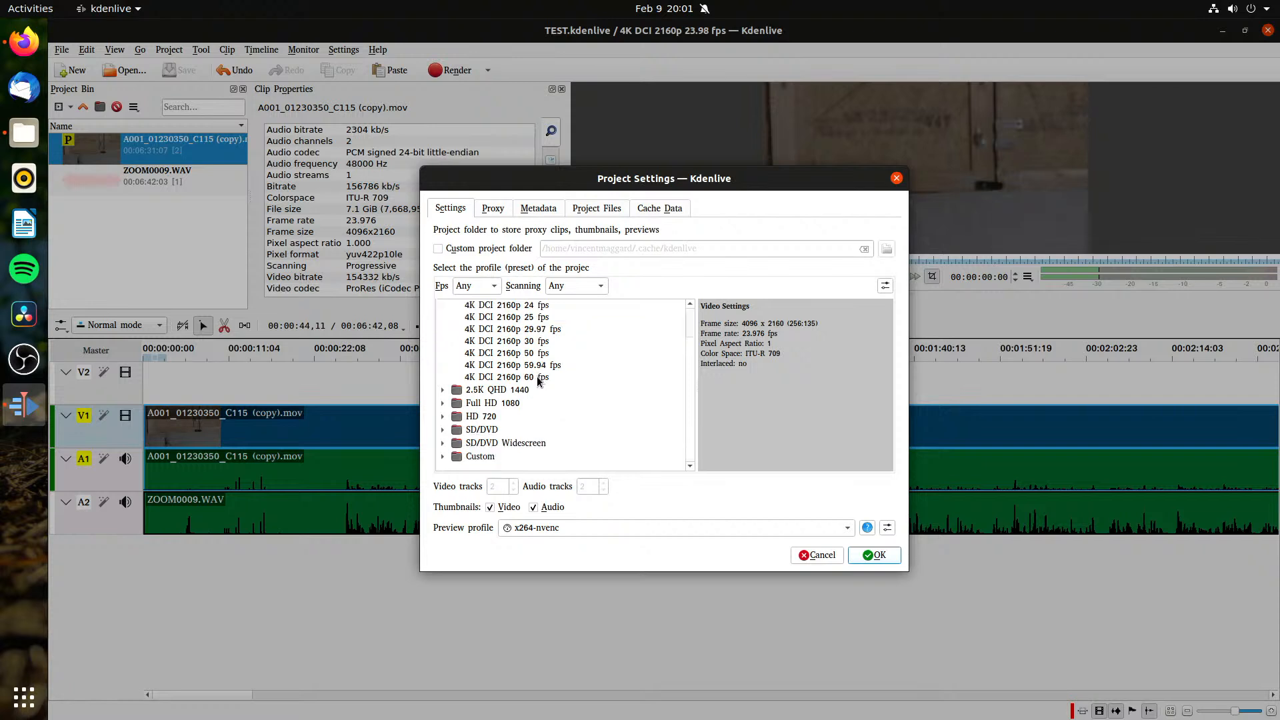
{"action": "left_click", "coordinate": [443, 403]}
{"action": "scroll", "coordinate": [446, 406], "scroll_direction": "down", "scroll_amount": 2}
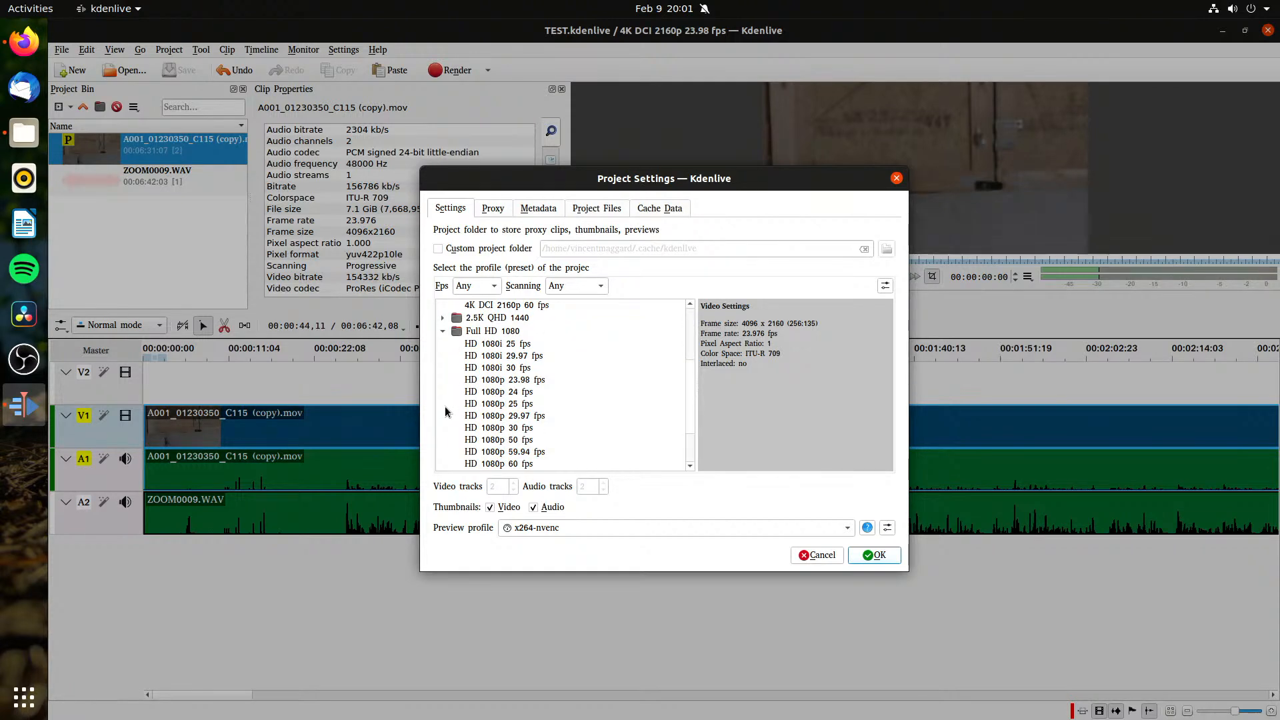
{"action": "left_click", "coordinate": [499, 380]}
{"action": "left_click", "coordinate": [877, 562]}
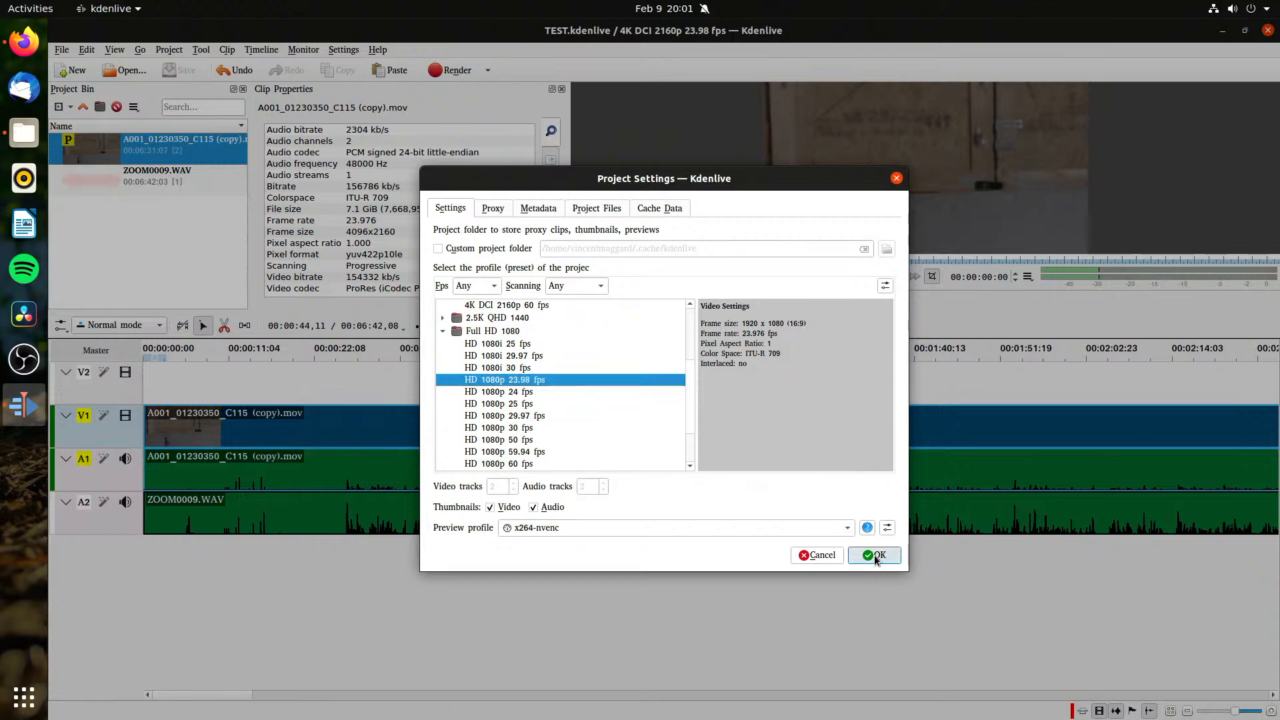
{"action": "left_click", "coordinate": [879, 403]}
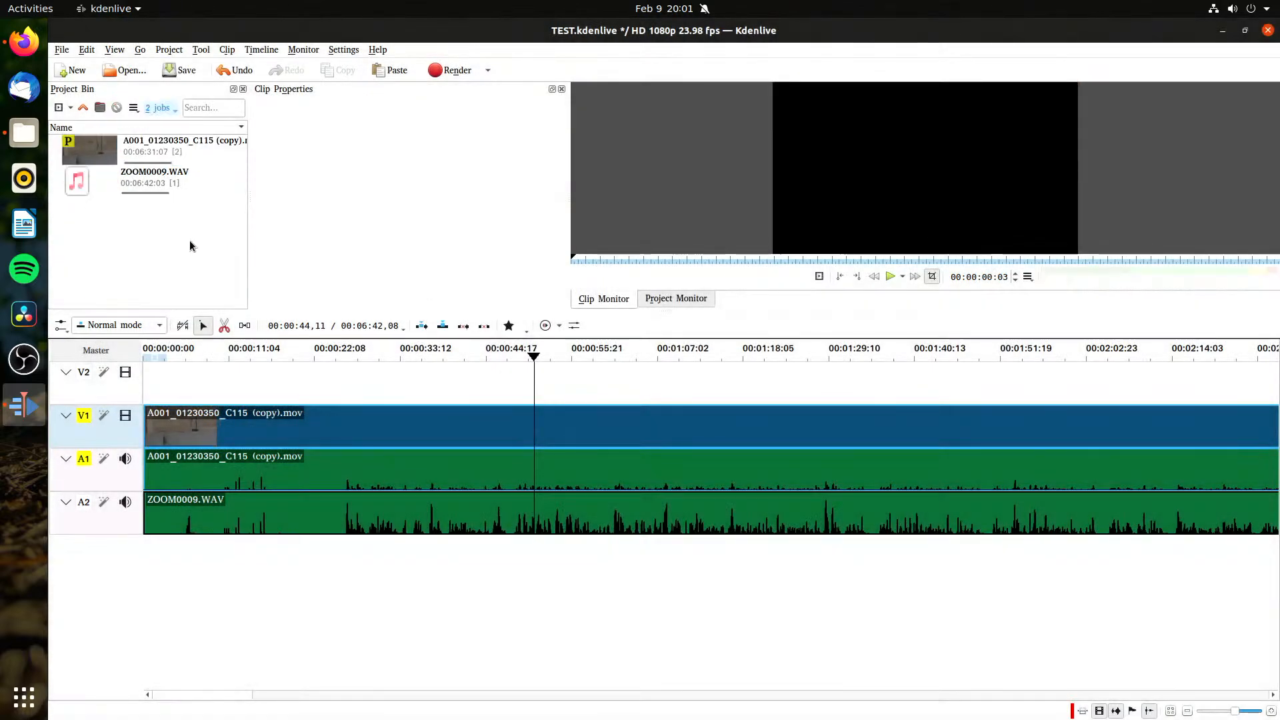
Step: Test timeline playback with the new profile at several points in the first minute
{"action": "left_click", "coordinate": [265, 375]}
{"action": "key", "text": "space"}
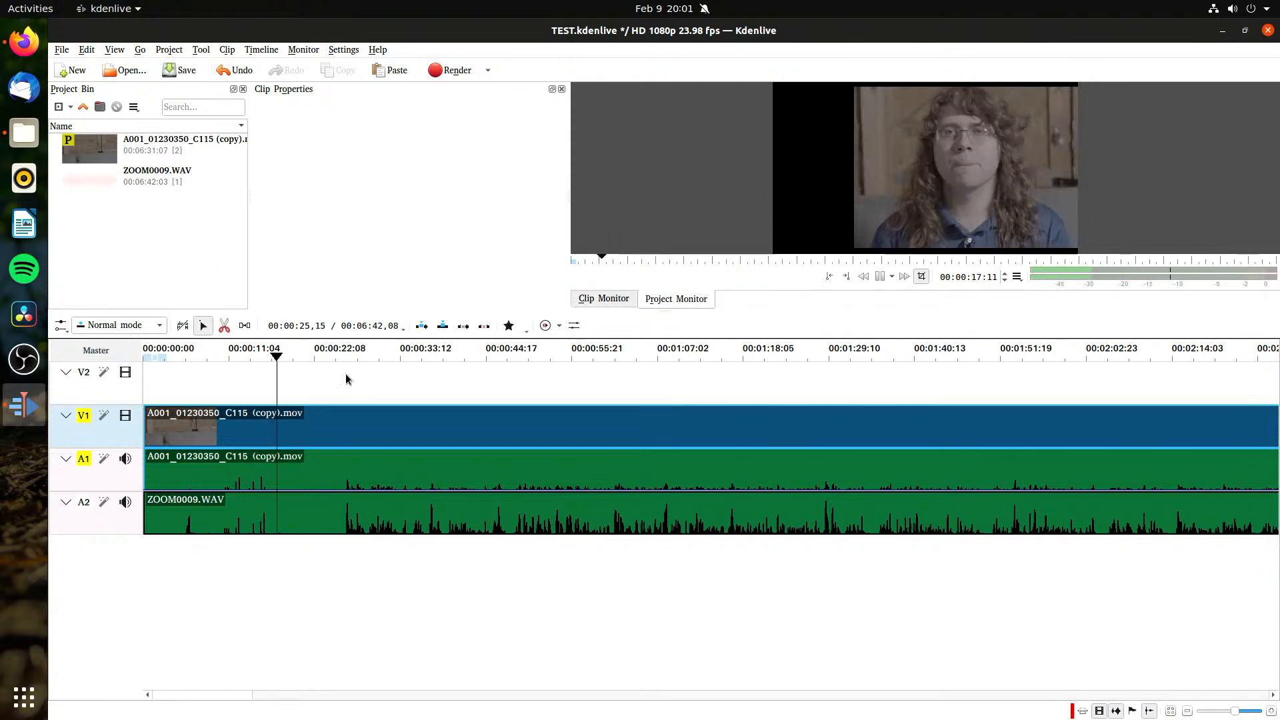
{"action": "left_click", "coordinate": [429, 377]}
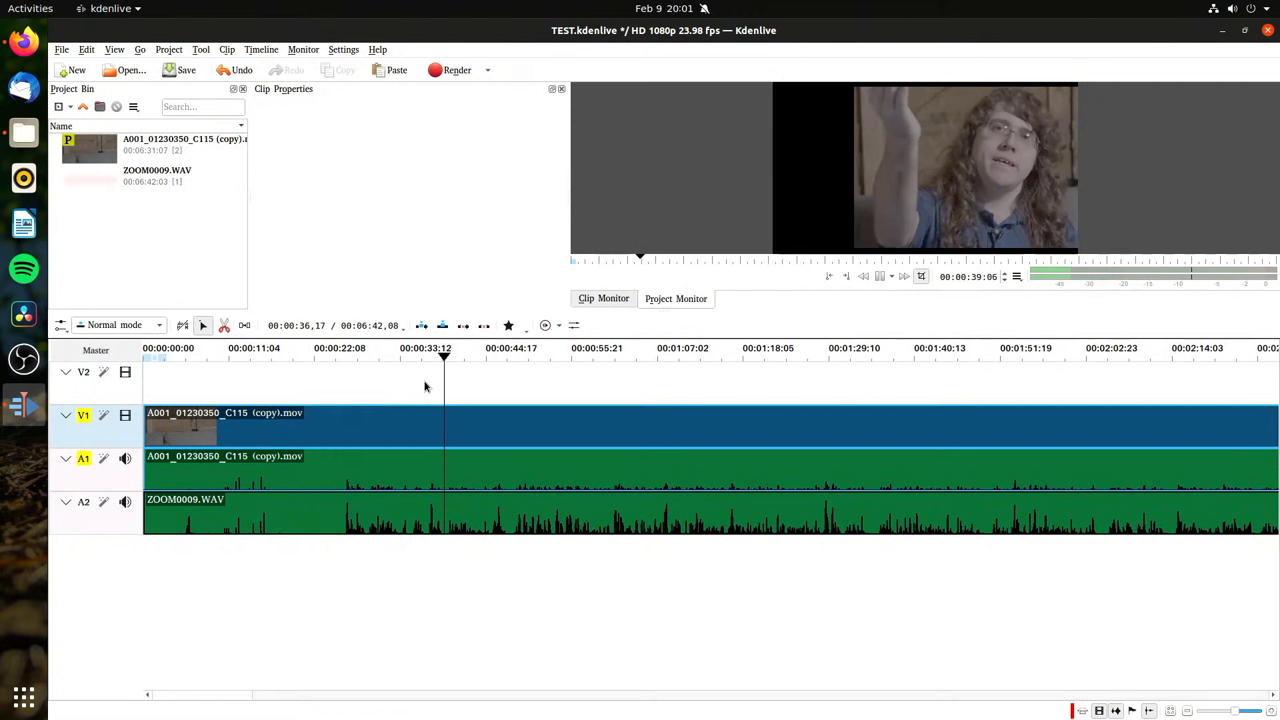
{"action": "left_click", "coordinate": [899, 178]}
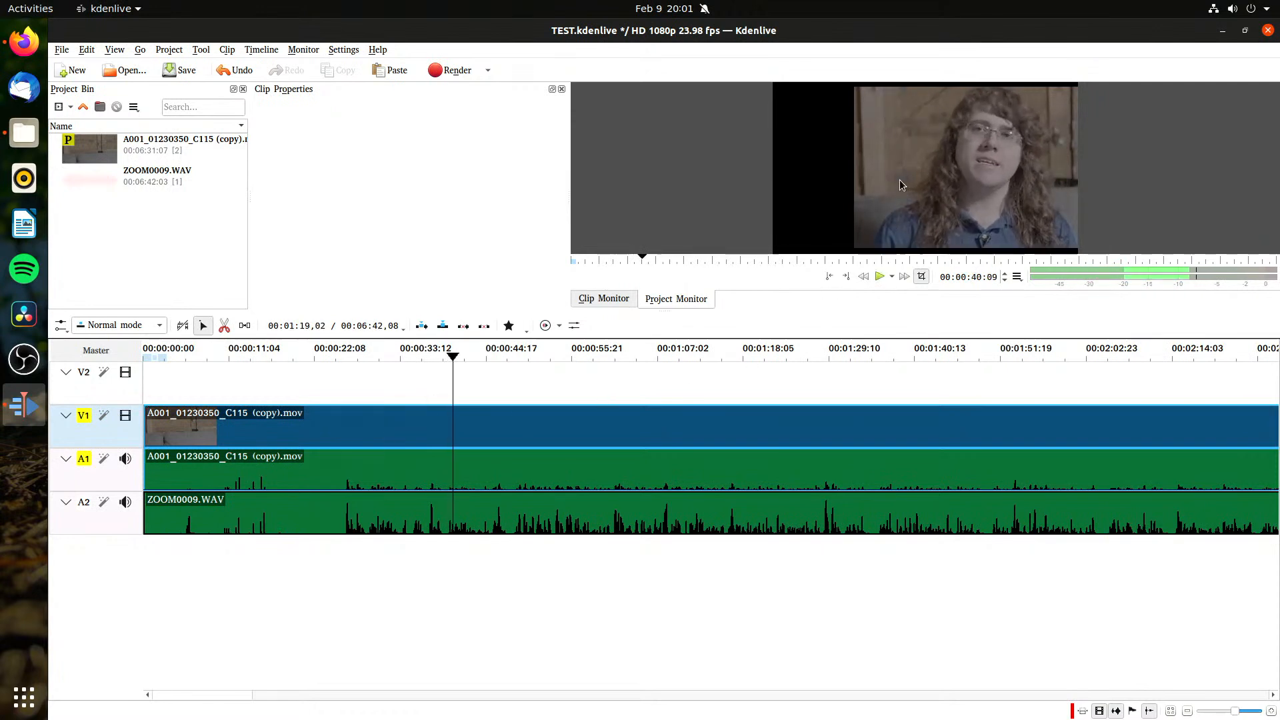
Step: Replace the camera clip on V1 and A1 with a fresh copy from the project bin, starting about 16 seconds in
{"action": "left_click", "coordinate": [560, 443]}
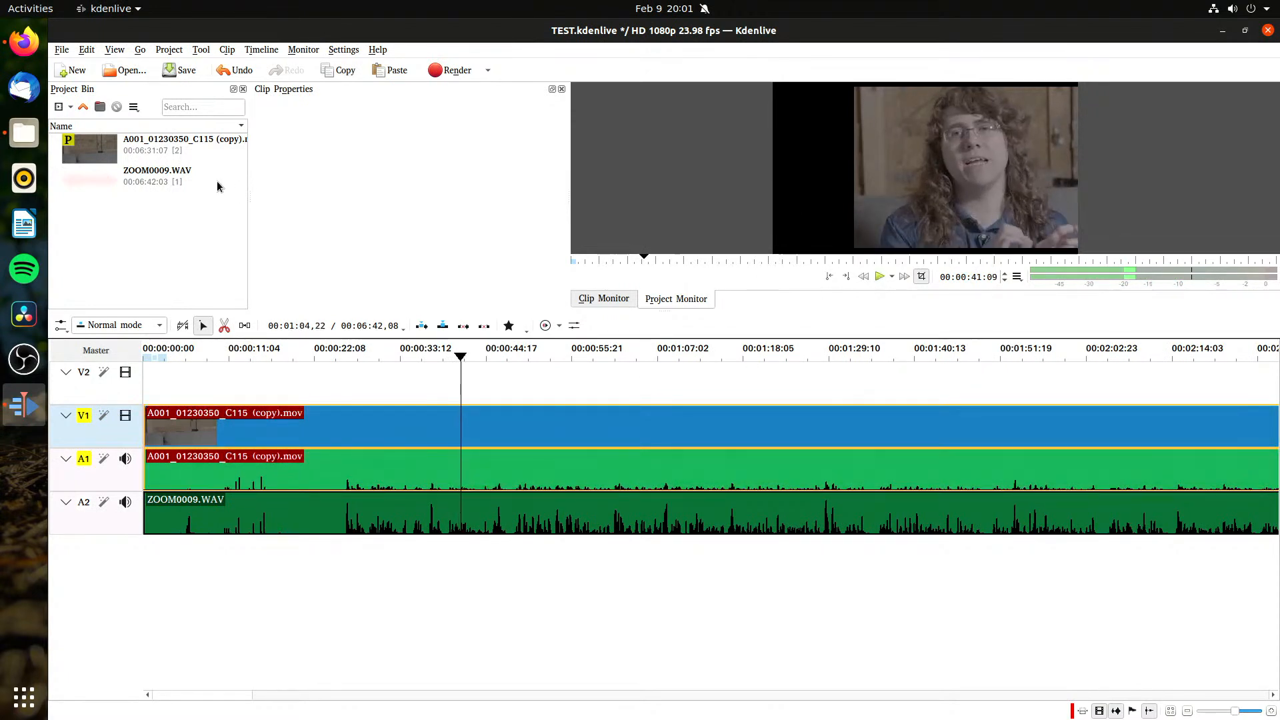
{"action": "left_click", "coordinate": [148, 152]}
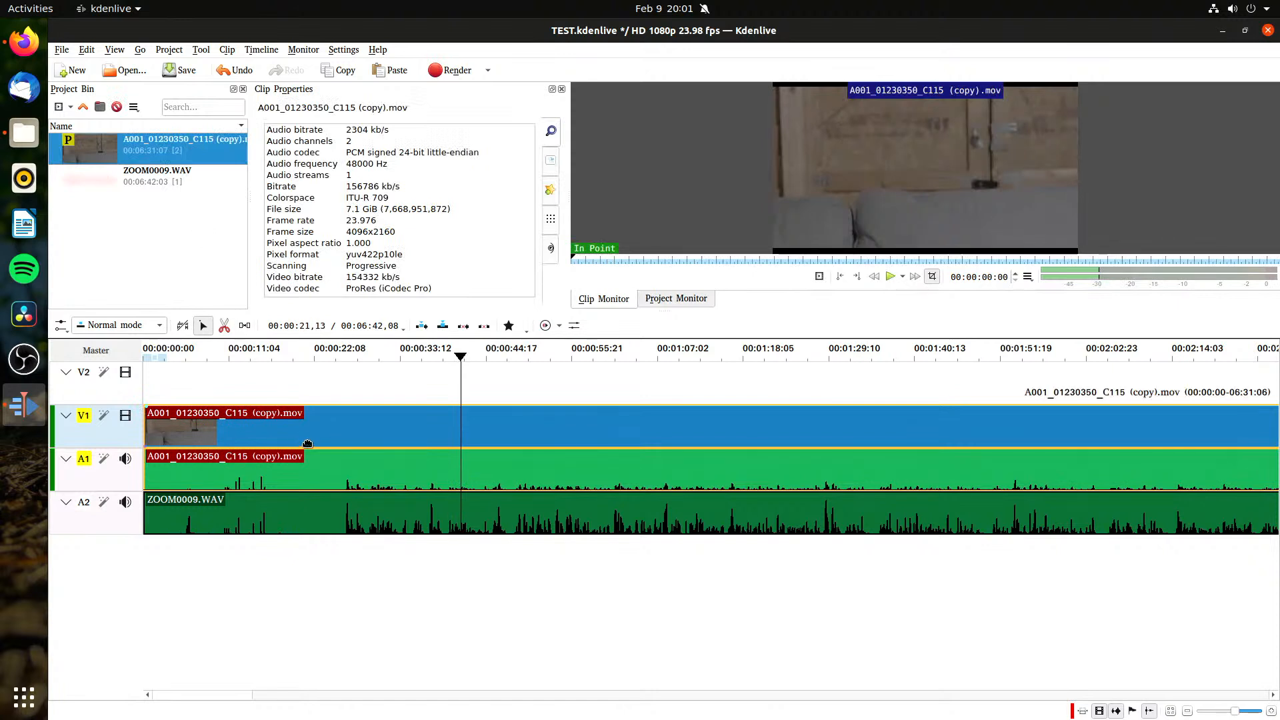
{"action": "left_click", "coordinate": [307, 444]}
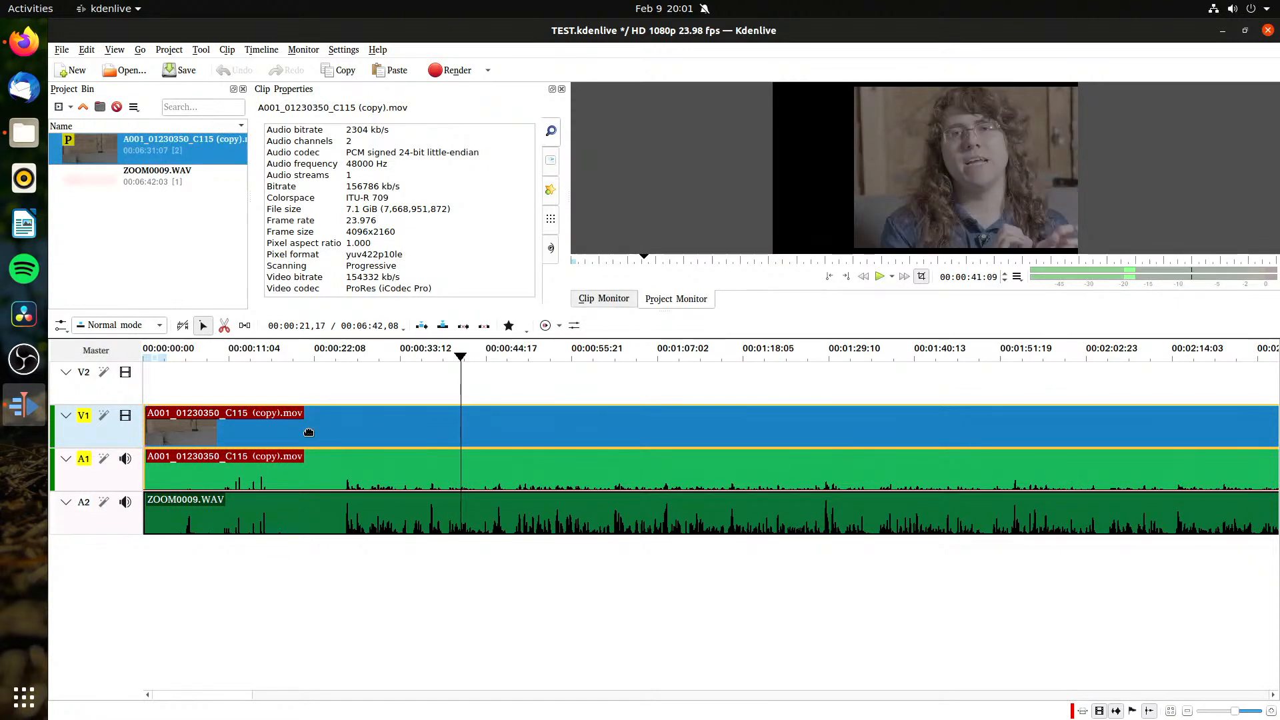
{"action": "right_click", "coordinate": [309, 432]}
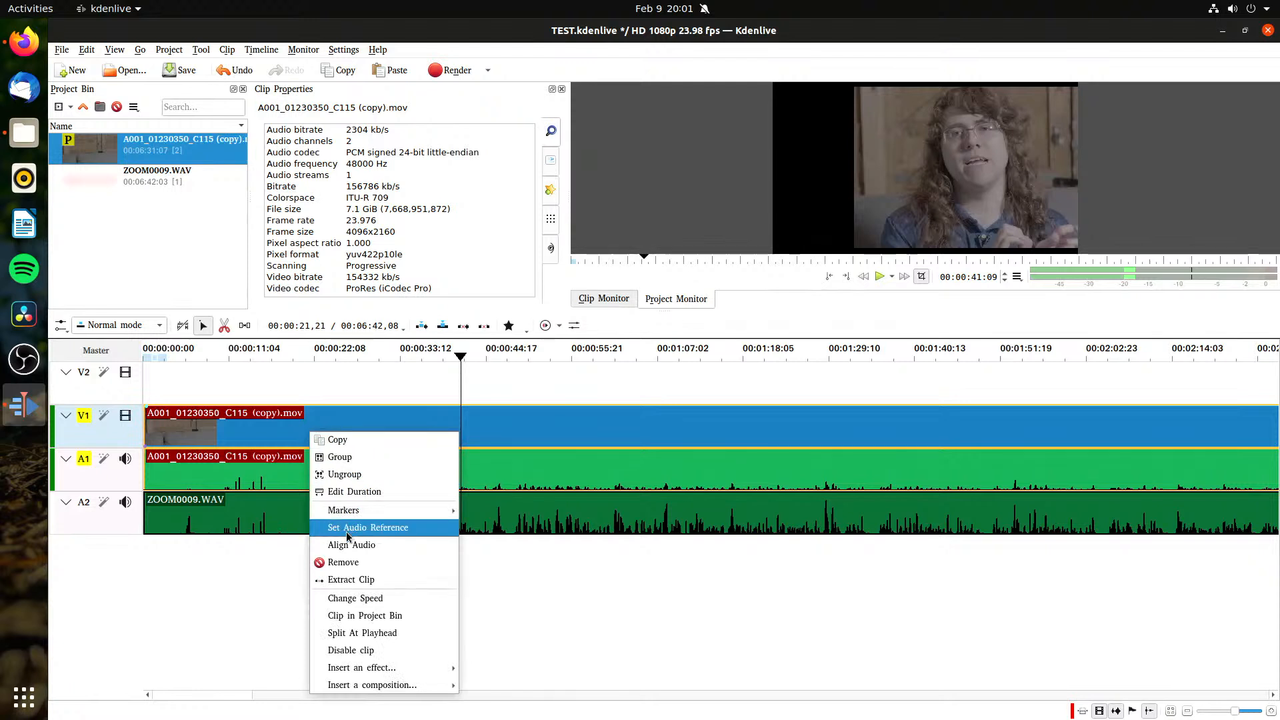
{"action": "left_click", "coordinate": [343, 563]}
{"action": "left_click_drag", "start_coordinate": [122, 138], "coordinate": [272, 427]}
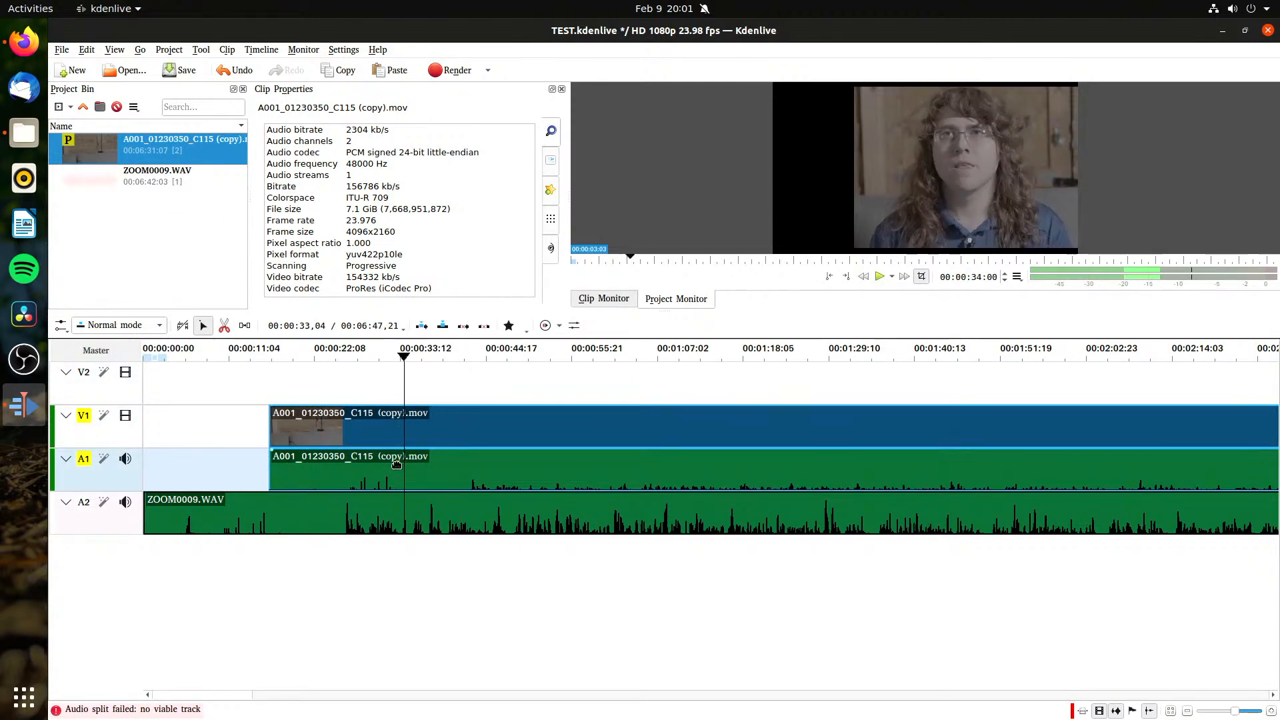
Step: Align ZOOM0009.WAV to the camera clip, using the camera audio as reference, and save the project
{"action": "right_click", "coordinate": [396, 463]}
{"action": "left_click", "coordinate": [499, 545]}
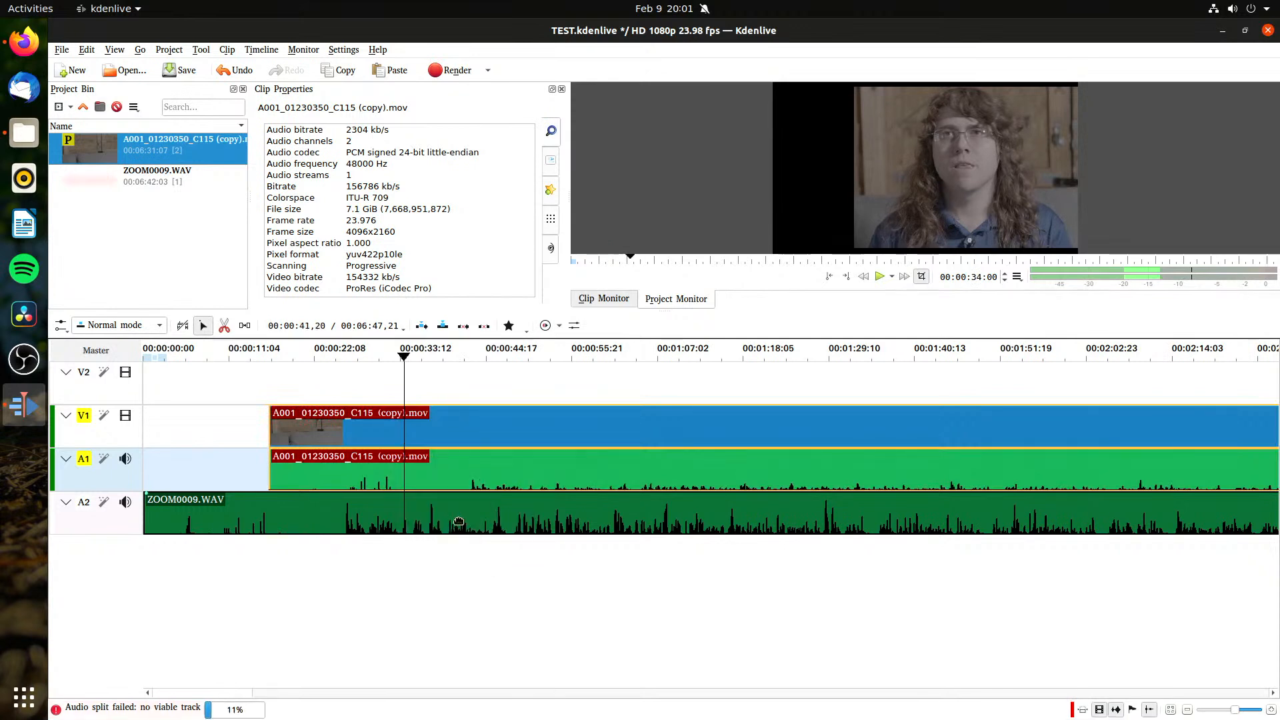
{"action": "left_click", "coordinate": [467, 517]}
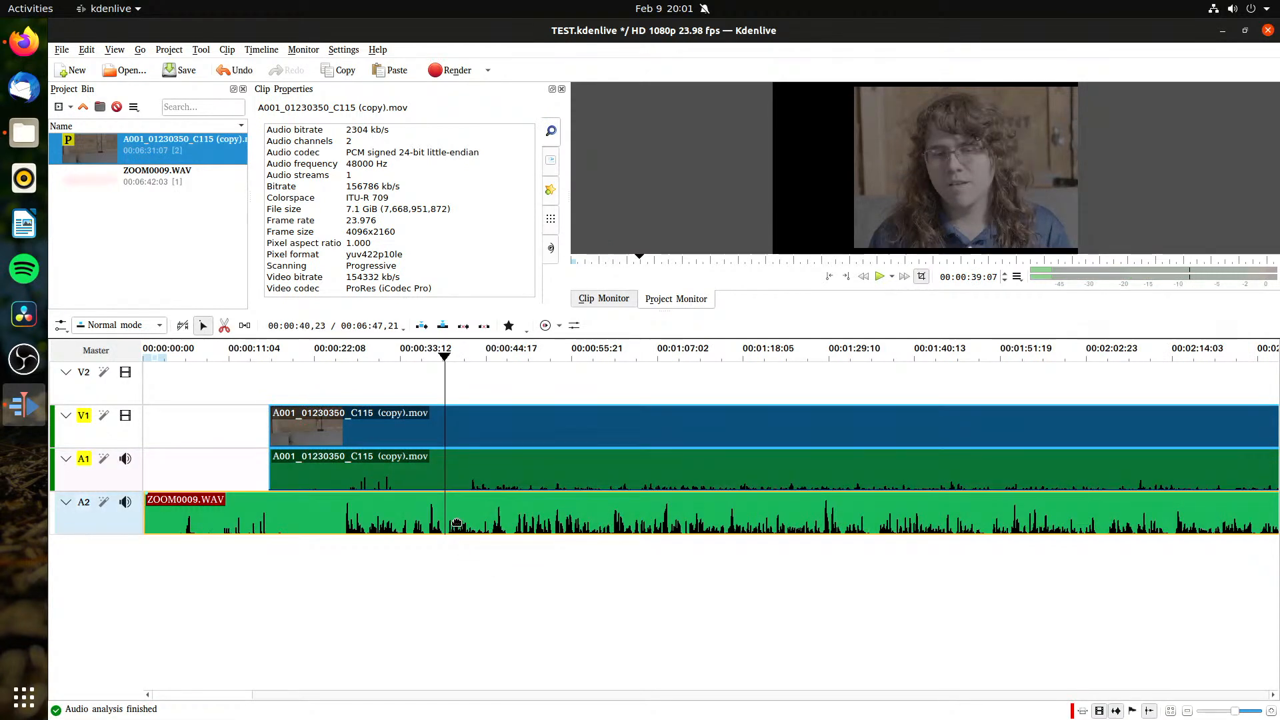
{"action": "left_click", "coordinate": [456, 480], "text": "shift"}
{"action": "right_click", "coordinate": [447, 512]}
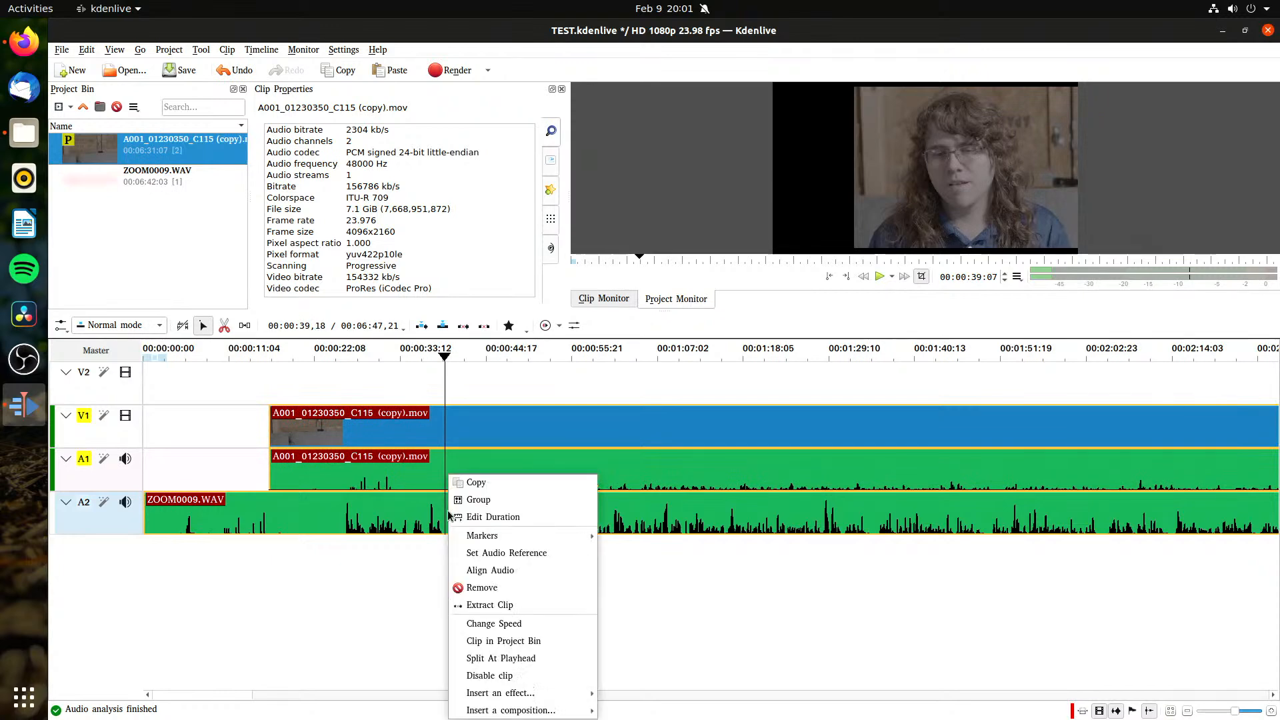
{"action": "left_click", "coordinate": [490, 571]}
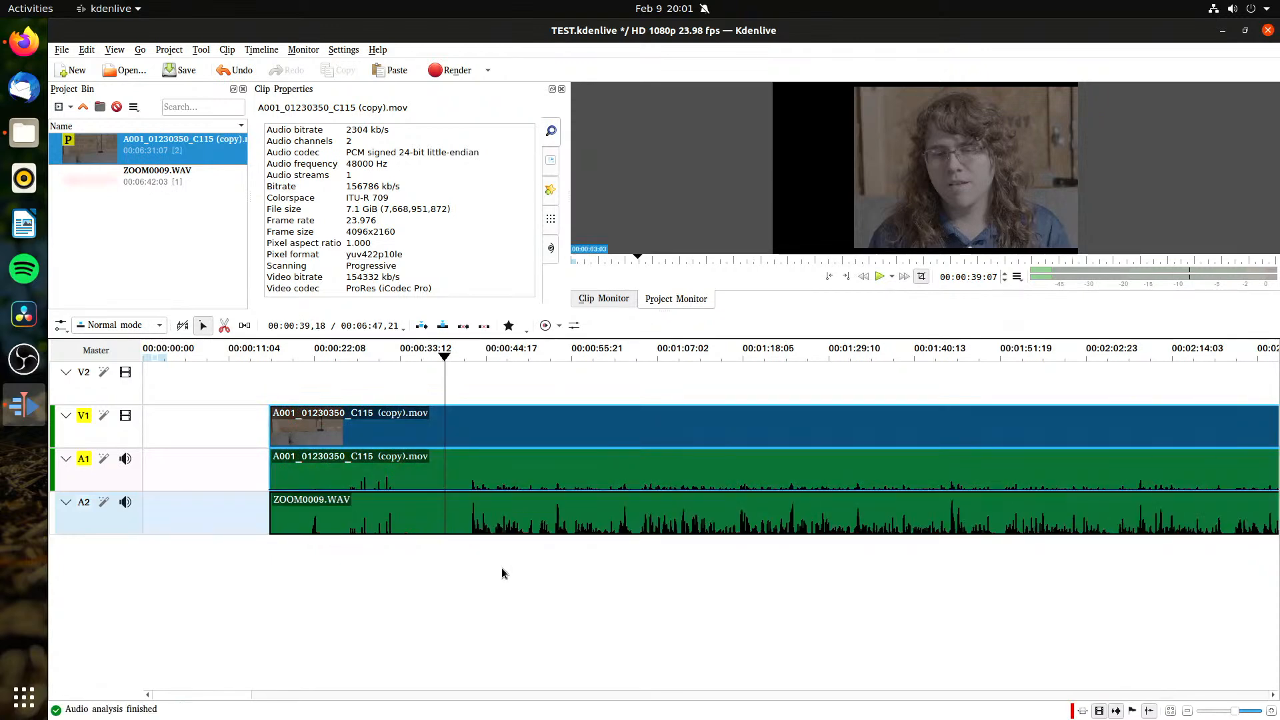
{"action": "key", "text": "ctrl+s"}
Step: Move the aligned camera clip and ZOOM0009.WAV together back to the start of the timeline
{"action": "left_click_drag", "start_coordinate": [222, 454], "coordinate": [361, 457]}
{"action": "left_click", "coordinate": [392, 426]}
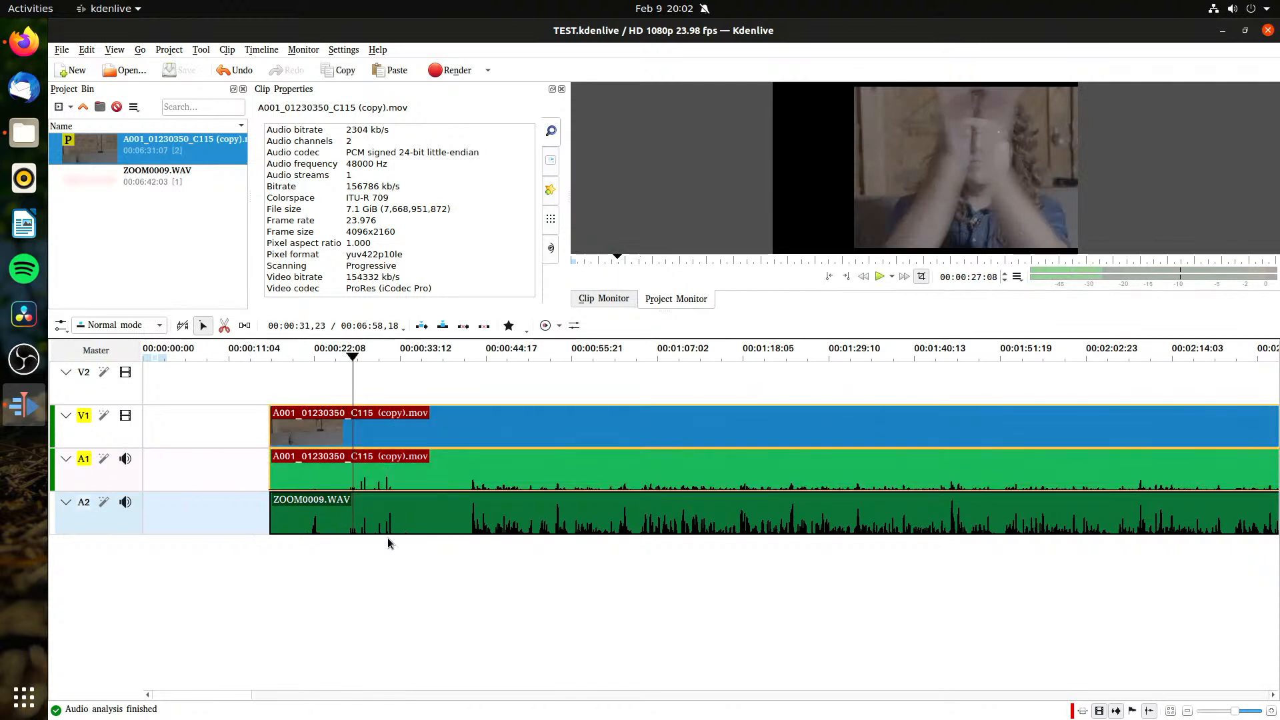
{"action": "left_click", "coordinate": [390, 521], "text": "shift"}
{"action": "left_click_drag", "start_coordinate": [467, 442], "coordinate": [234, 408]}
Step: Play the synced timeline from several points and scrub through the footage to about 01:26
{"action": "left_click", "coordinate": [218, 370]}
{"action": "key", "text": "space"}
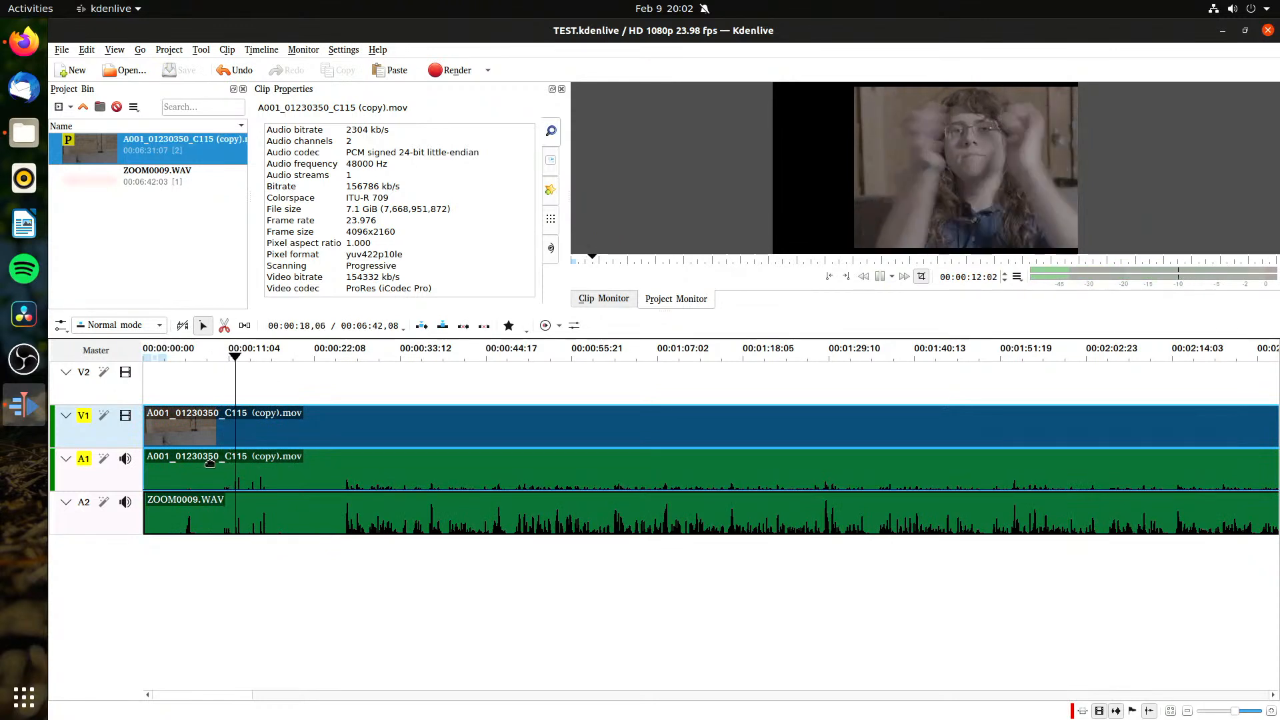
{"action": "left_click", "coordinate": [185, 244]}
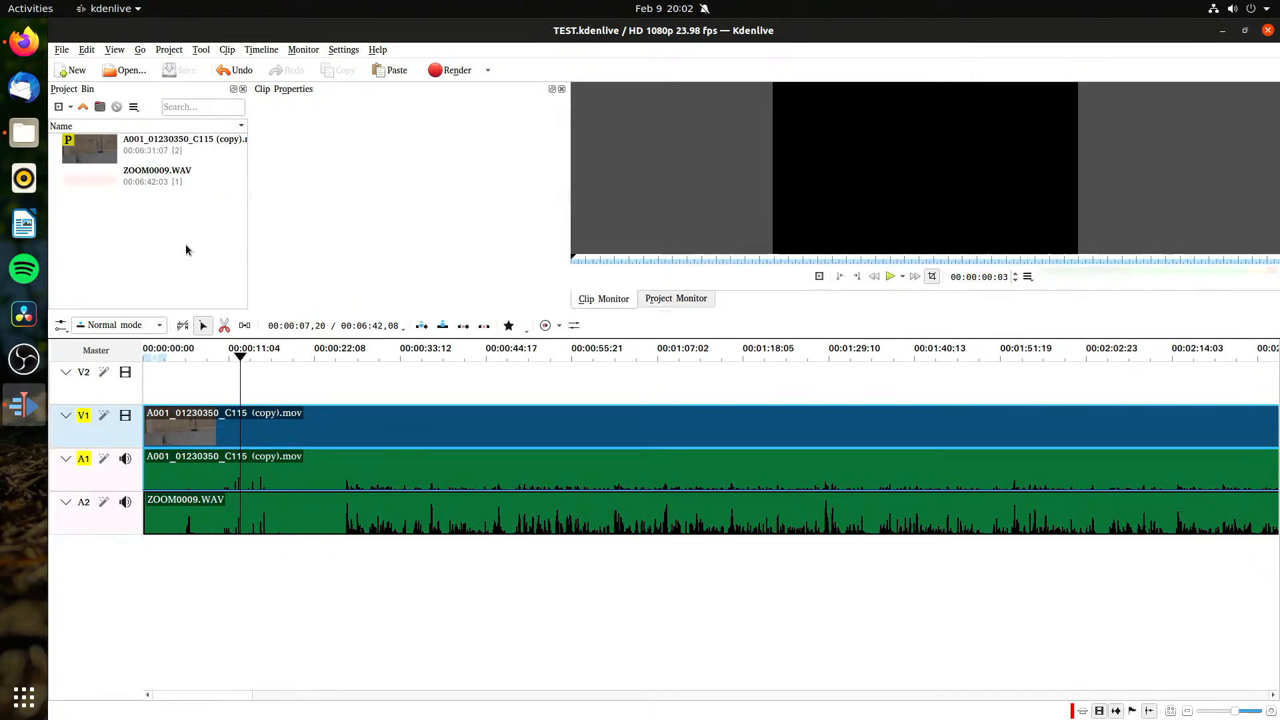
{"action": "left_click", "coordinate": [334, 386]}
{"action": "left_click", "coordinate": [370, 375]}
{"action": "key", "text": "space"}
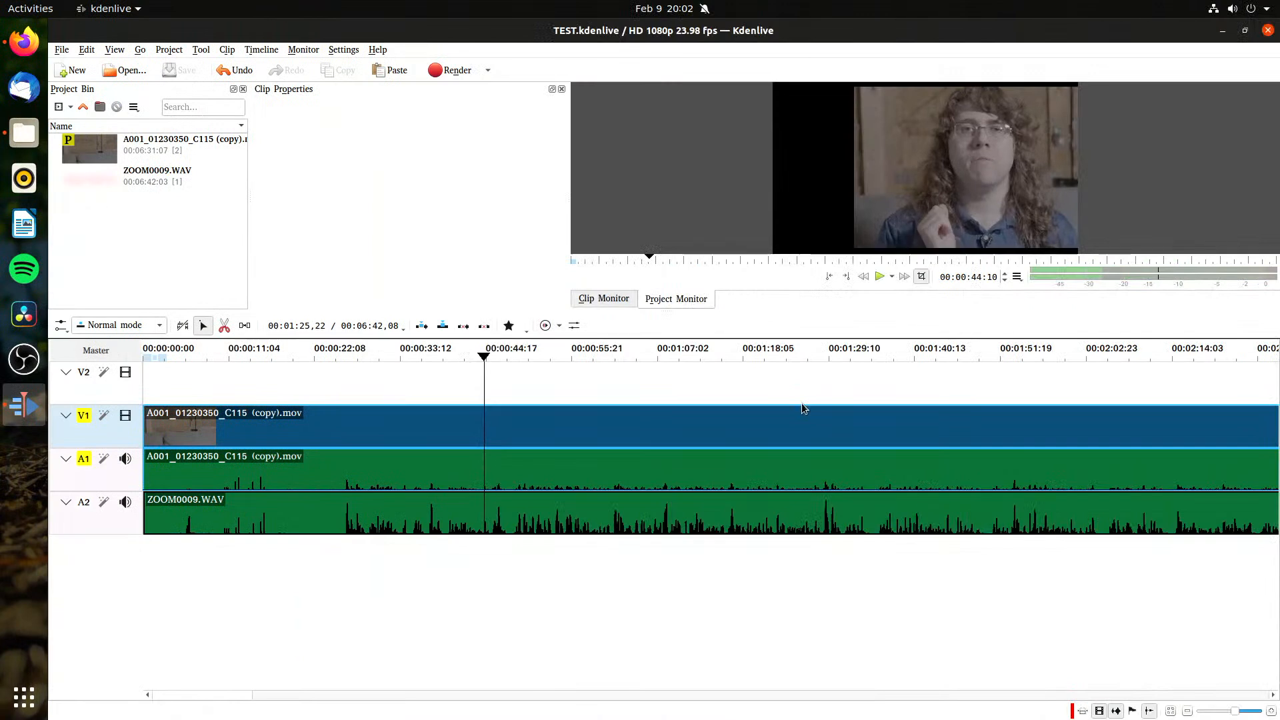
{"action": "mouse_move", "coordinate": [552, 356]}
{"action": "left_mouse_down"}
{"action": "mouse_move", "coordinate": [942, 375]}
{"action": "mouse_move", "coordinate": [808, 398]}
{"action": "left_mouse_up"}
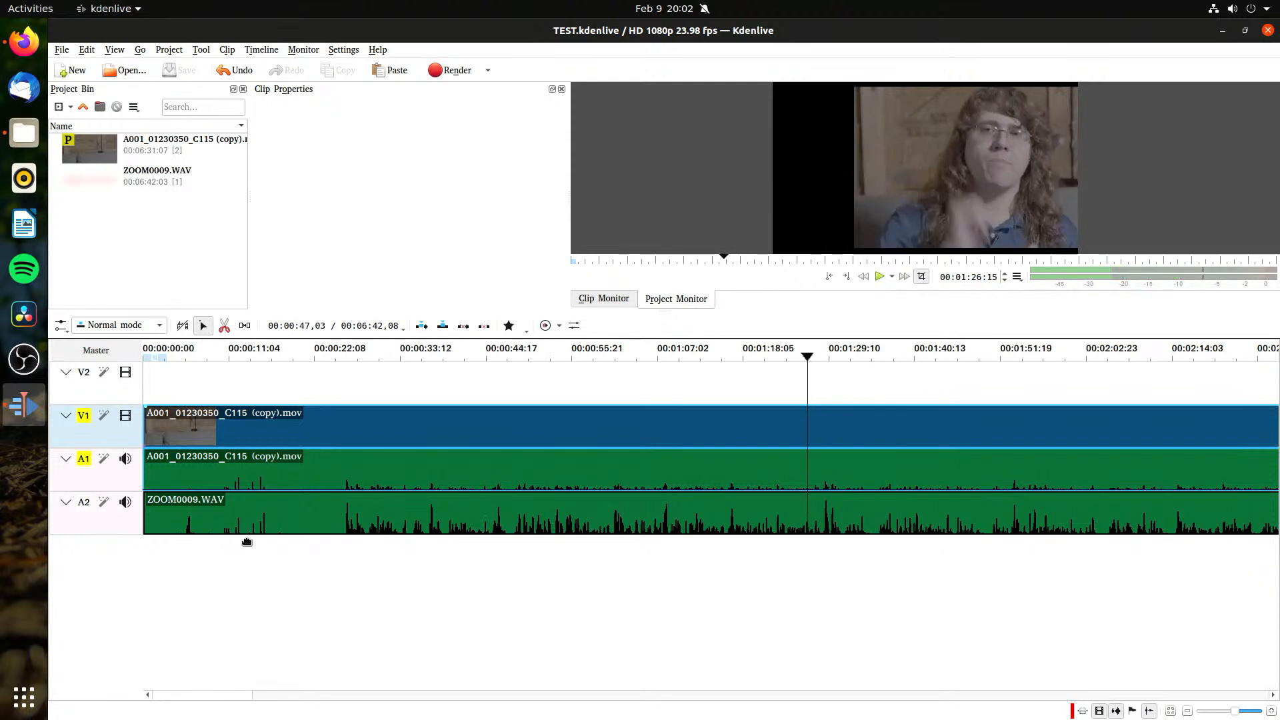
Step: Show the Compositions list and add a Transform composition to the camera clip on V1
{"action": "left_click", "coordinate": [126, 418]}
{"action": "left_click", "coordinate": [127, 419]}
{"action": "left_click", "coordinate": [211, 449]}
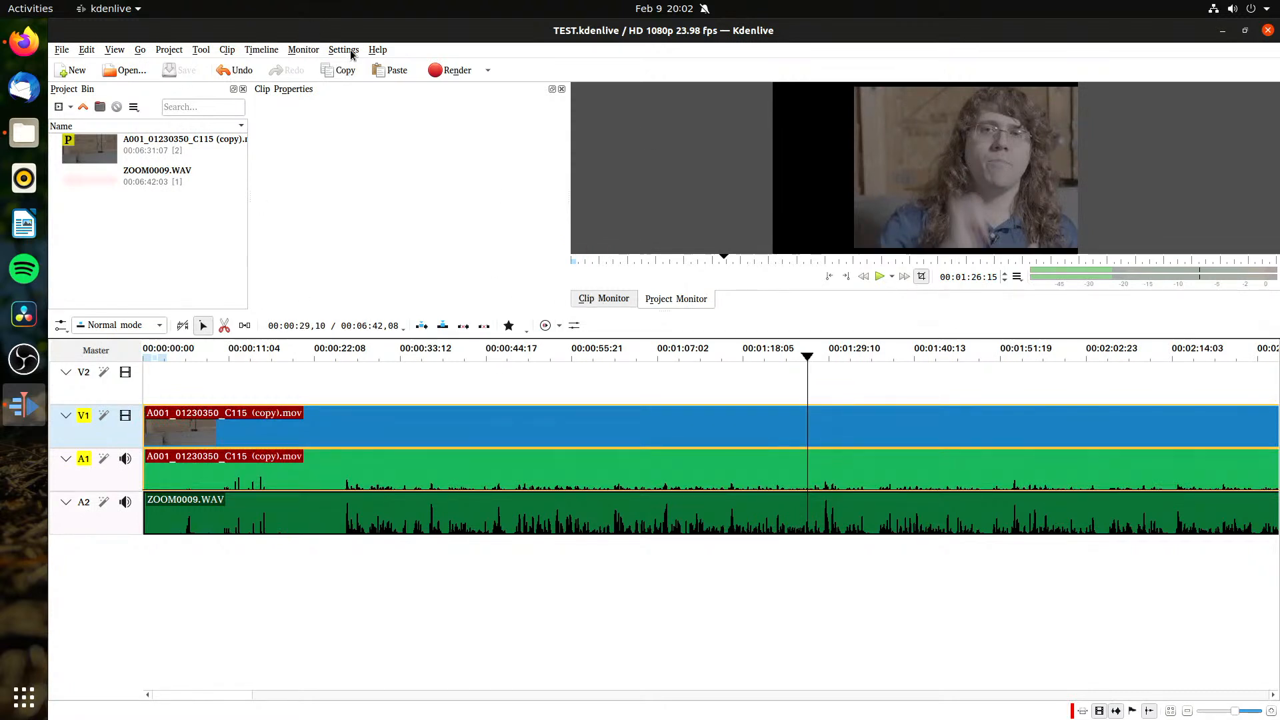
{"action": "right_click", "coordinate": [567, 241]}
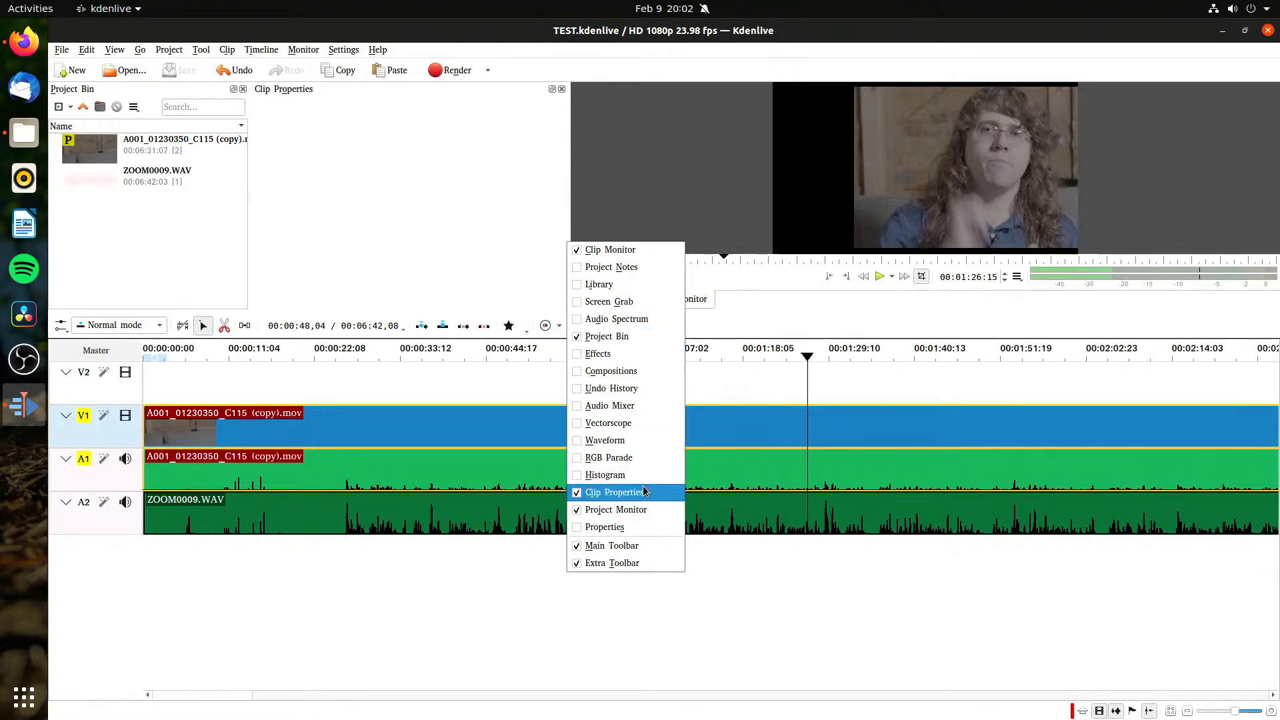
{"action": "left_click", "coordinate": [621, 374]}
{"action": "scroll", "coordinate": [564, 207], "scroll_direction": "down", "scroll_amount": 3}
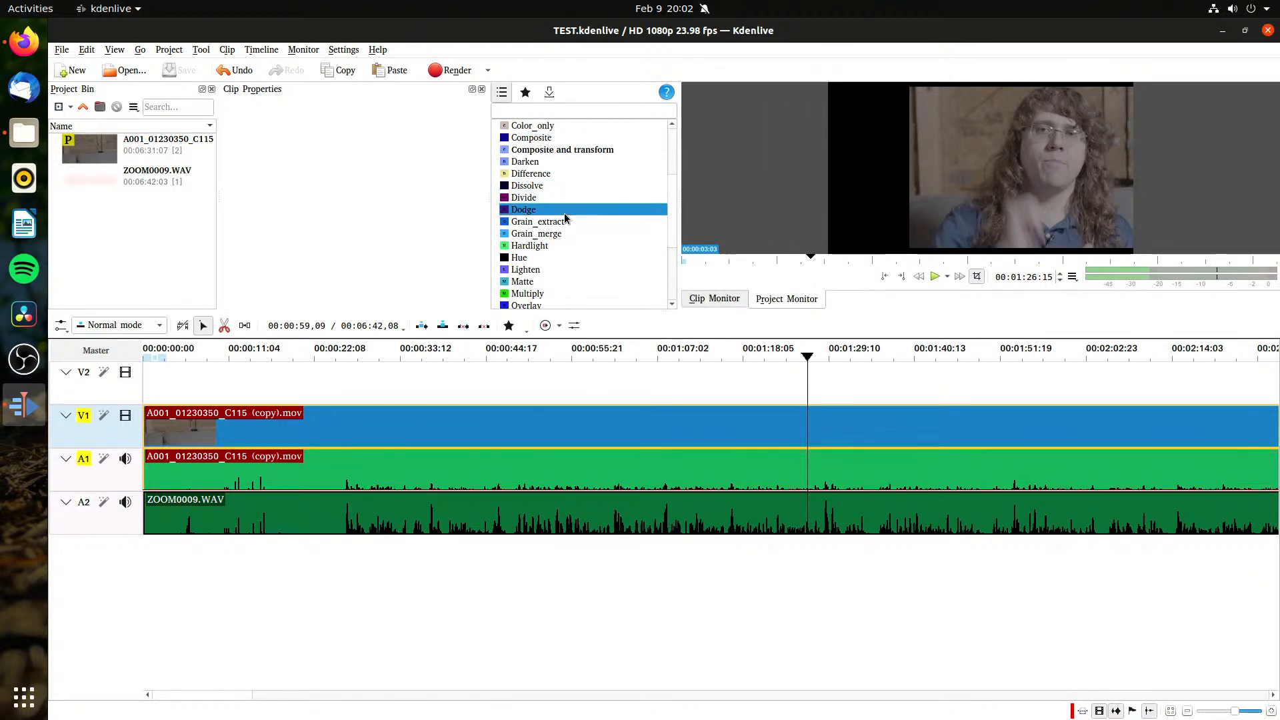
{"action": "scroll", "coordinate": [560, 213], "scroll_direction": "down", "scroll_amount": 3}
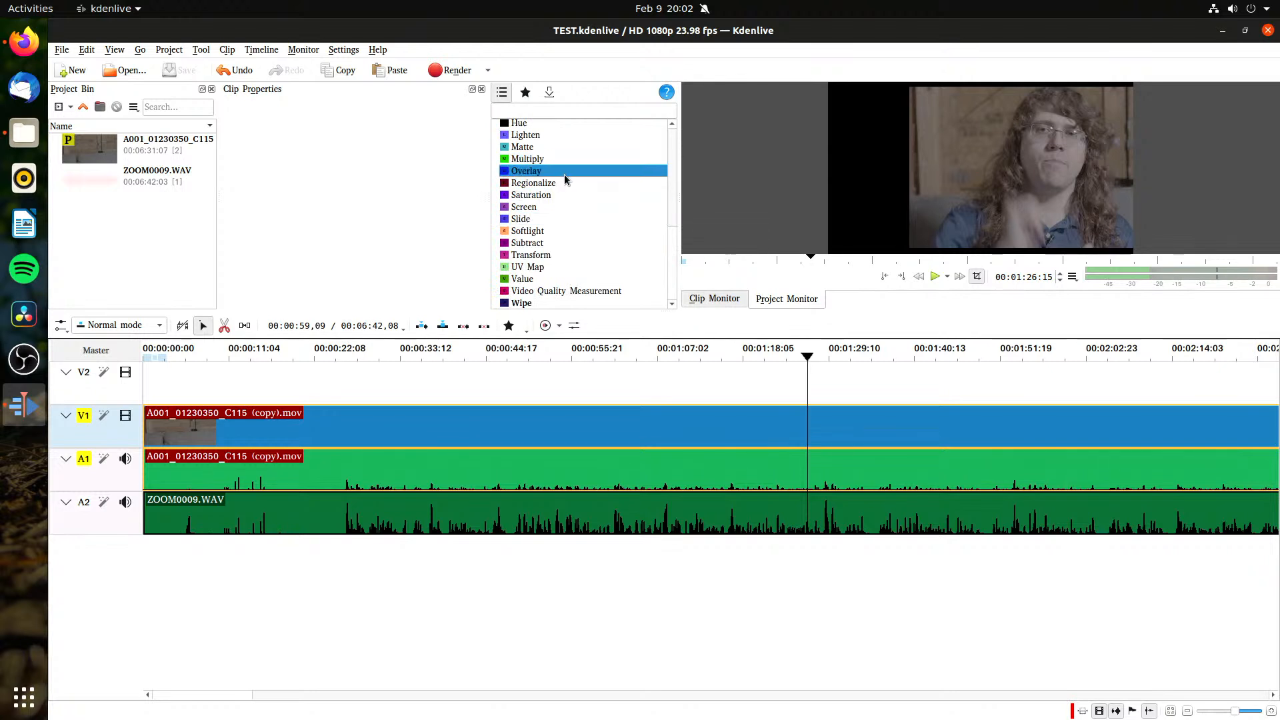
{"action": "left_click_drag", "start_coordinate": [571, 255], "coordinate": [531, 438]}
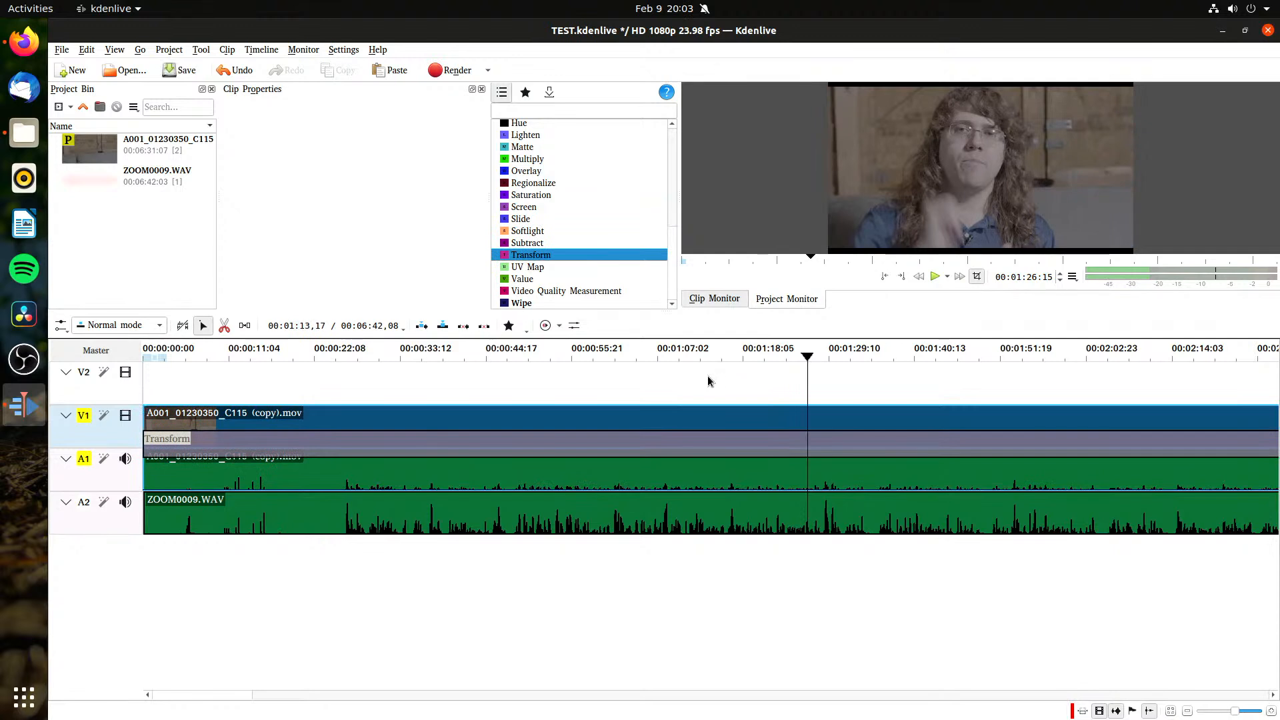
Step: Replace the Transform composition on the V1 camera clip with a fresh one and save the project
{"action": "left_click", "coordinate": [593, 437]}
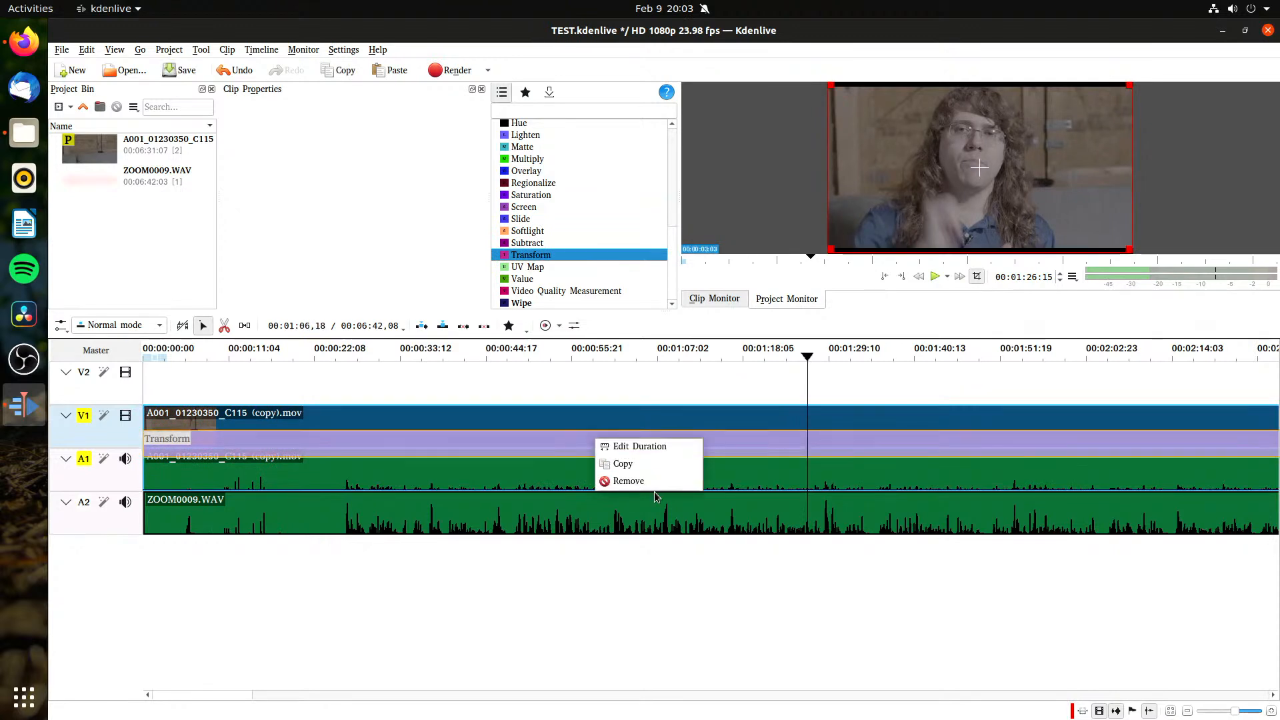
{"action": "left_click", "coordinate": [630, 480]}
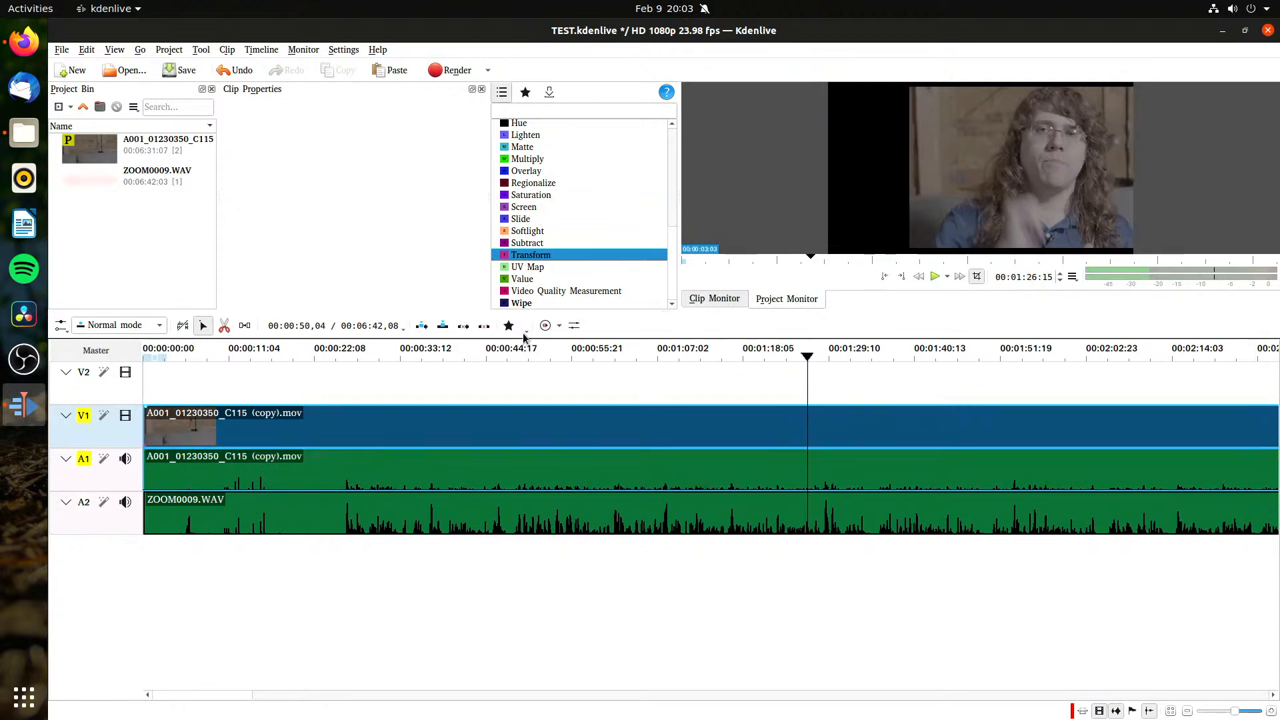
{"action": "left_click_drag", "start_coordinate": [523, 255], "coordinate": [501, 458]}
{"action": "key", "text": "ctrl+s"}
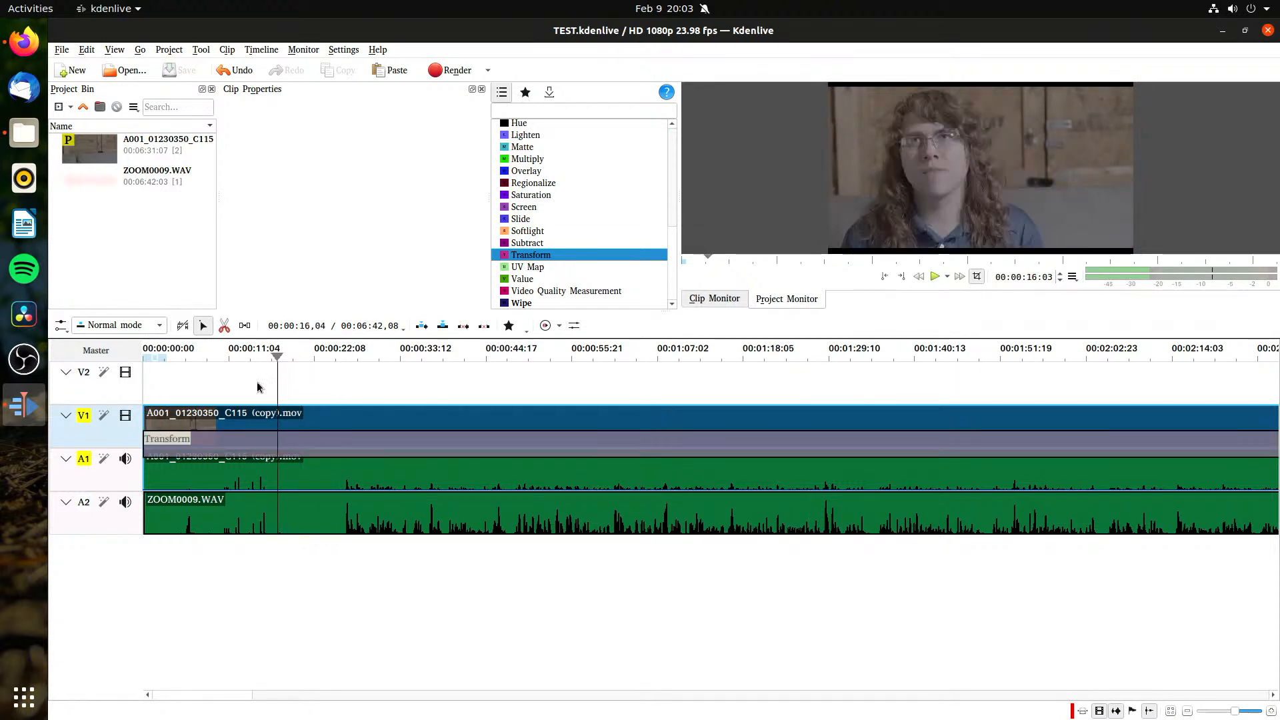
Step: Play the timeline from the start, scrub to about 00:35, and play on briefly to check playback with the Transform composition
{"action": "key", "text": "Home"}
{"action": "key", "text": "space"}
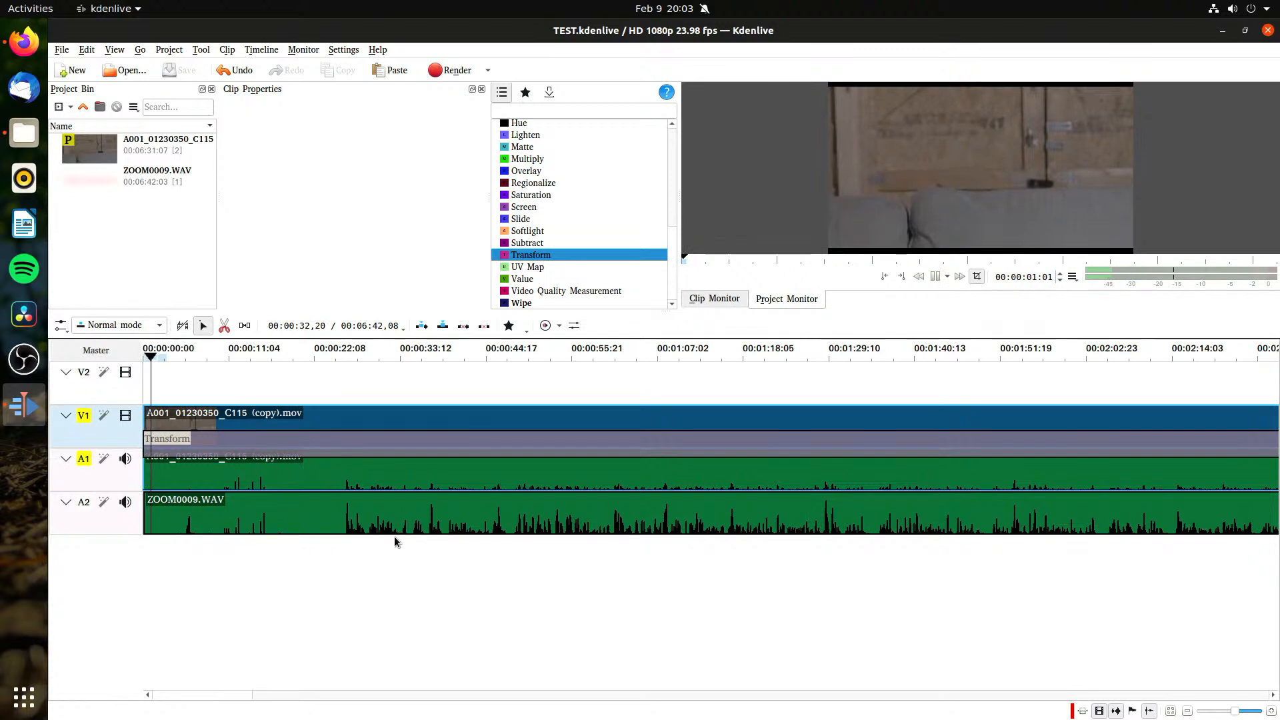
{"action": "left_click", "coordinate": [232, 363]}
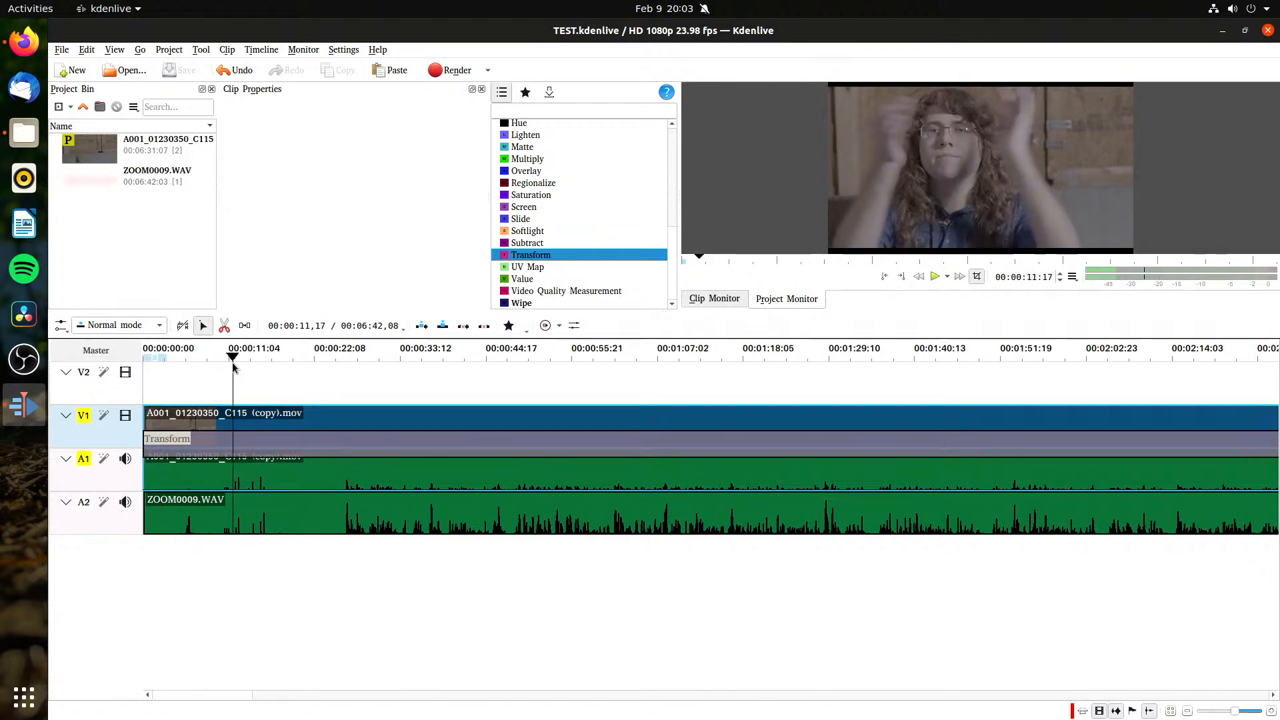
{"action": "left_click_drag", "start_coordinate": [249, 364], "coordinate": [412, 360]}
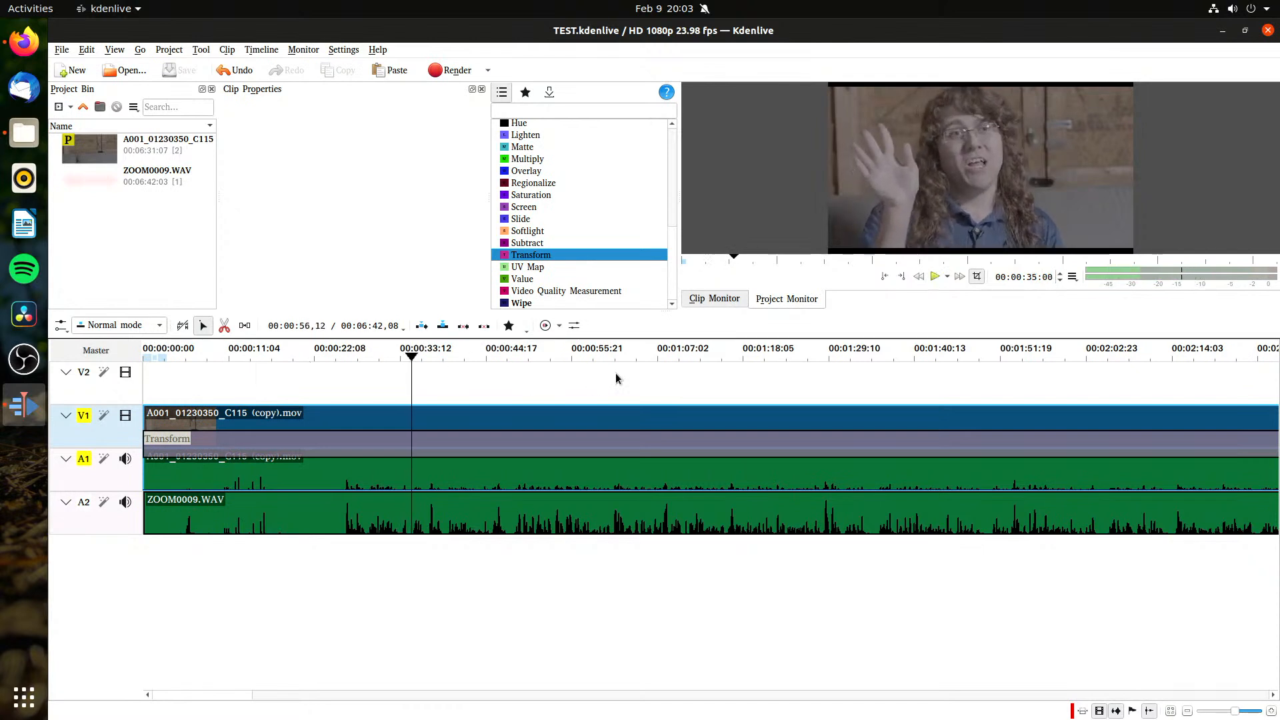
{"action": "right_click", "coordinate": [934, 163]}
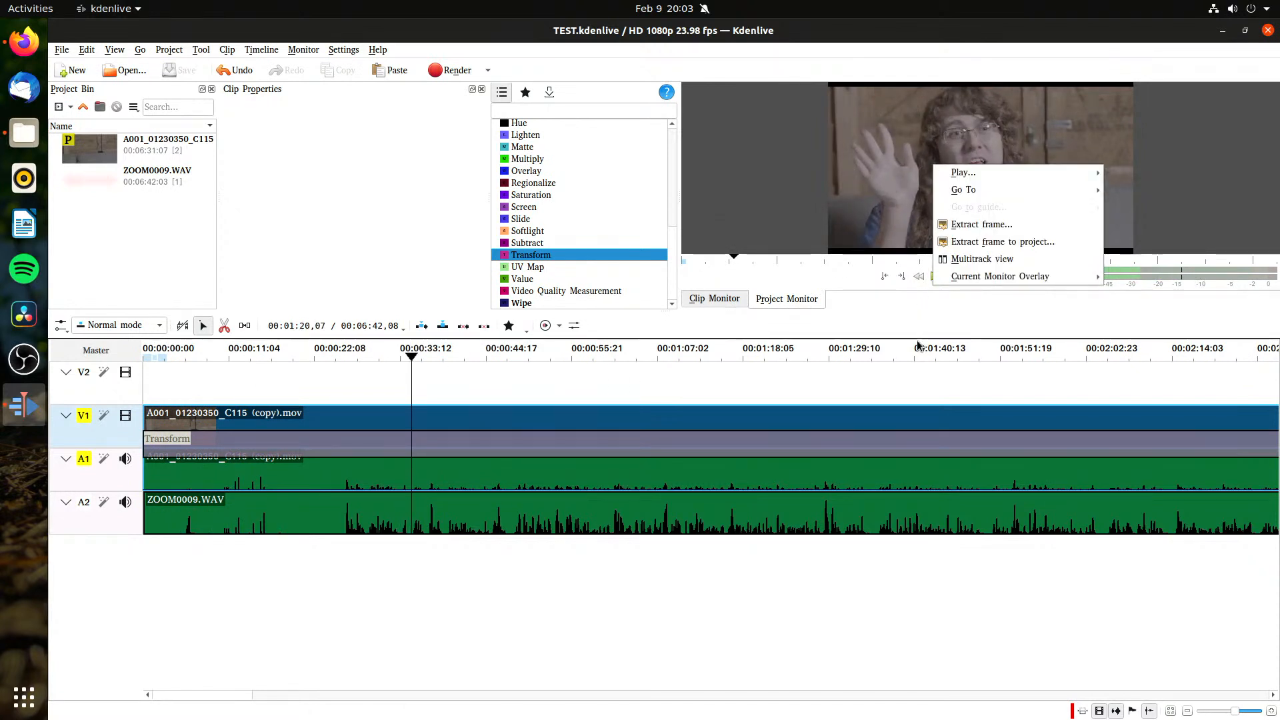
{"action": "left_click", "coordinate": [959, 353]}
{"action": "key", "text": "space"}
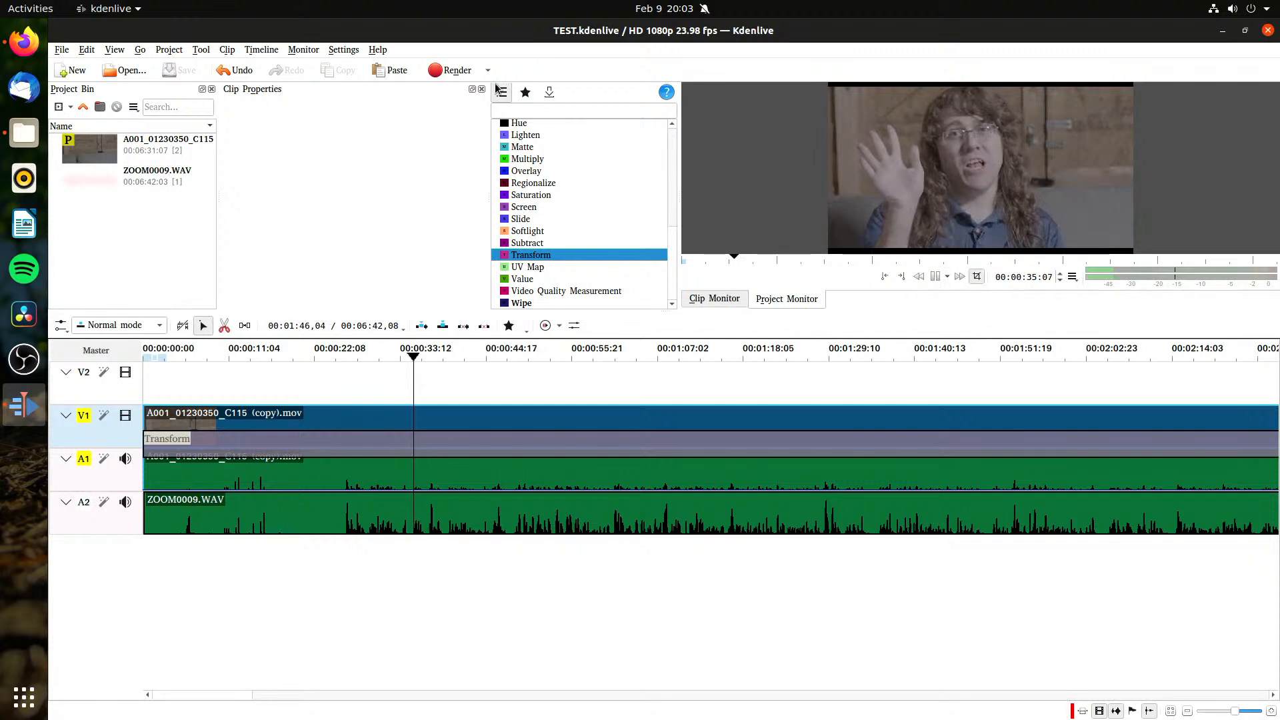
{"action": "left_click", "coordinate": [345, 50]}
{"action": "left_click", "coordinate": [794, 142]}
{"action": "key", "text": "space"}
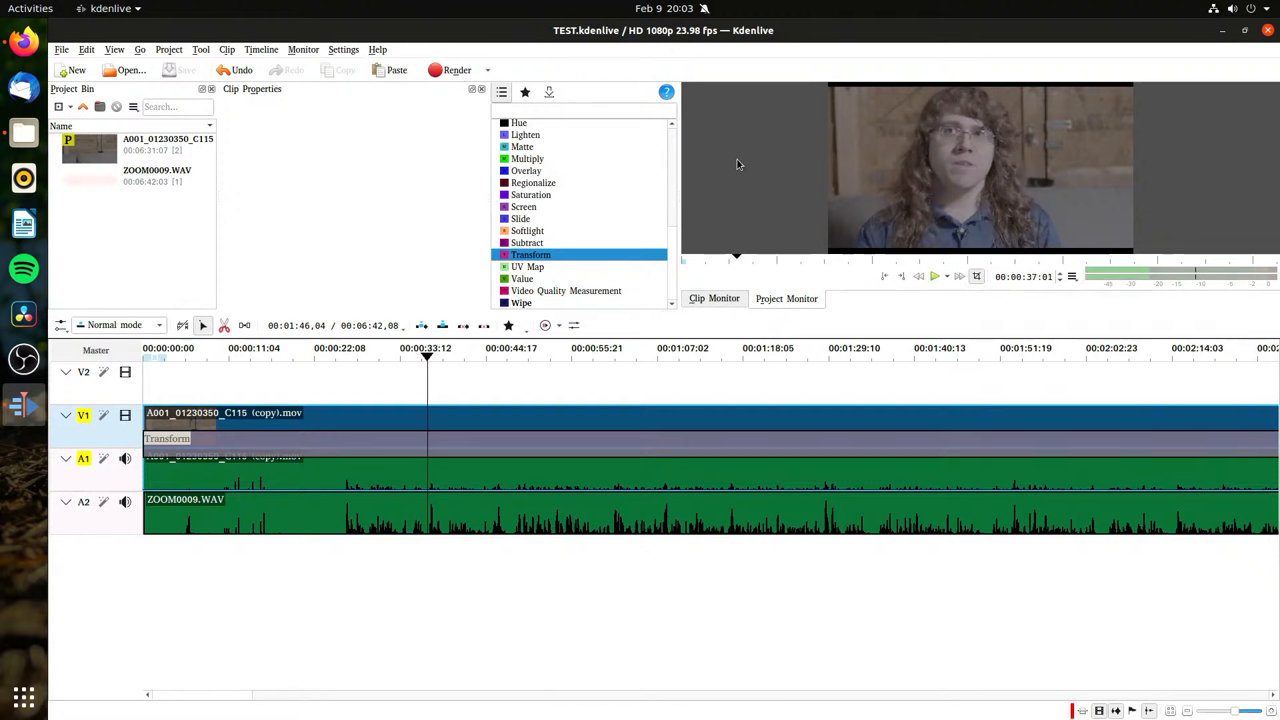
Step: Open the Kdenlive configuration and examine the Proxy Clips, Timeline, Environment and Playback settings
{"action": "left_click", "coordinate": [343, 50]}
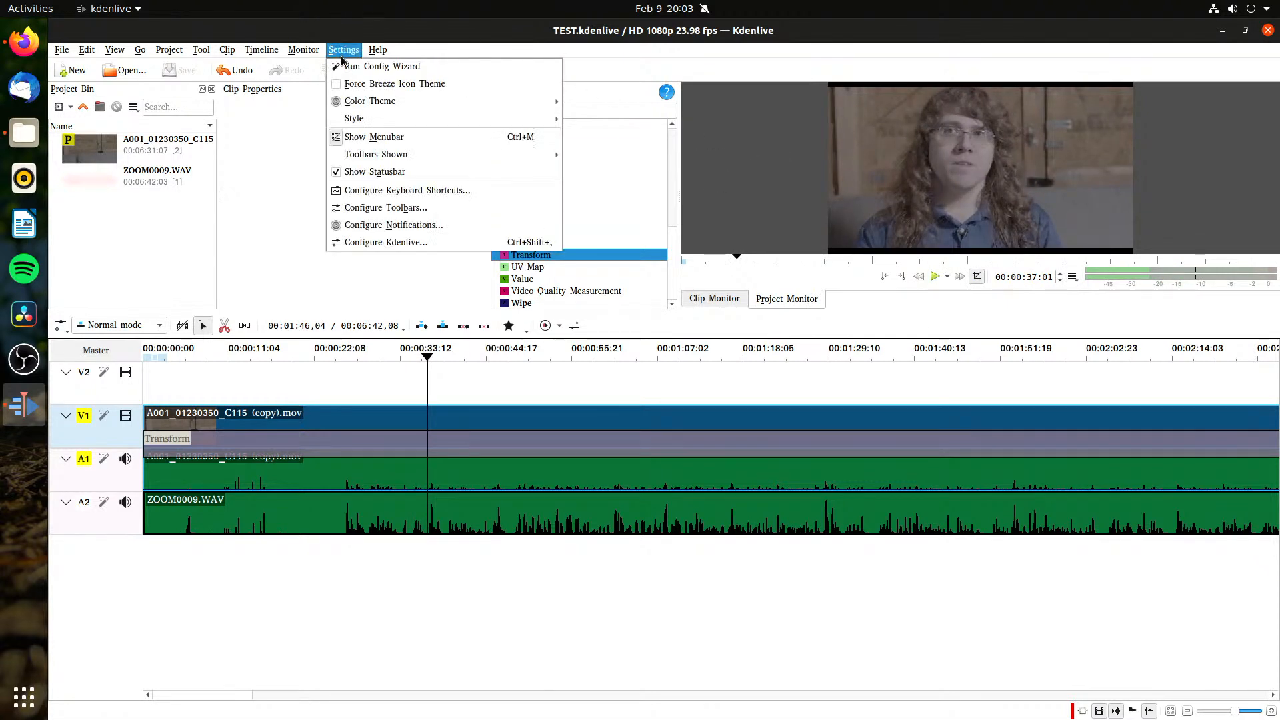
{"action": "left_click", "coordinate": [399, 243]}
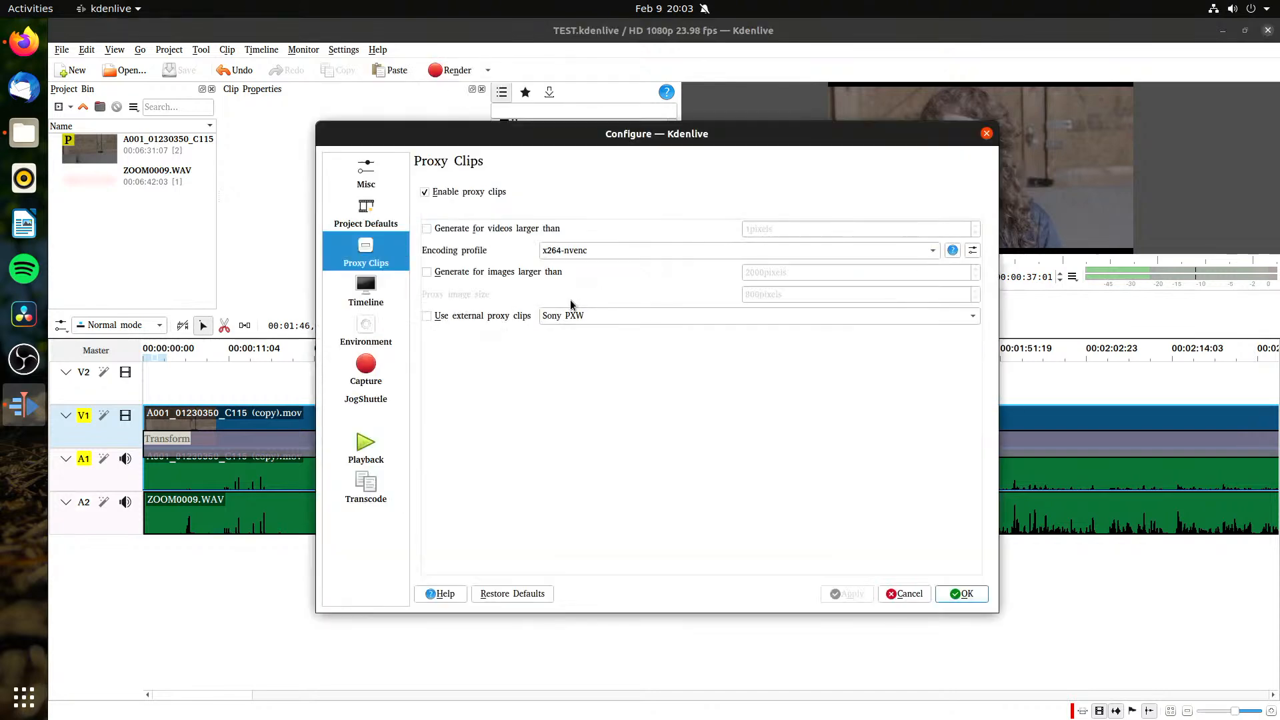
{"action": "left_click", "coordinate": [383, 295]}
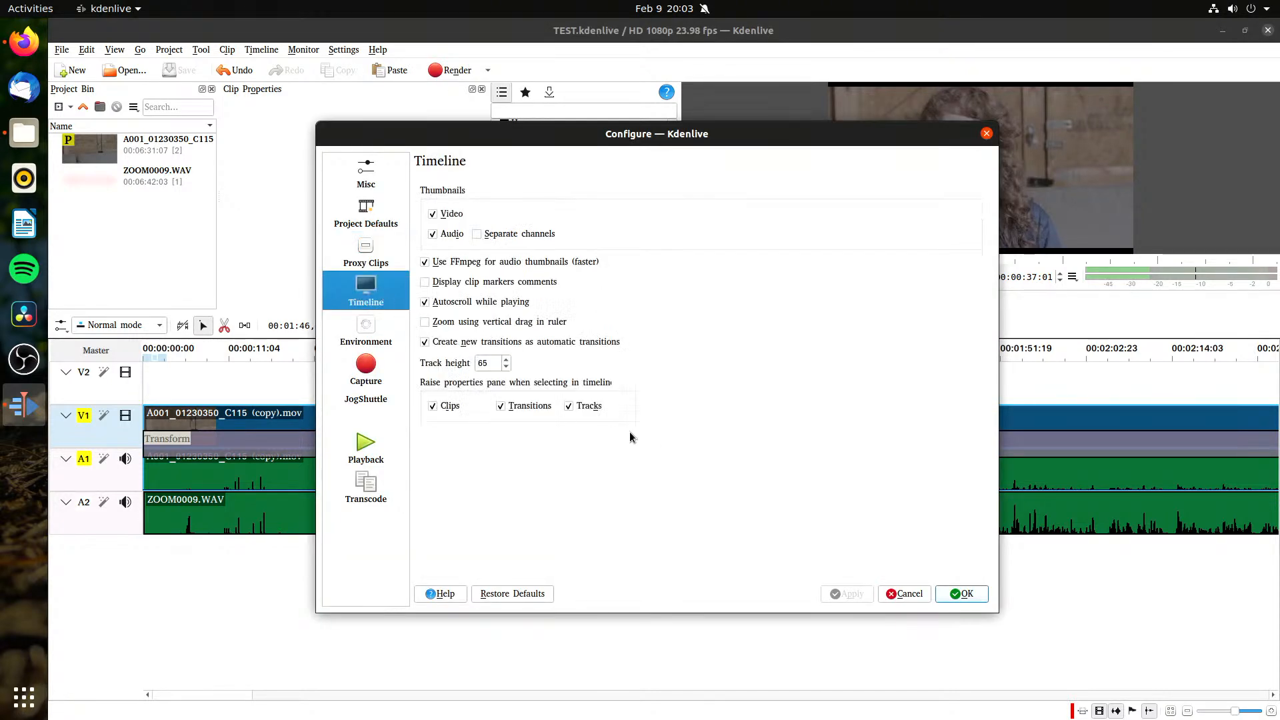
{"action": "left_click", "coordinate": [378, 326]}
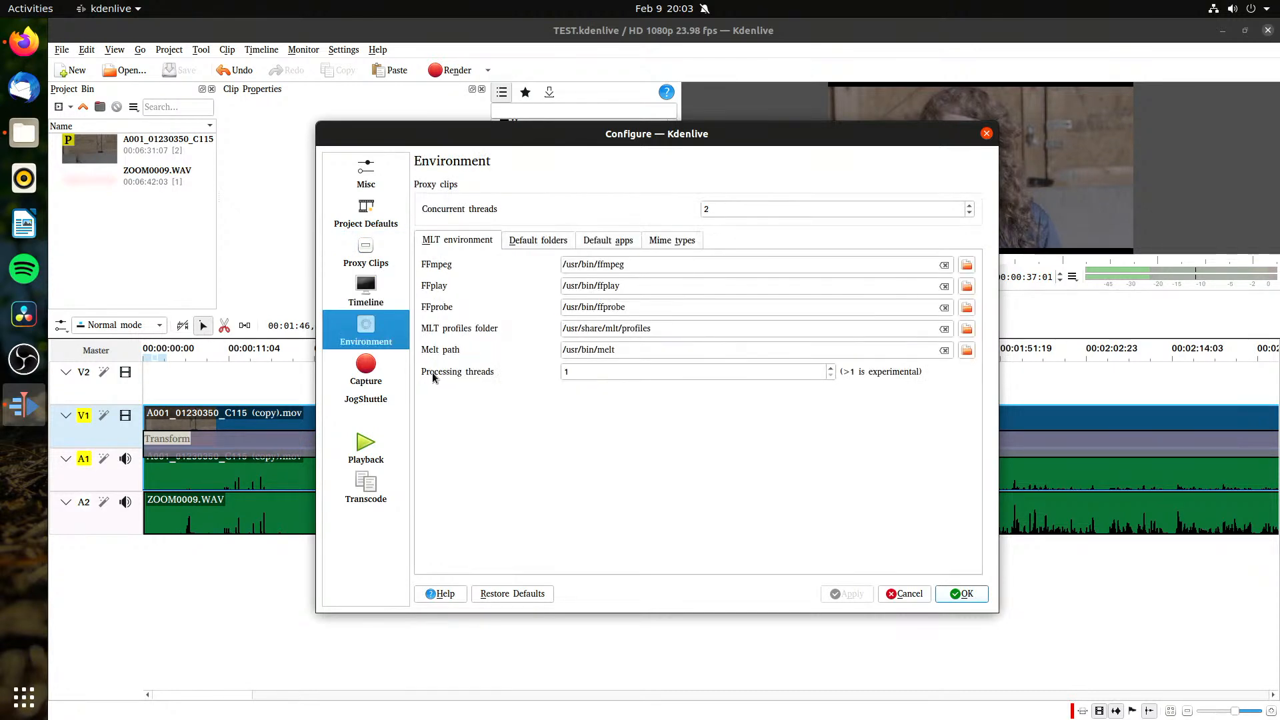
{"action": "left_click", "coordinate": [393, 449]}
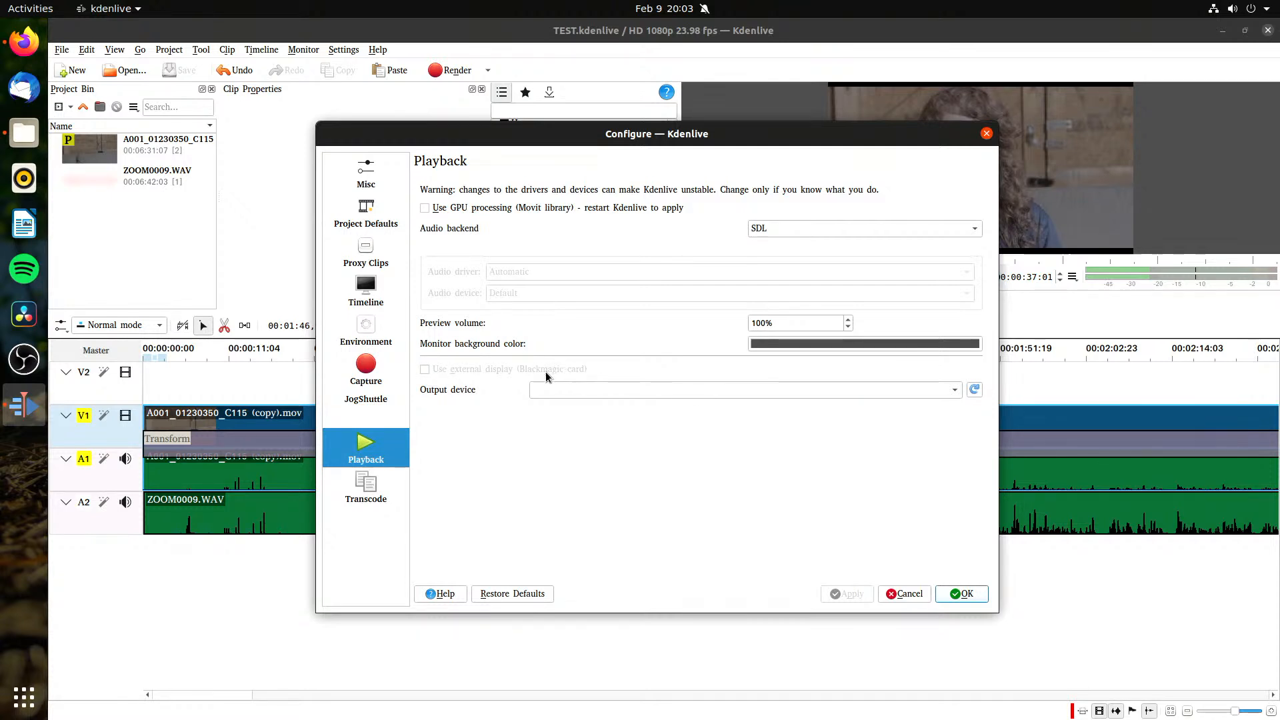
Step: Examine the Transcode, Timeline, Project Defaults with its Timeline Preview formats, and Misc settings, and close the configuration without changing anything
{"action": "left_click", "coordinate": [380, 489]}
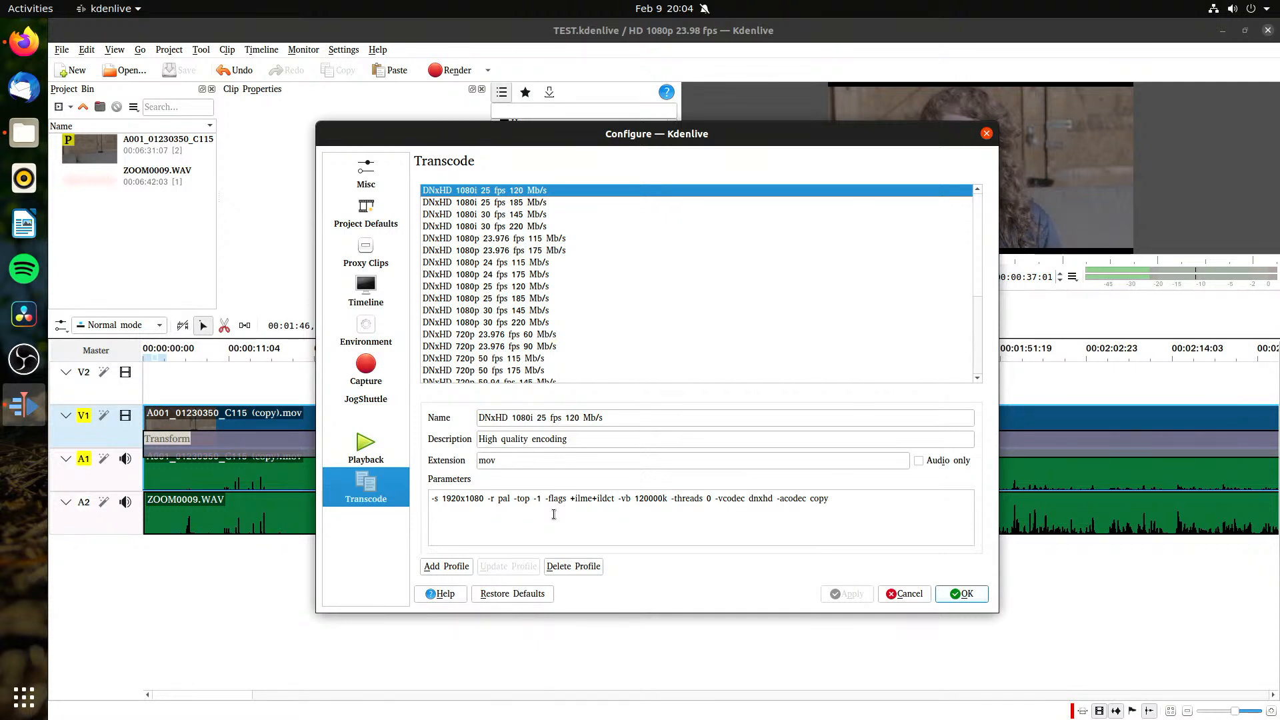
{"action": "left_click", "coordinate": [345, 262]}
{"action": "left_click", "coordinate": [375, 278]}
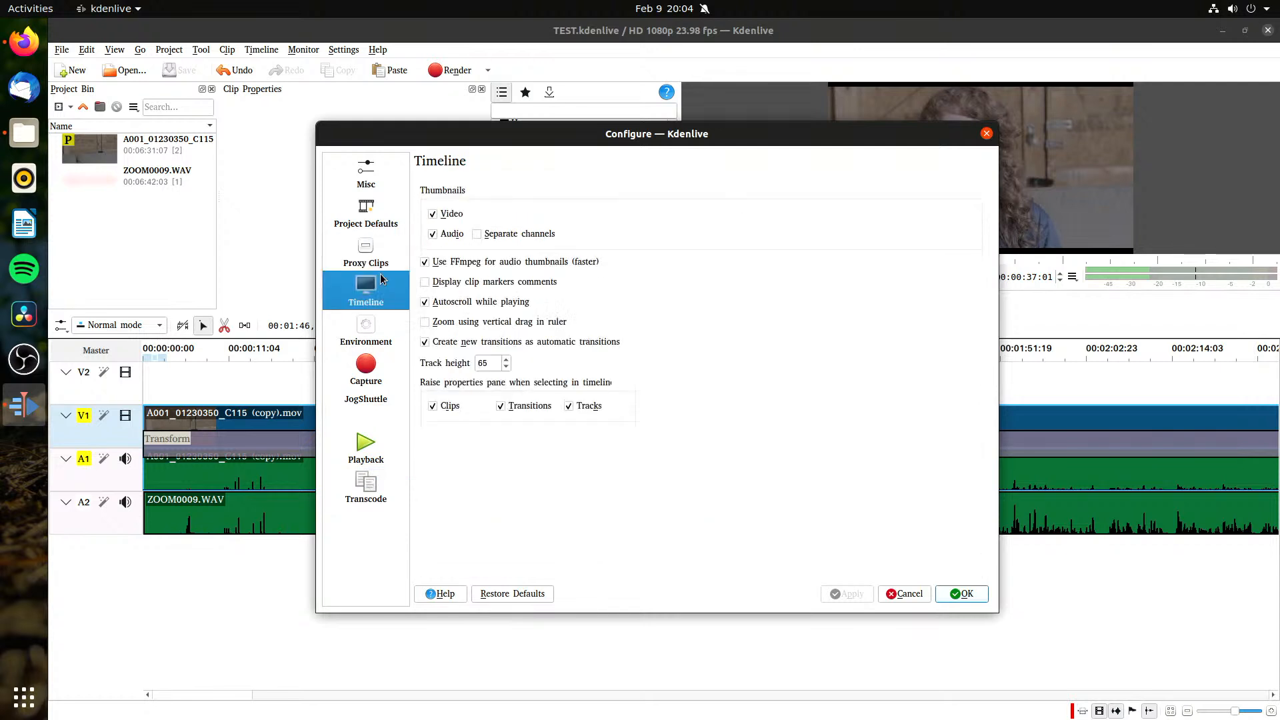
{"action": "left_click", "coordinate": [393, 204]}
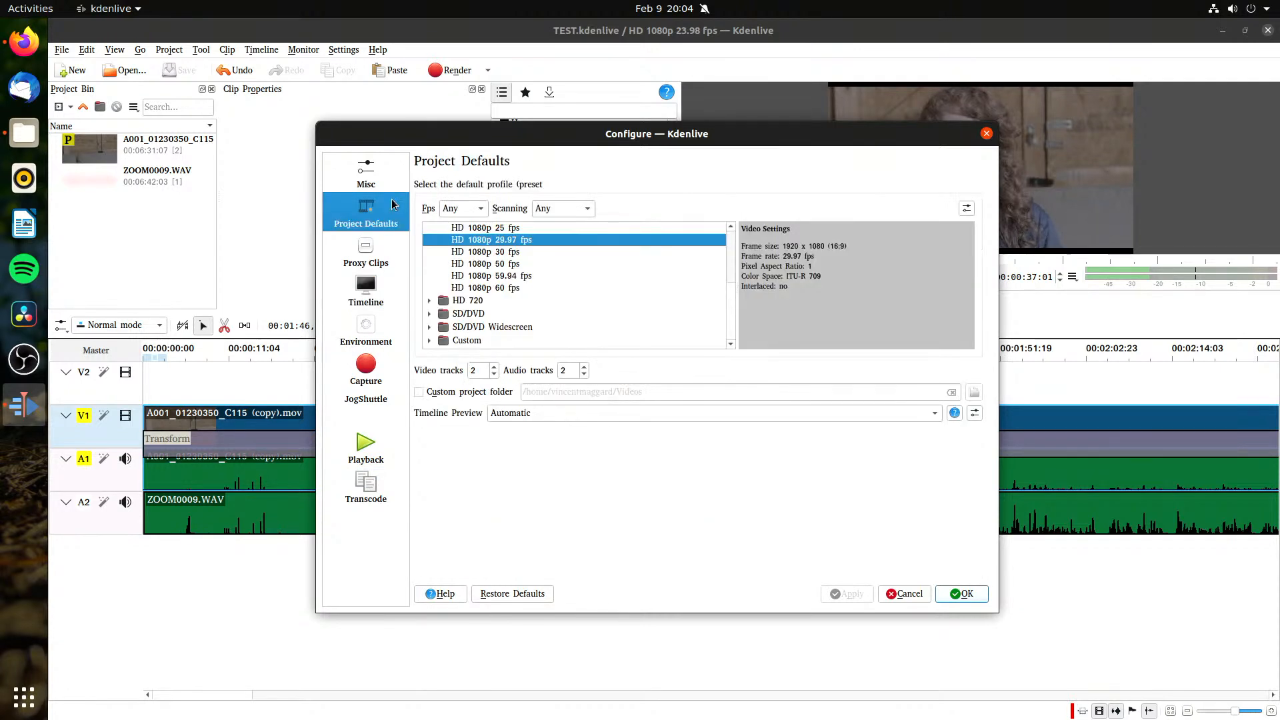
{"action": "left_click", "coordinate": [500, 413]}
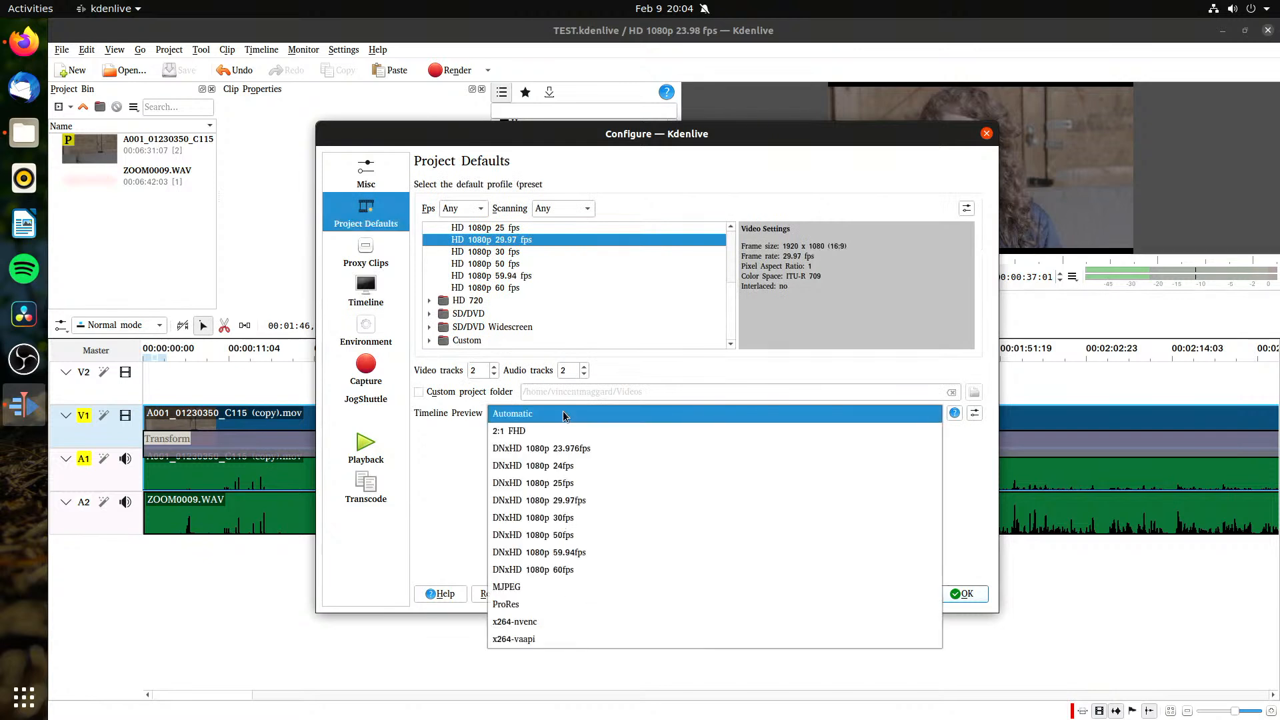
{"action": "left_click", "coordinate": [440, 463]}
{"action": "left_click", "coordinate": [527, 413]}
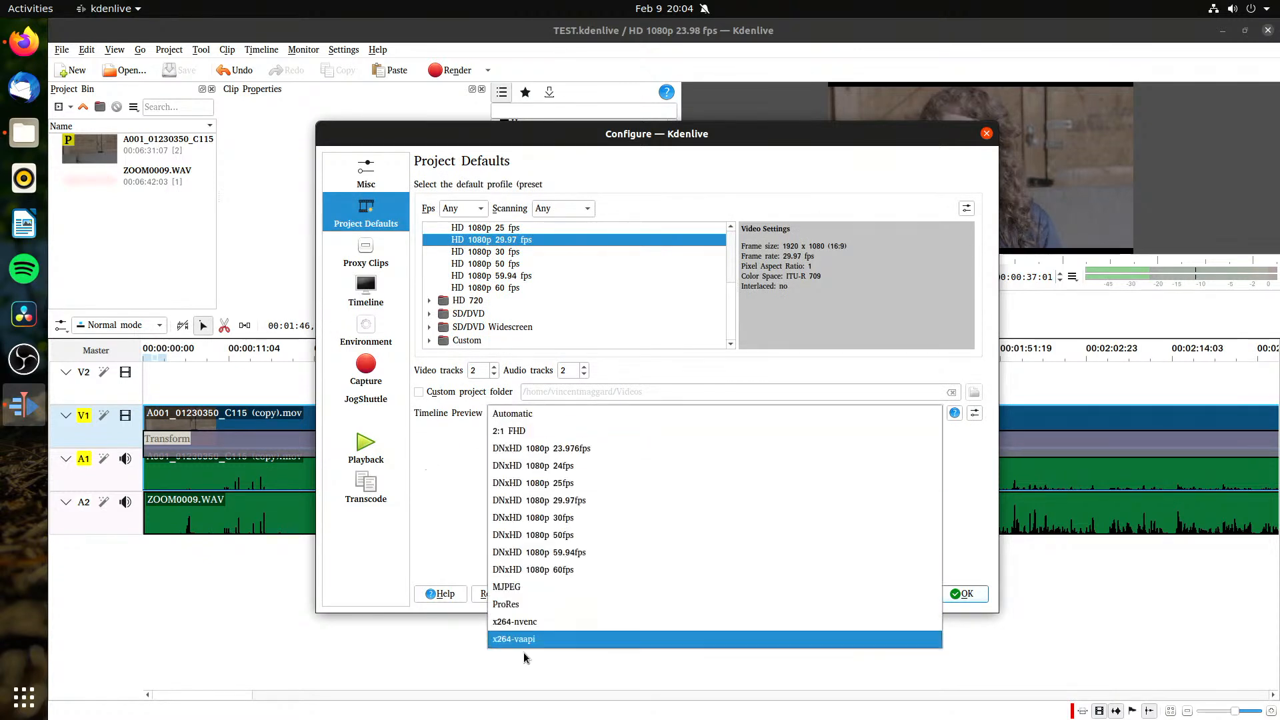
{"action": "left_click", "coordinate": [443, 480]}
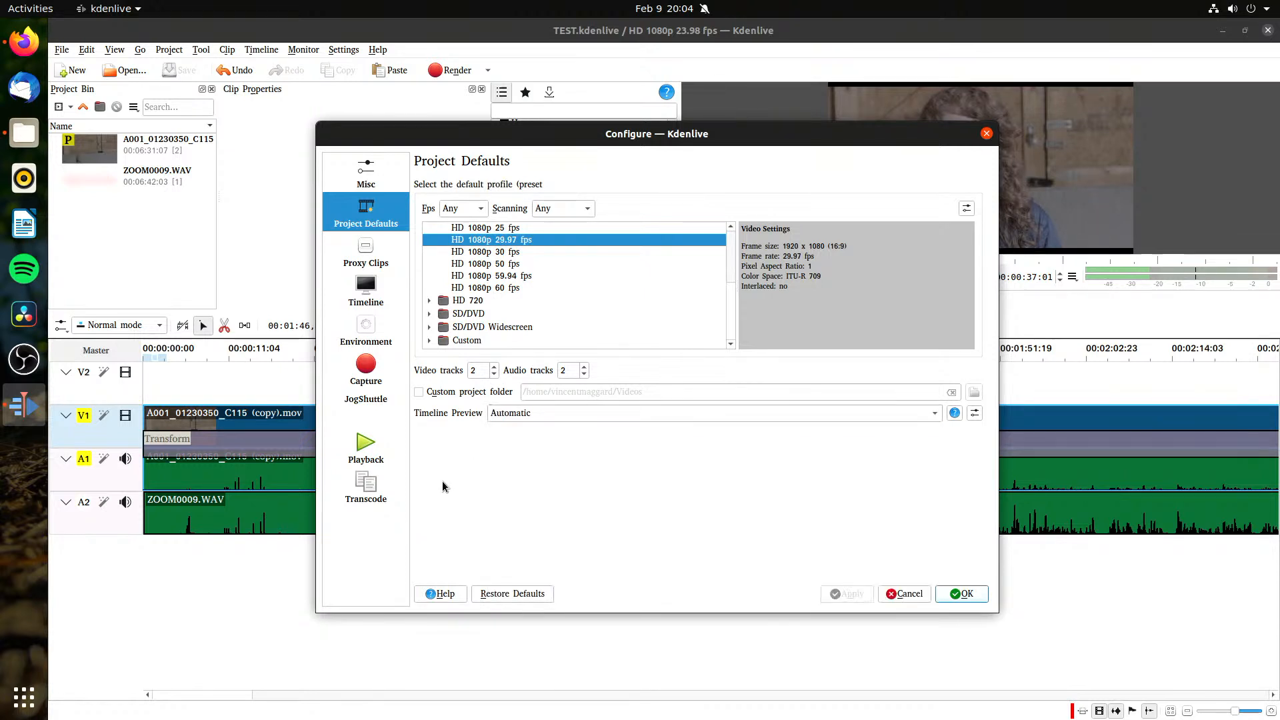
{"action": "left_click", "coordinate": [360, 169]}
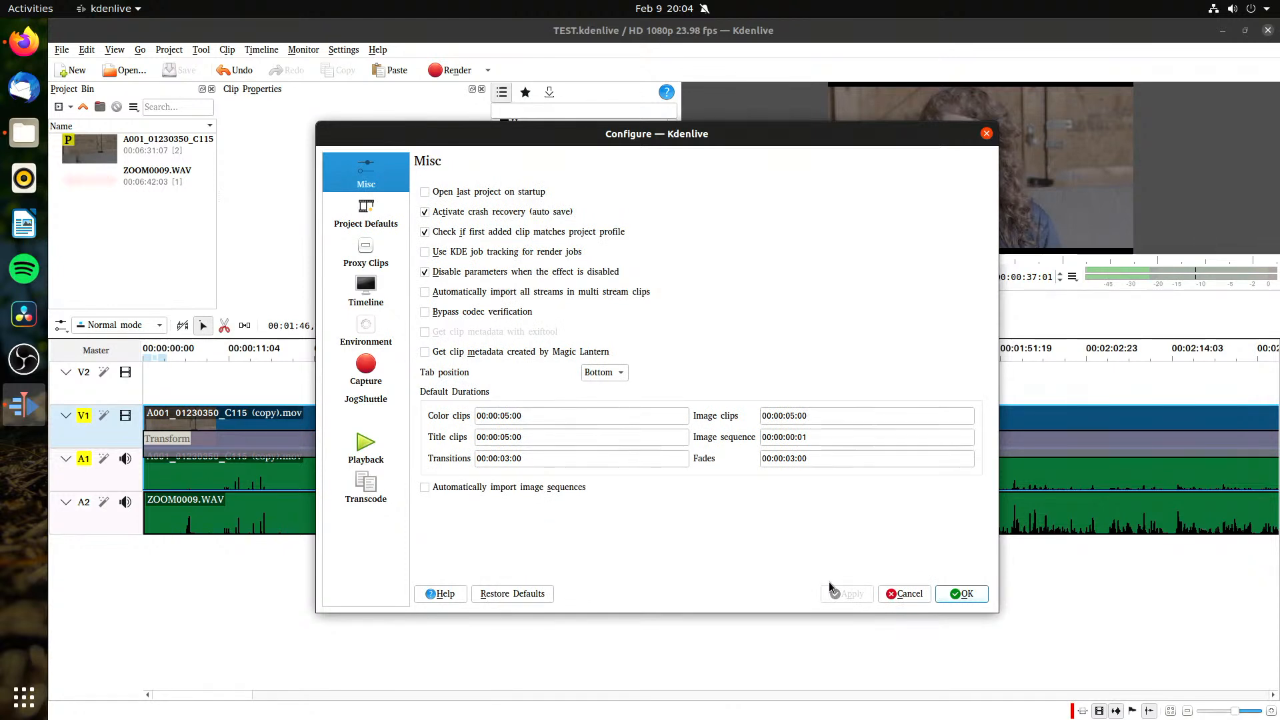
{"action": "left_click", "coordinate": [907, 595]}
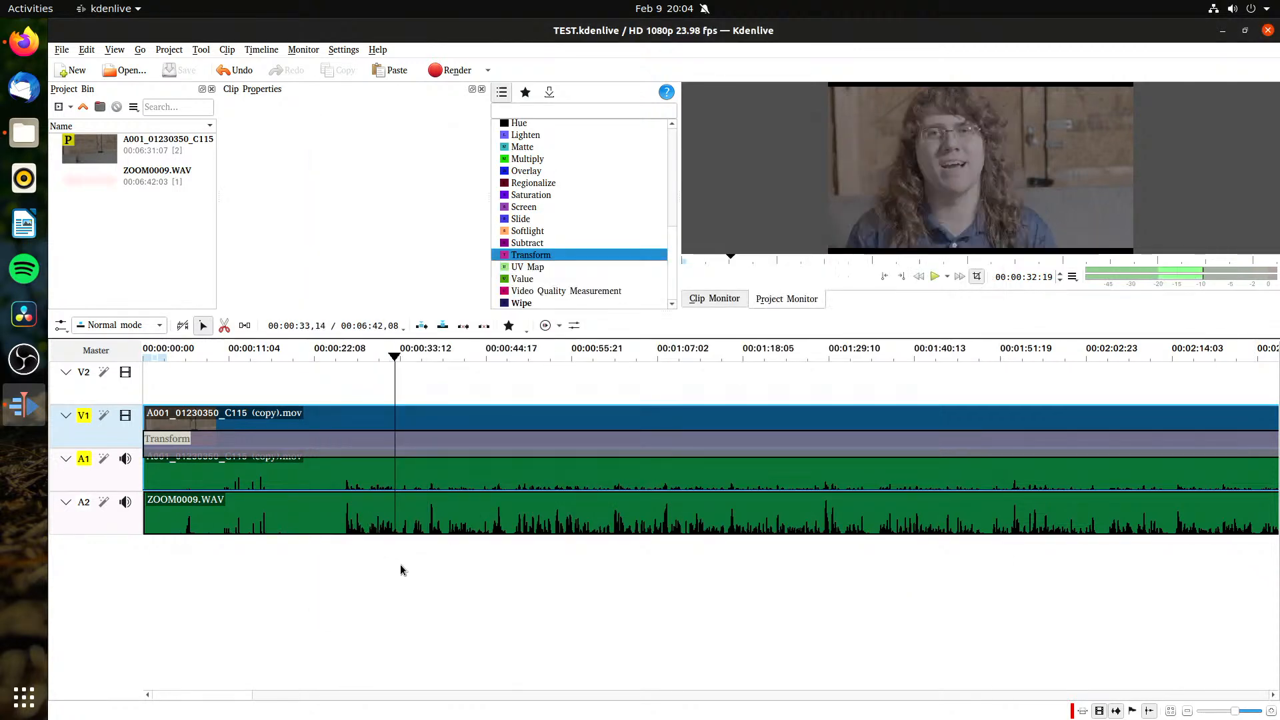
Step: Try a Video Quality Measurement composition over the camera clip at about 00:55, and remove it
{"action": "left_click_drag", "start_coordinate": [571, 290], "coordinate": [570, 405]}
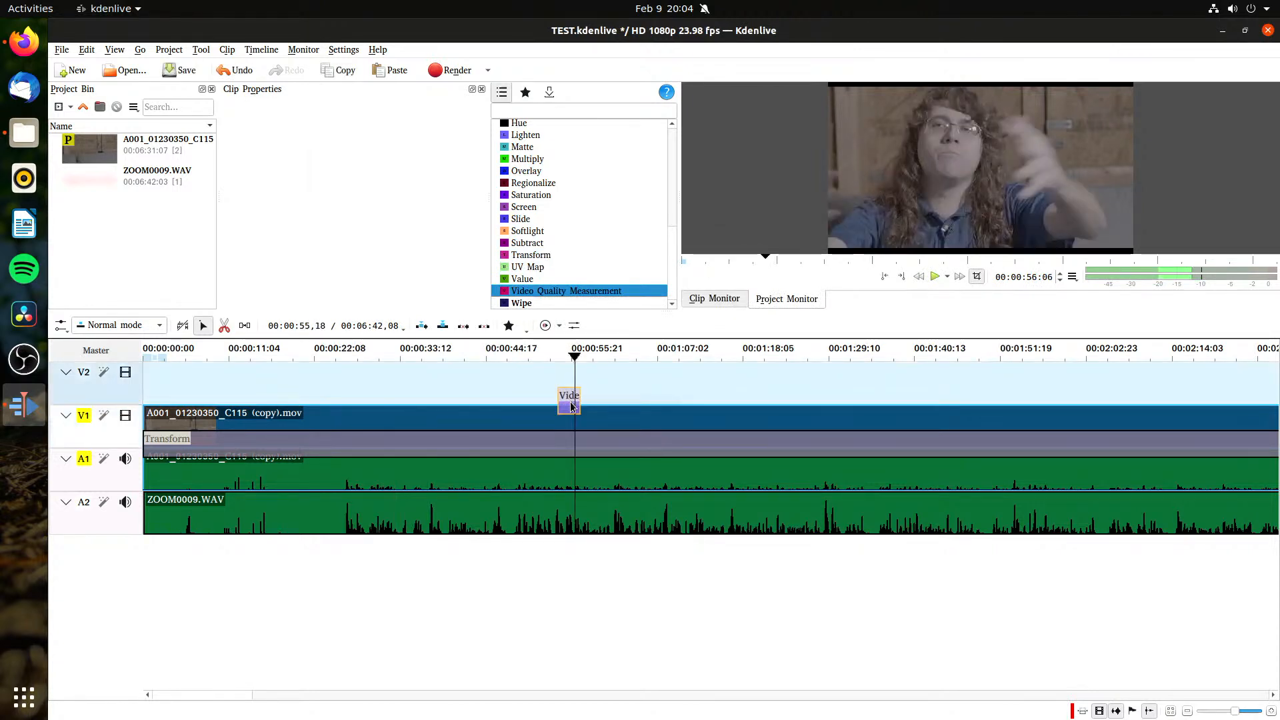
{"action": "right_click", "coordinate": [570, 402]}
{"action": "left_click", "coordinate": [596, 446]}
Step: Save the project and play the timeline briefly from about 00:33
{"action": "left_click_drag", "start_coordinate": [579, 368], "coordinate": [379, 396]}
{"action": "key", "text": "ctrl+s"}
{"action": "left_click", "coordinate": [389, 638]}
{"action": "key", "text": "space"}
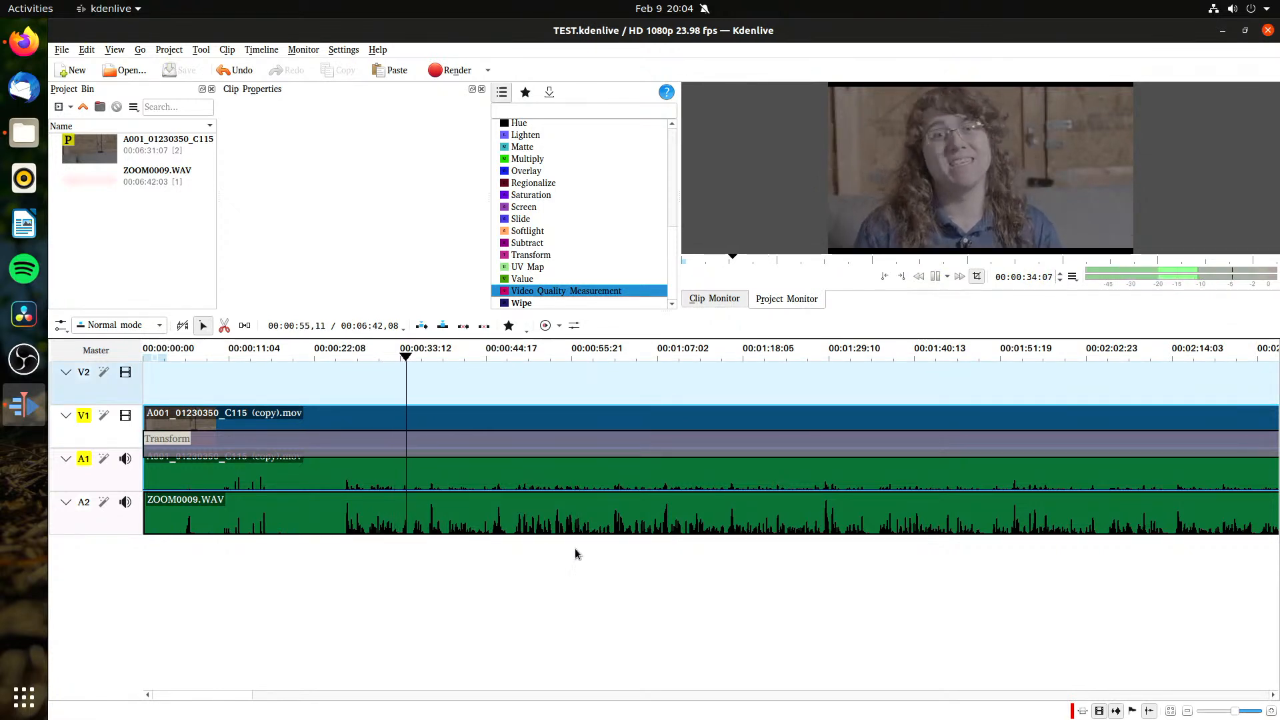
{"action": "key", "text": "space"}
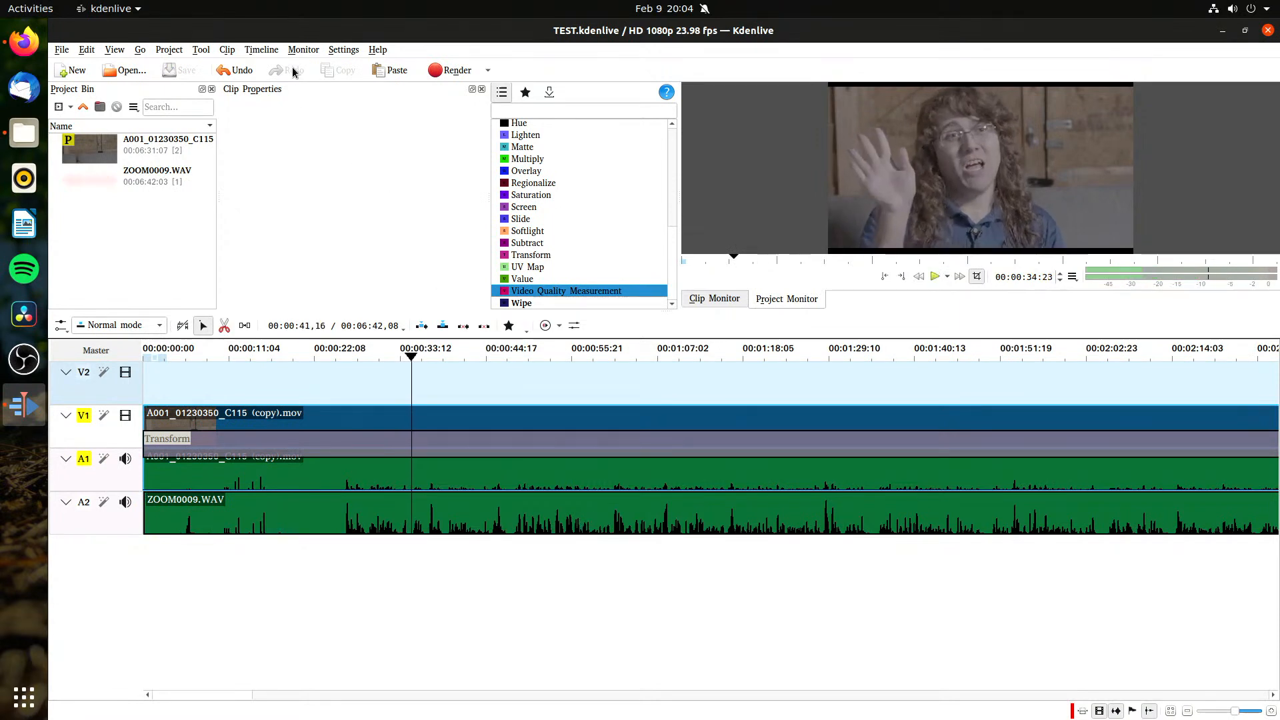
Step: Play the timeline briefly with the monitor switched to full screen, and return to the normal view
{"action": "left_click", "coordinate": [304, 50]}
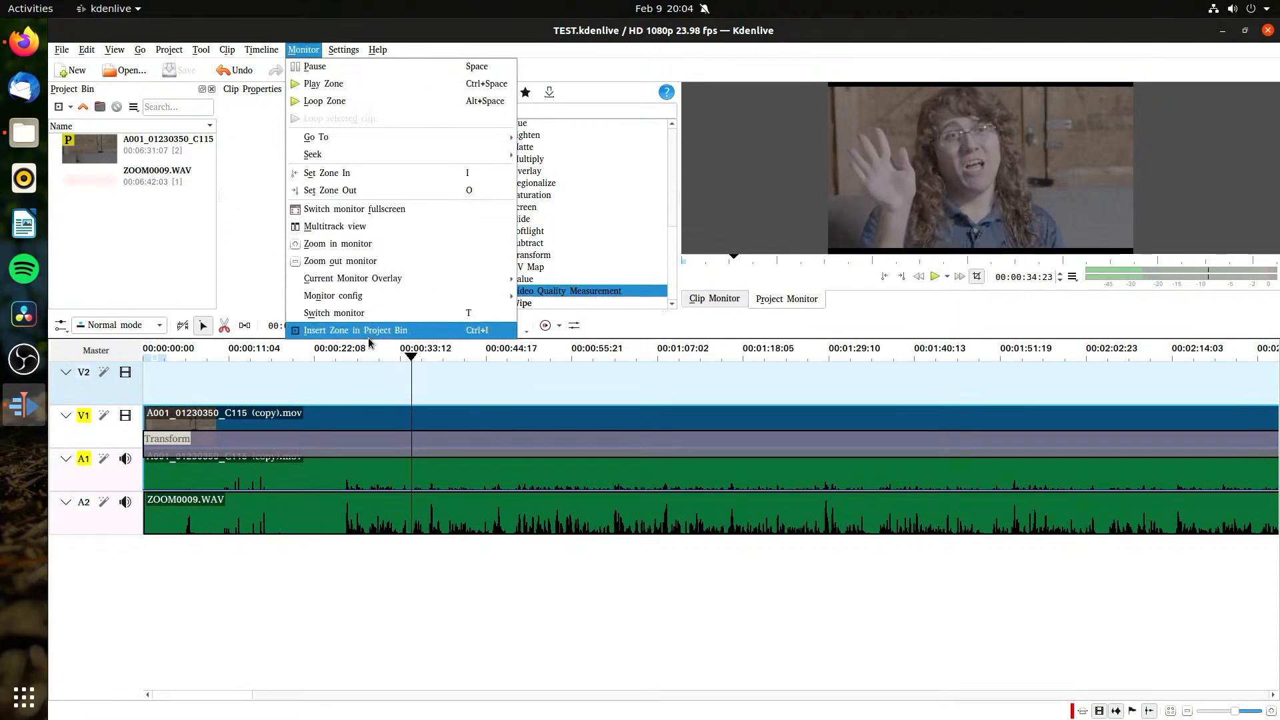
{"action": "left_click", "coordinate": [439, 210]}
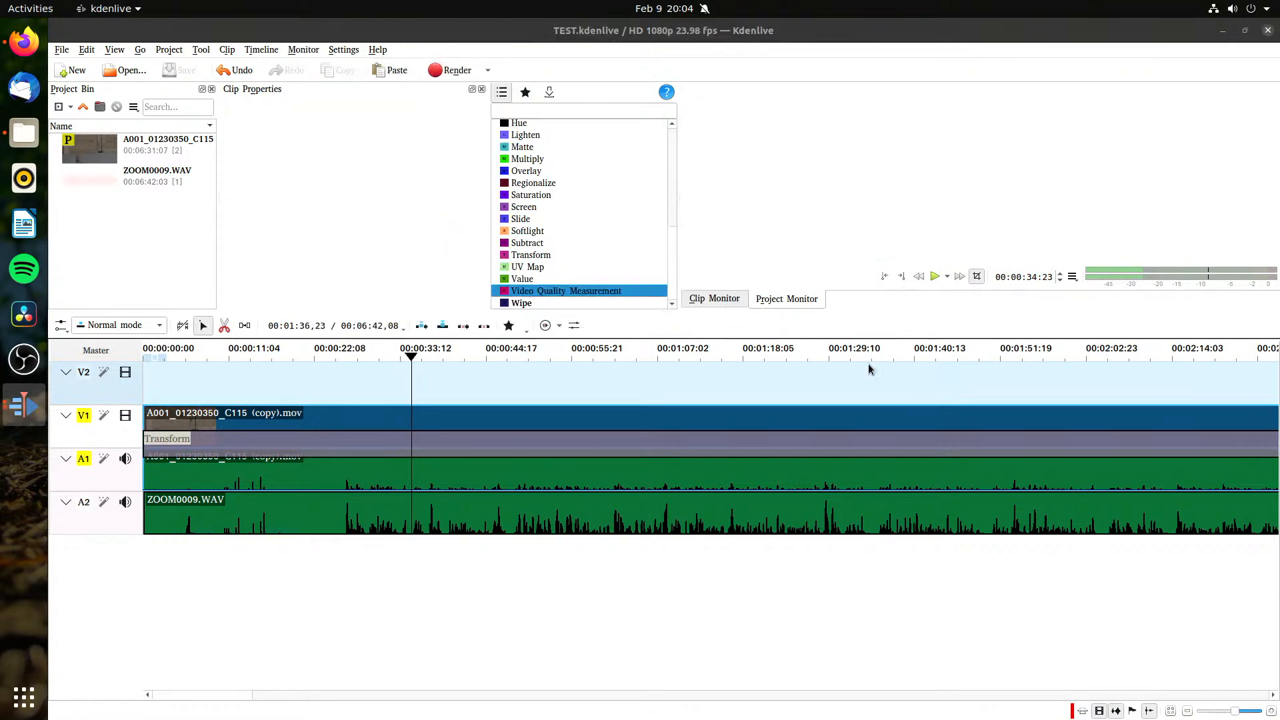
{"action": "key", "text": "space"}
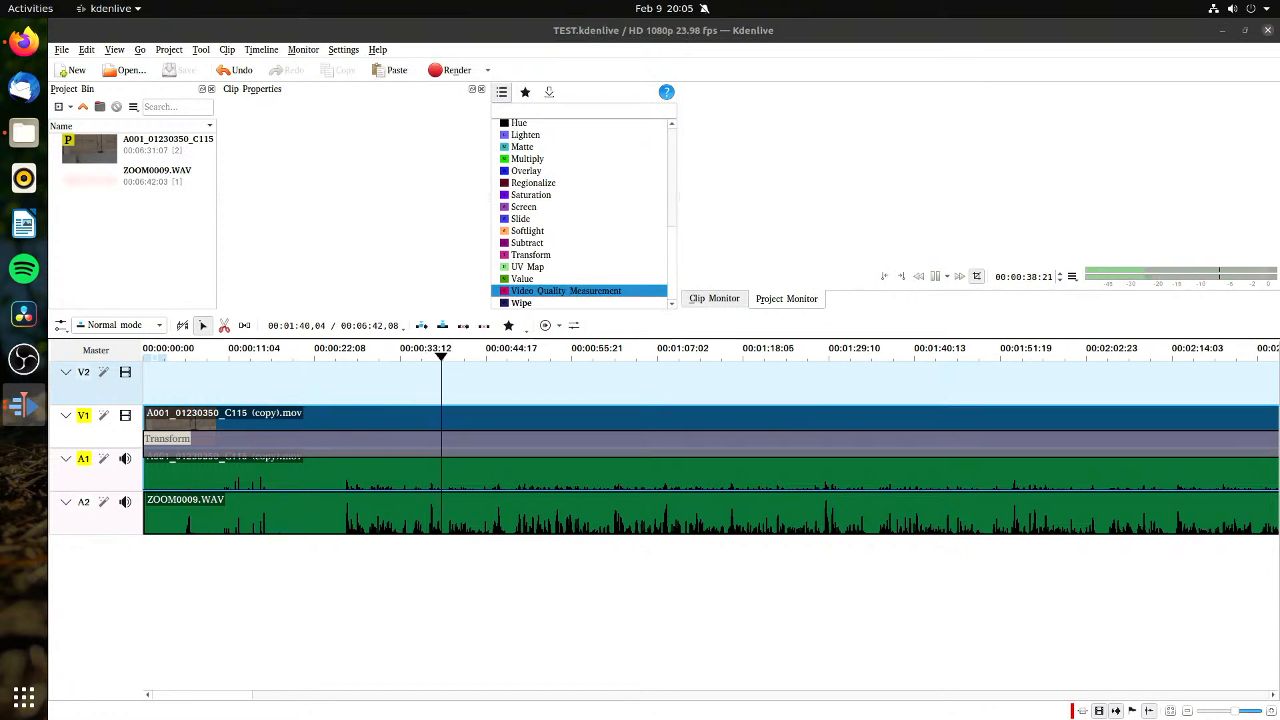
{"action": "key", "text": "Escape"}
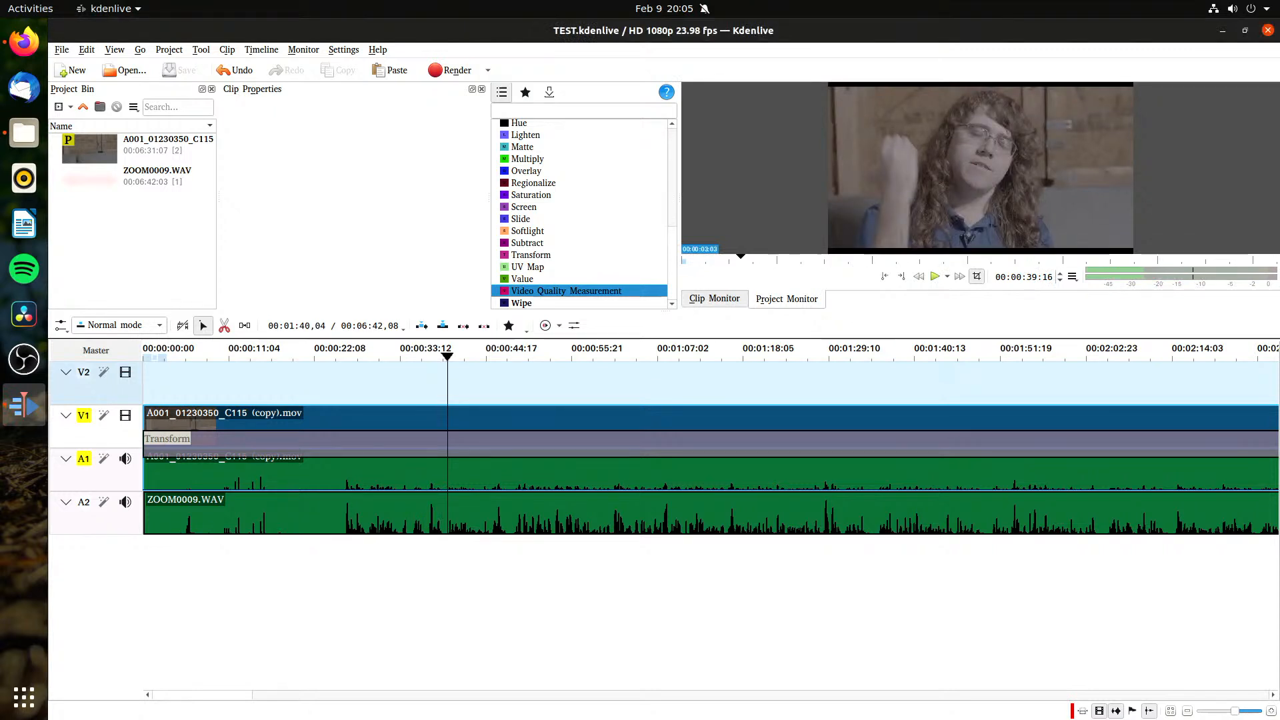
Step: Scrub back and forth through the timeline, playing briefly from about 00:57, to check playback responsiveness
{"action": "left_click_drag", "start_coordinate": [758, 253], "coordinate": [1017, 258]}
{"action": "left_click_drag", "start_coordinate": [868, 359], "coordinate": [597, 383]}
{"action": "left_click_drag", "start_coordinate": [727, 419], "coordinate": [585, 503]}
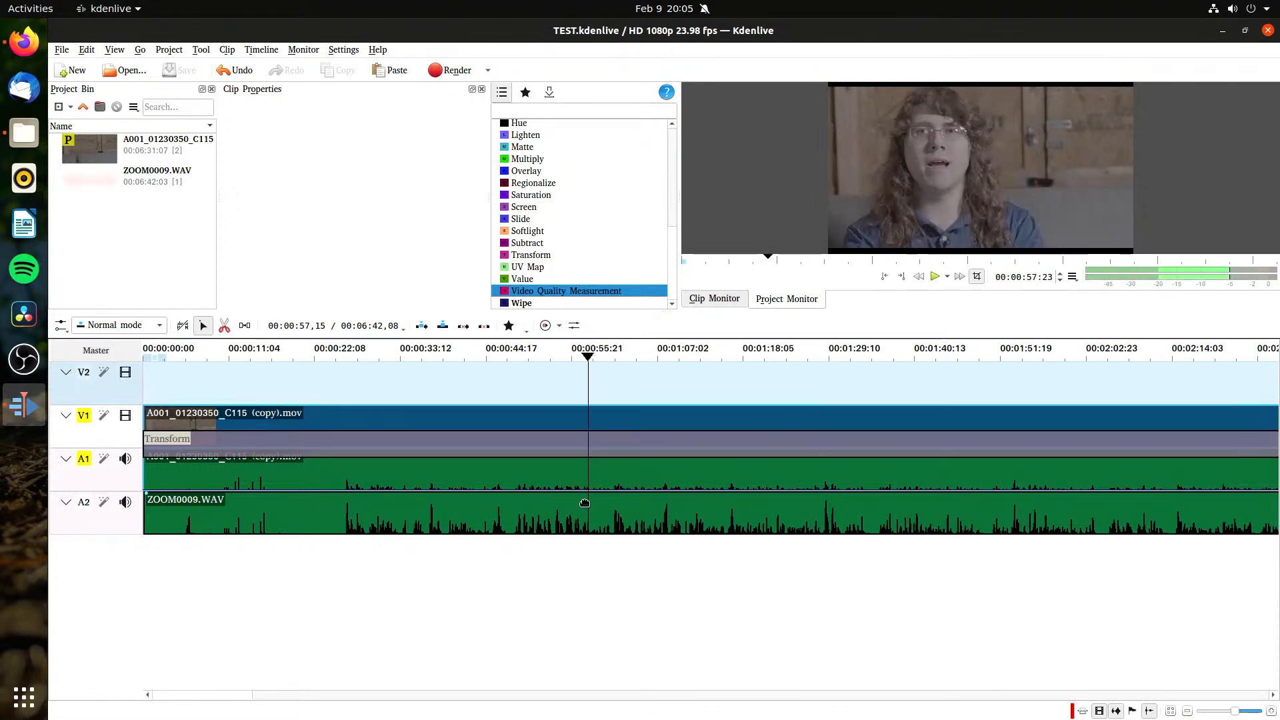
{"action": "key", "text": "space"}
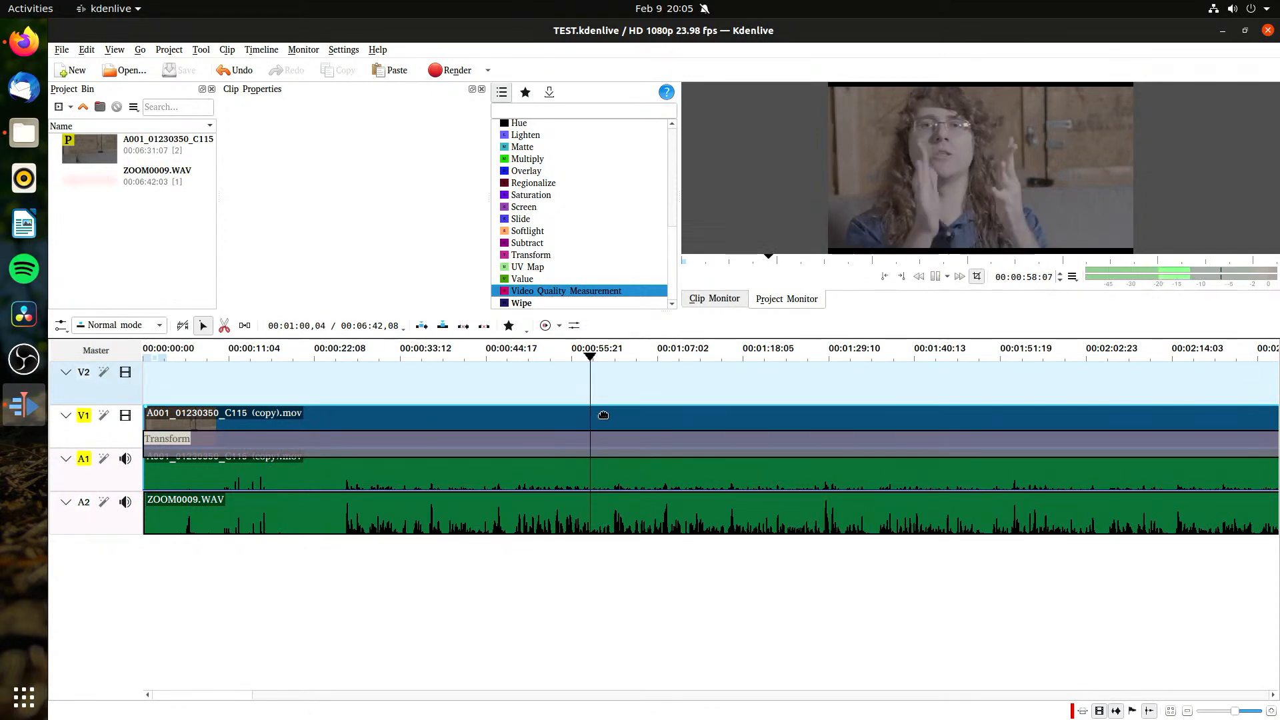
{"action": "left_click", "coordinate": [908, 359]}
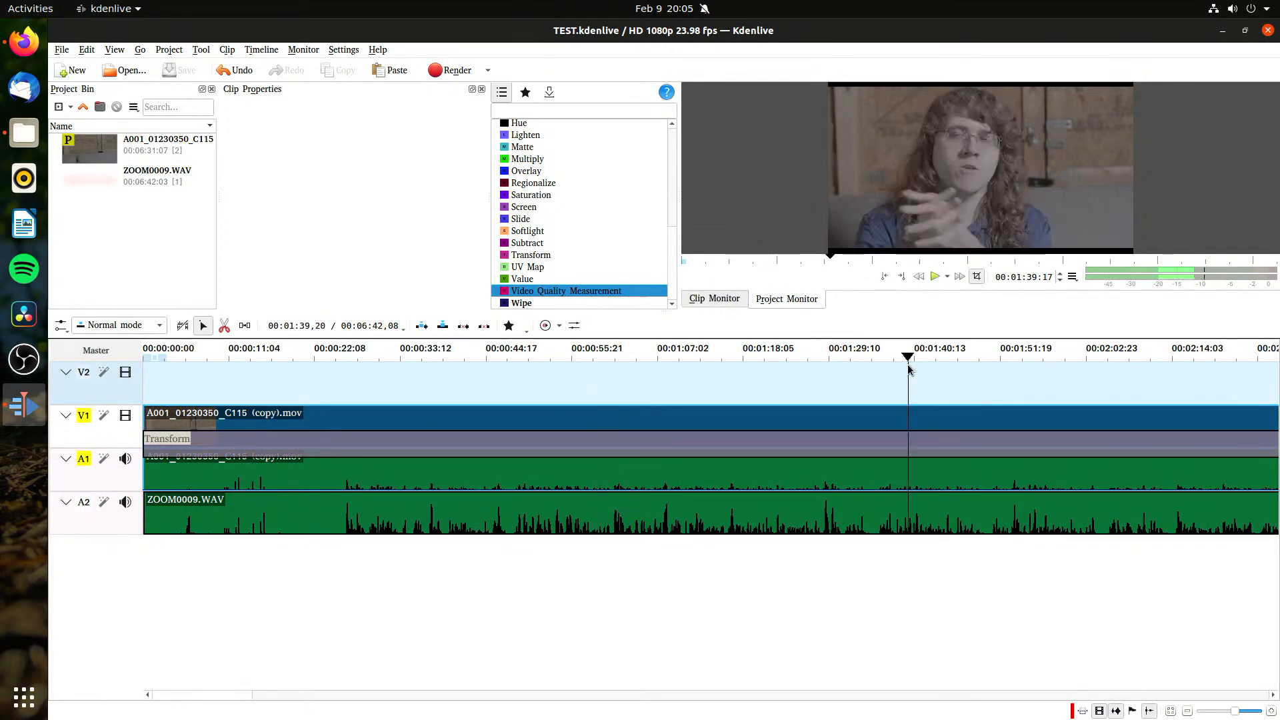
Step: Cut the camera clip's video and audio on V1 and A1 at about 00:24 with the Razor tool
{"action": "left_click", "coordinate": [330, 359]}
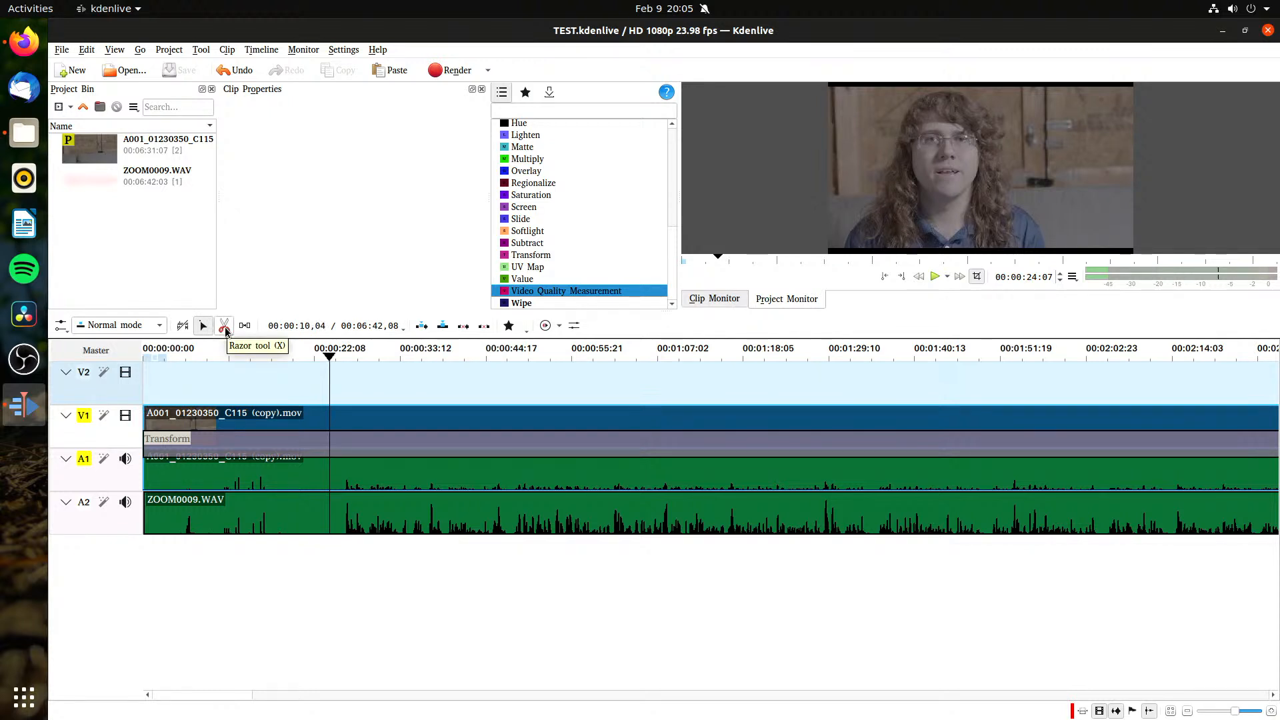
{"action": "left_click", "coordinate": [225, 327]}
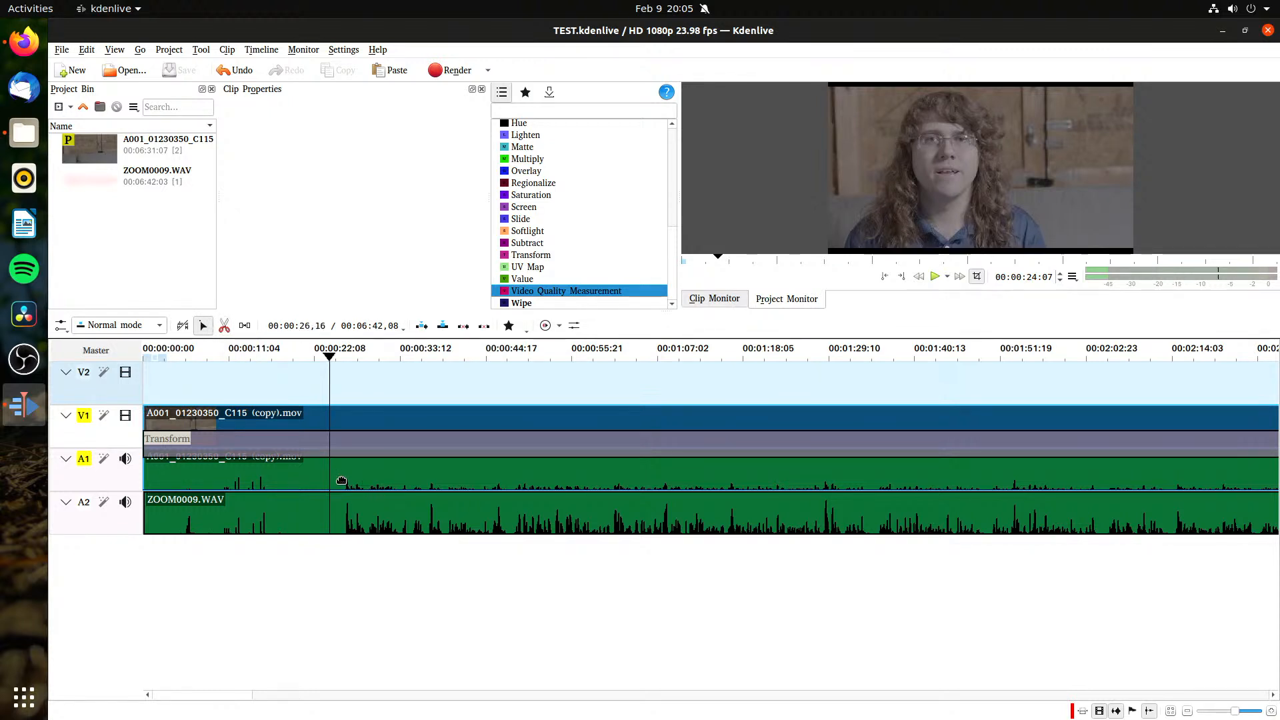
{"action": "left_click", "coordinate": [329, 455]}
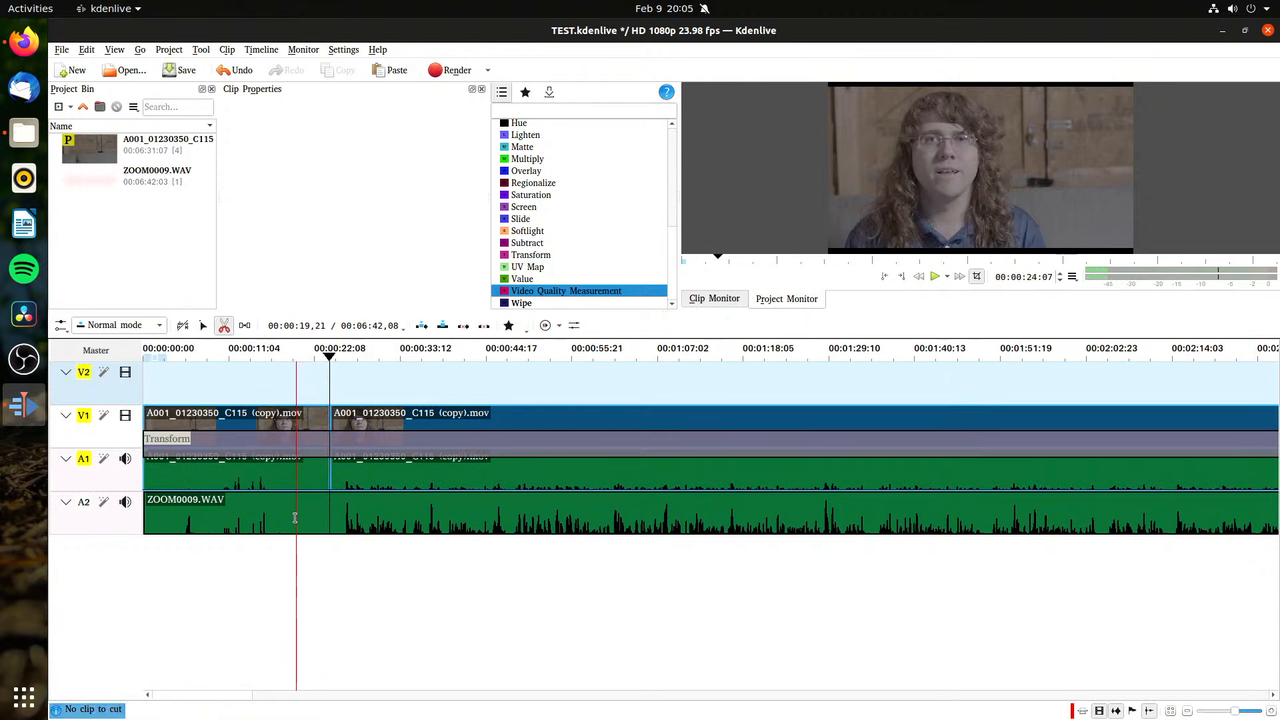
{"action": "left_click", "coordinate": [203, 326]}
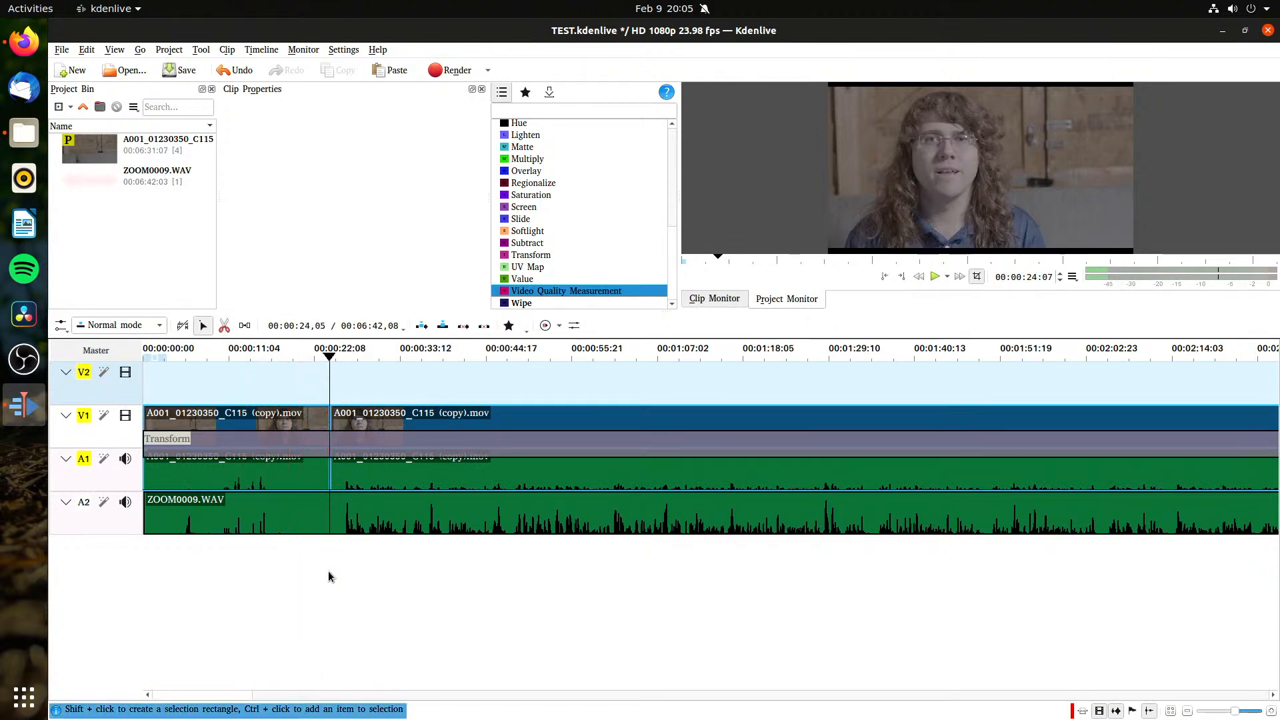
{"action": "left_click_drag", "start_coordinate": [328, 571], "coordinate": [224, 409]}
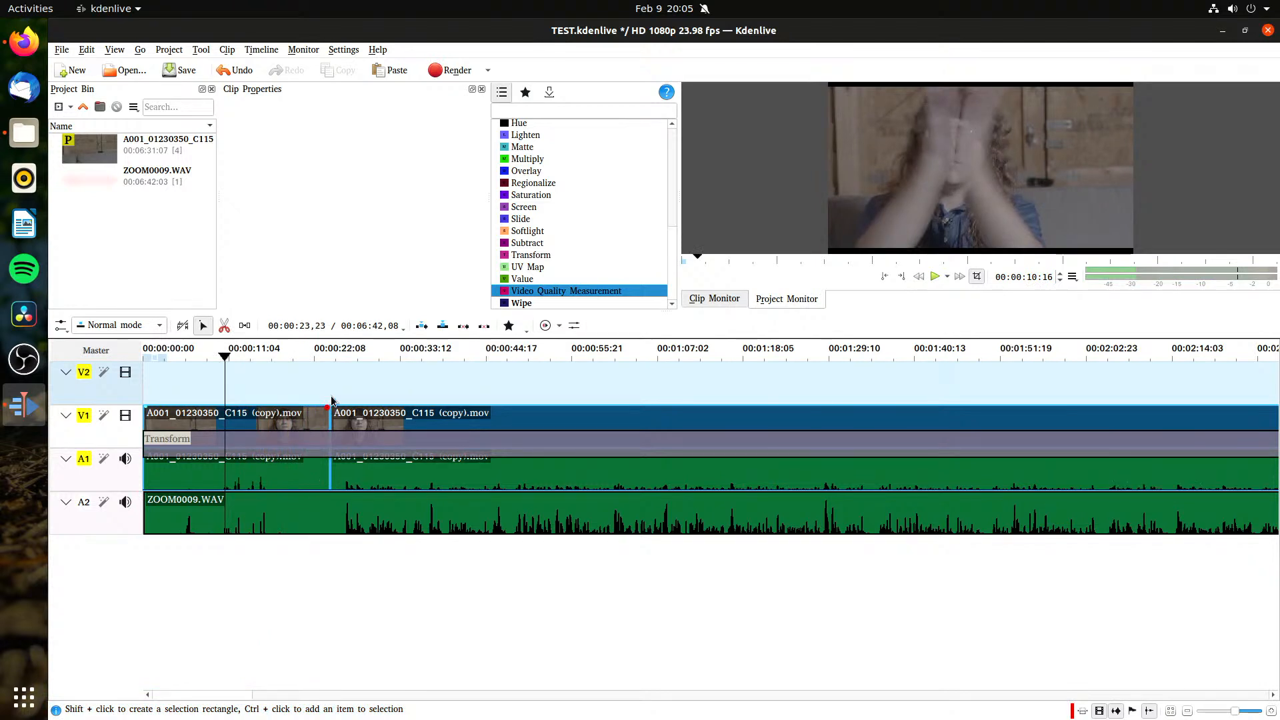
Step: Cut ZOOM0009.WAV on A2 at about 00:24, in line with the camera clip's cut, and save the project
{"action": "left_click", "coordinate": [328, 358]}
{"action": "left_click", "coordinate": [224, 325]}
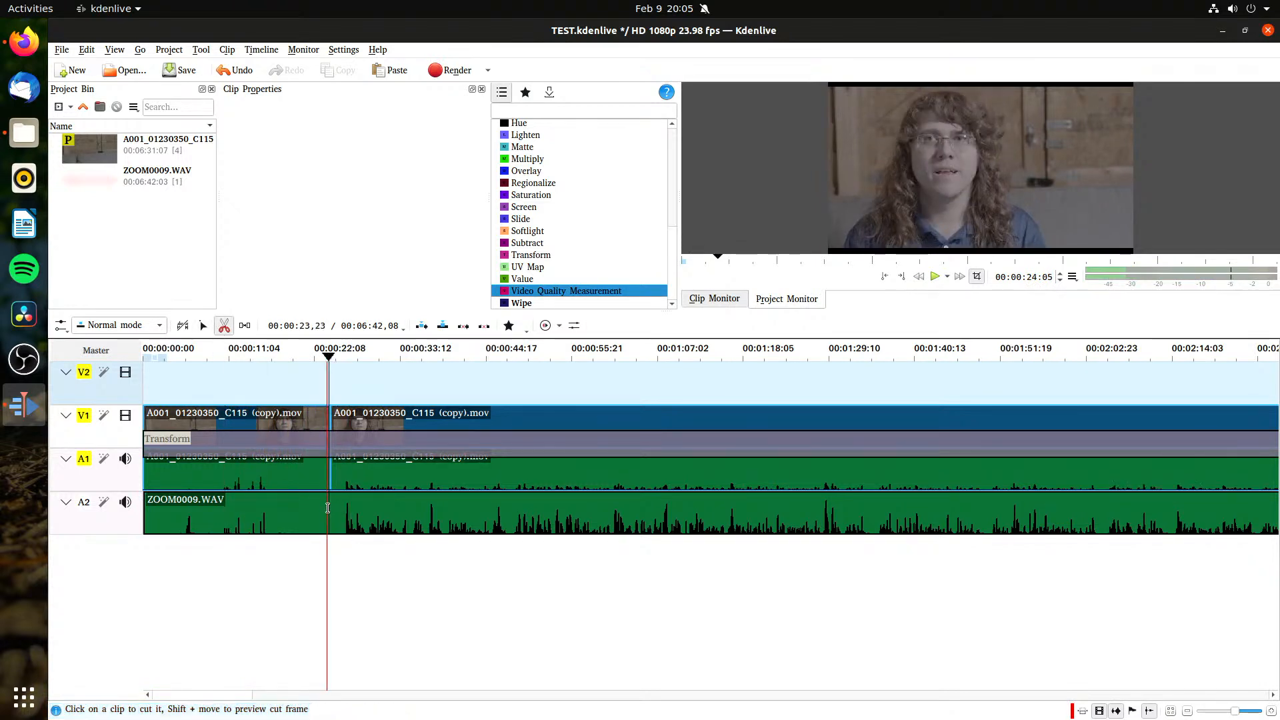
{"action": "left_click", "coordinate": [328, 508]}
{"action": "left_click", "coordinate": [203, 327]}
{"action": "key", "text": "ctrl+s"}
Step: Remove the camera clip and ZOOM0009.WAV segments before the cut, and trim the Transform composition's start to the cut
{"action": "left_click_drag", "start_coordinate": [303, 571], "coordinate": [282, 471]}
{"action": "left_click", "coordinate": [284, 513]}
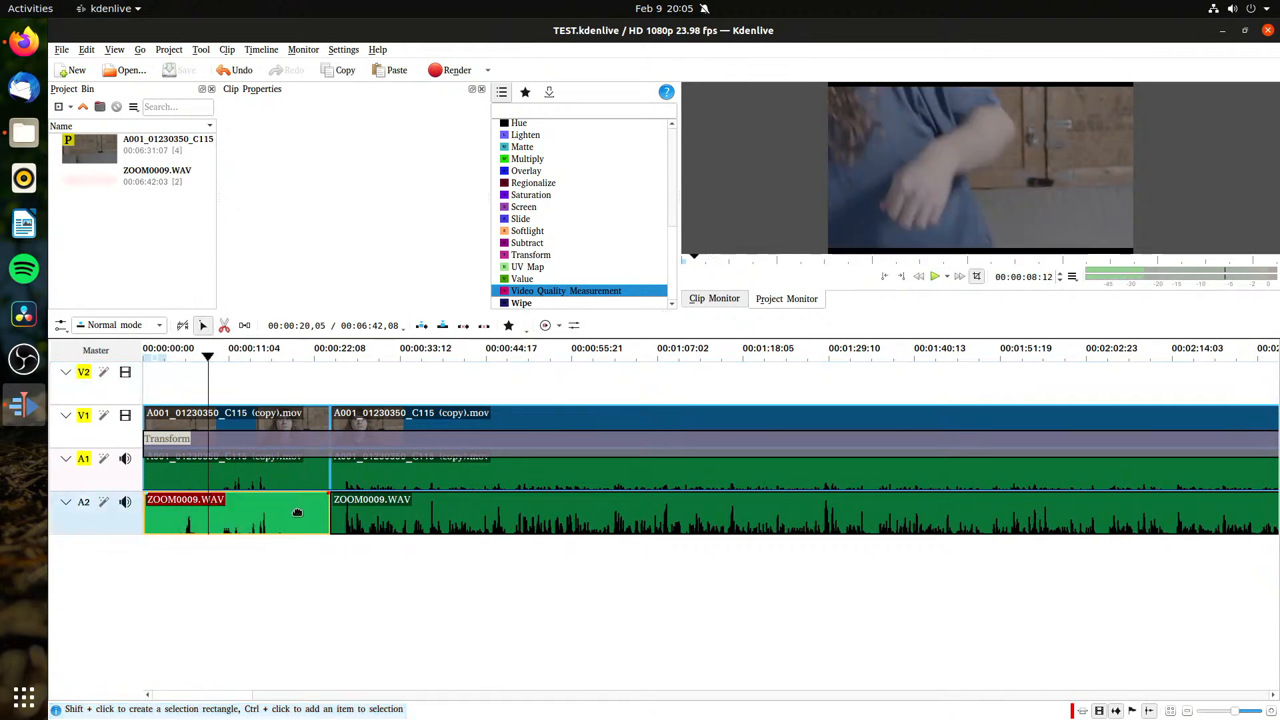
{"action": "left_click", "coordinate": [291, 483]}
{"action": "left_click", "coordinate": [275, 524], "text": "ctrl"}
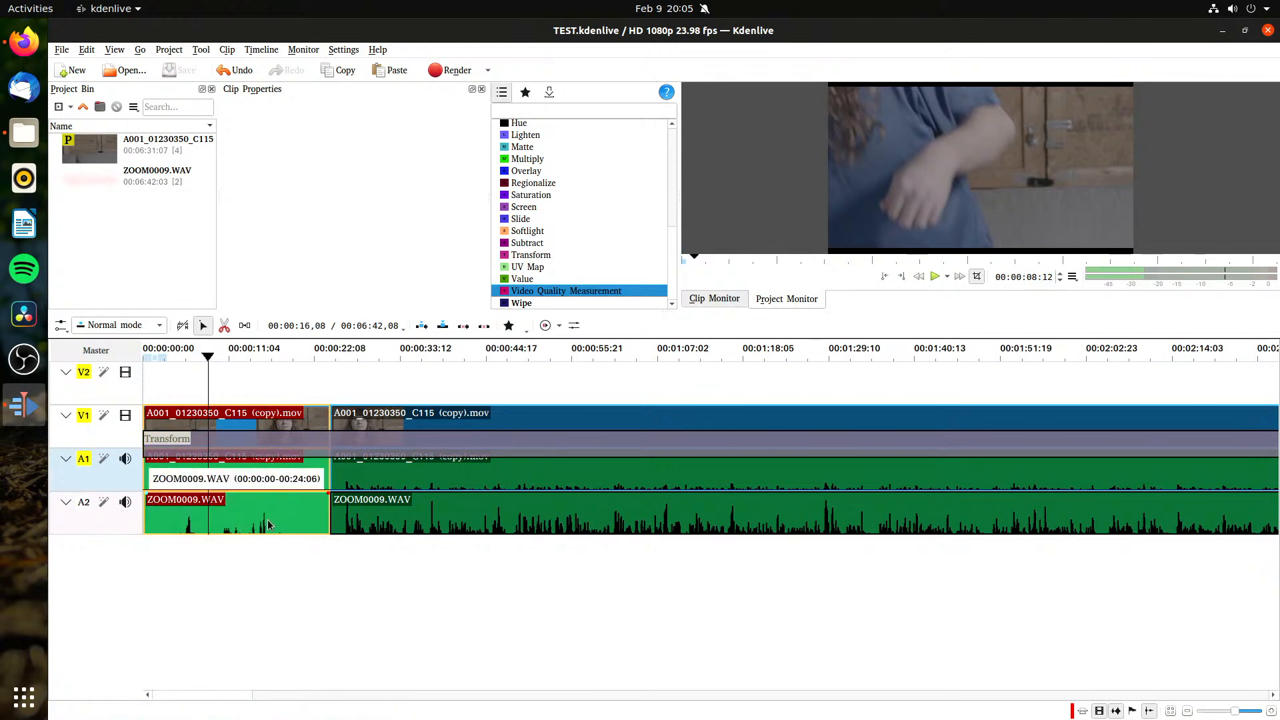
{"action": "right_click", "coordinate": [259, 524]}
{"action": "left_click", "coordinate": [311, 590]}
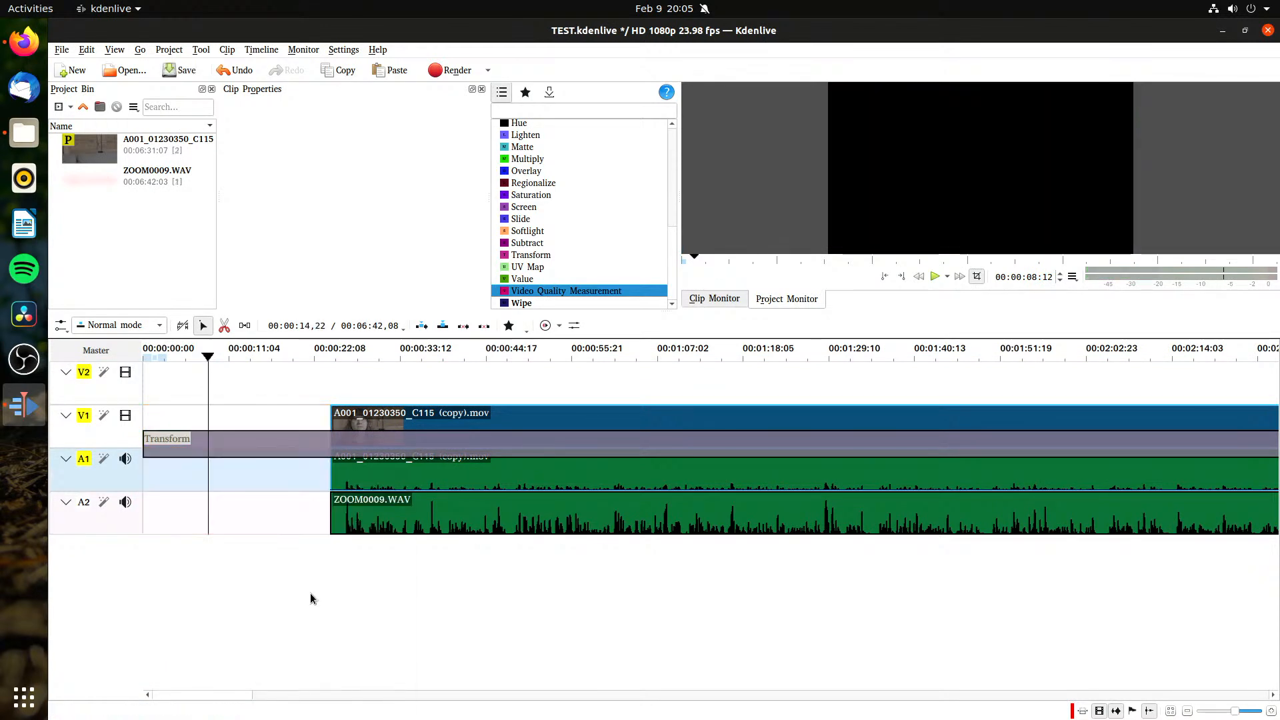
{"action": "left_click_drag", "start_coordinate": [146, 442], "coordinate": [335, 452]}
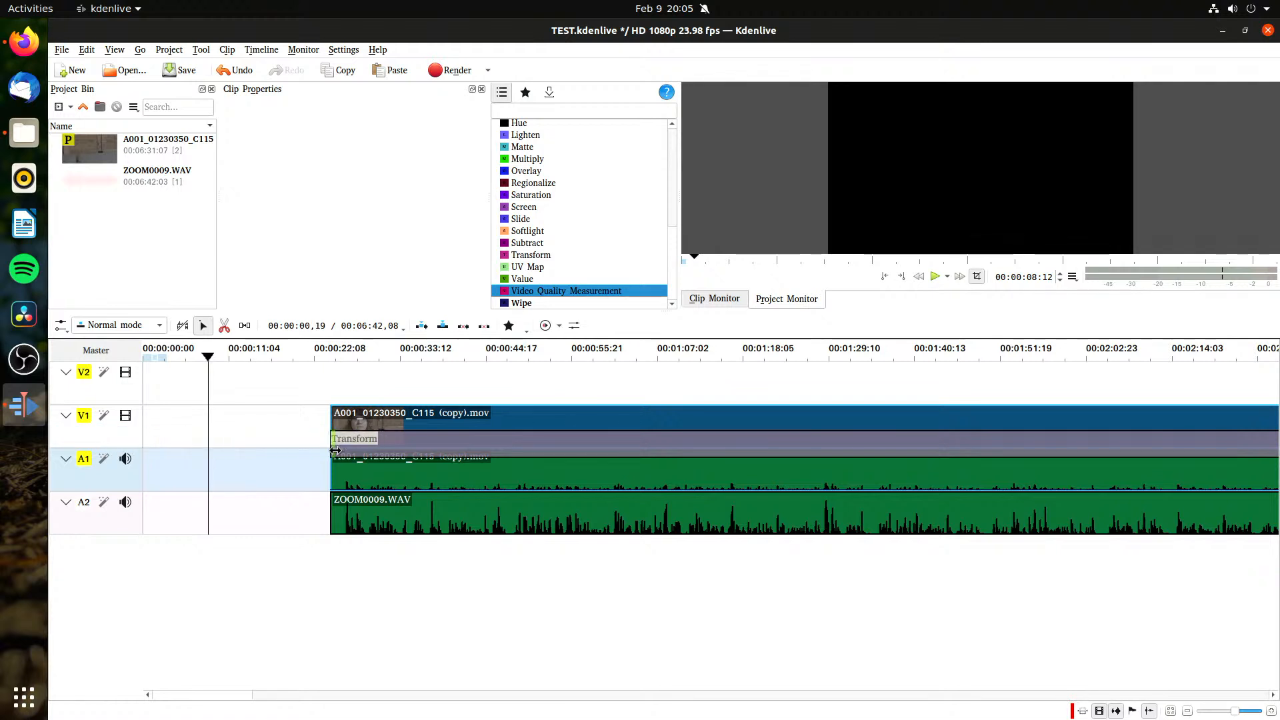
Step: Group the remaining camera clip with ZOOM0009.WAV on A2, and save the project
{"action": "left_click_drag", "start_coordinate": [446, 606], "coordinate": [428, 509]}
{"action": "left_click", "coordinate": [443, 482]}
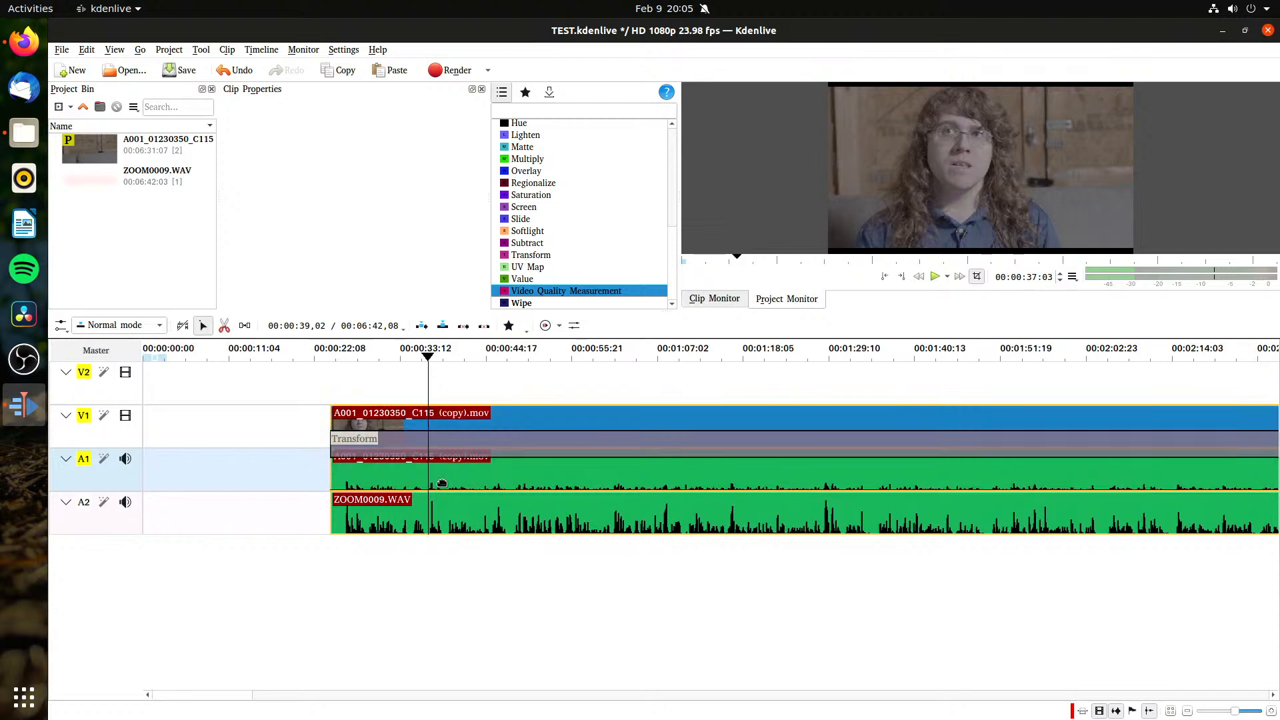
{"action": "right_click", "coordinate": [443, 483]}
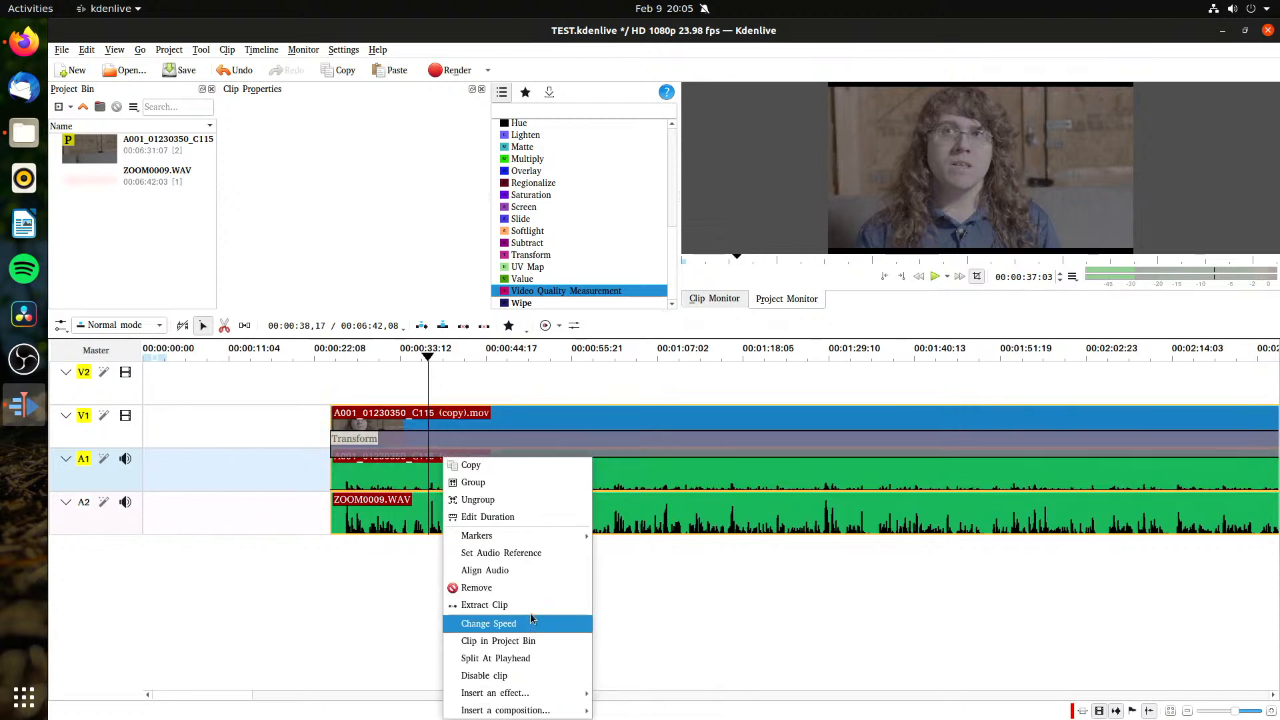
{"action": "mouse_move", "coordinate": [563, 713]}
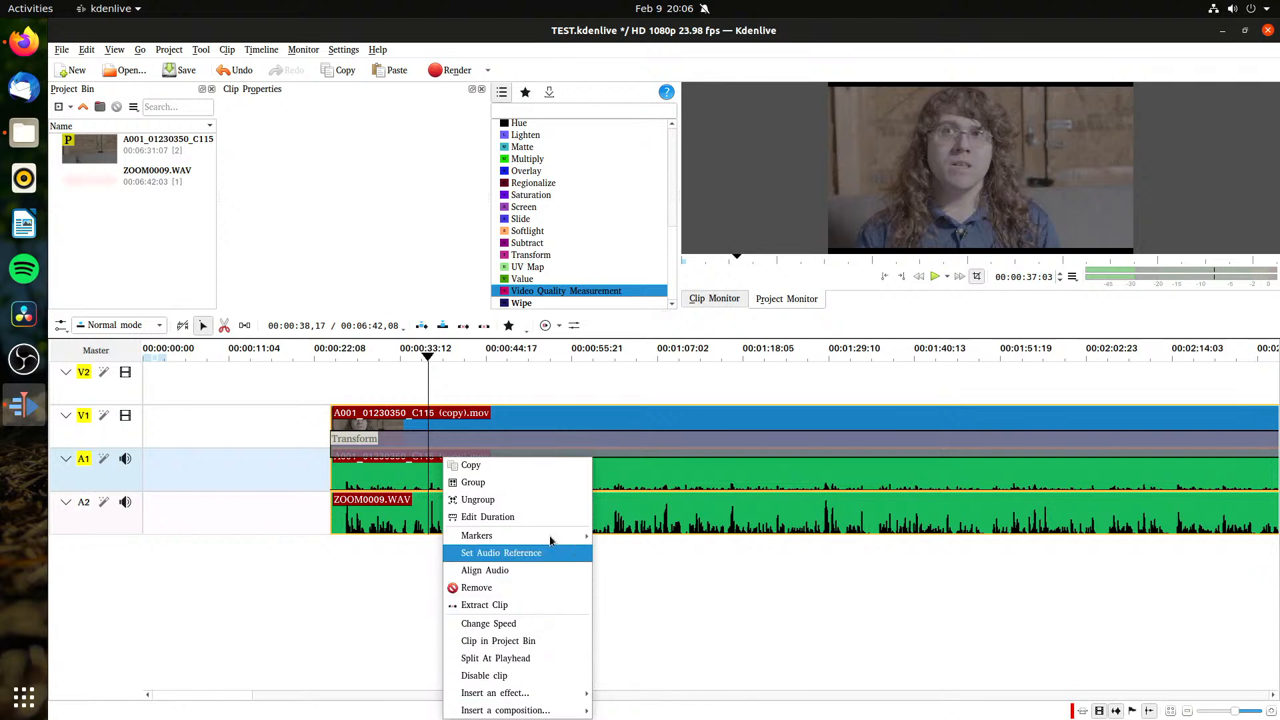
{"action": "left_click", "coordinate": [502, 482]}
{"action": "left_click", "coordinate": [510, 602]}
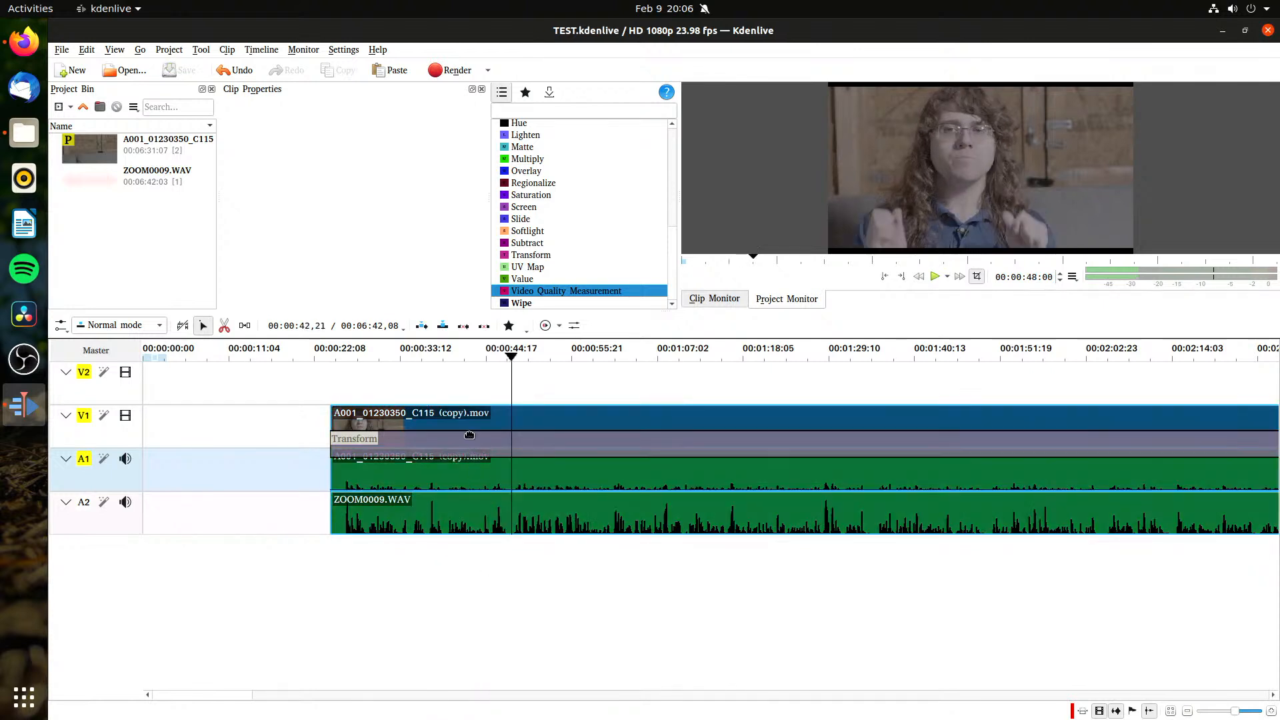
{"action": "key", "text": "ctrl+s"}
Step: Move the grouped clips and their Transform composition to the start of the timeline, and save the project
{"action": "left_click_drag", "start_coordinate": [451, 424], "coordinate": [214, 459]}
{"action": "key", "text": "ctrl+s"}
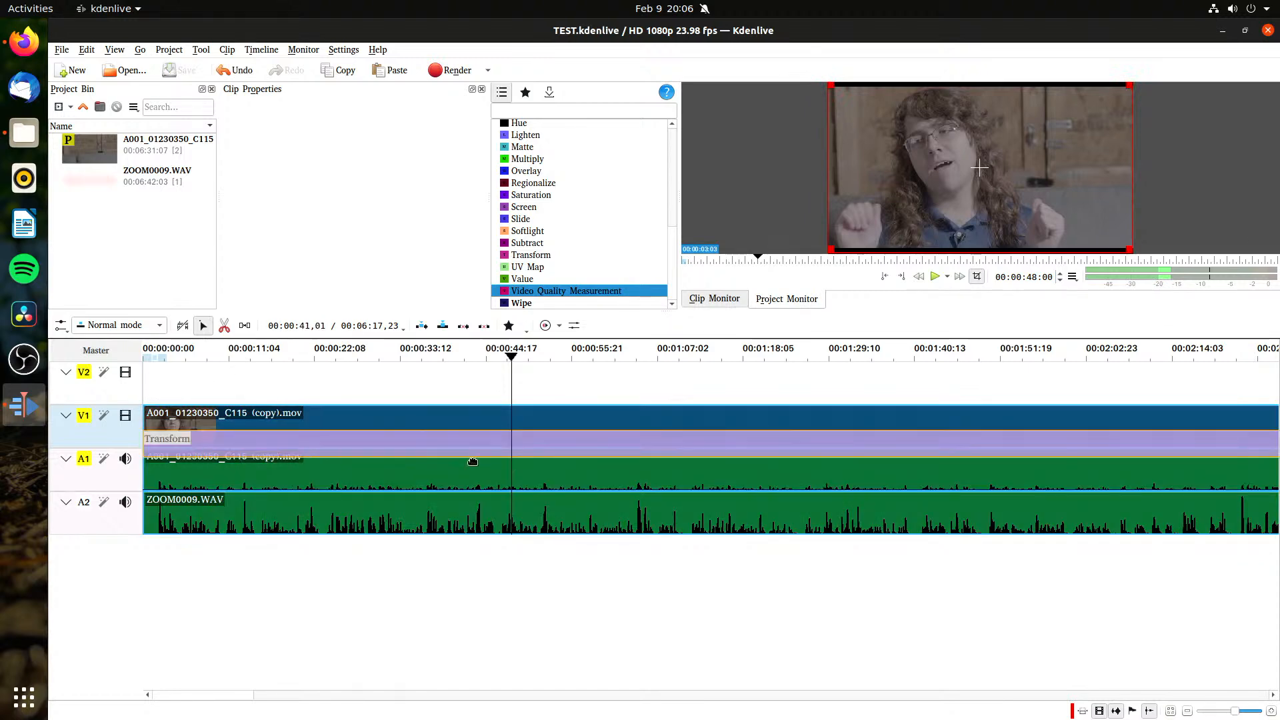
Step: Cut the grouped clips near their end at about 00:06:02, where the speaker gets up
{"action": "left_click", "coordinate": [956, 258]}
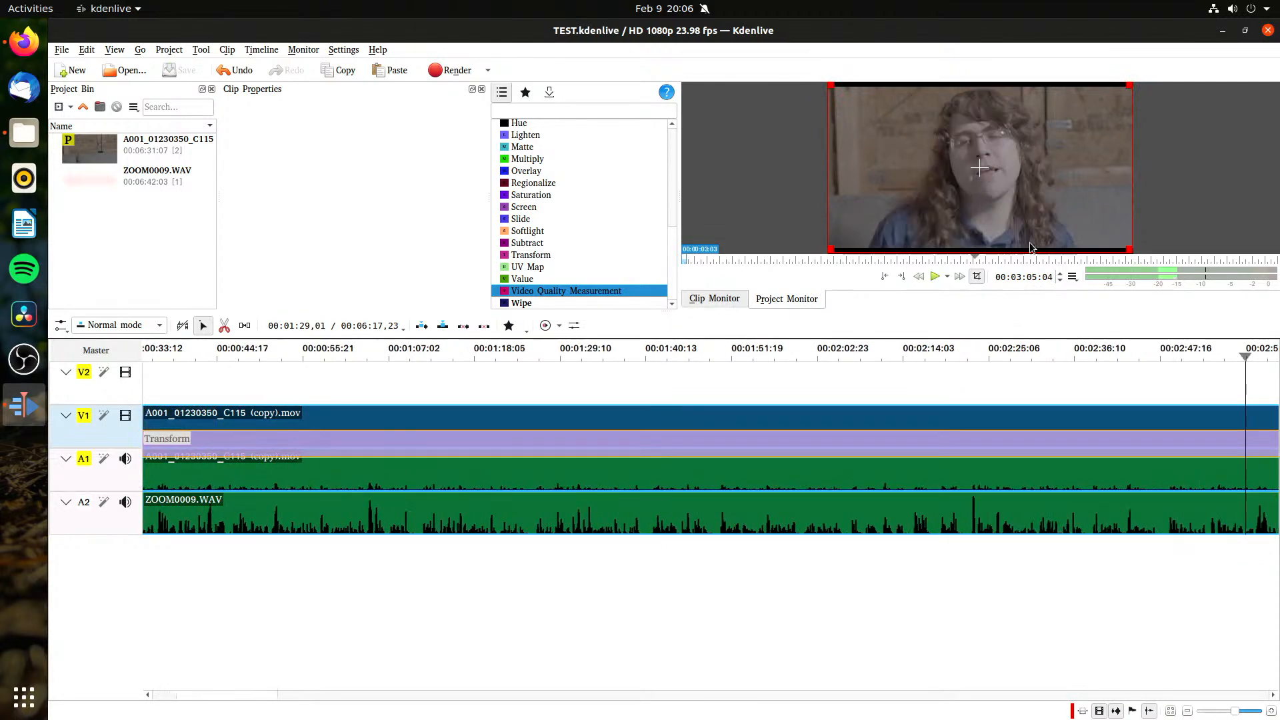
{"action": "key", "text": "End"}
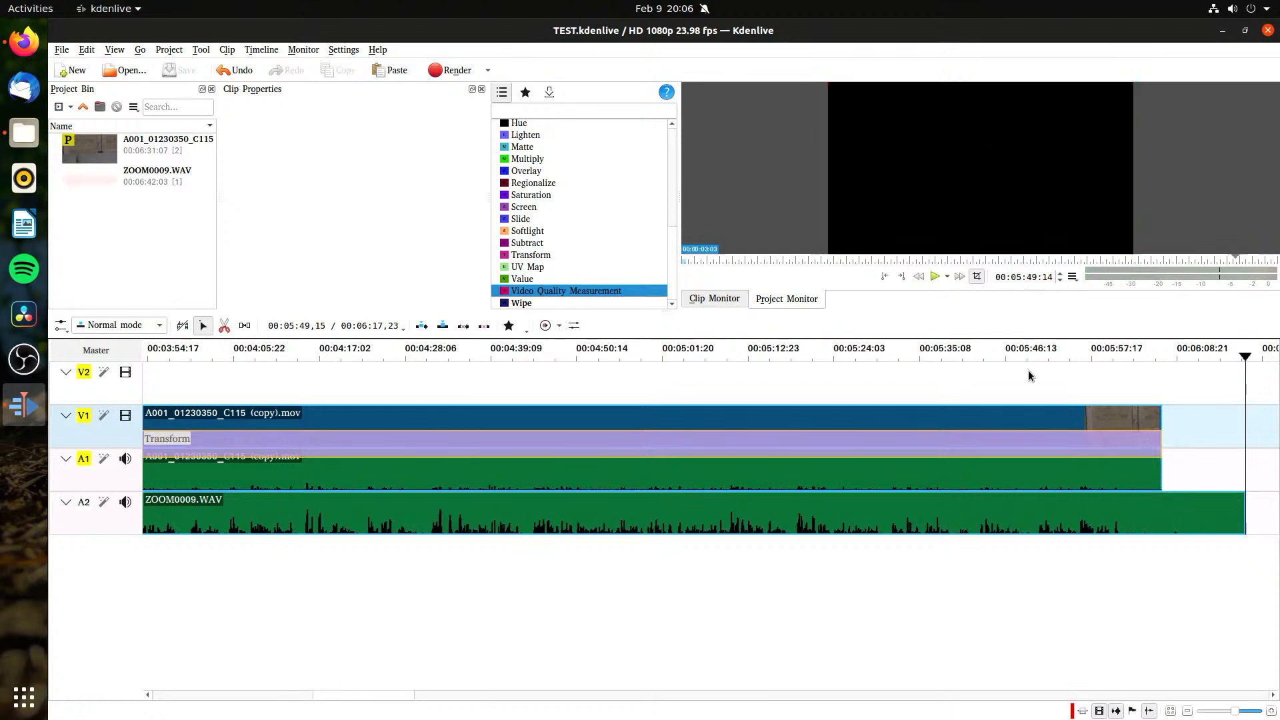
{"action": "left_click", "coordinate": [1031, 375]}
{"action": "key", "text": "space"}
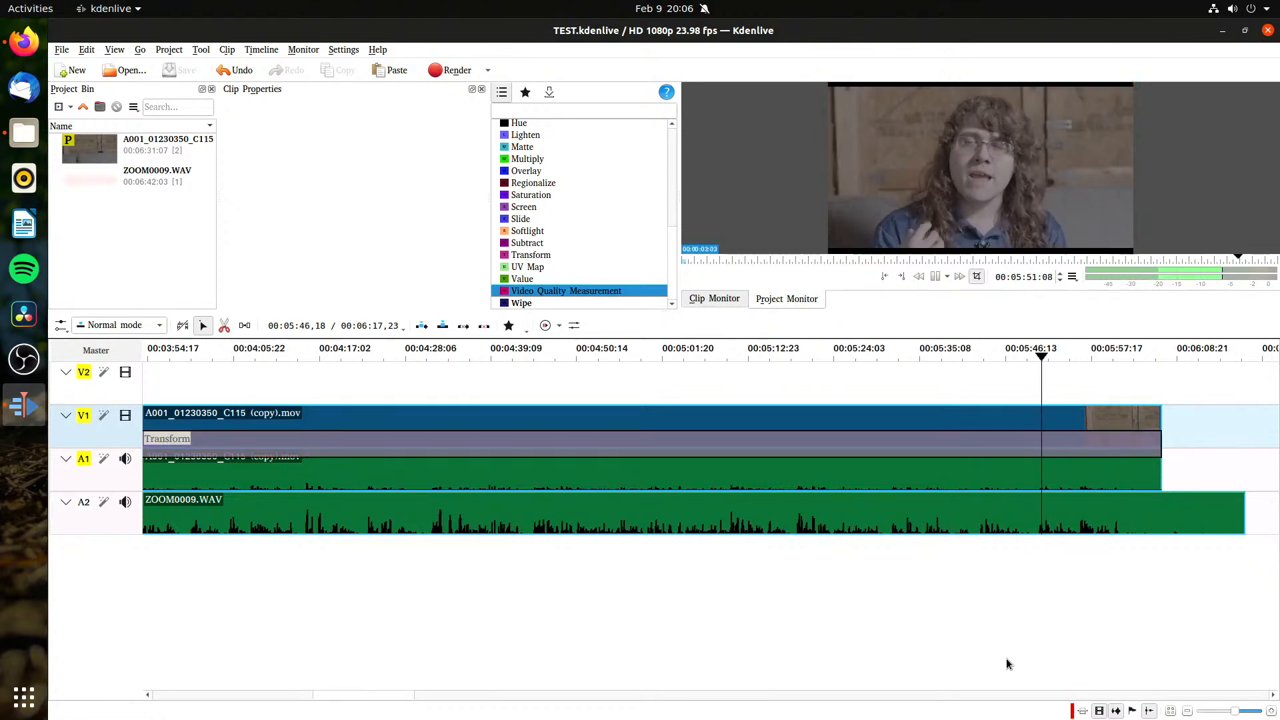
{"action": "key", "text": "space"}
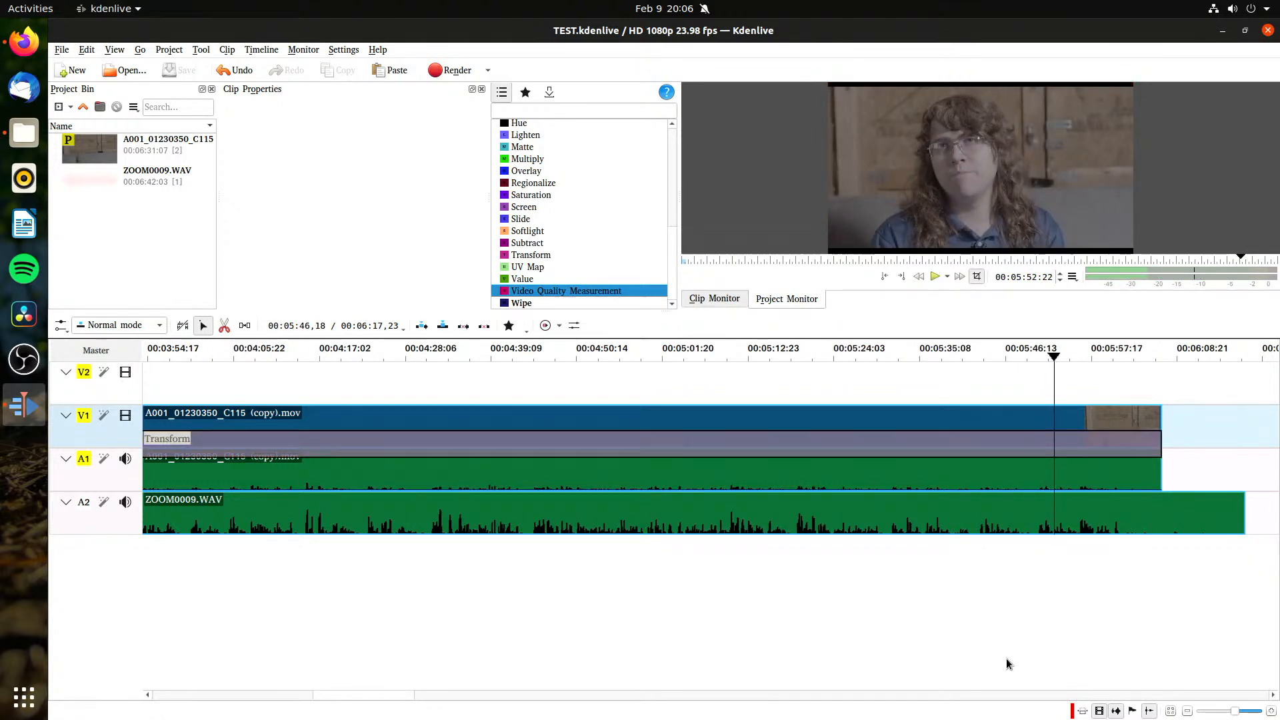
{"action": "left_click_drag", "start_coordinate": [1078, 366], "coordinate": [1128, 372]}
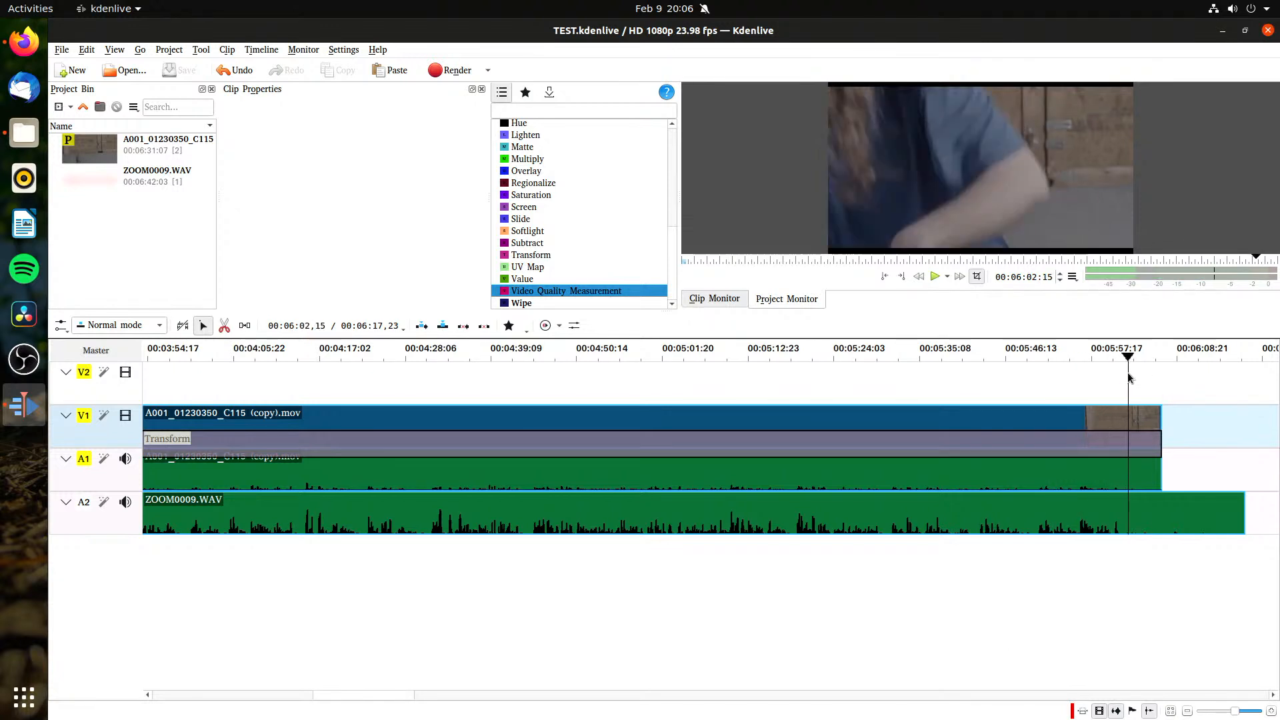
{"action": "left_click", "coordinate": [224, 326]}
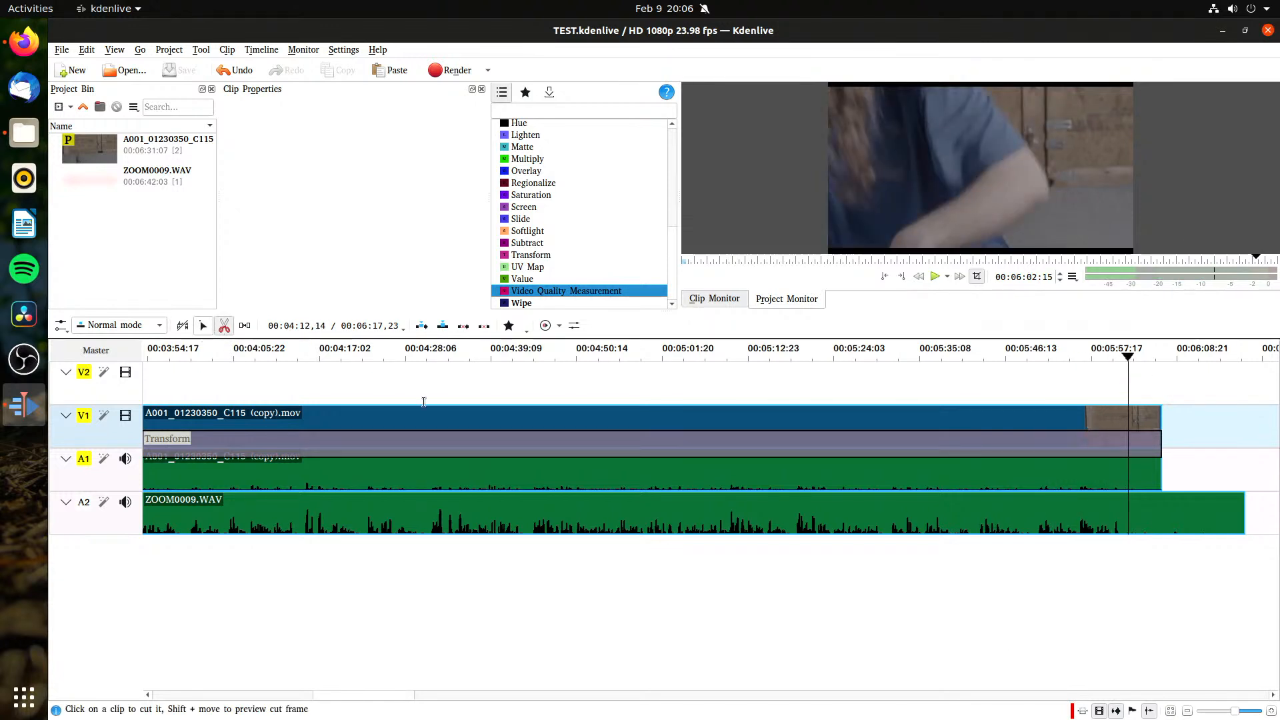
{"action": "left_click", "coordinate": [1129, 426]}
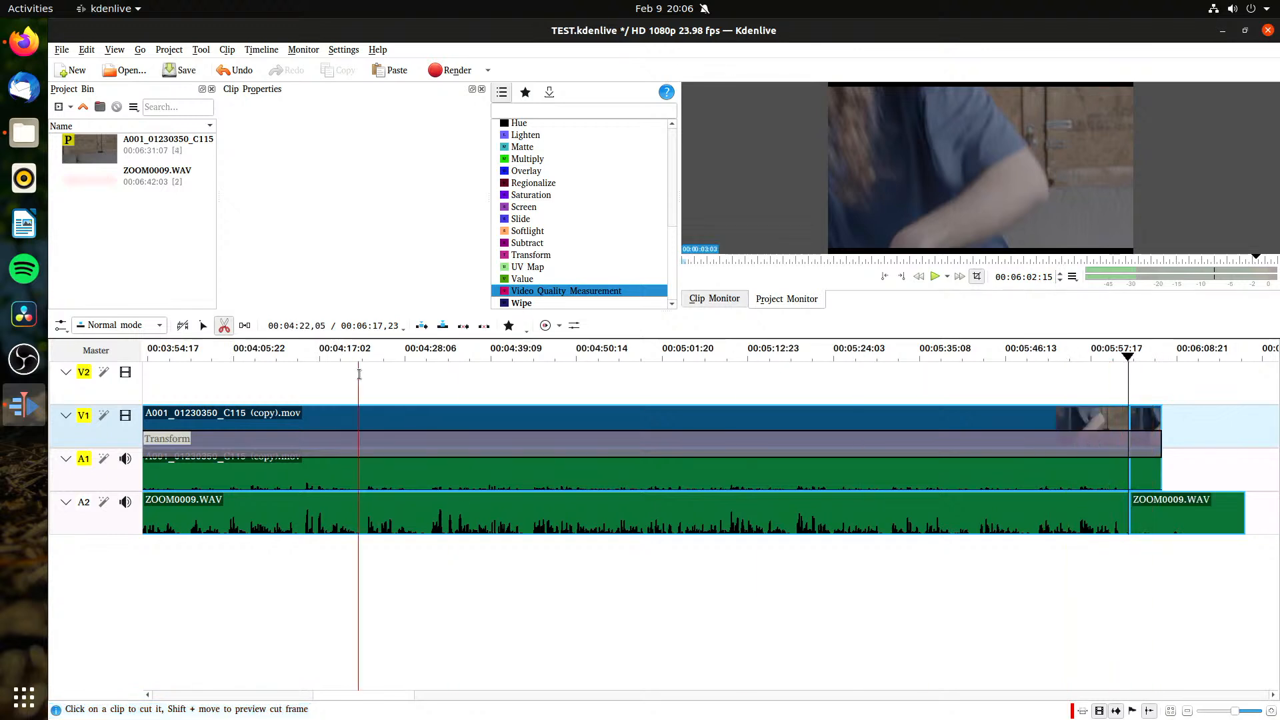
{"action": "left_click", "coordinate": [204, 325]}
Step: Remove the grouped segments after the end cut, trim the Transform composition's end to the cut, and save the project
{"action": "left_click", "coordinate": [1149, 446]}
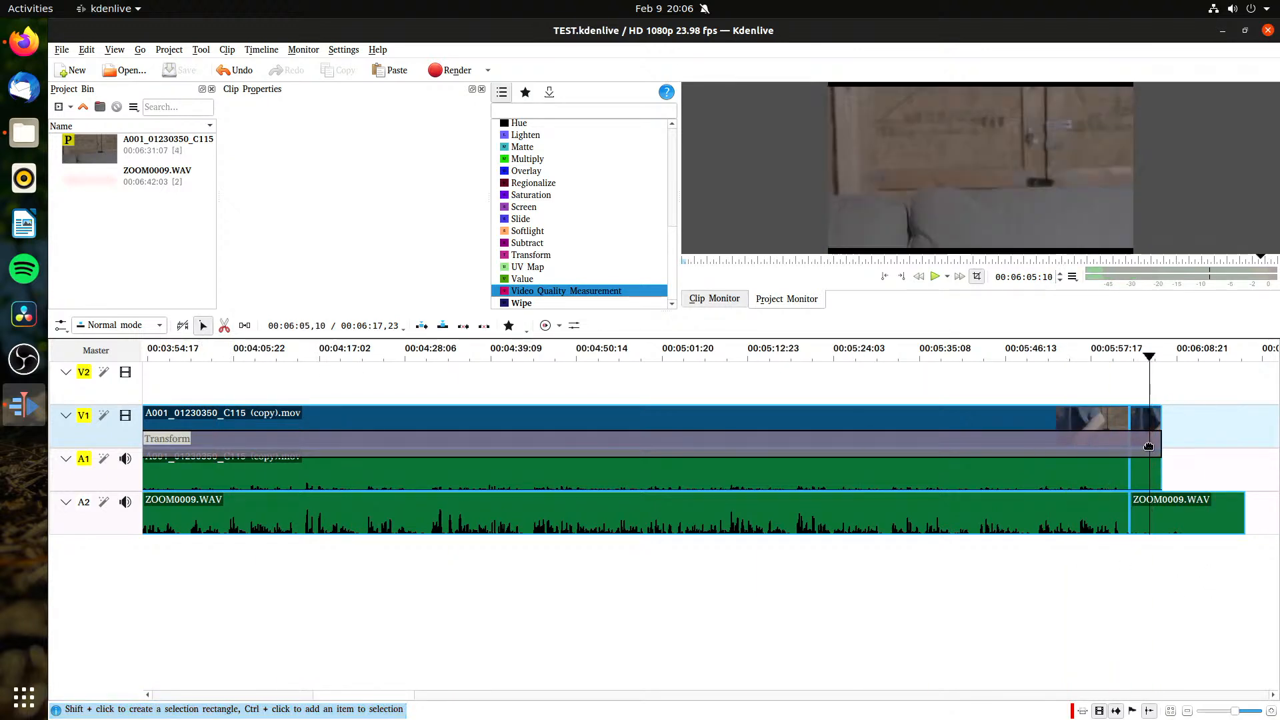
{"action": "right_click", "coordinate": [1153, 476]}
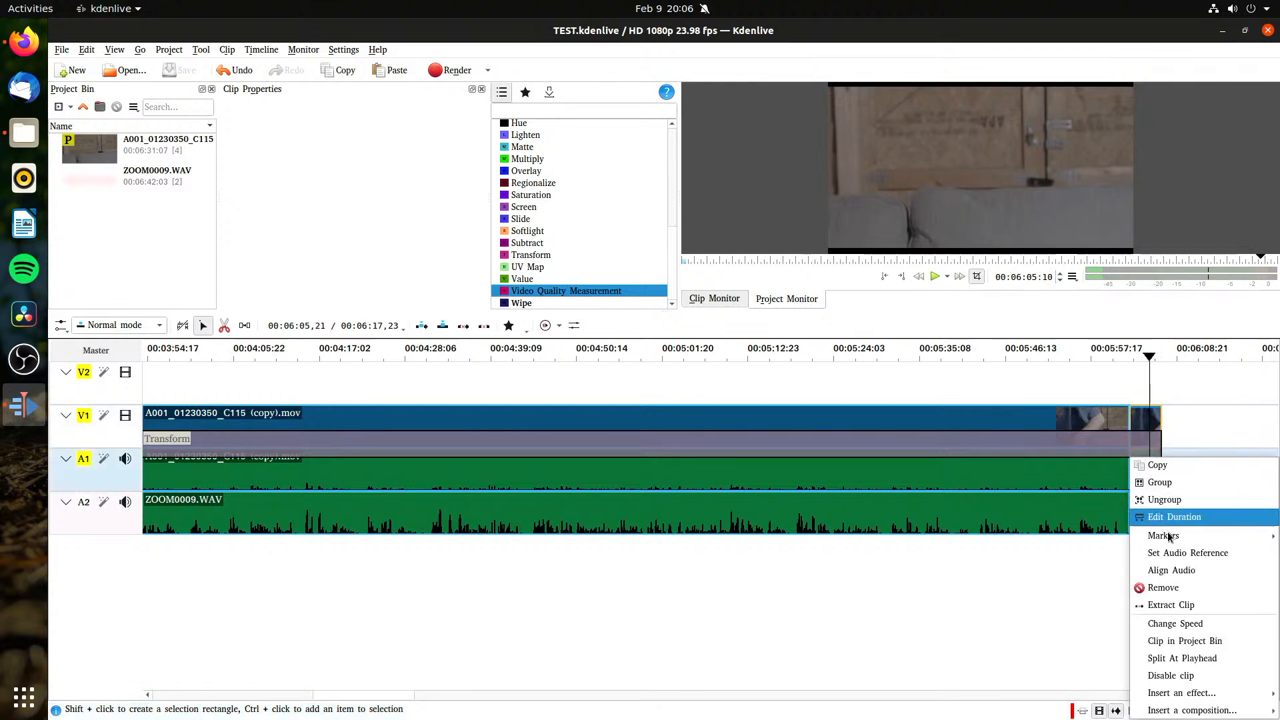
{"action": "left_click", "coordinate": [1173, 588]}
{"action": "left_click_drag", "start_coordinate": [1161, 443], "coordinate": [1129, 443]}
{"action": "key", "text": "ctrl+s"}
Step: Play the footage from about 00:04:27, cut the grouped clips at about 00:04:30, and save the project
{"action": "left_click_drag", "start_coordinate": [751, 376], "coordinate": [400, 431]}
{"action": "key", "text": "space"}
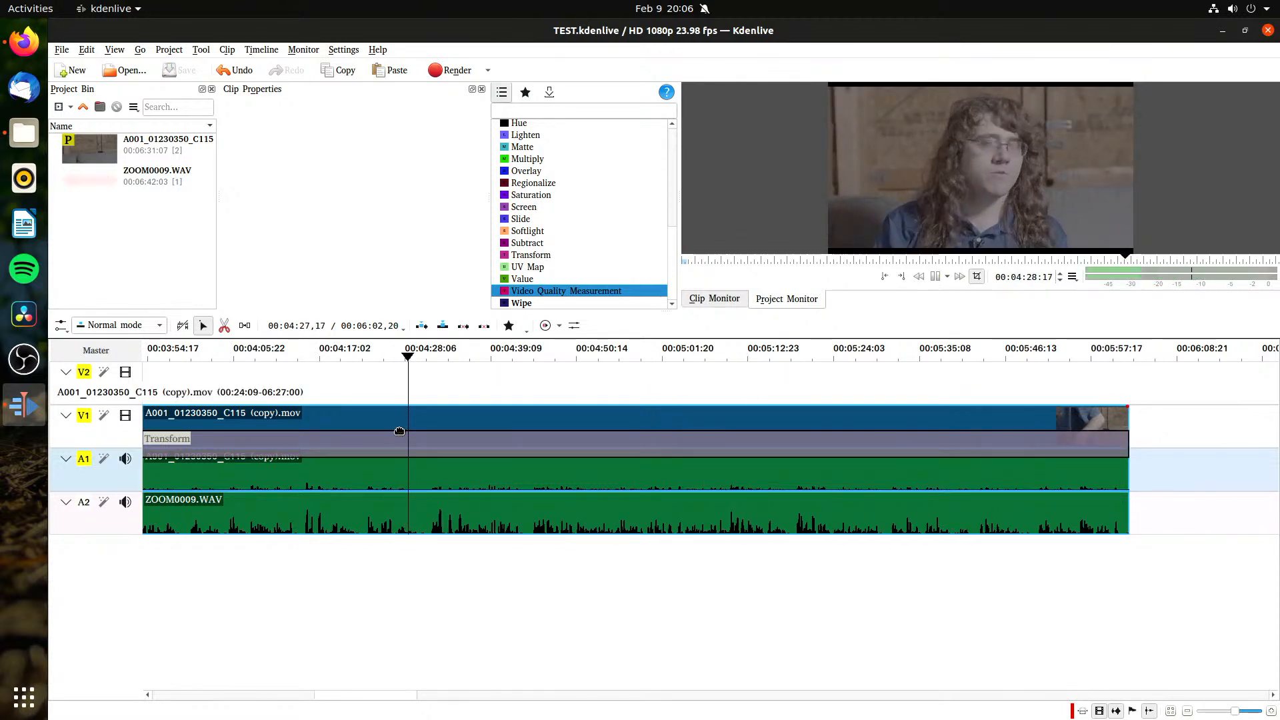
{"action": "key", "text": "space"}
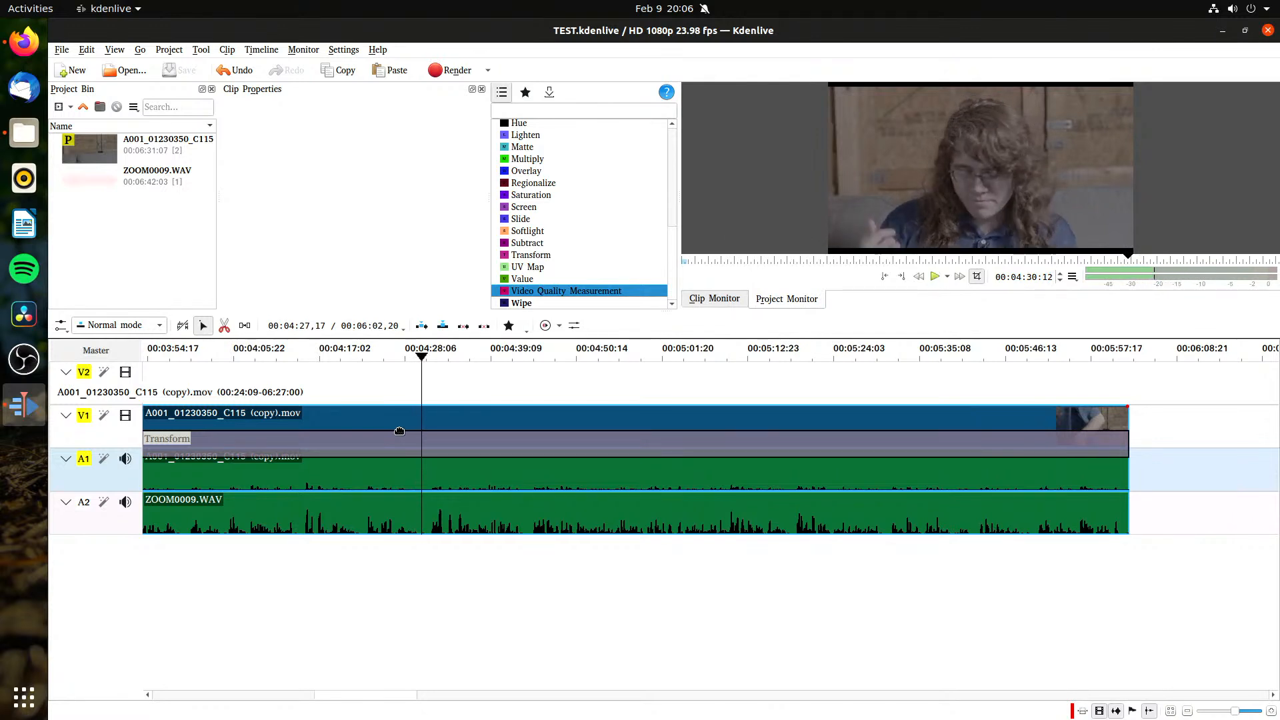
{"action": "left_click", "coordinate": [224, 325]}
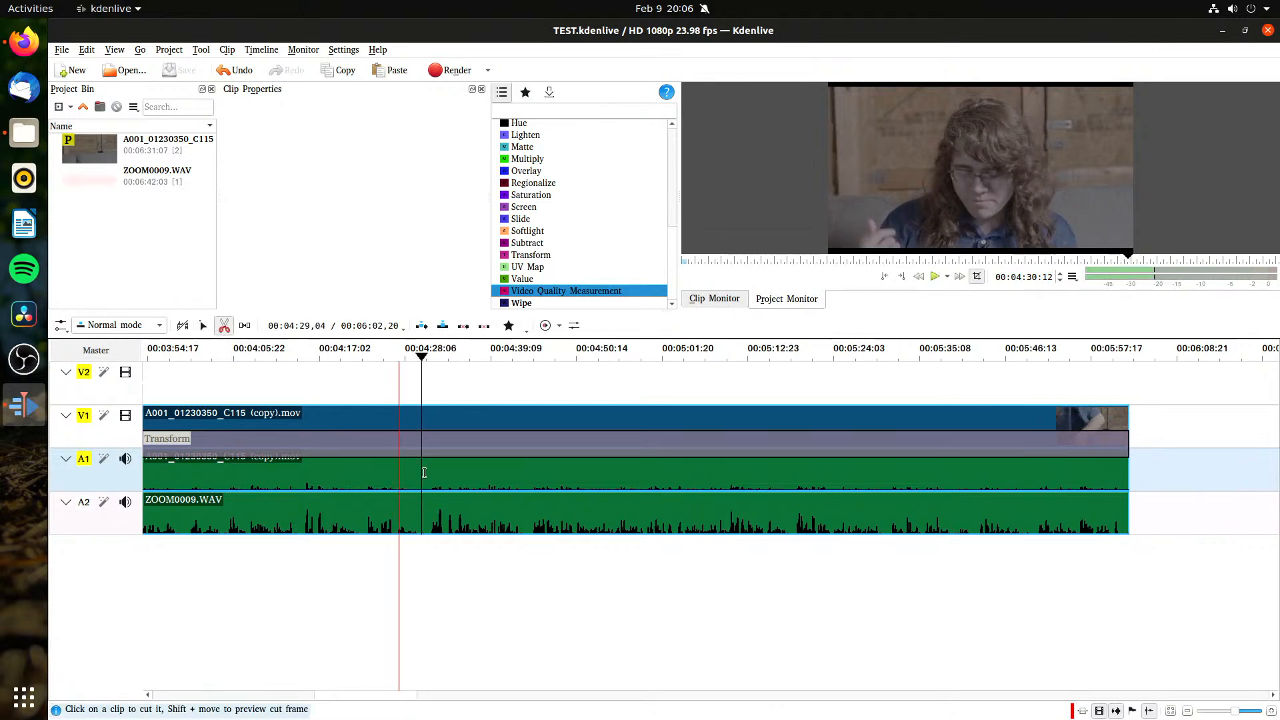
{"action": "left_click", "coordinate": [422, 458]}
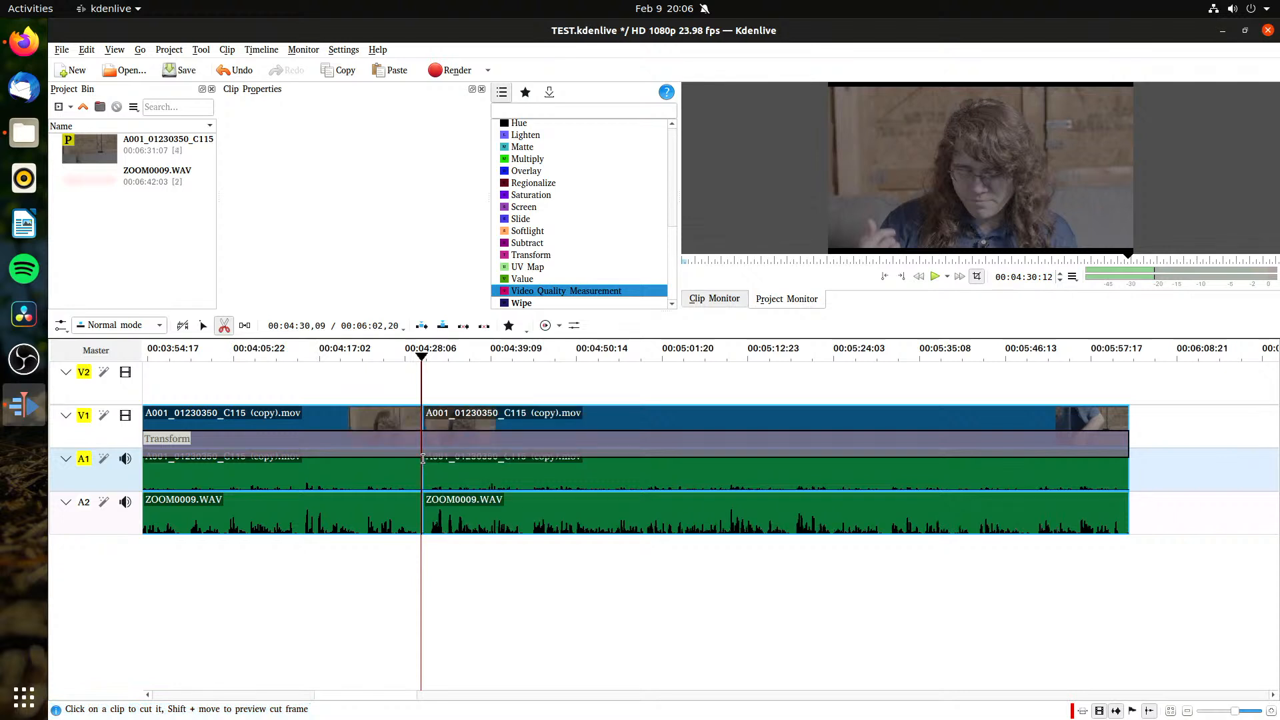
{"action": "left_click", "coordinate": [203, 326]}
{"action": "key", "text": "ctrl+s"}
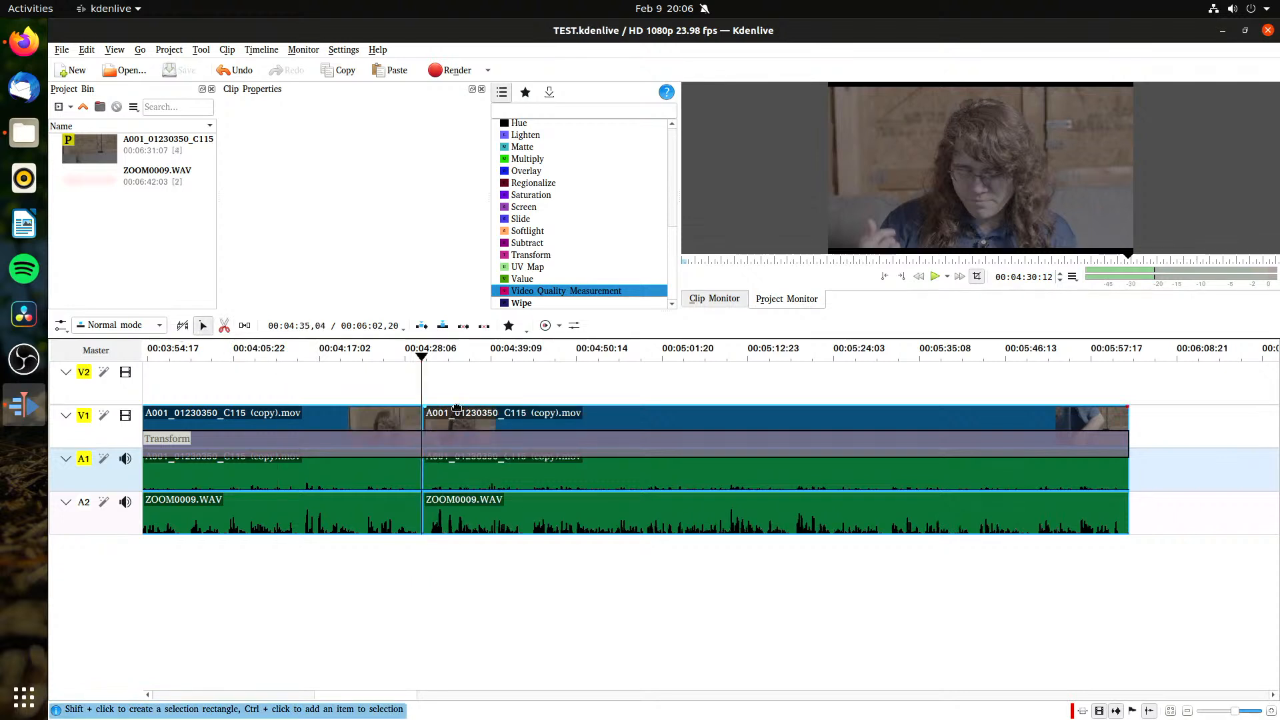
Step: Cut the grouped clips again at about 00:04:39 to isolate a short middle segment, and save the project
{"action": "left_click", "coordinate": [472, 358]}
{"action": "left_click_drag", "start_coordinate": [475, 359], "coordinate": [486, 361]}
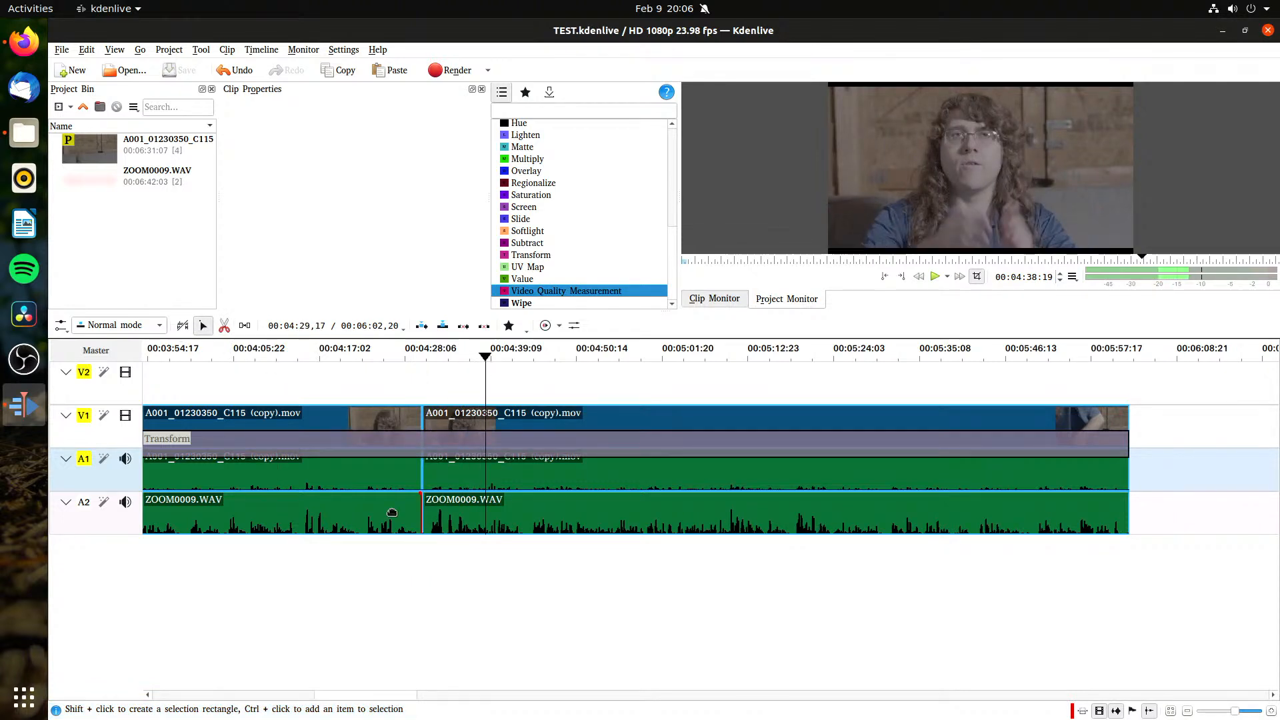
{"action": "left_click", "coordinate": [224, 325]}
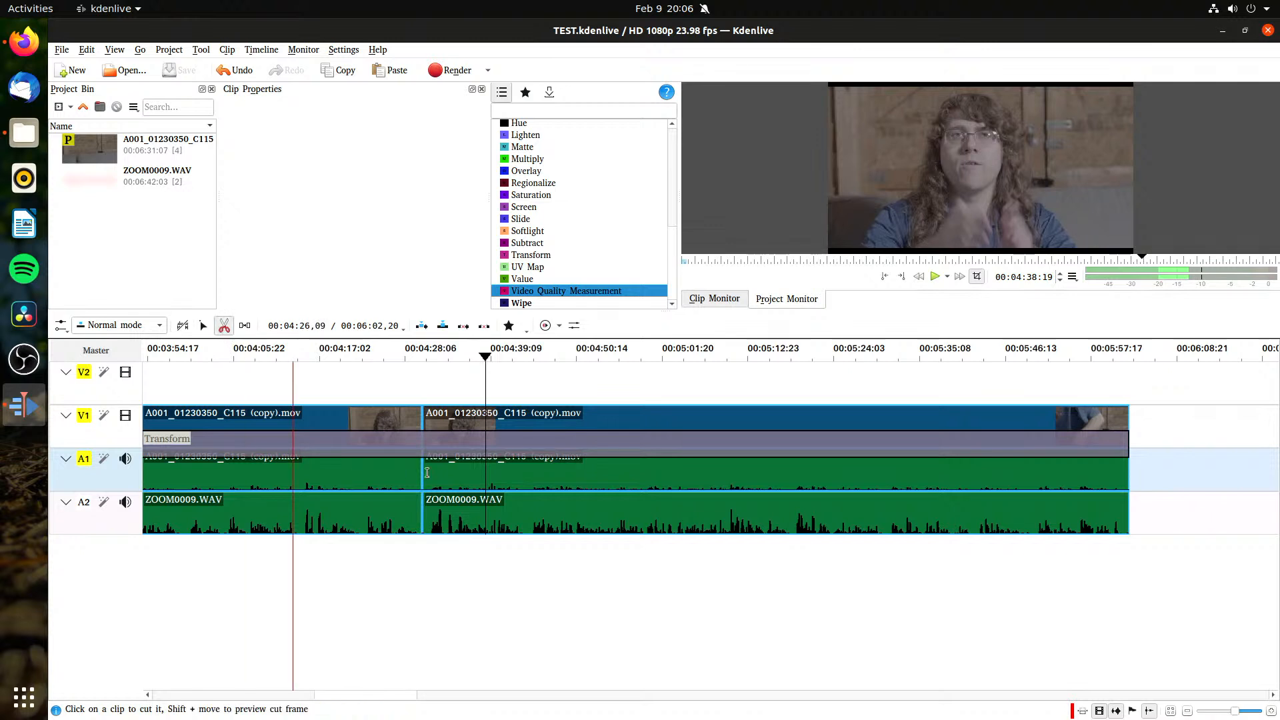
{"action": "left_click", "coordinate": [488, 430]}
{"action": "key", "text": "s"}
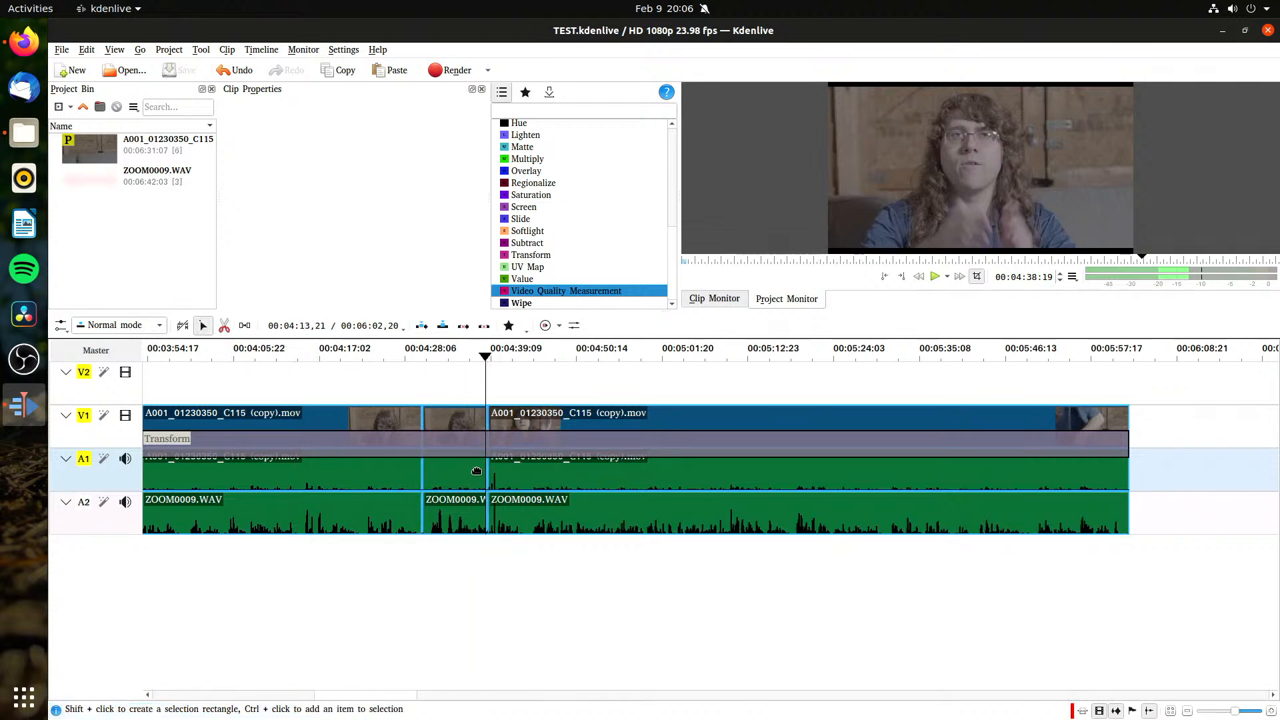
Step: Add a Transform composition on V2 over the short middle segment, and save the project
{"action": "left_click", "coordinate": [454, 417]}
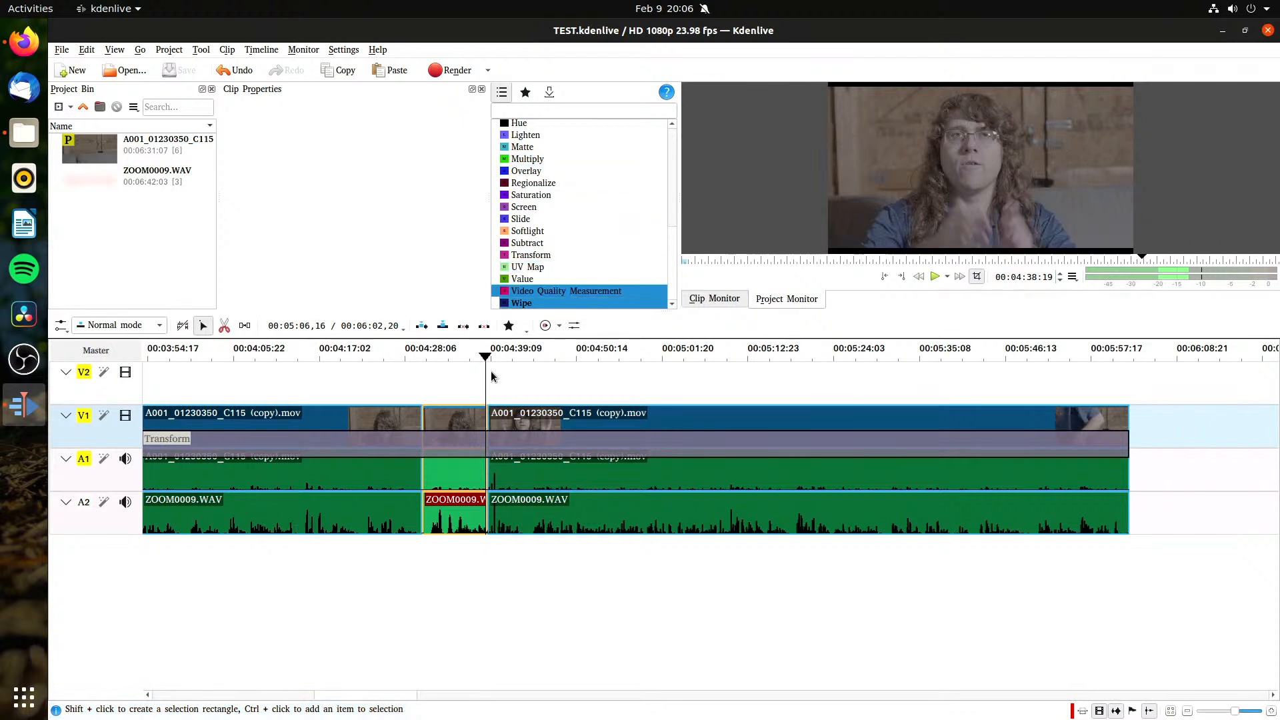
{"action": "right_click", "coordinate": [443, 484]}
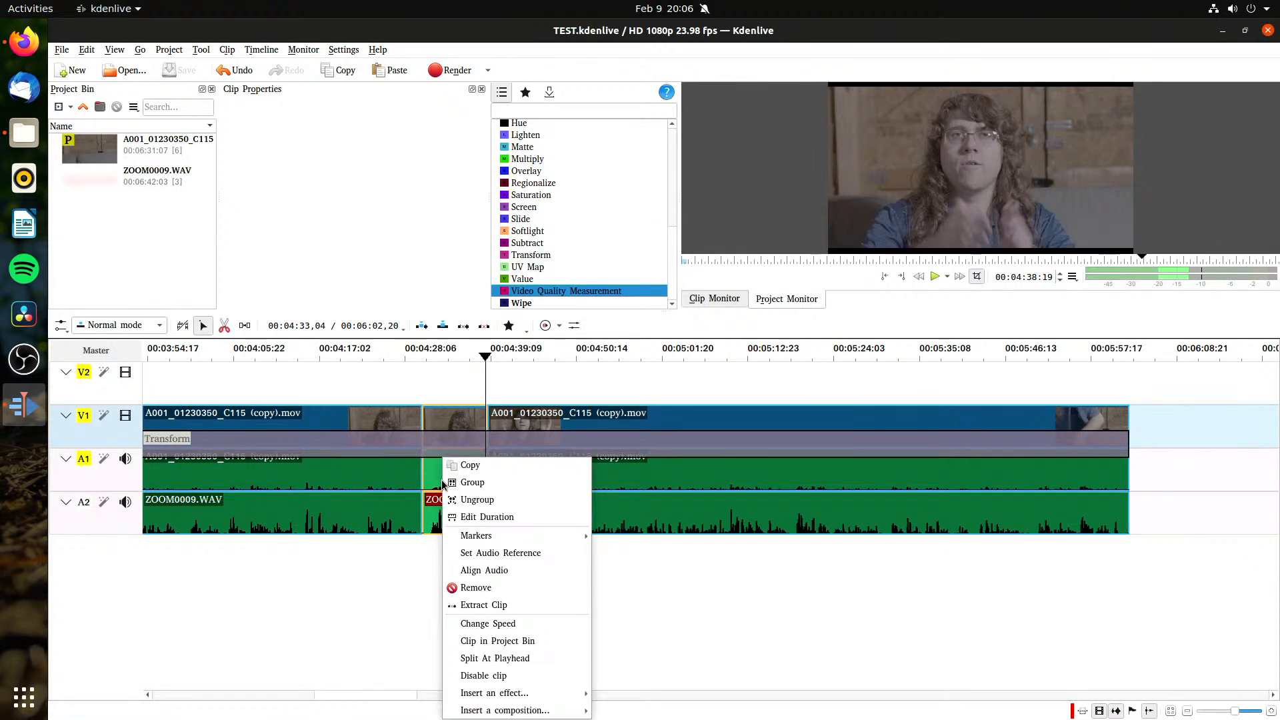
{"action": "left_click", "coordinate": [413, 626]}
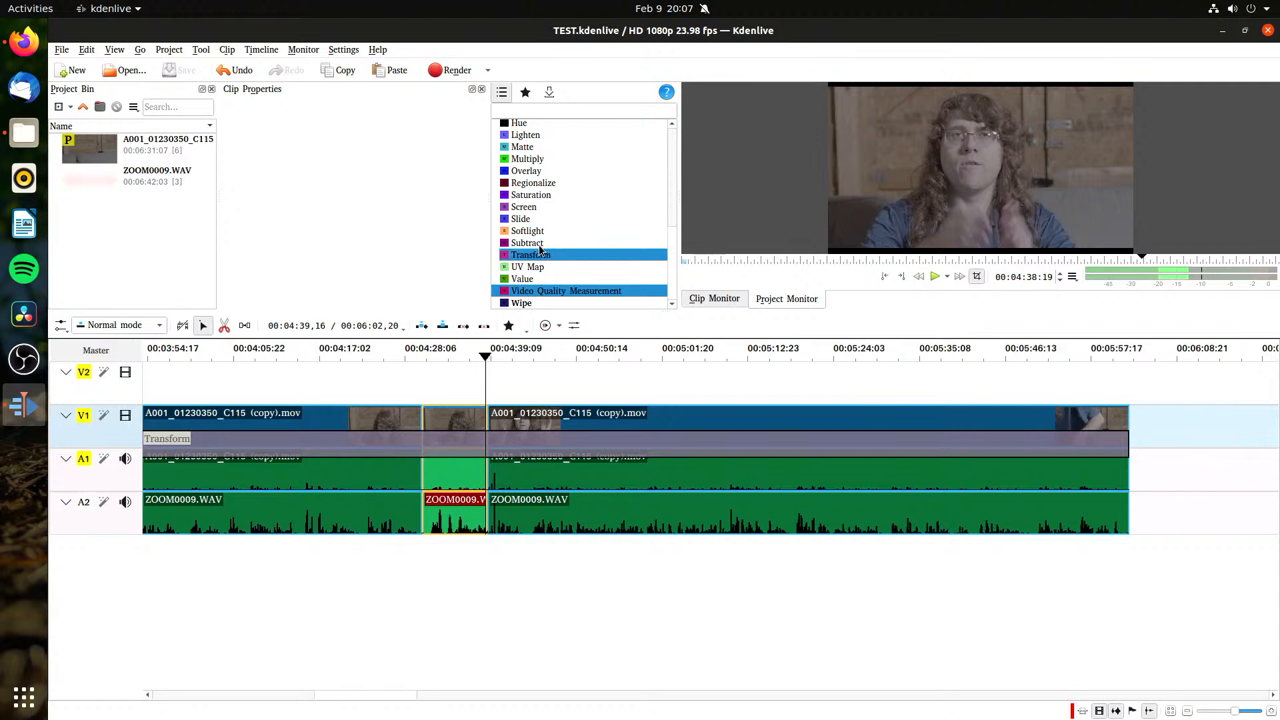
{"action": "left_click_drag", "start_coordinate": [531, 255], "coordinate": [456, 398]}
{"action": "key", "text": "ctrl+s"}
{"action": "right_click", "coordinate": [454, 402]}
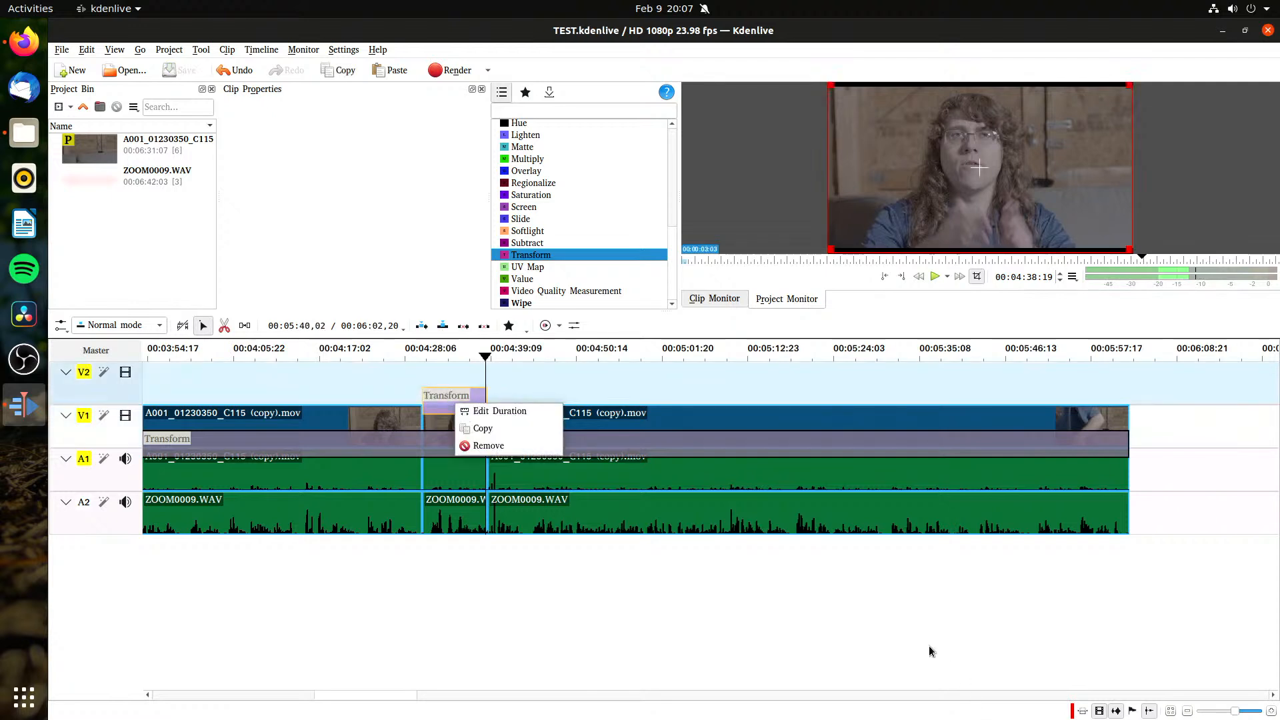
{"action": "left_click", "coordinate": [951, 668]}
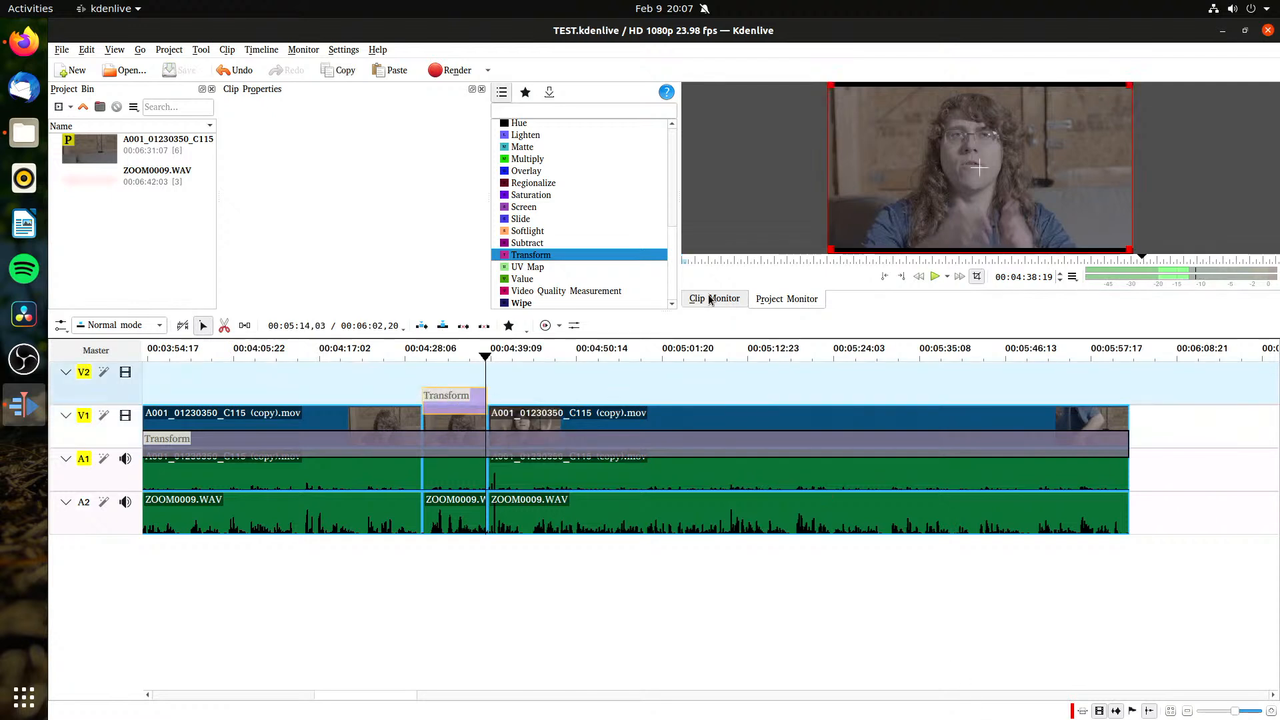
Step: Show the composition properties, set the V2 Transform's size to 120%, and save the project
{"action": "right_click", "coordinate": [679, 171]}
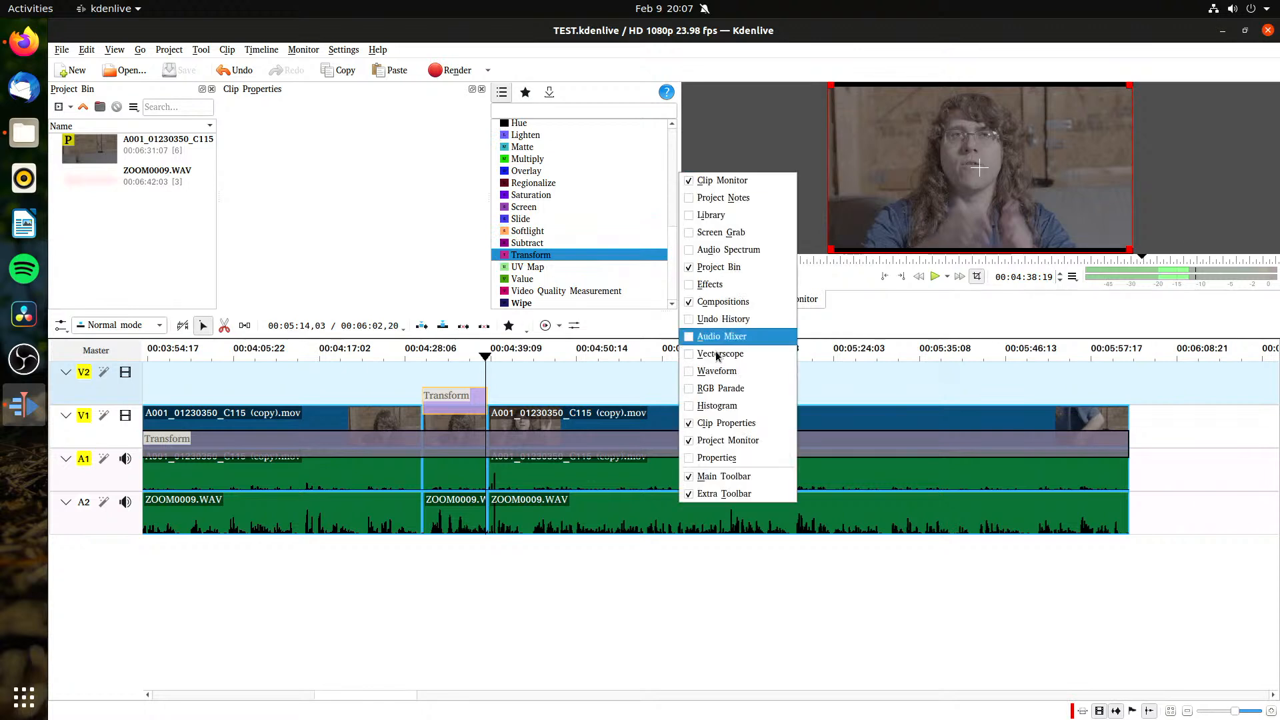
{"action": "left_click", "coordinate": [760, 458]}
{"action": "left_click", "coordinate": [260, 299]}
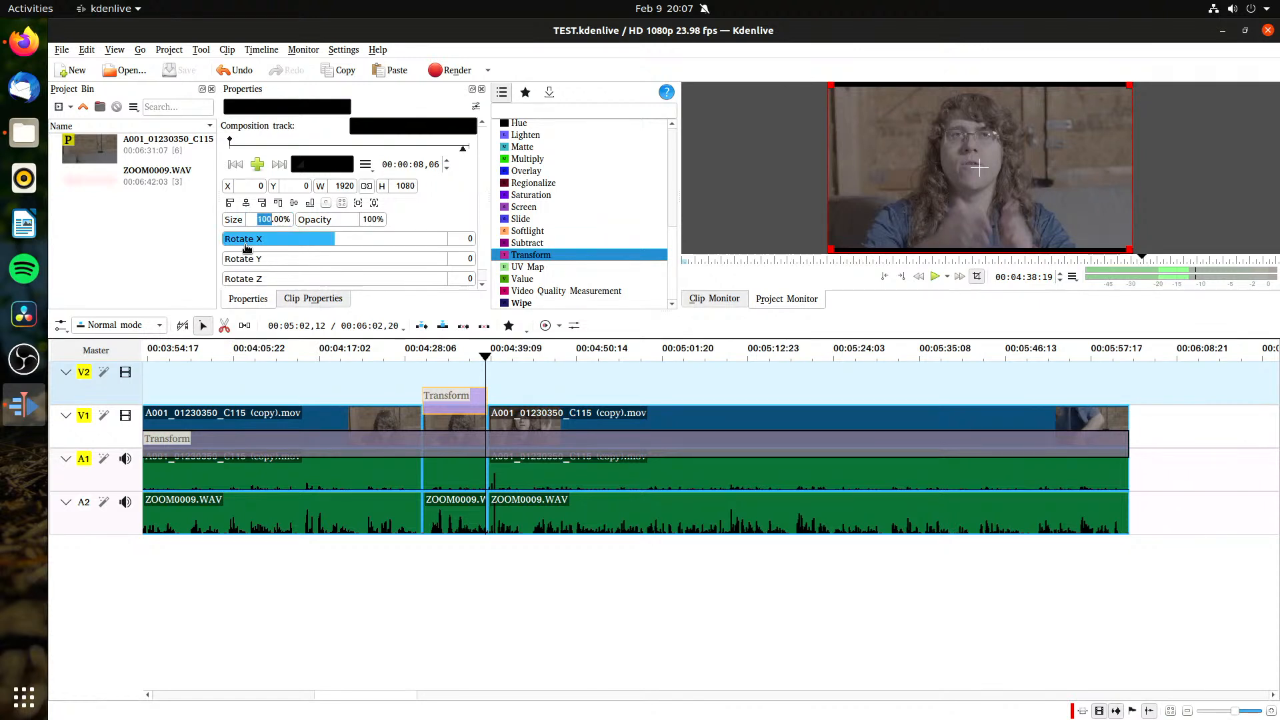
{"action": "type", "text": "120"}
{"action": "key", "text": "Return"}
{"action": "key", "text": "ctrl+s"}
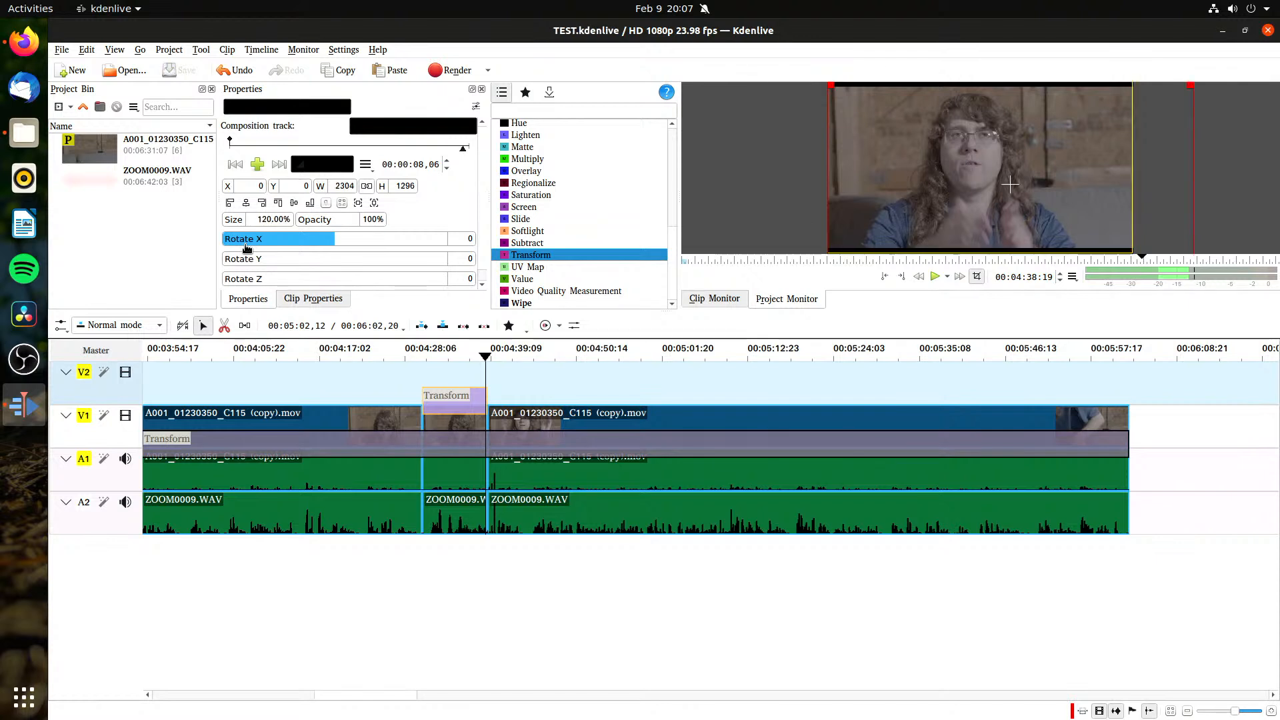
Step: Try ending the V1 Transform composition at the 00:04:30 cut, extend it back to the clips' end, and save the project
{"action": "left_click", "coordinate": [439, 375]}
{"action": "left_click", "coordinate": [433, 396]}
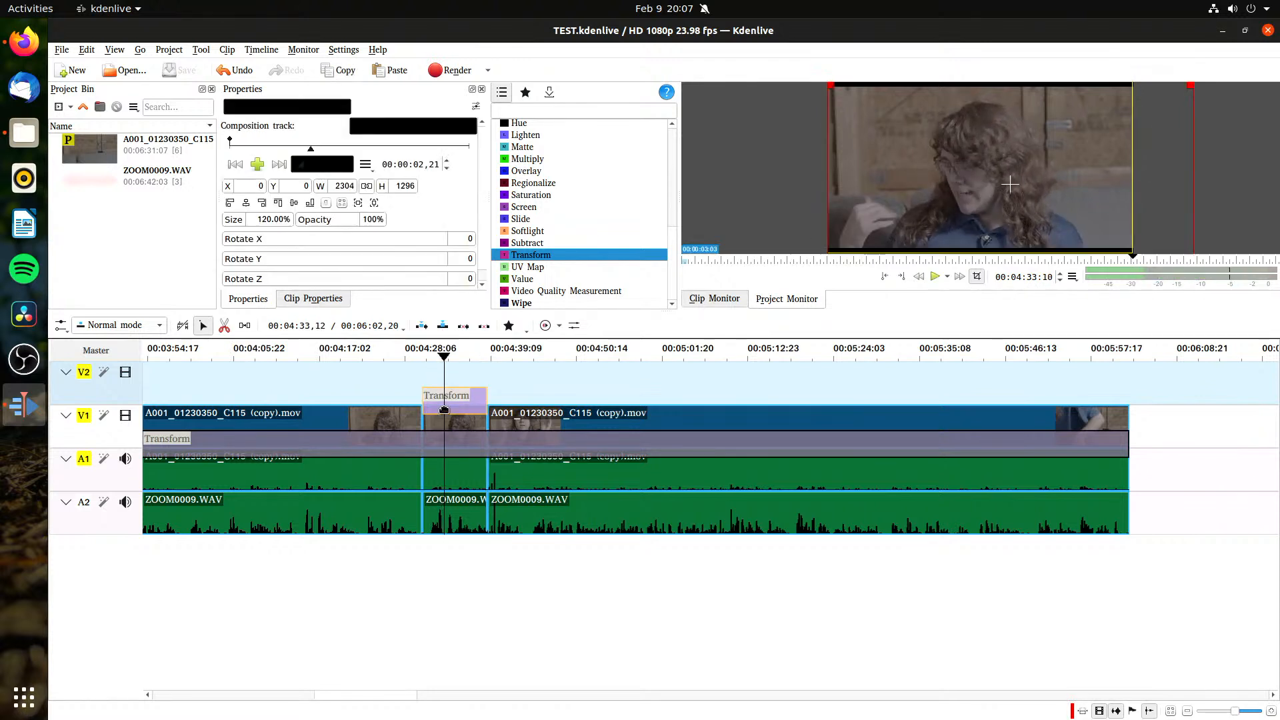
{"action": "left_click", "coordinate": [454, 444]}
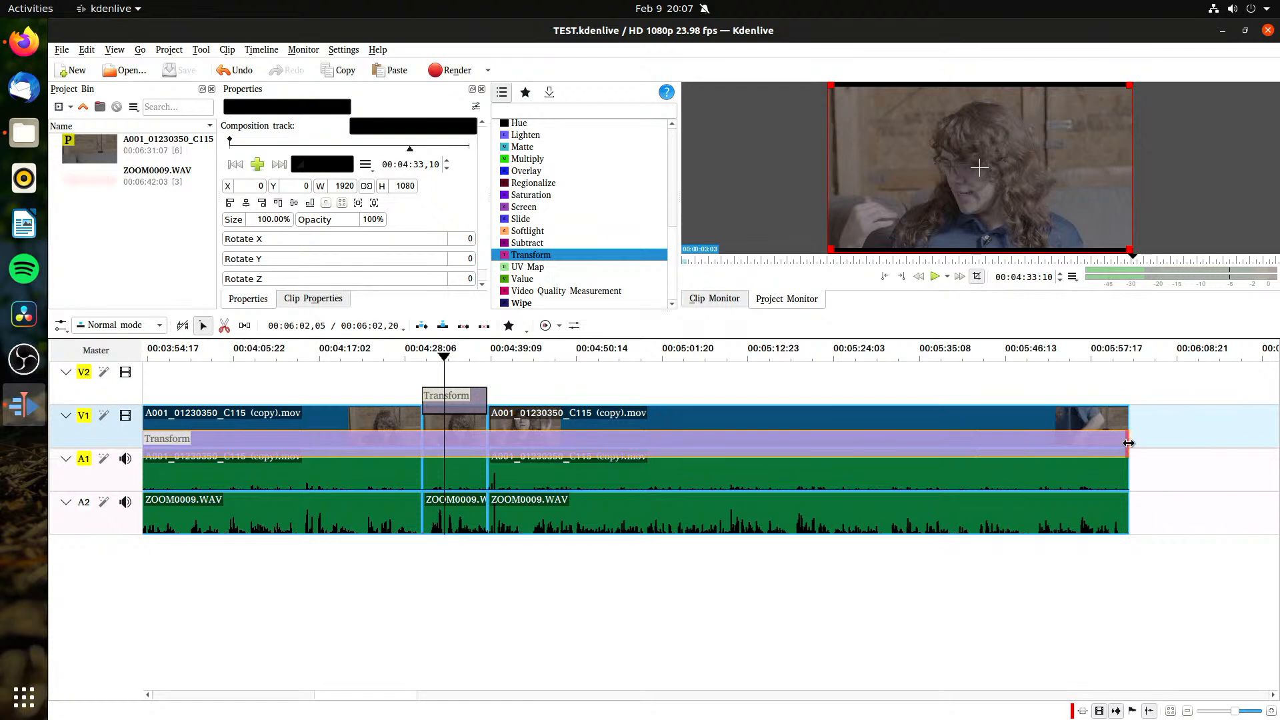
{"action": "left_click_drag", "start_coordinate": [1129, 444], "coordinate": [421, 460]}
{"action": "mouse_move", "coordinate": [387, 376]}
{"action": "left_mouse_down"}
{"action": "mouse_move", "coordinate": [436, 367]}
{"action": "mouse_move", "coordinate": [398, 374]}
{"action": "left_mouse_up"}
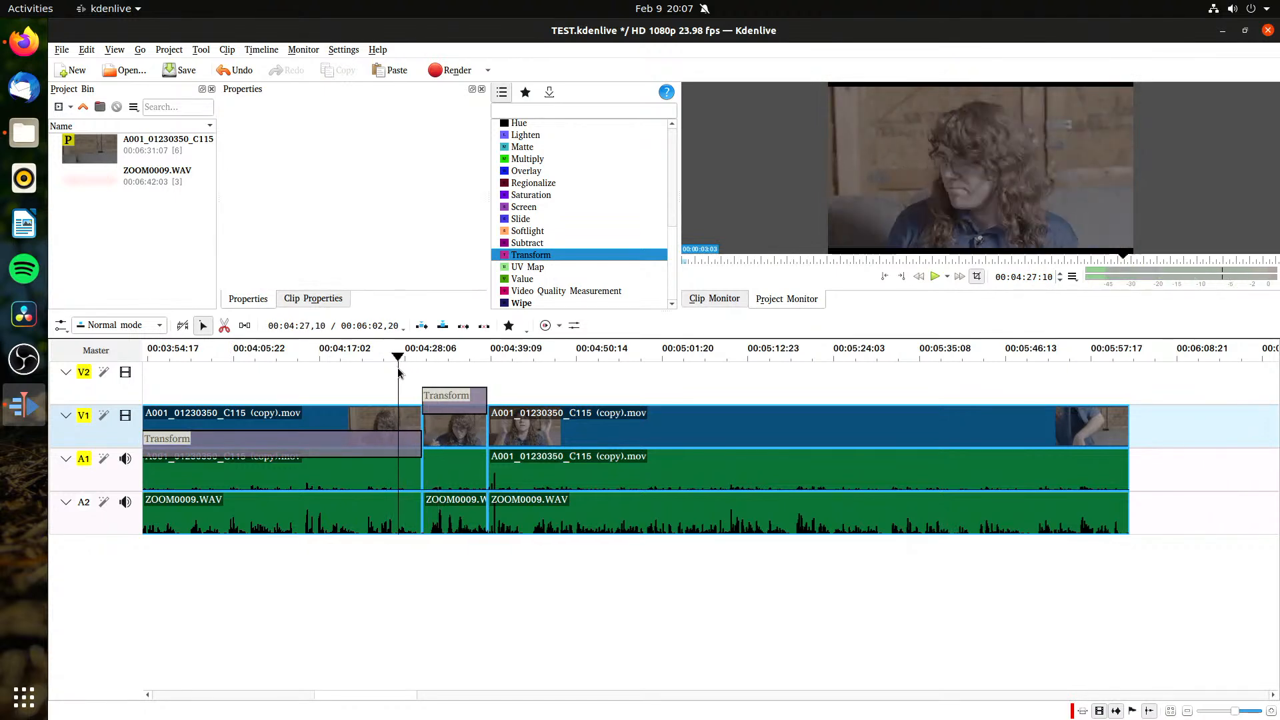
{"action": "left_click_drag", "start_coordinate": [421, 445], "coordinate": [1128, 461]}
{"action": "key", "text": "ctrl+s"}
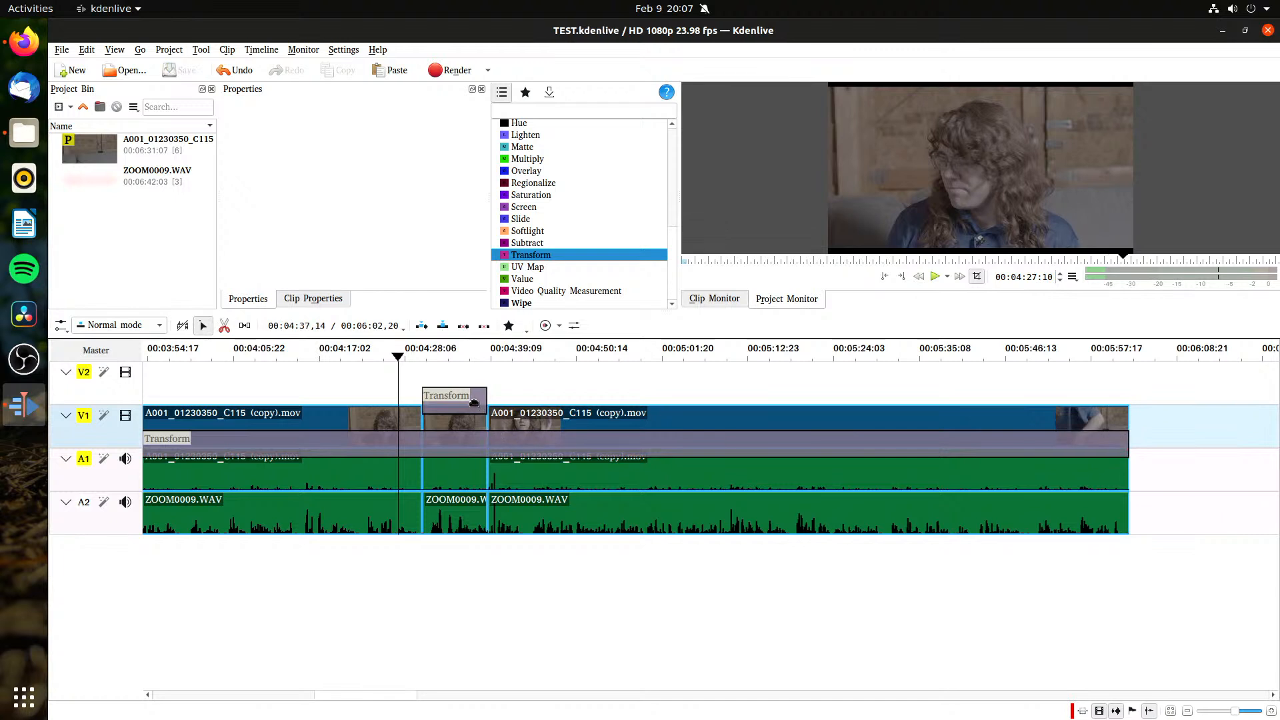
Step: Set the V2 Transform composition's size to 245%, adjust its Y rotation, and save the project
{"action": "left_click", "coordinate": [471, 408]}
{"action": "scroll", "coordinate": [445, 219], "scroll_direction": "down", "scroll_amount": 1}
{"action": "scroll", "coordinate": [446, 218], "scroll_direction": "up", "scroll_amount": 1}
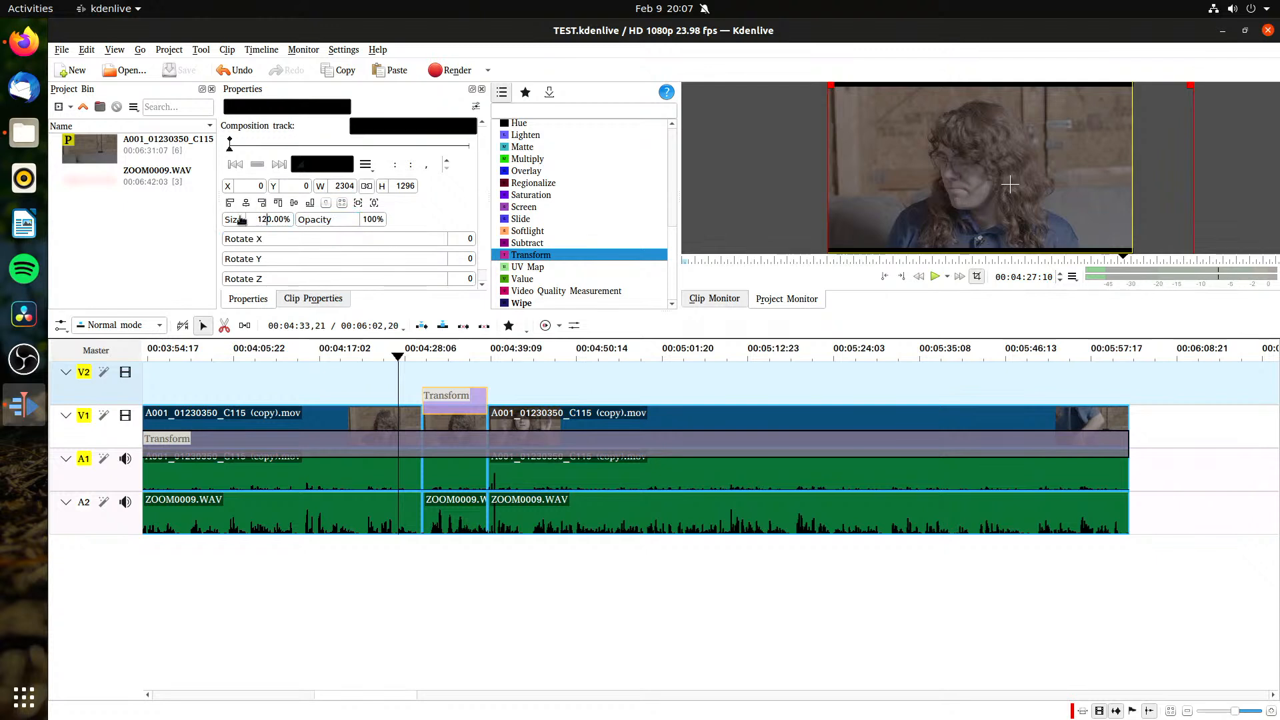
{"action": "left_click_drag", "start_coordinate": [241, 221], "coordinate": [321, 227]}
{"action": "key", "text": "ctrl+s"}
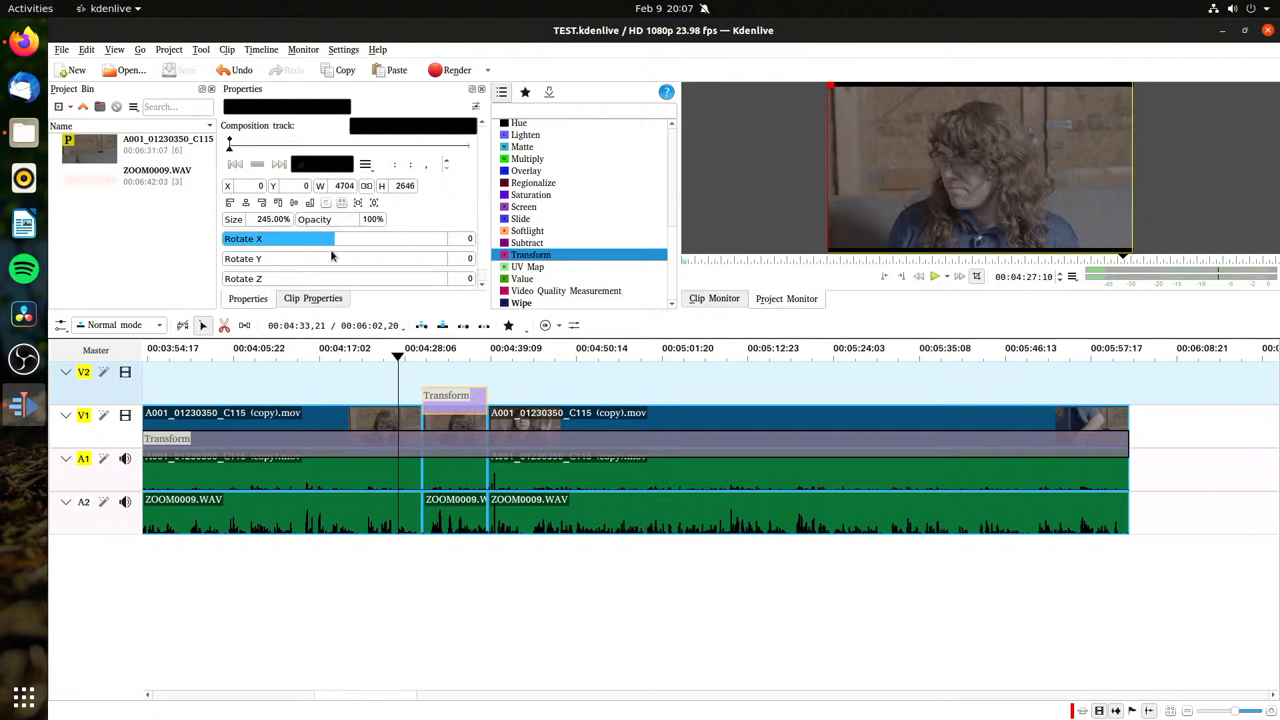
{"action": "scroll", "coordinate": [457, 256], "scroll_direction": "down", "scroll_amount": 4}
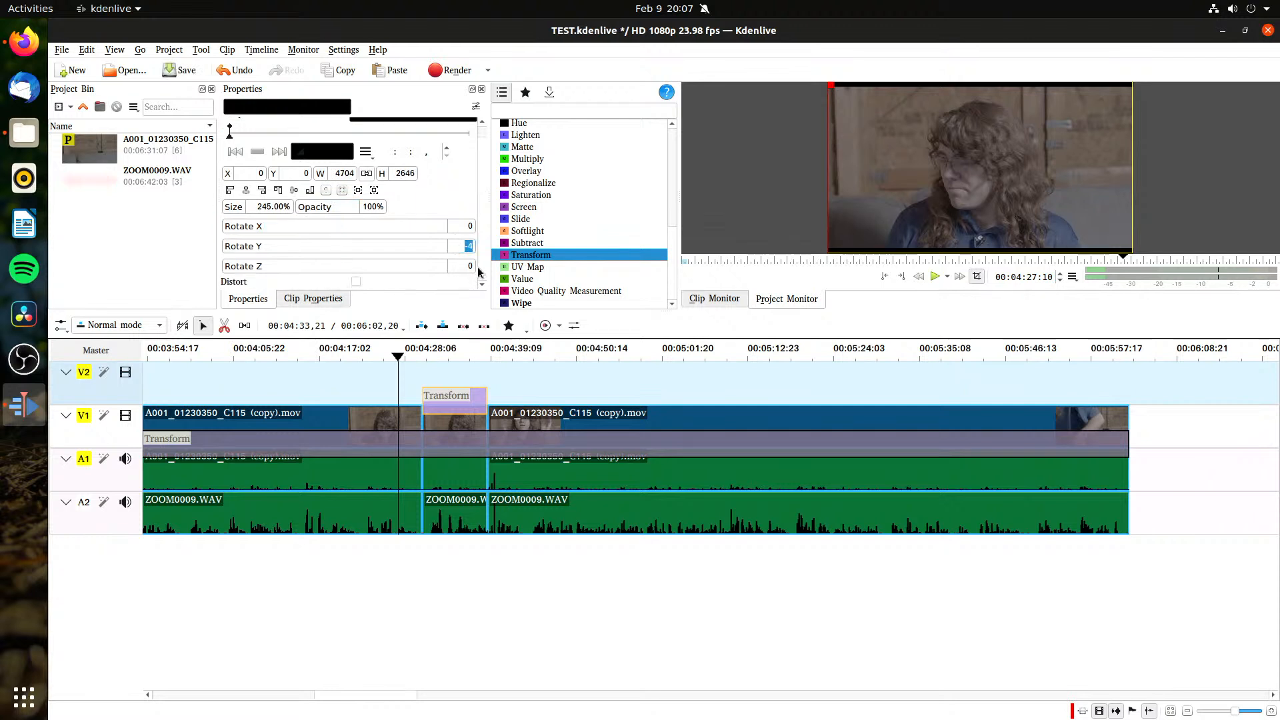
{"action": "scroll", "coordinate": [481, 200], "scroll_direction": "up", "scroll_amount": 1}
{"action": "key", "text": "ctrl+s"}
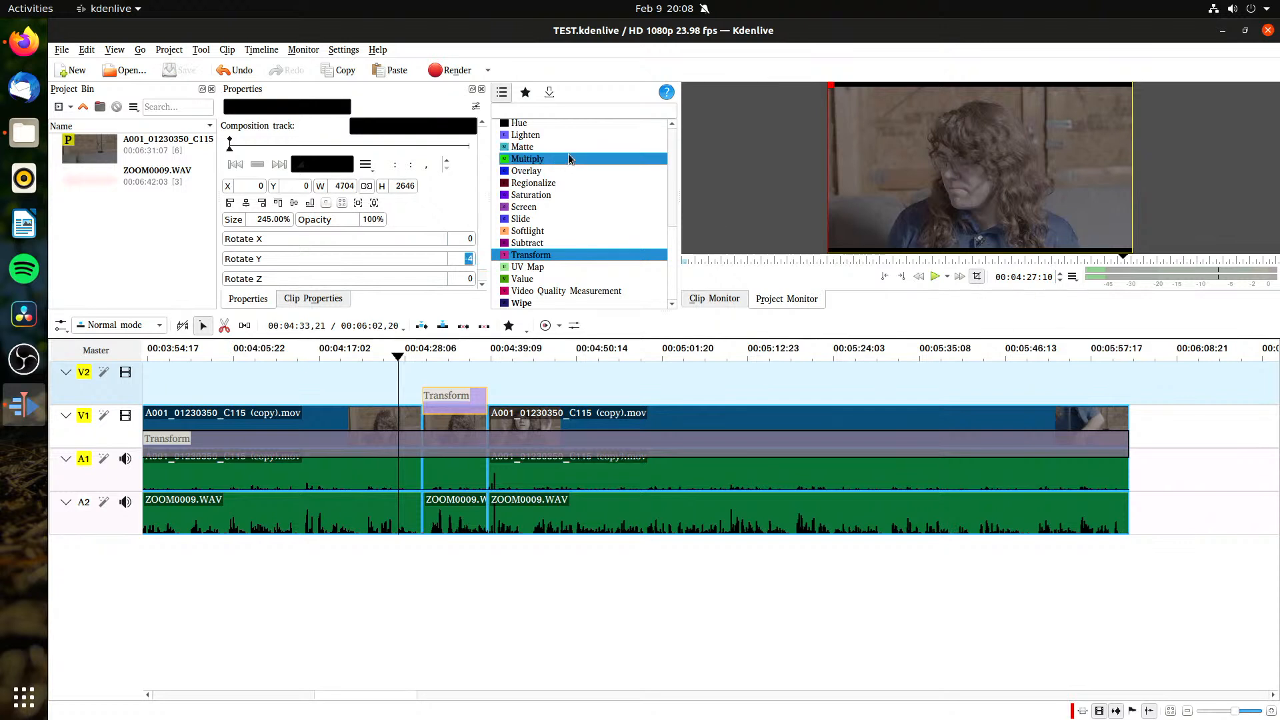
Step: Look through the start of the compositions list and view the frame at about 00:04:20
{"action": "scroll", "coordinate": [568, 153], "scroll_direction": "up", "scroll_amount": 6}
{"action": "scroll", "coordinate": [572, 154], "scroll_direction": "up", "scroll_amount": 2}
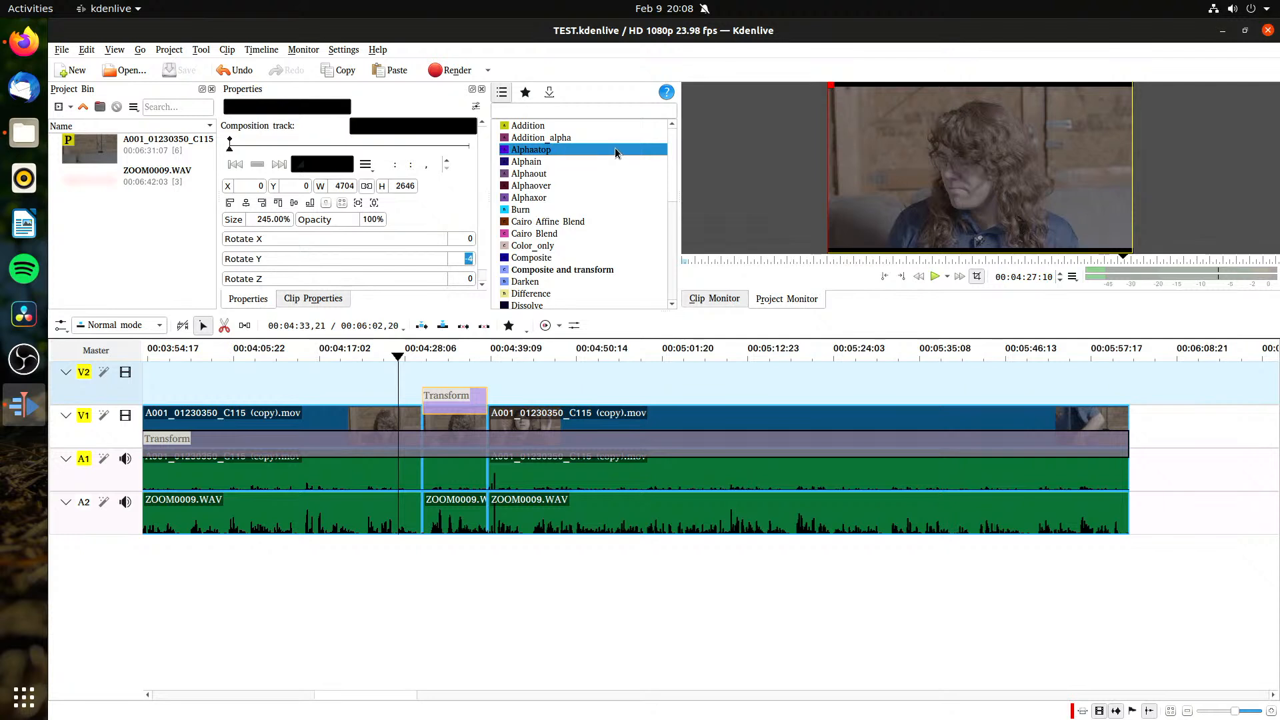
{"action": "left_click_drag", "start_coordinate": [399, 371], "coordinate": [343, 378]}
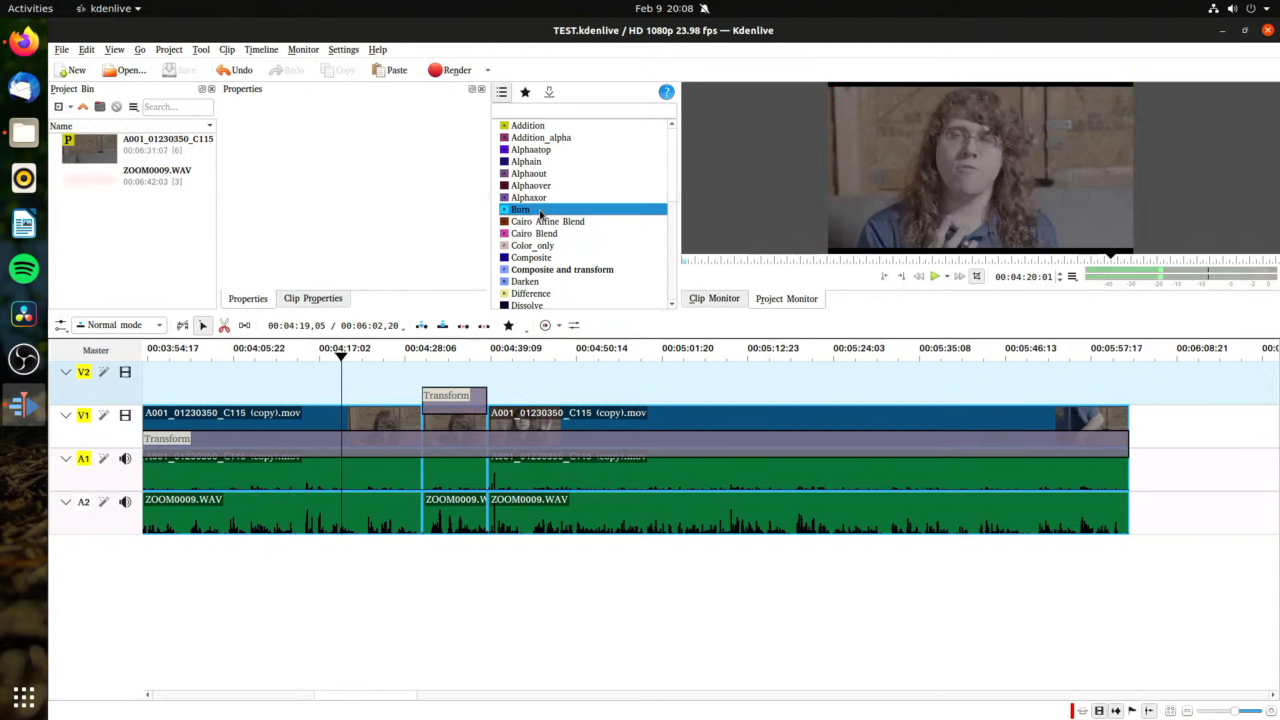
Step: Add a Burn composition on V2 directly before the Transform, ending at the Transform's start, save the project, and select the Burn composition
{"action": "mouse_move", "coordinate": [541, 213]}
{"action": "left_mouse_down"}
{"action": "mouse_move", "coordinate": [321, 408]}
{"action": "mouse_move", "coordinate": [417, 398]}
{"action": "left_mouse_up"}
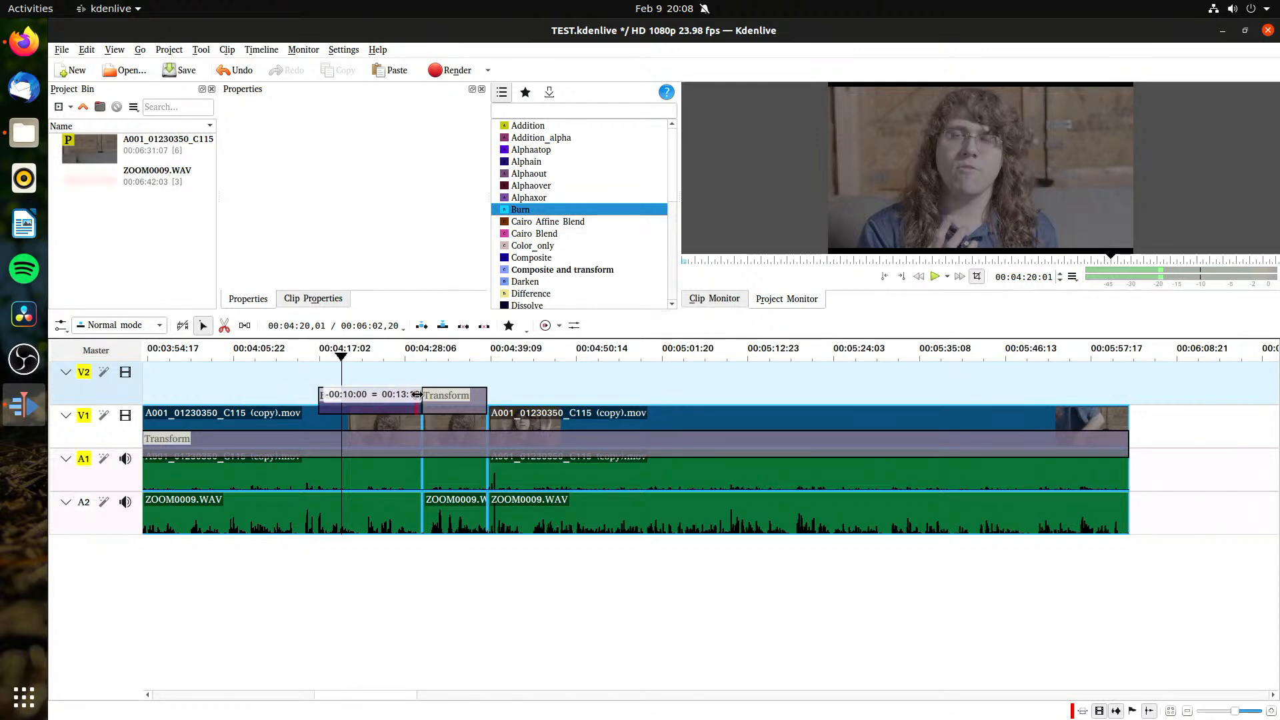
{"action": "key", "text": "ctrl+s"}
{"action": "left_click", "coordinate": [343, 399]}
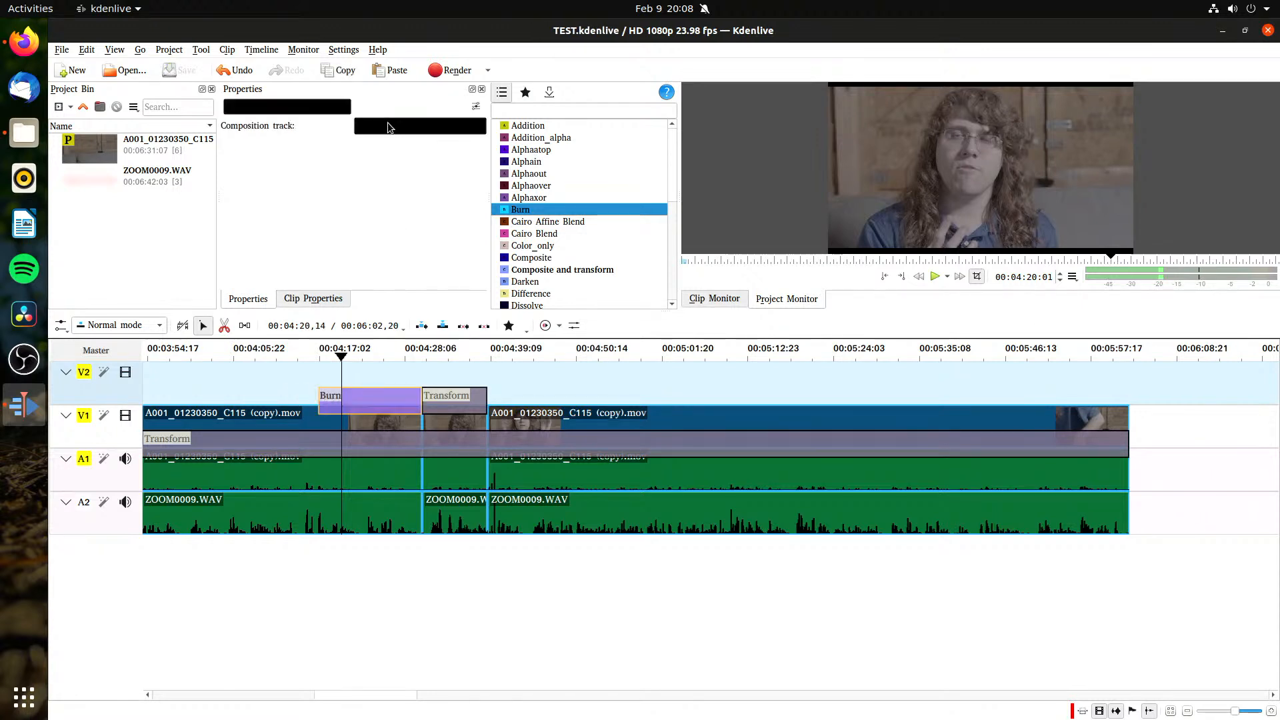
{"action": "left_click", "coordinate": [321, 111]}
{"action": "left_click", "coordinate": [435, 205]}
Step: Set track compositing to High Quality, preview the footage under the Burn composition, and save the project
{"action": "left_click", "coordinate": [82, 327]}
{"action": "left_click", "coordinate": [65, 325]}
{"action": "left_click", "coordinate": [64, 330]}
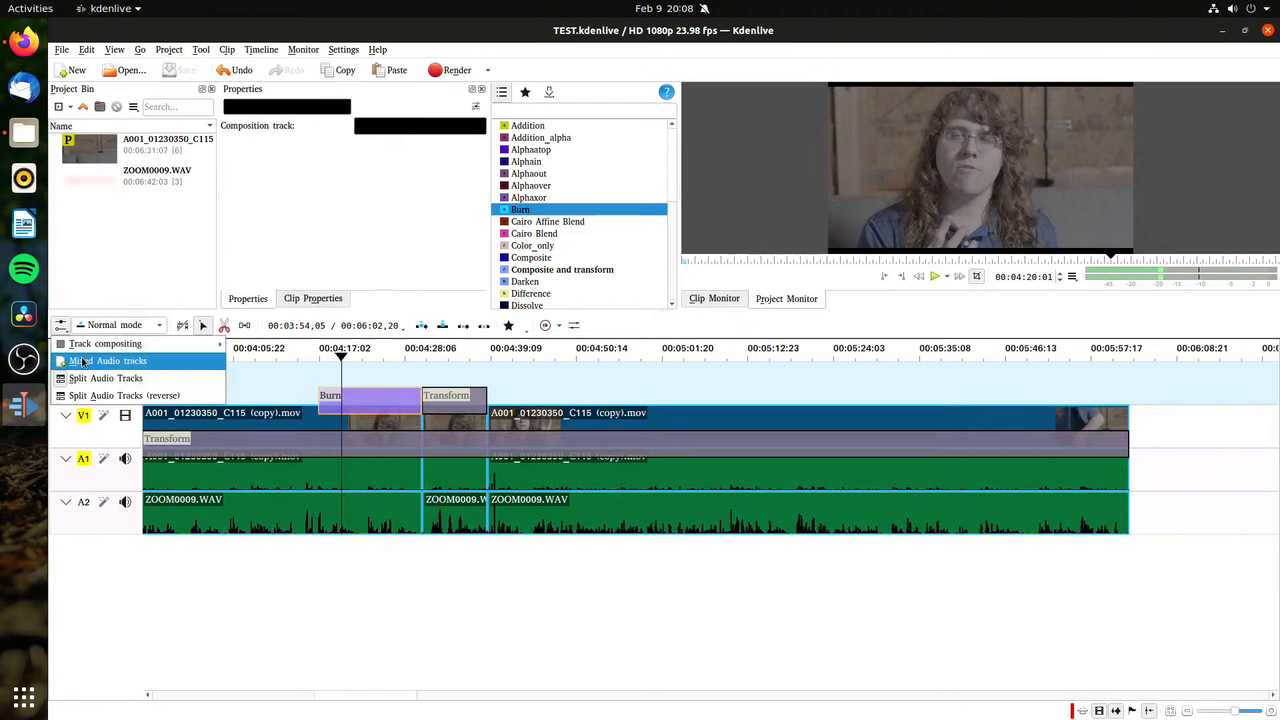
{"action": "mouse_move", "coordinate": [133, 344]}
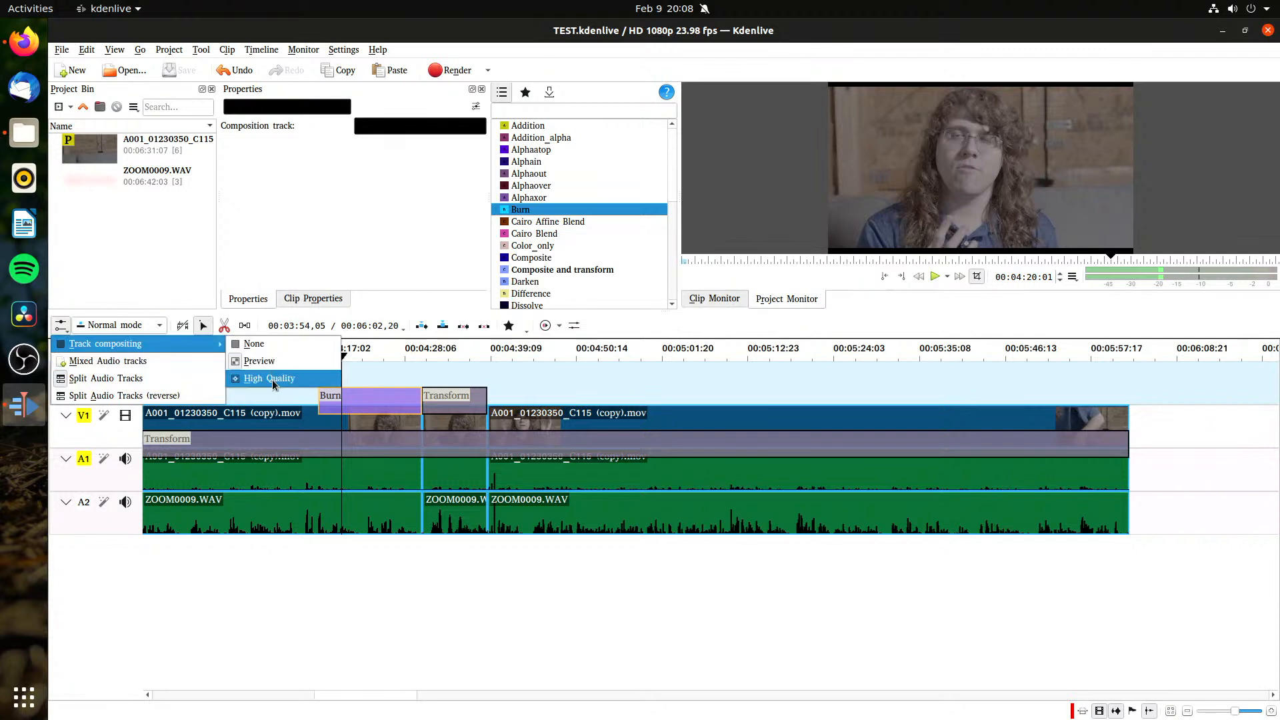
{"action": "left_click", "coordinate": [273, 378]}
{"action": "key", "text": "space"}
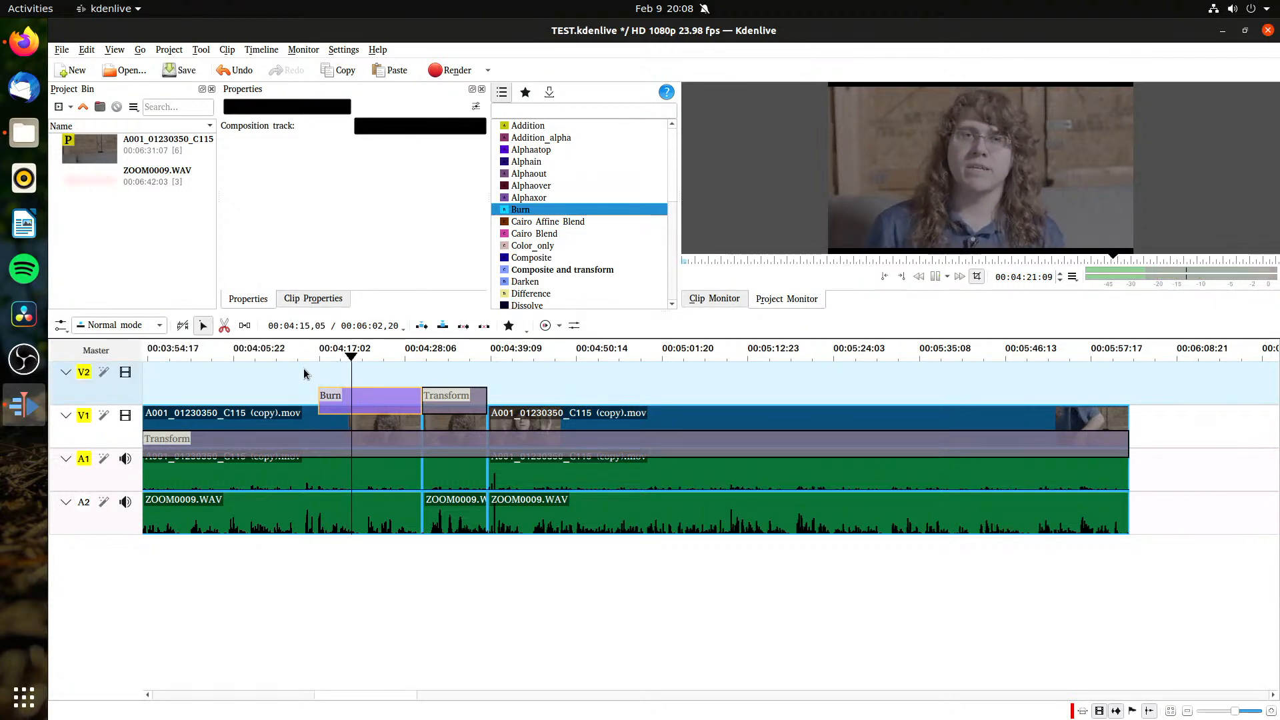
{"action": "key", "text": "ctrl+s"}
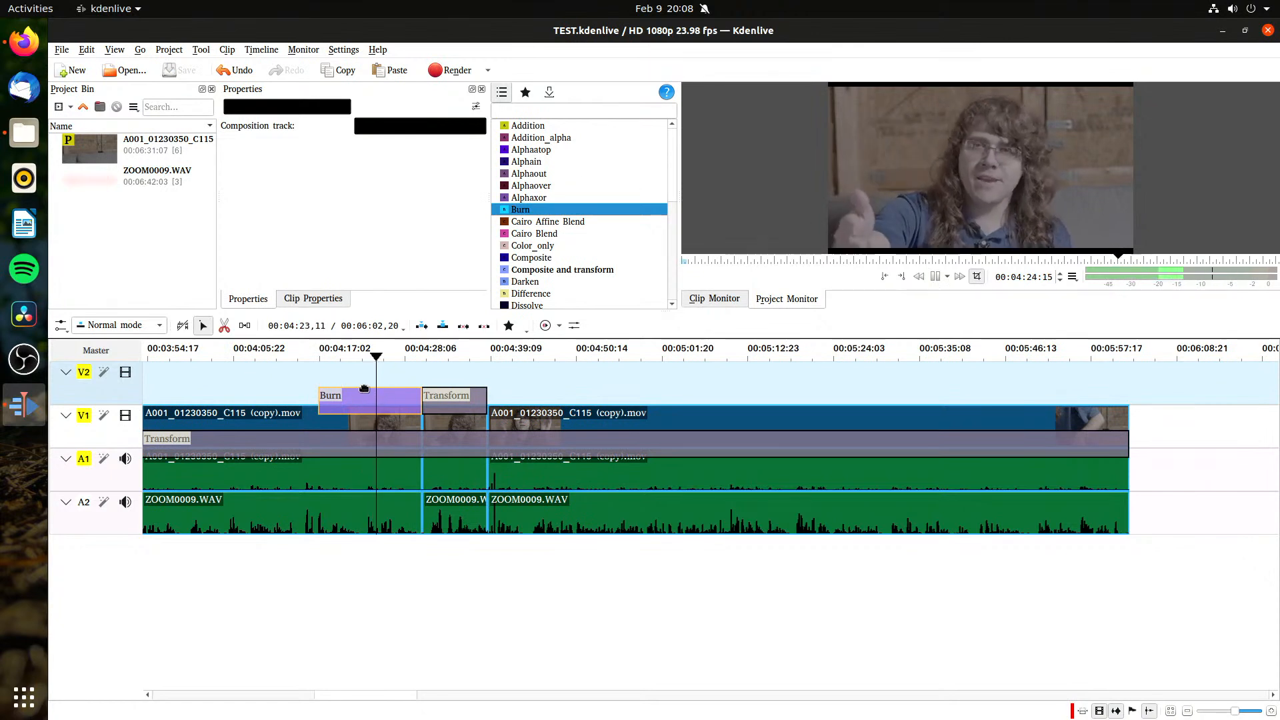
{"action": "key", "text": "space"}
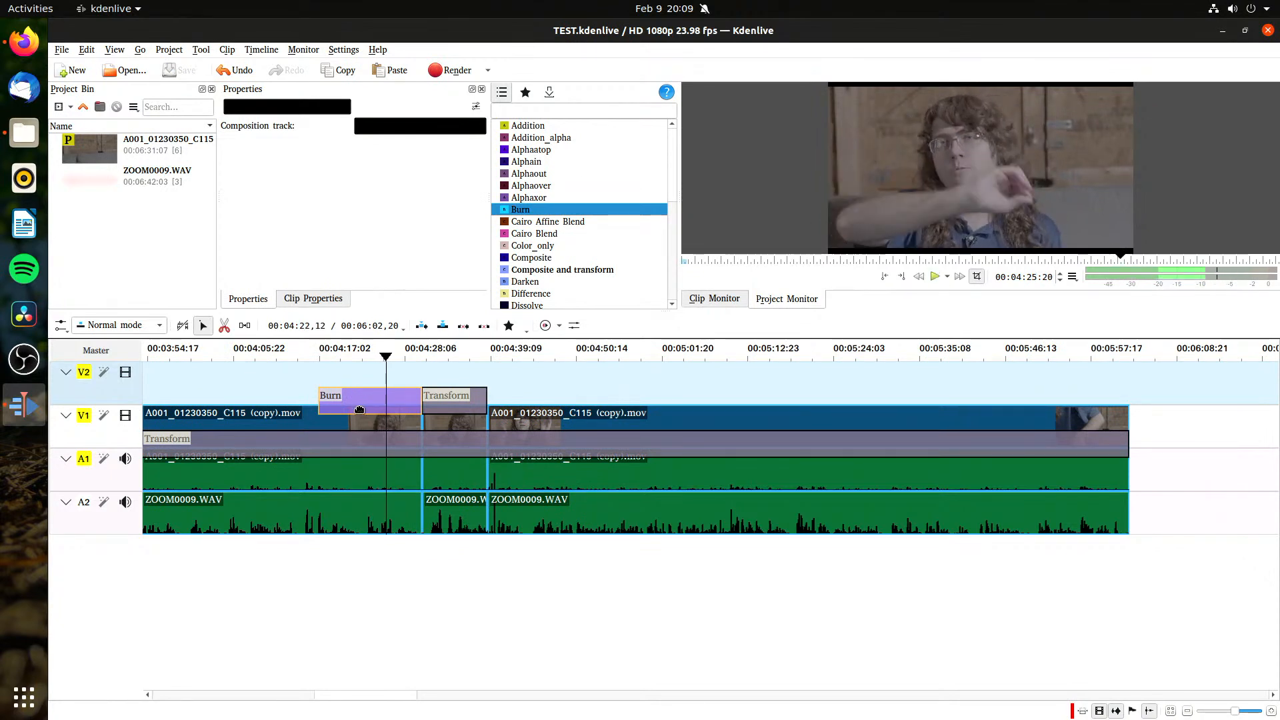
Step: Look at the available composition types and the grouped clips' properties, and view the frame at about 00:04:55
{"action": "left_click", "coordinate": [304, 108]}
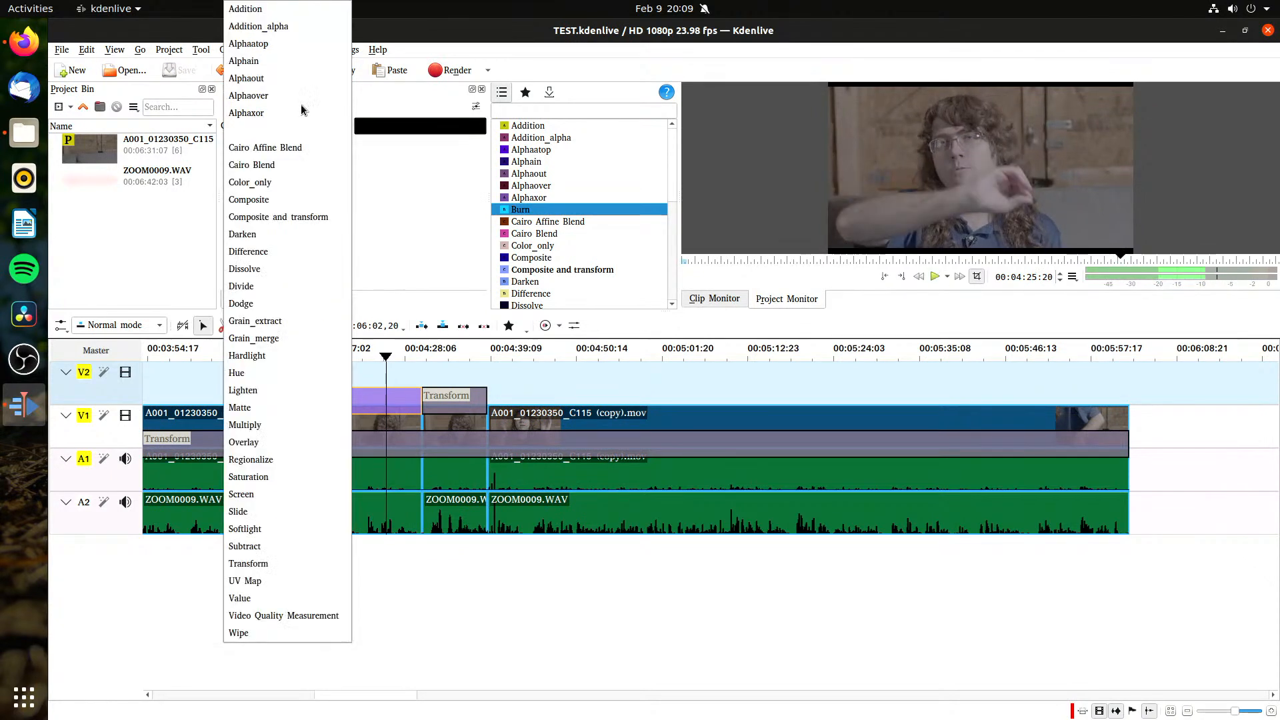
{"action": "left_click", "coordinate": [385, 201]}
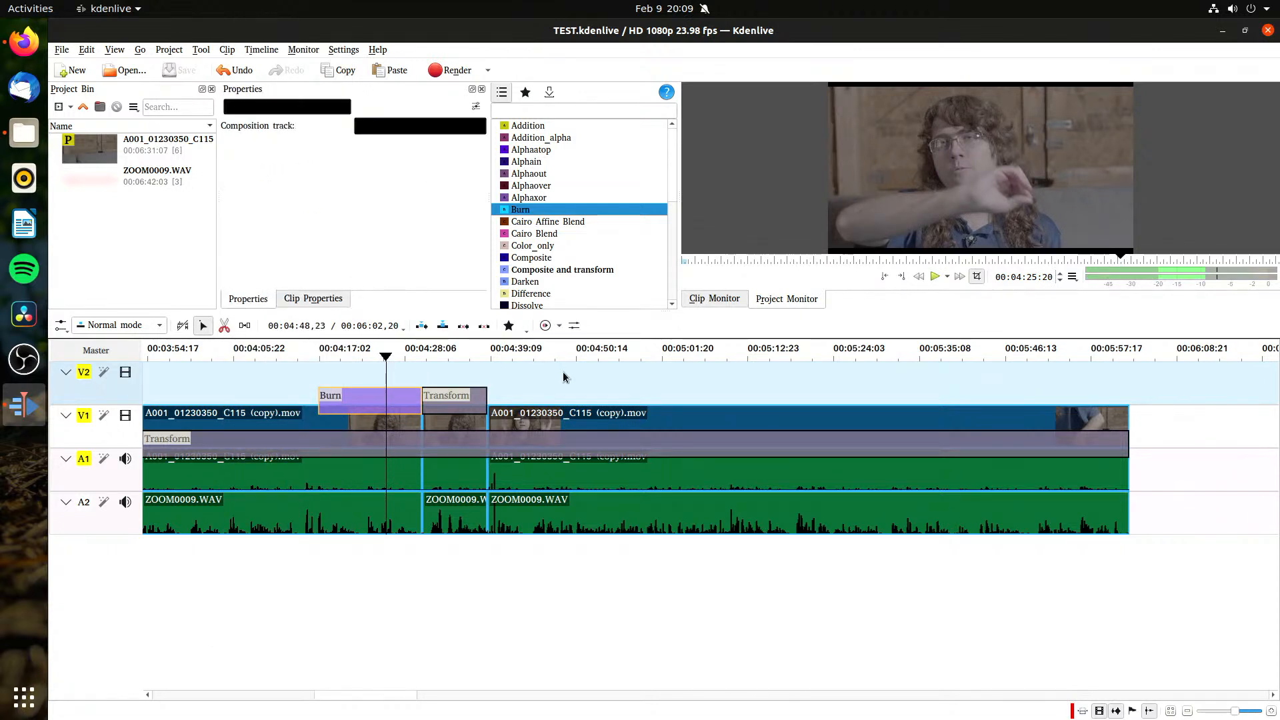
{"action": "left_click", "coordinate": [599, 458]}
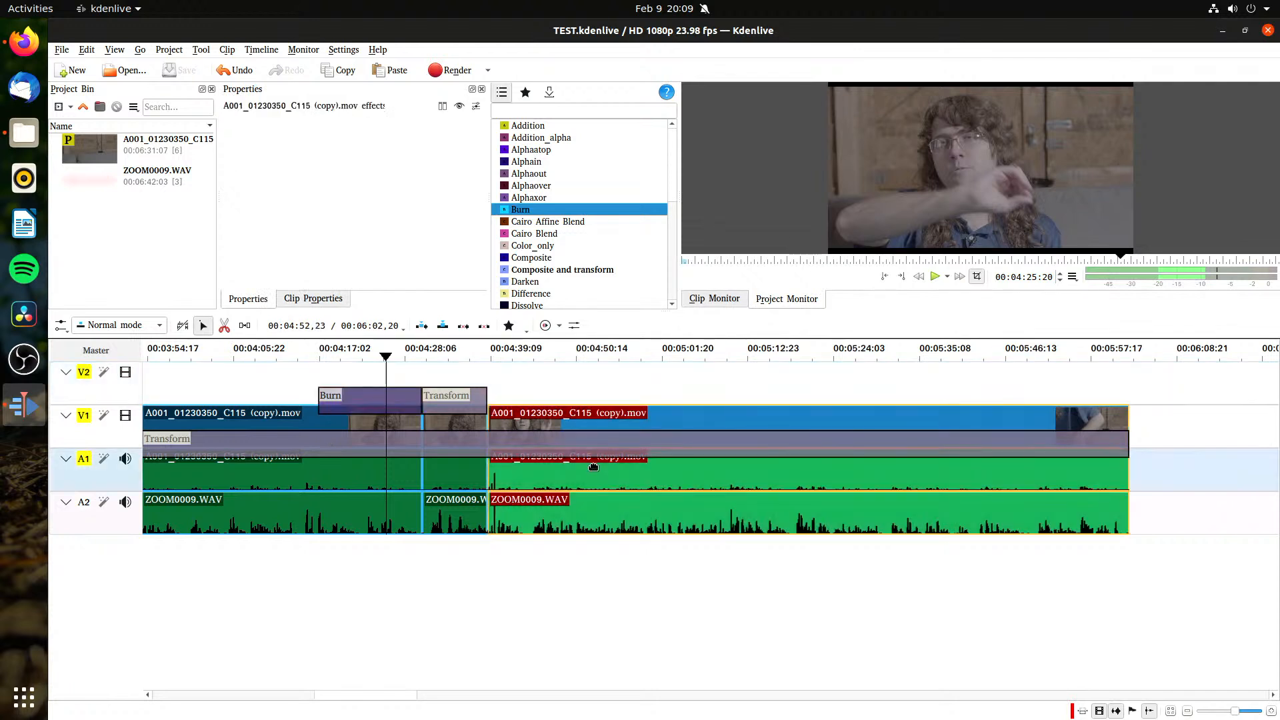
{"action": "left_click", "coordinate": [378, 477]}
{"action": "left_click", "coordinate": [320, 300]}
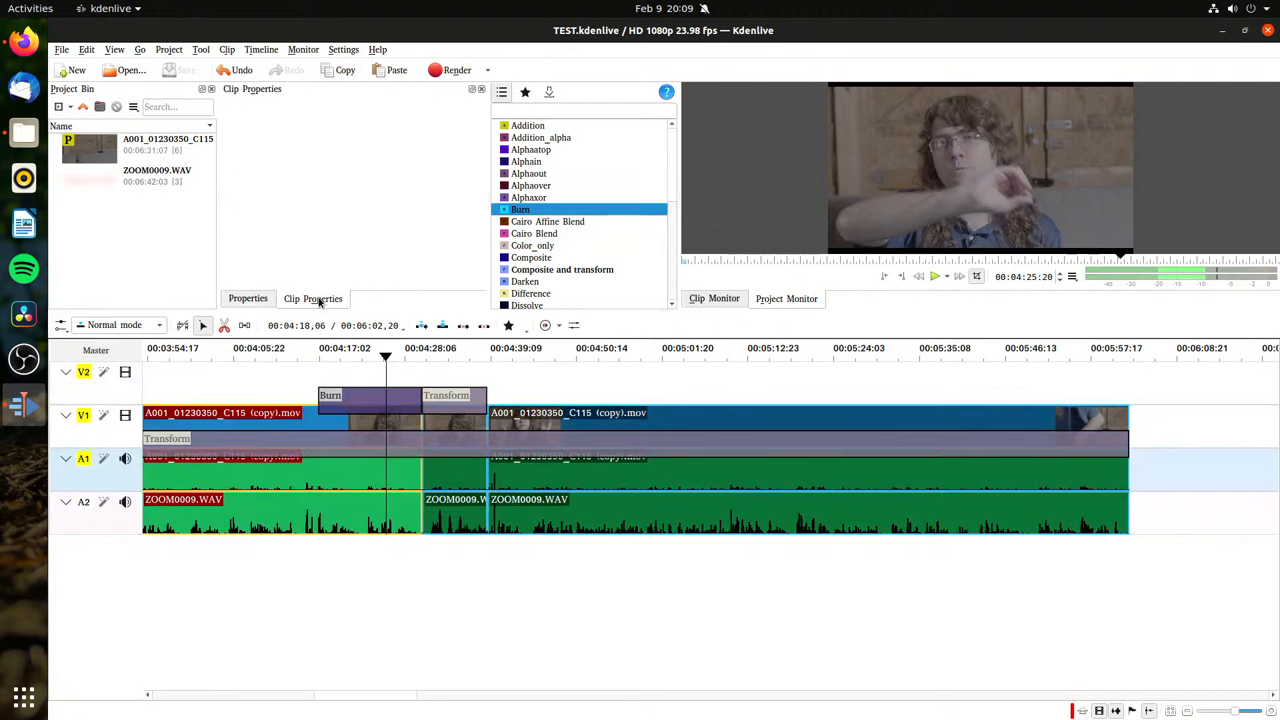
{"action": "left_click", "coordinate": [614, 582]}
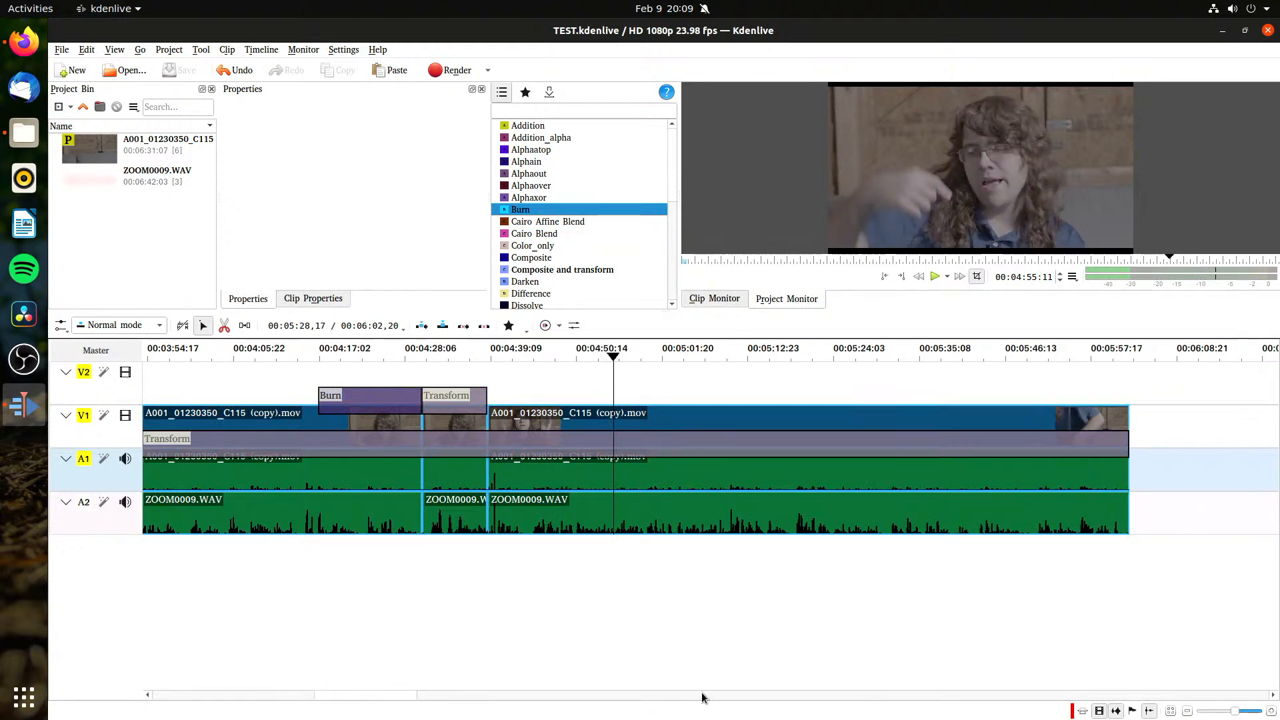
Step: Render the full project to TEST.mp4 in the MP4 (H264/AAC) format, with more render options shown
{"action": "left_click", "coordinate": [450, 70]}
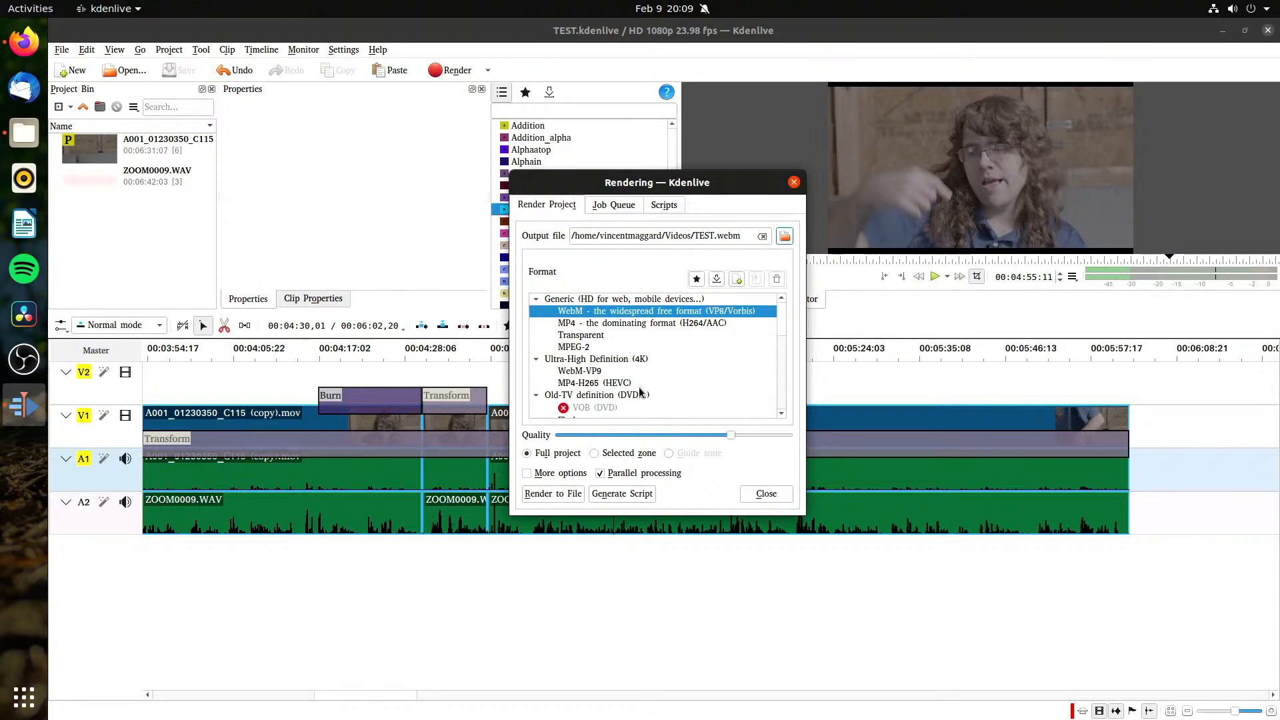
{"action": "left_click", "coordinate": [619, 325]}
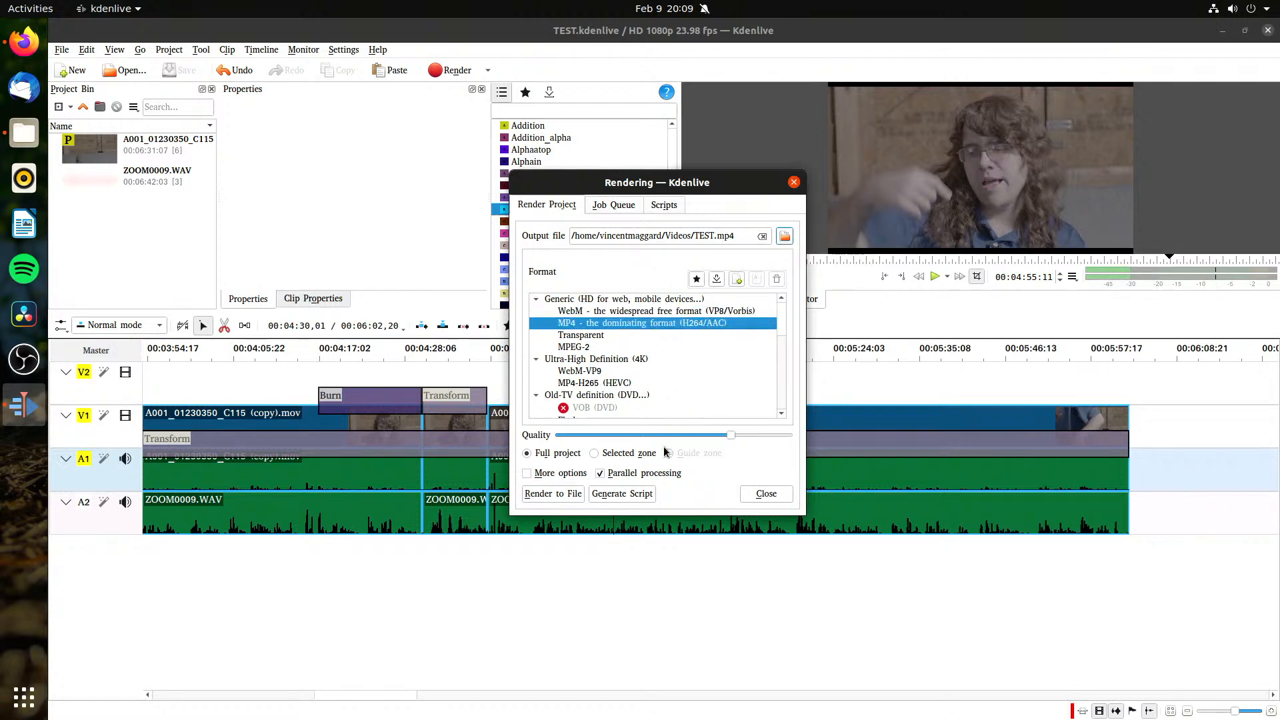
{"action": "left_click", "coordinate": [528, 474]}
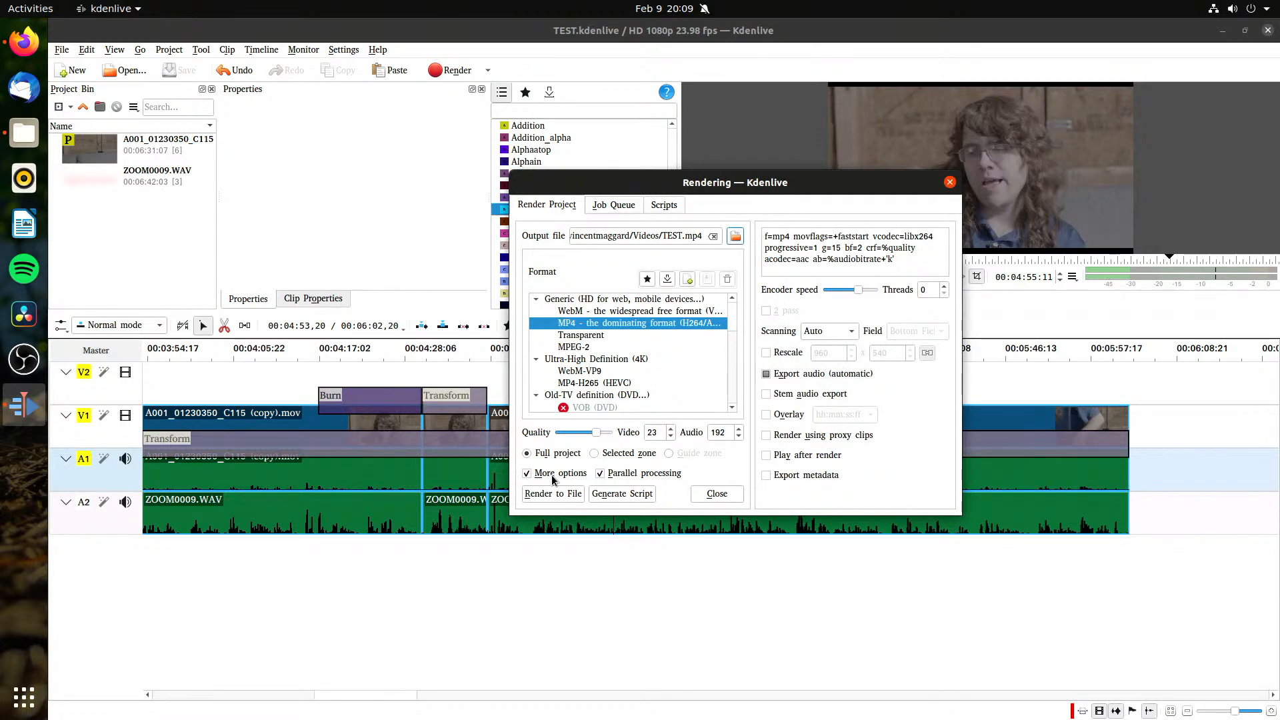
{"action": "triple_click", "coordinate": [907, 245]}
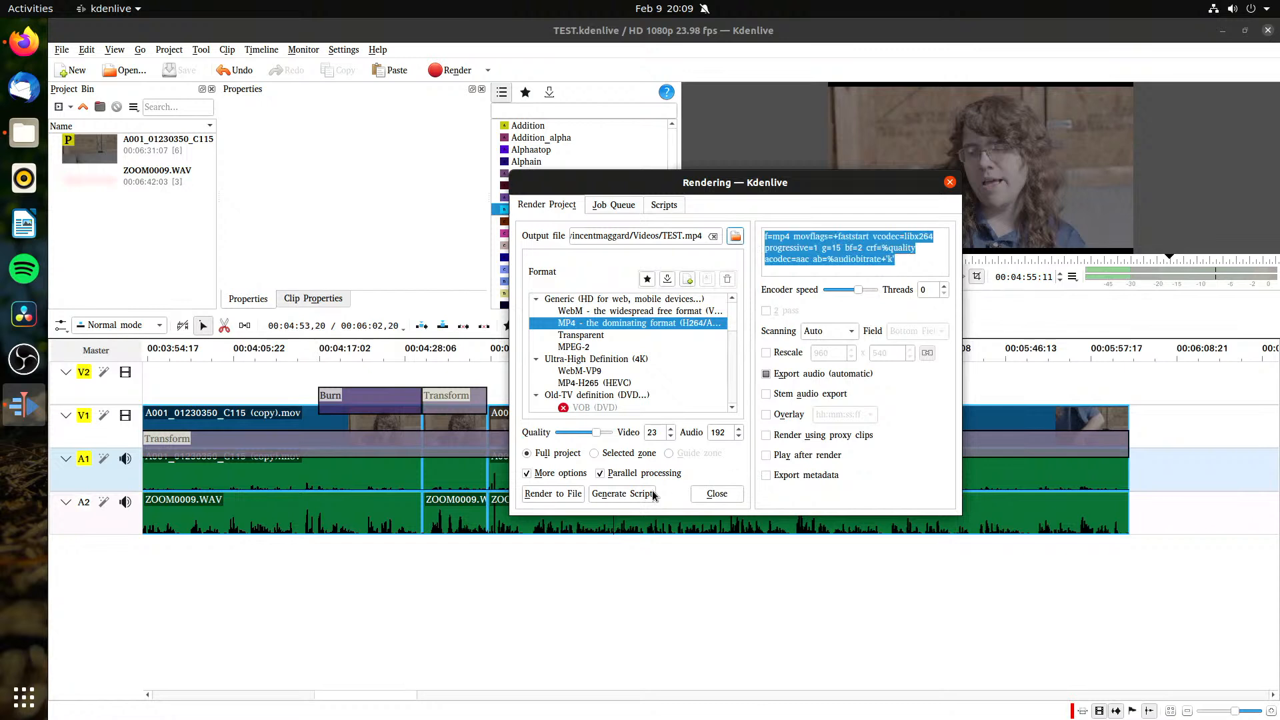
{"action": "left_click", "coordinate": [566, 499]}
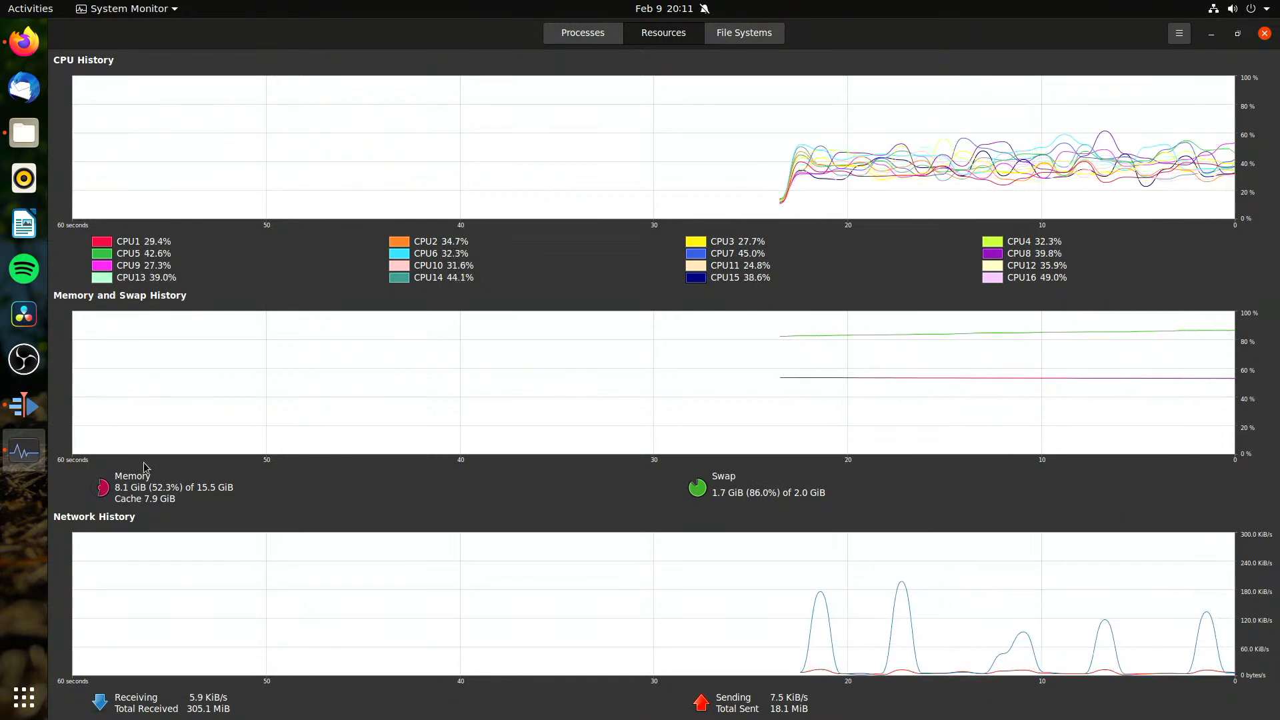
Step: Switch back to Kdenlive, save the project, and raise the render's encoder speed to its maximum
{"action": "left_click", "coordinate": [3, 417]}
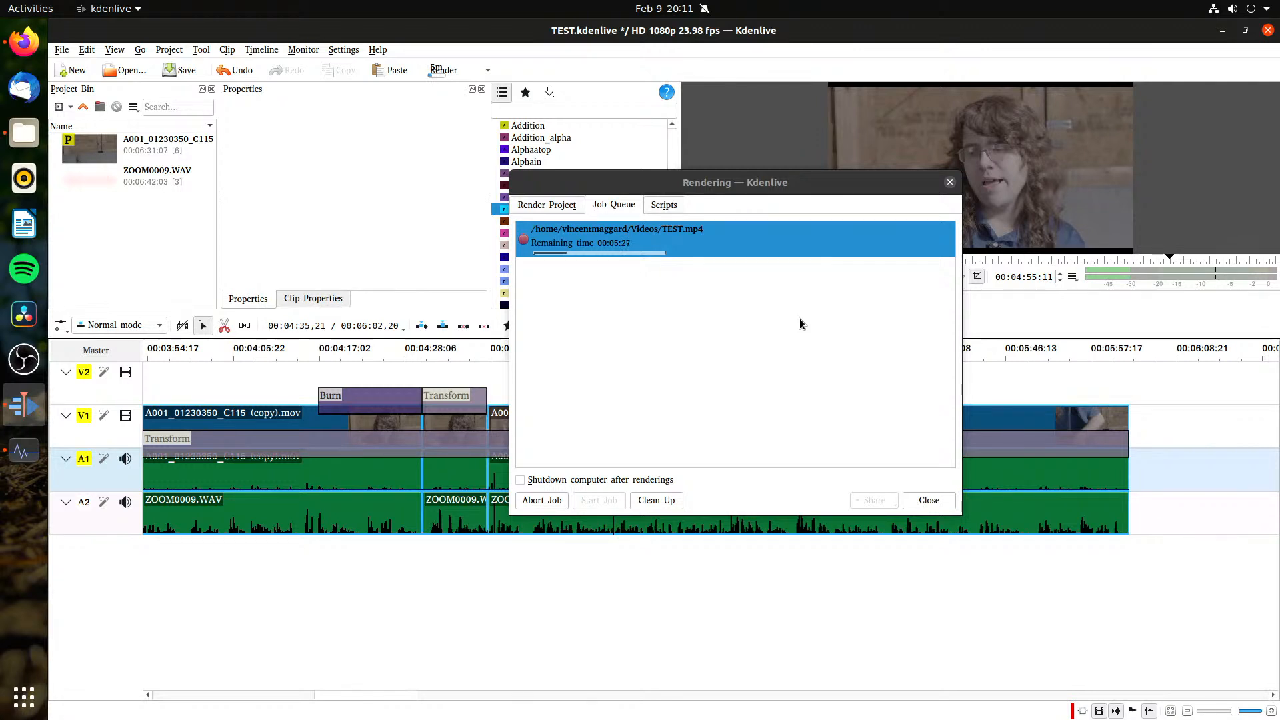
{"action": "key", "text": "ctrl+s"}
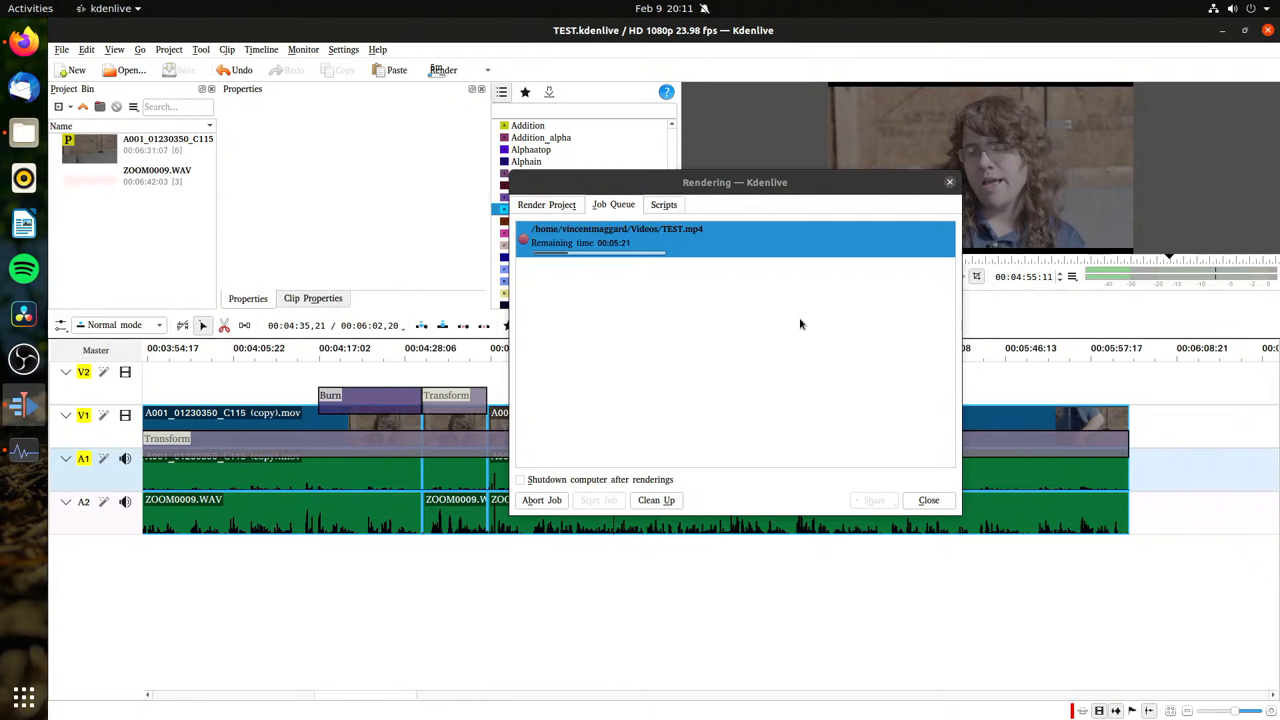
{"action": "left_click", "coordinate": [557, 206]}
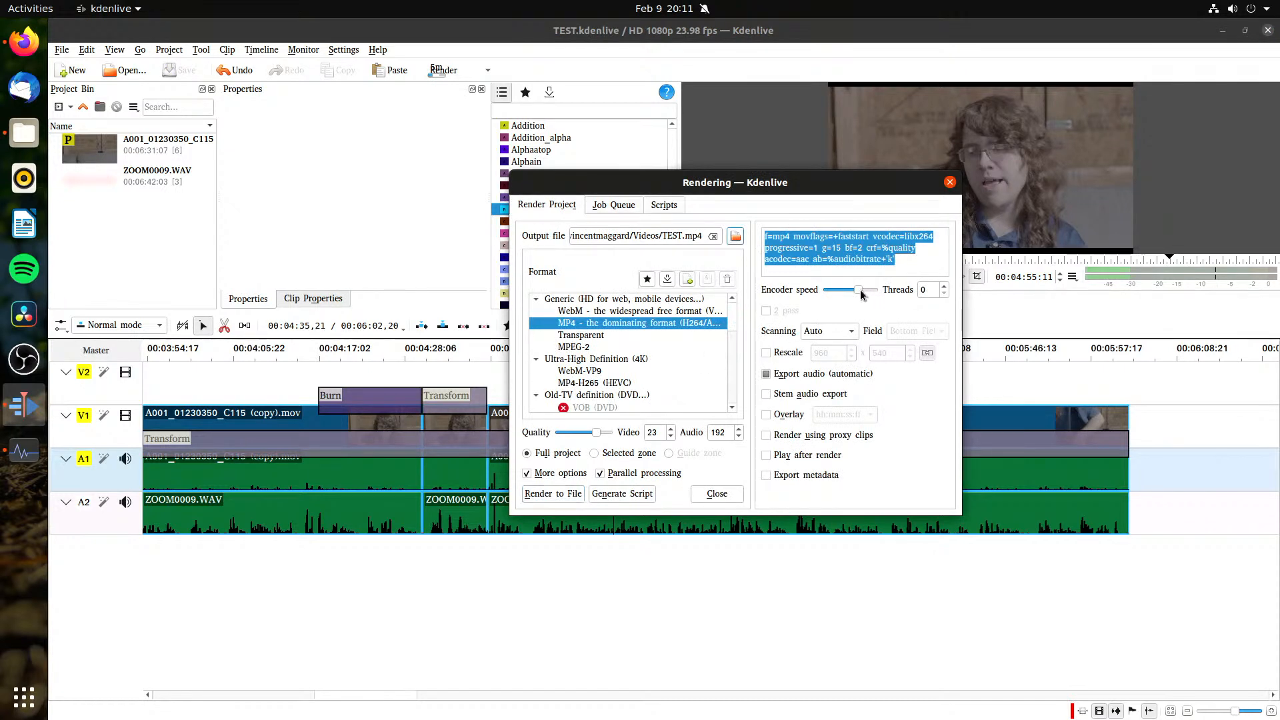
{"action": "left_click_drag", "start_coordinate": [863, 300], "coordinate": [889, 300]}
{"action": "left_click", "coordinate": [903, 262]}
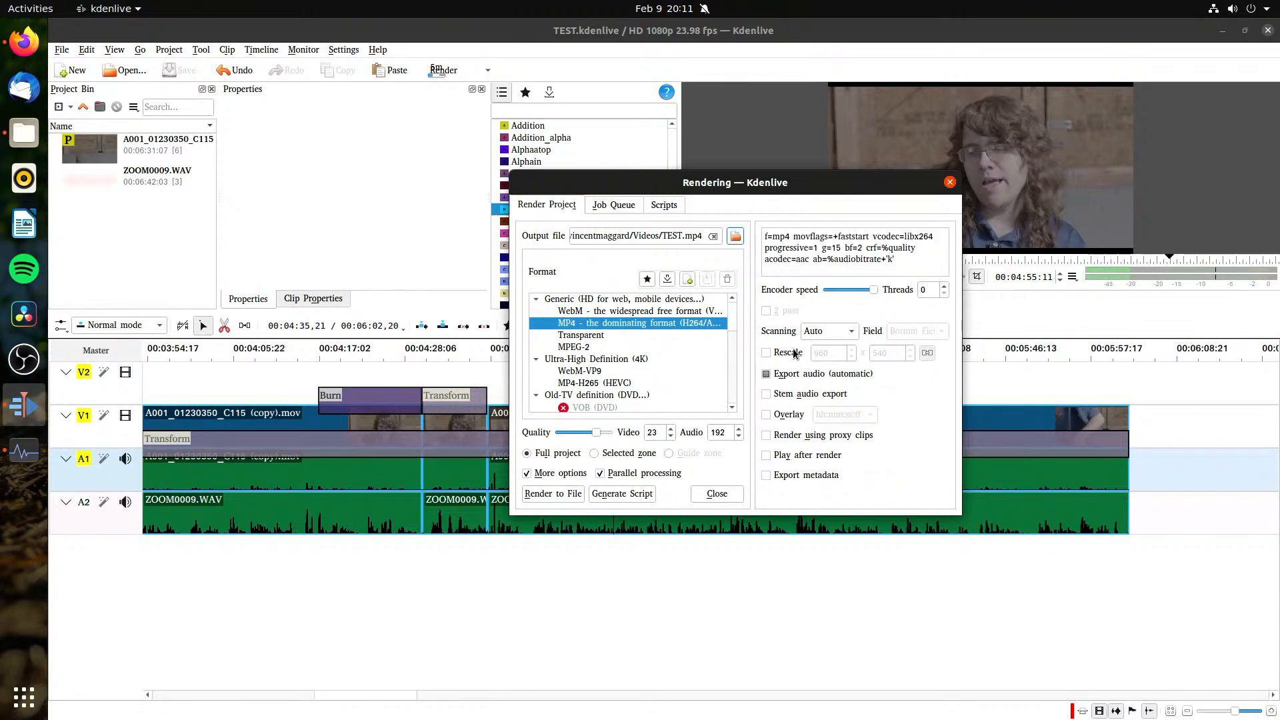
Step: Abort and remove the running TEST.mp4 render job, and start the MP4 render again with the new encoder speed
{"action": "left_click", "coordinate": [613, 205]}
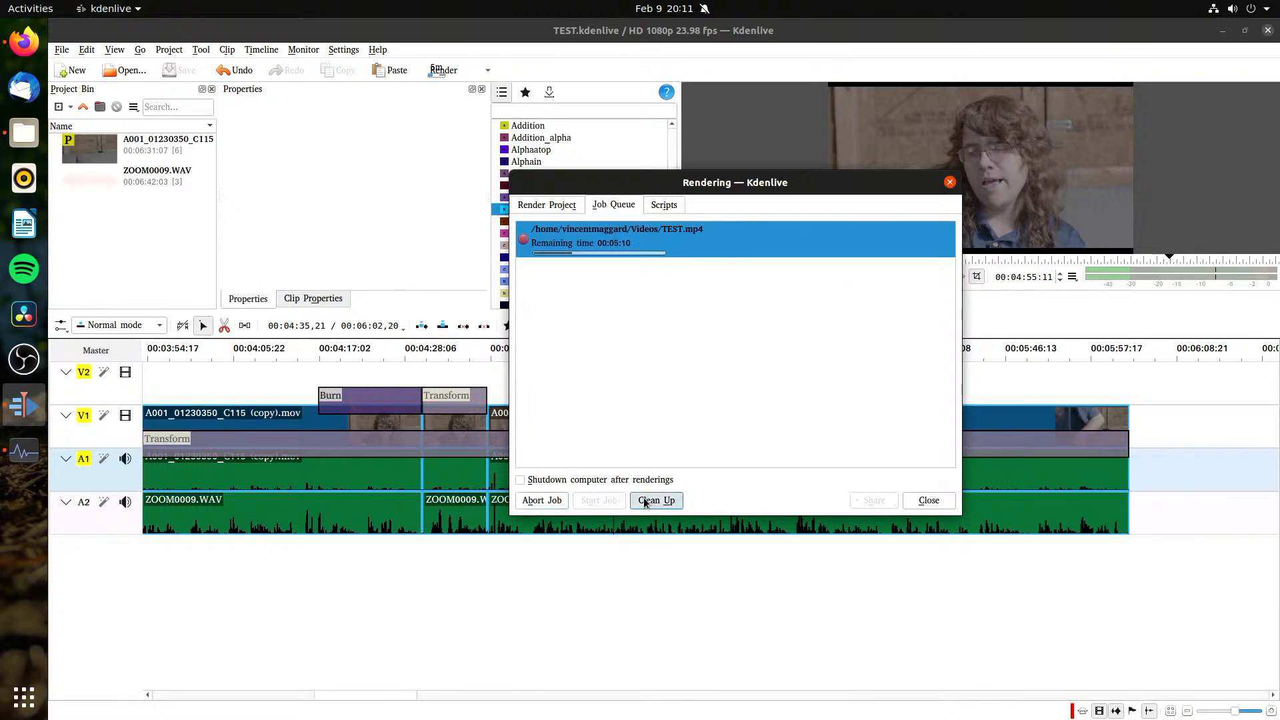
{"action": "left_click", "coordinate": [565, 502]}
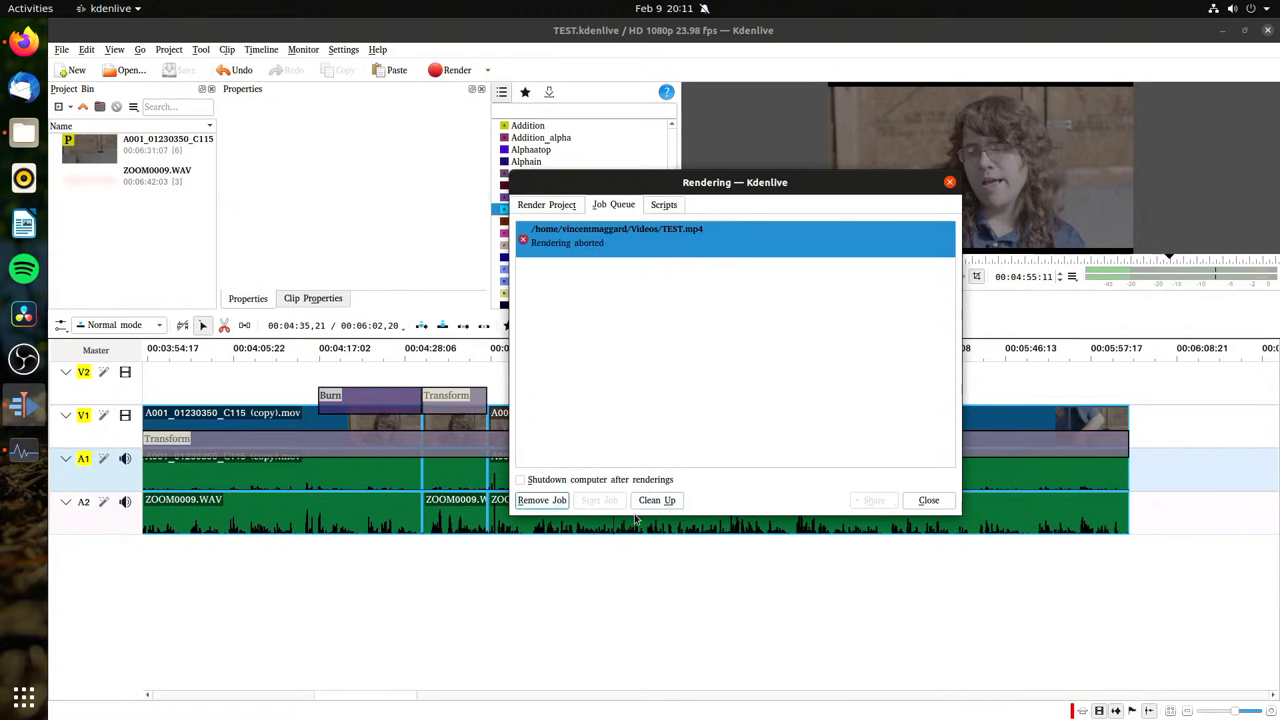
{"action": "left_click", "coordinate": [542, 500]}
{"action": "left_click", "coordinate": [547, 205]}
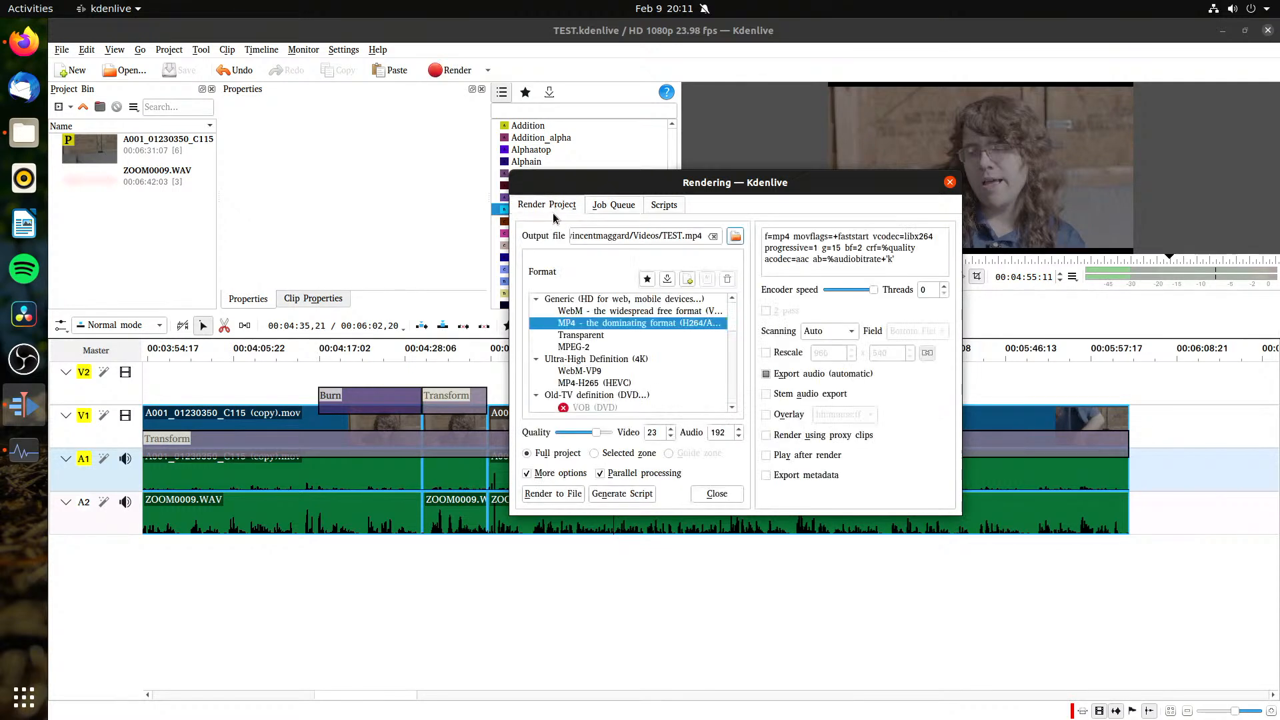
{"action": "left_click", "coordinate": [567, 495]}
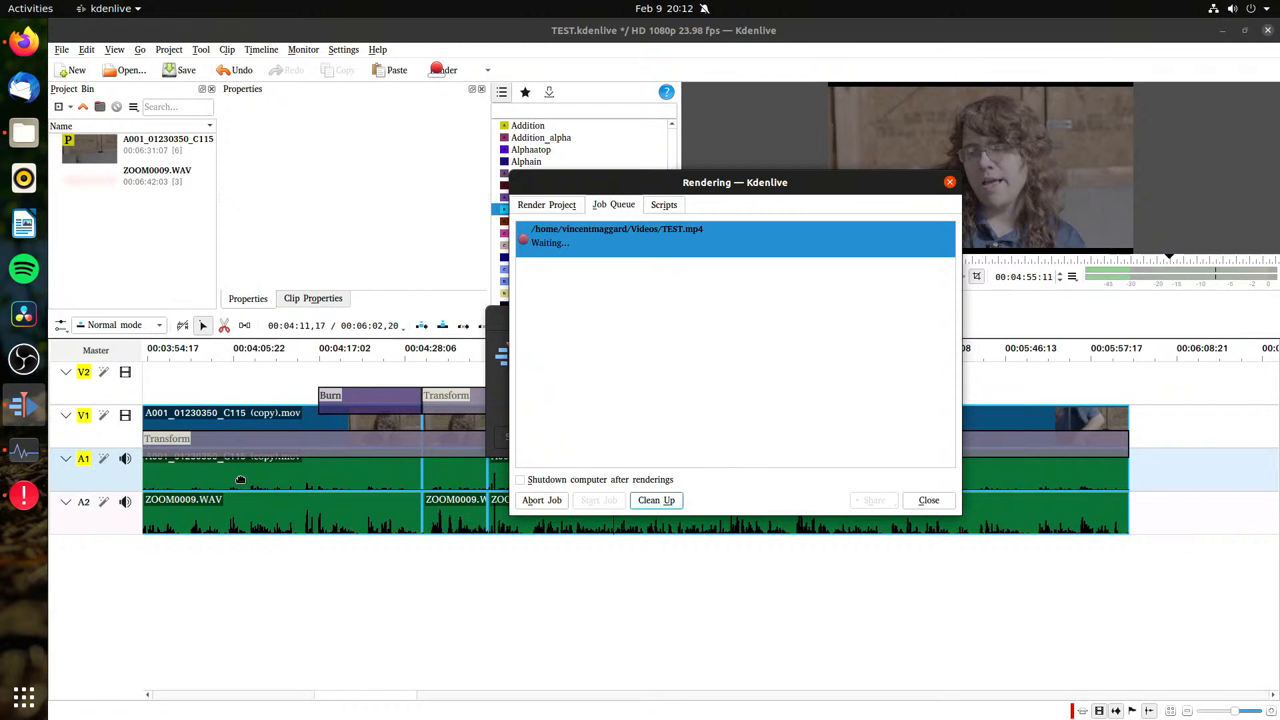
Step: Show the details of the Kdenlive crash report and dismiss it without sending
{"action": "left_click", "coordinate": [607, 413]}
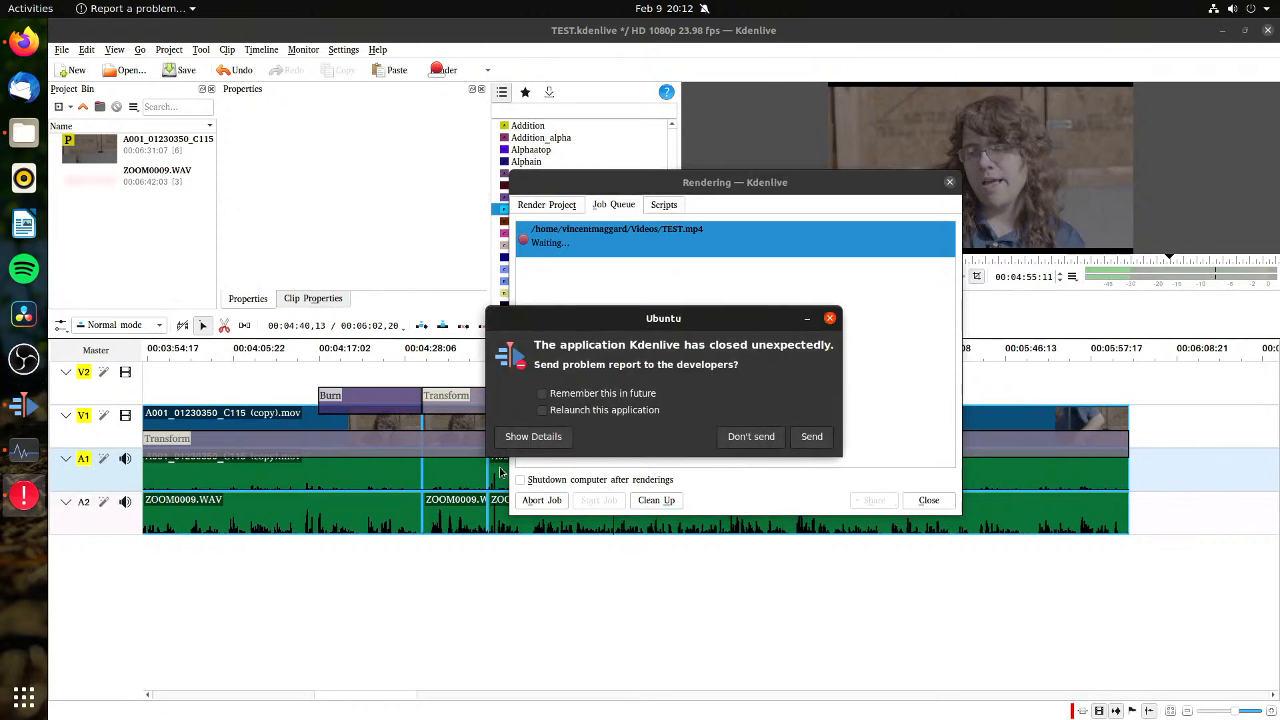
{"action": "left_click", "coordinate": [534, 439]}
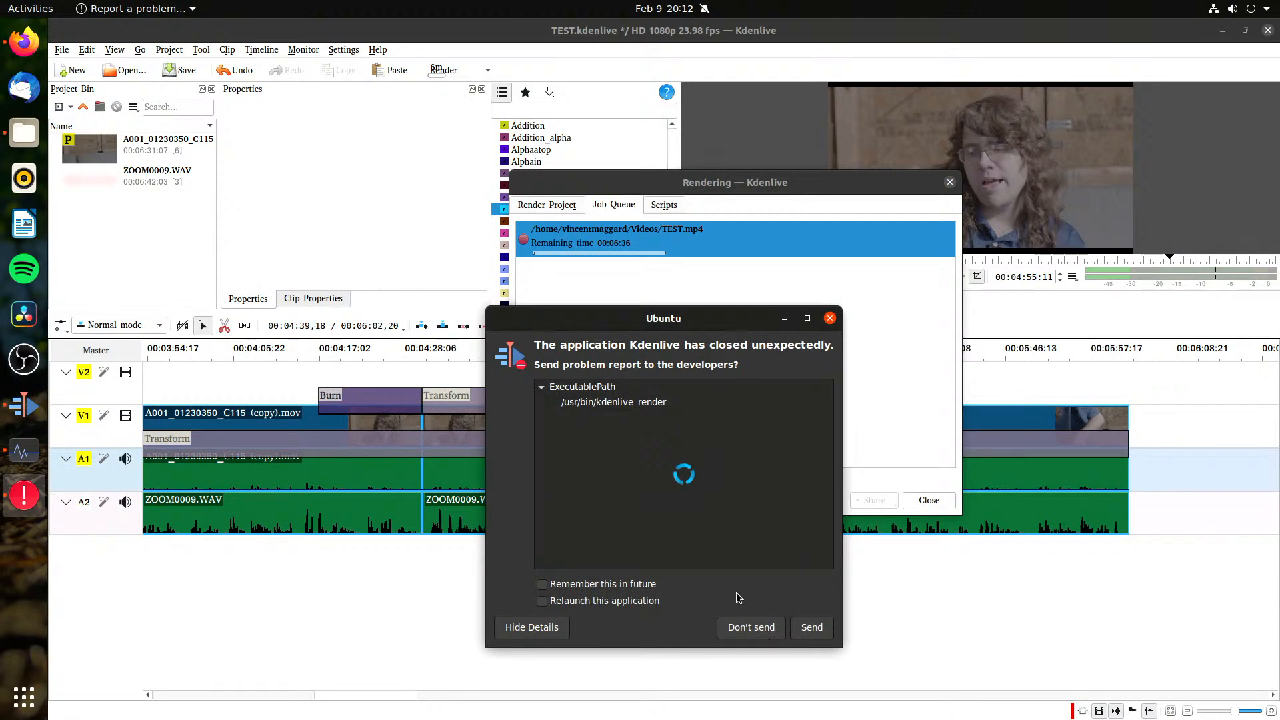
{"action": "left_click", "coordinate": [745, 626]}
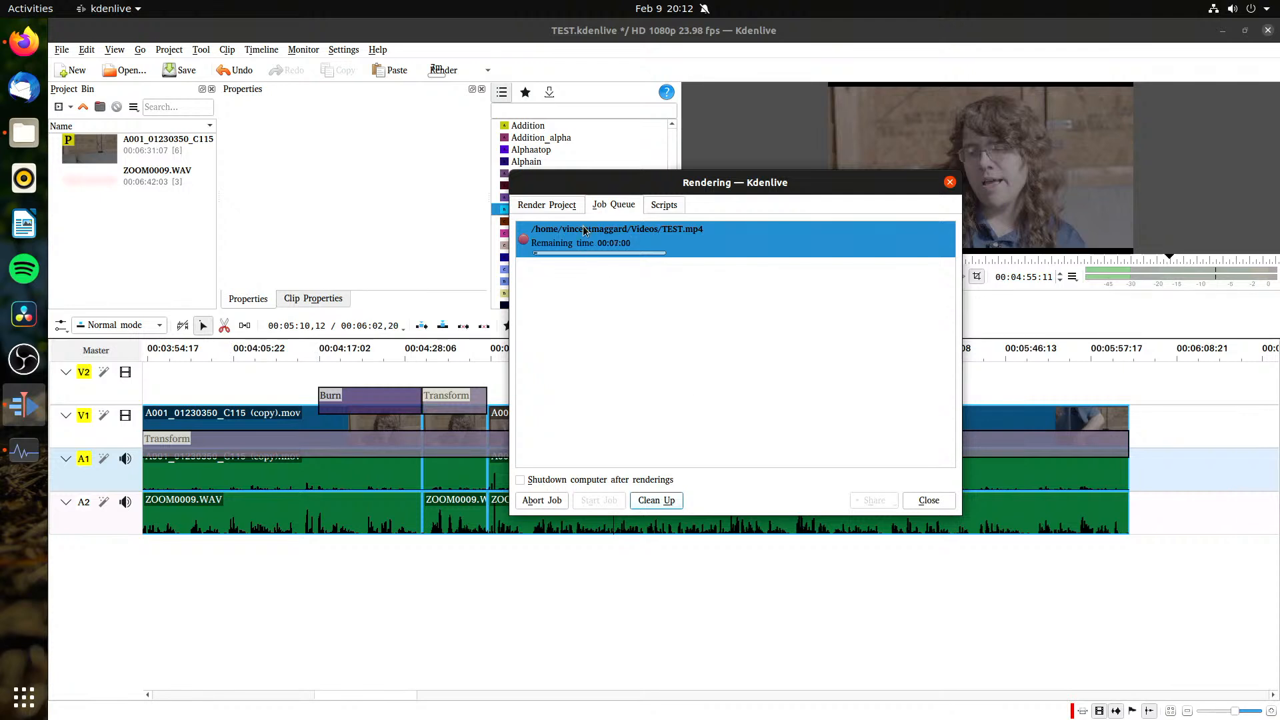
Step: Examine the scanning, field order and rescale options in the render settings
{"action": "left_click", "coordinate": [561, 210]}
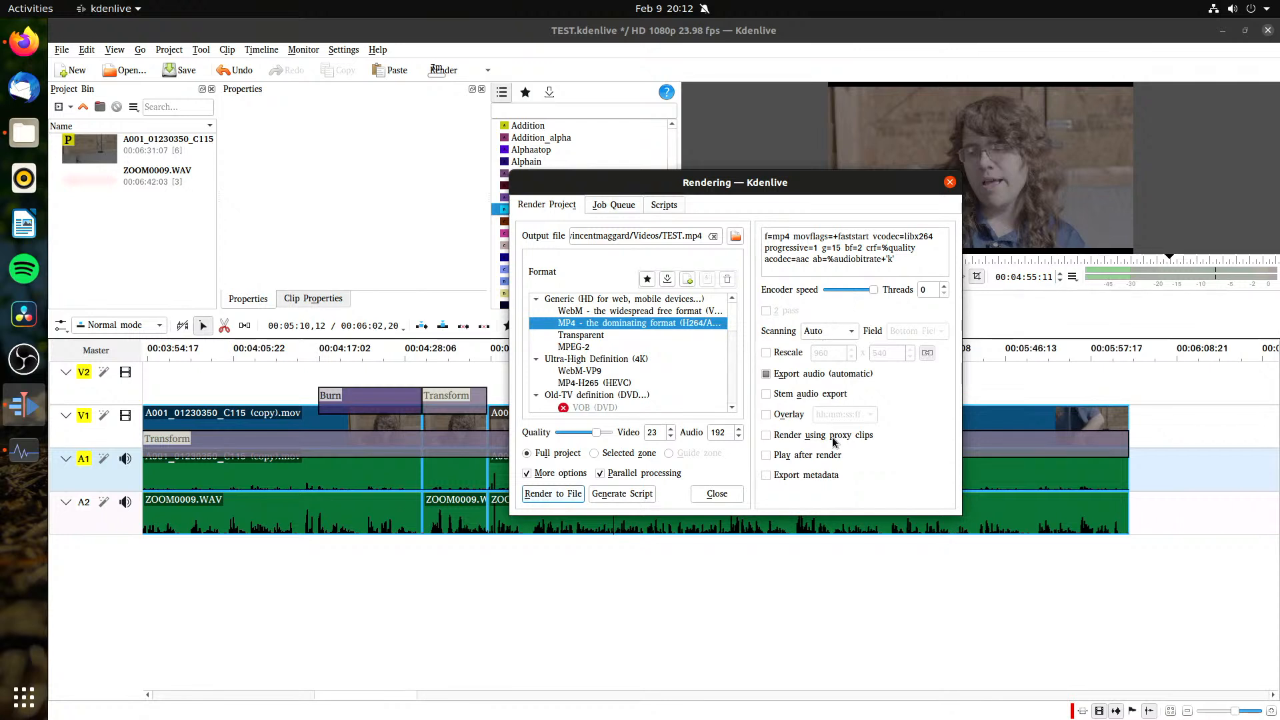
{"action": "left_click", "coordinate": [836, 332]}
{"action": "left_click", "coordinate": [853, 366]}
{"action": "left_click", "coordinate": [920, 331]}
{"action": "left_click", "coordinate": [921, 335]}
{"action": "left_click", "coordinate": [843, 332]}
{"action": "left_click", "coordinate": [939, 325]}
{"action": "left_click", "coordinate": [939, 325]}
{"action": "left_click", "coordinate": [843, 340]}
{"action": "left_click", "coordinate": [824, 328]}
{"action": "left_click", "coordinate": [842, 314]}
{"action": "left_click", "coordinate": [836, 337]}
{"action": "left_click", "coordinate": [832, 315]}
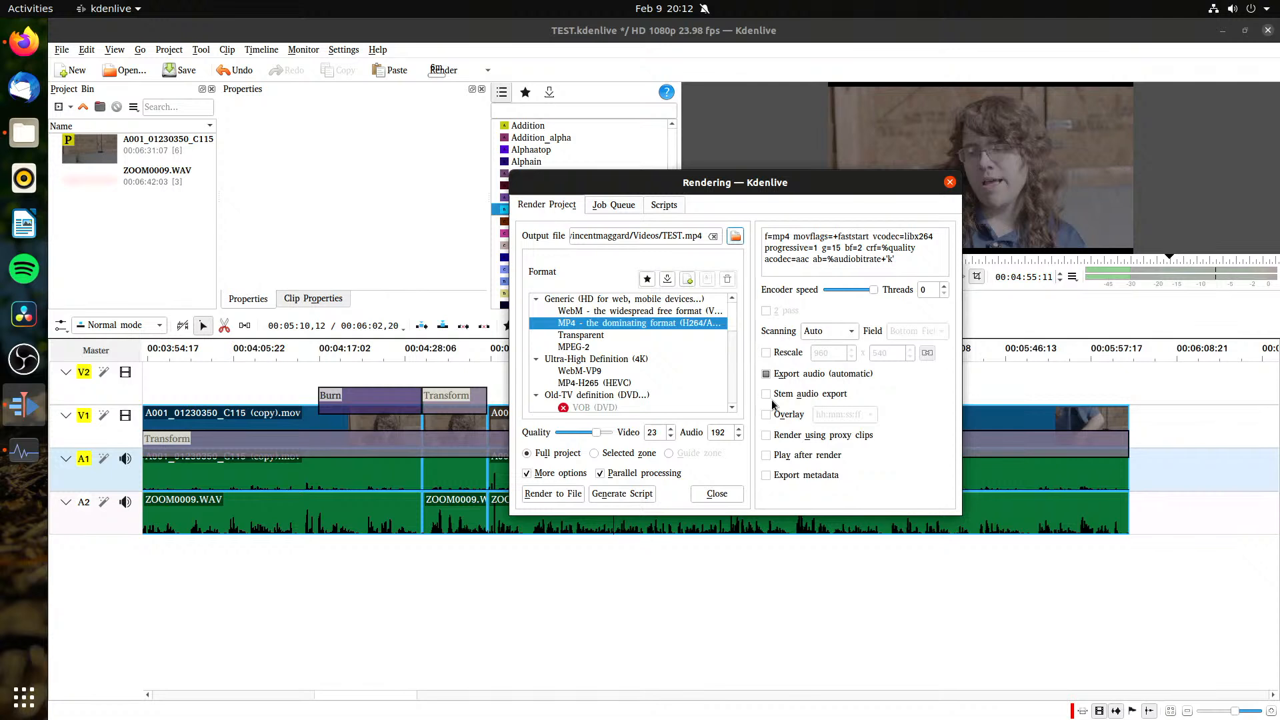
{"action": "left_click", "coordinate": [777, 354]}
{"action": "left_click", "coordinate": [784, 358]}
Step: Look through the available render formats, from Ultra-High Definition to Lossless/HQ and Images sequence, and return to the Generic formats
{"action": "scroll", "coordinate": [664, 380], "scroll_direction": "down", "scroll_amount": 1}
{"action": "scroll", "coordinate": [665, 385], "scroll_direction": "down", "scroll_amount": 1}
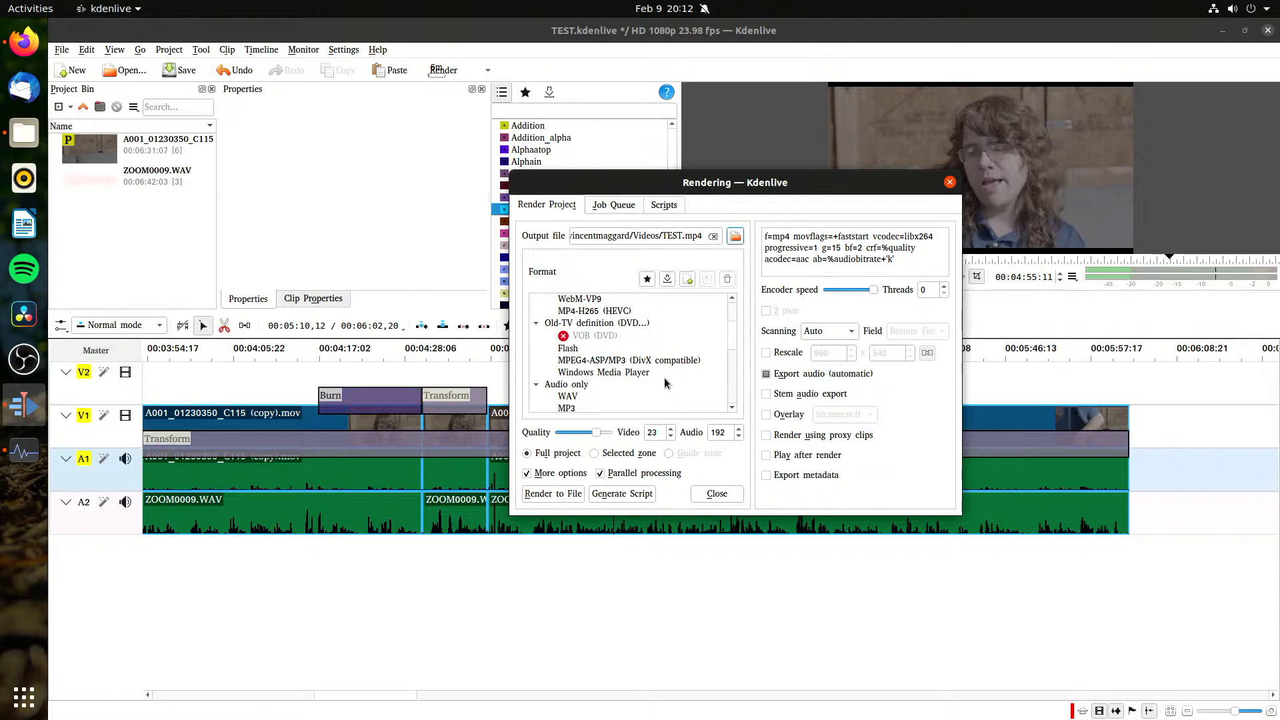
{"action": "scroll", "coordinate": [674, 384], "scroll_direction": "down", "scroll_amount": 5}
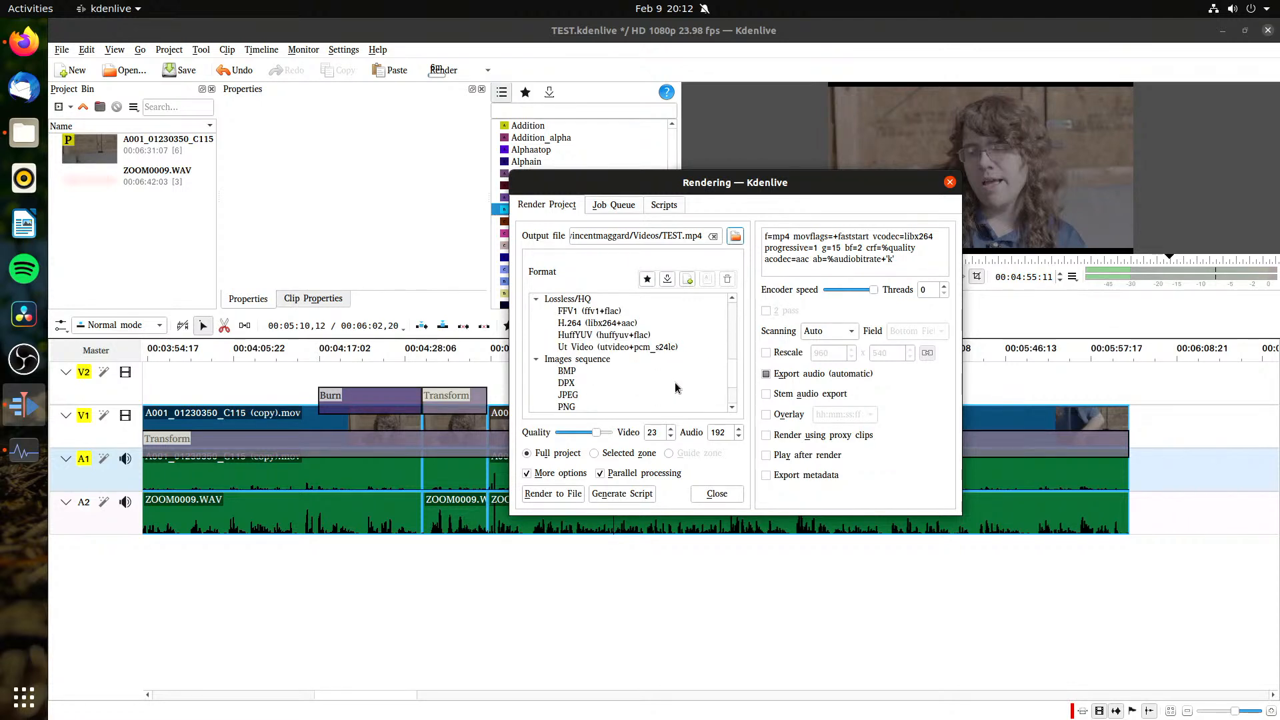
{"action": "scroll", "coordinate": [675, 387], "scroll_direction": "down", "scroll_amount": 1}
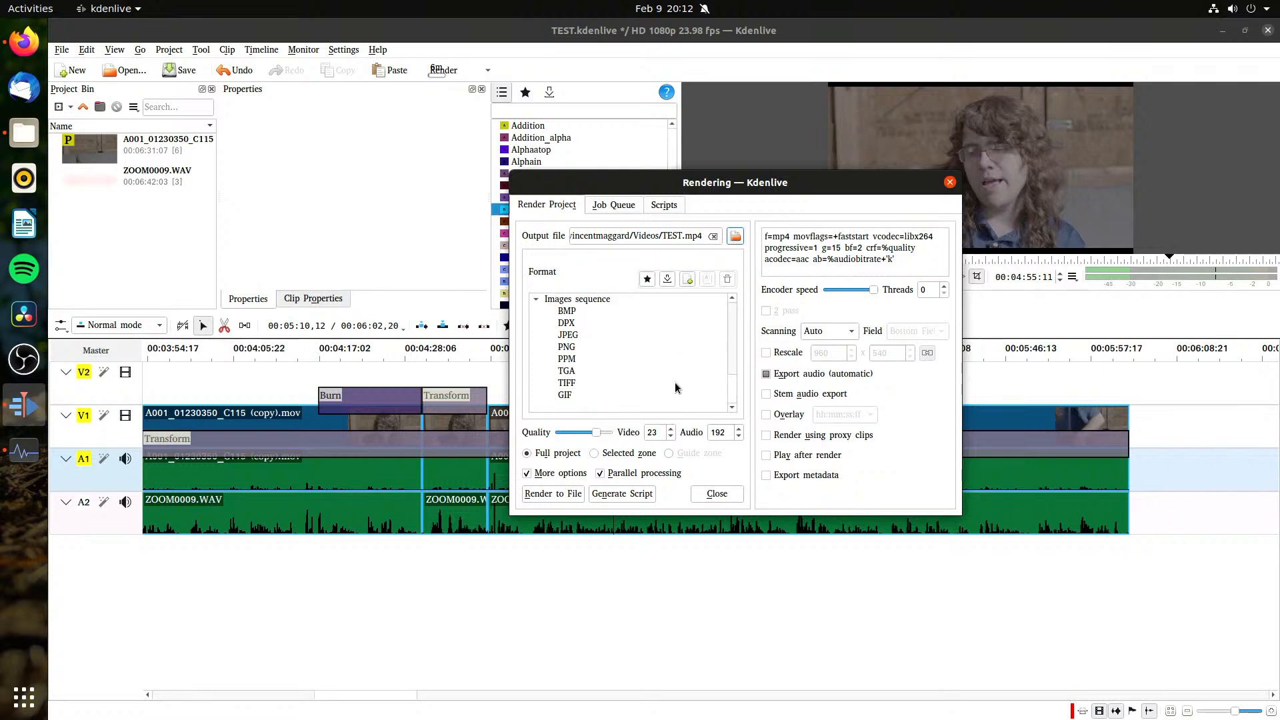
{"action": "scroll", "coordinate": [675, 383], "scroll_direction": "up", "scroll_amount": 2}
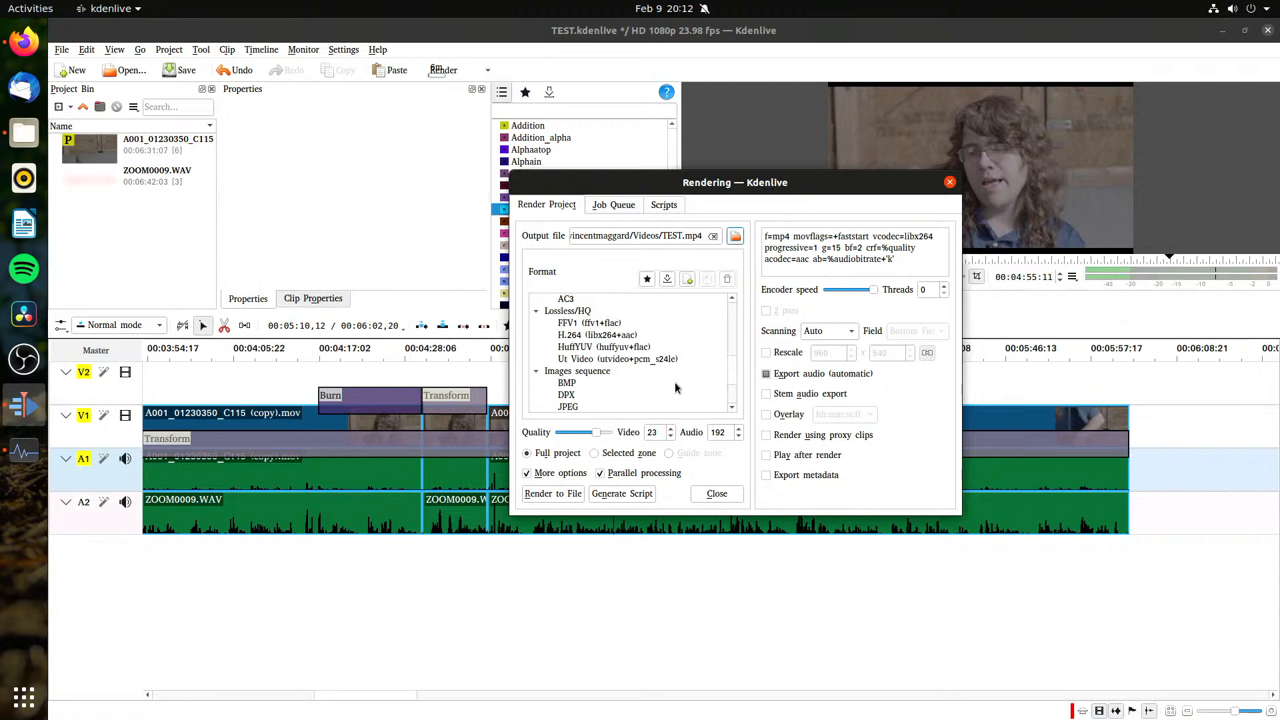
{"action": "scroll", "coordinate": [672, 381], "scroll_direction": "up", "scroll_amount": 6}
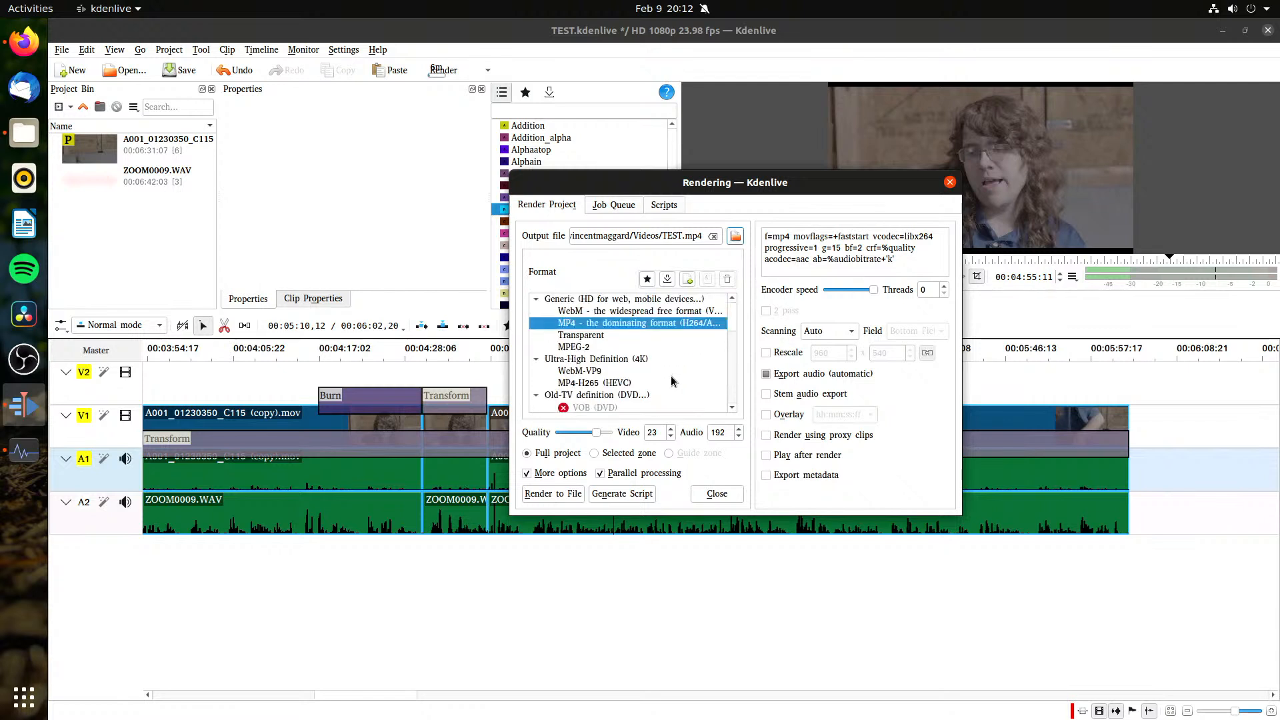
Step: Abort the running TEST.mp4 render job, clean up the job queue, and close the render window
{"action": "left_click", "coordinate": [598, 211]}
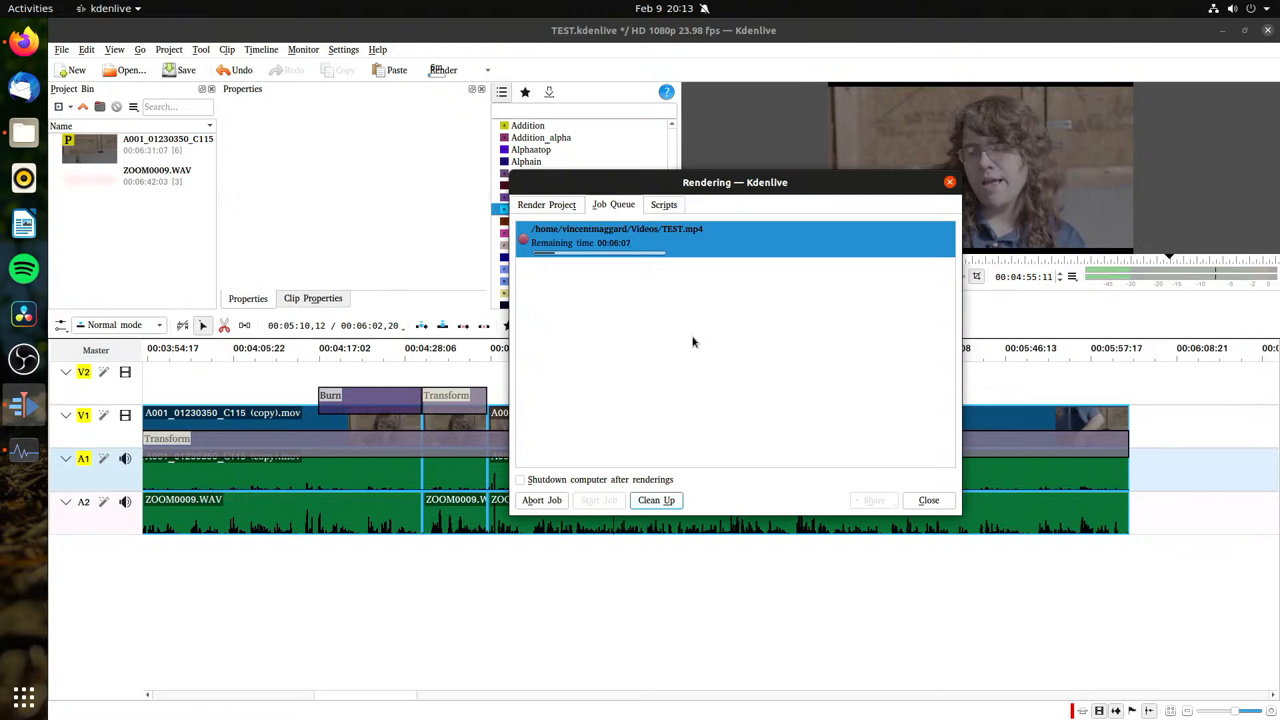
{"action": "left_click", "coordinate": [439, 507]}
{"action": "left_click", "coordinate": [541, 500]}
{"action": "left_click", "coordinate": [656, 500]}
{"action": "left_click", "coordinate": [929, 500]}
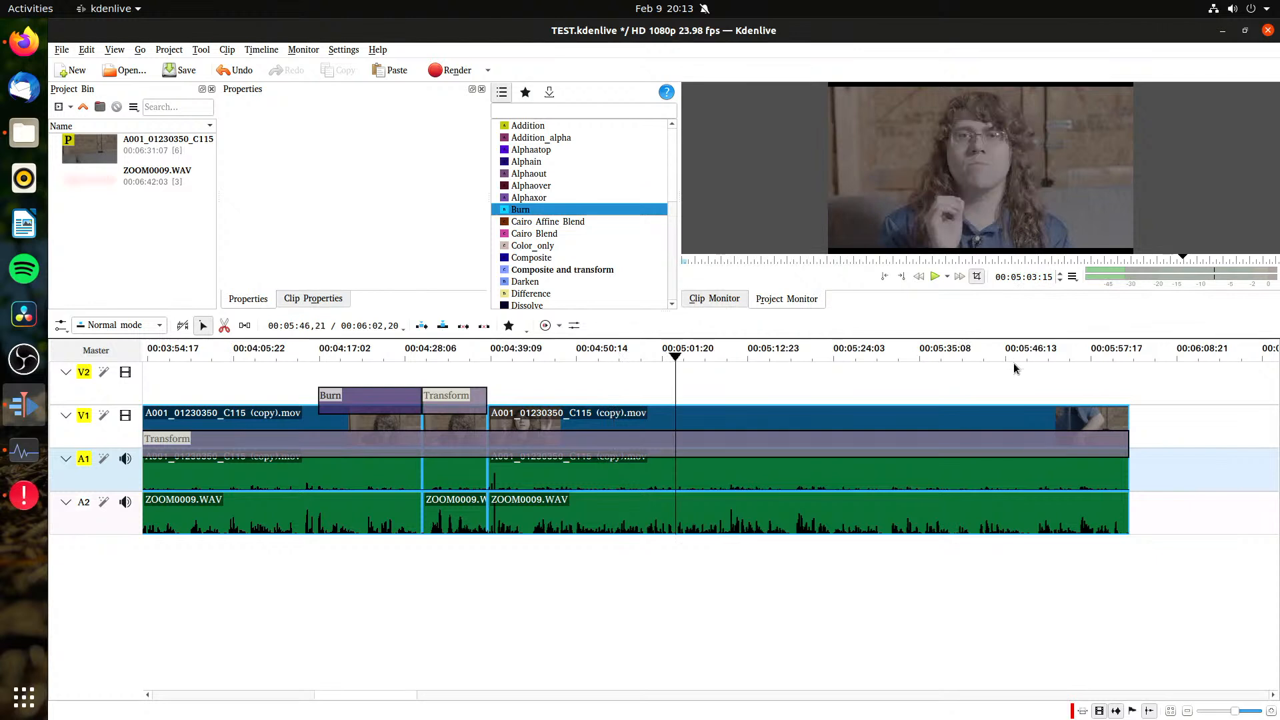
Step: Move the playhead to the end of the timeline, save the project, and dismiss the crash report without sending
{"action": "left_click_drag", "start_coordinate": [1120, 365], "coordinate": [1128, 377]}
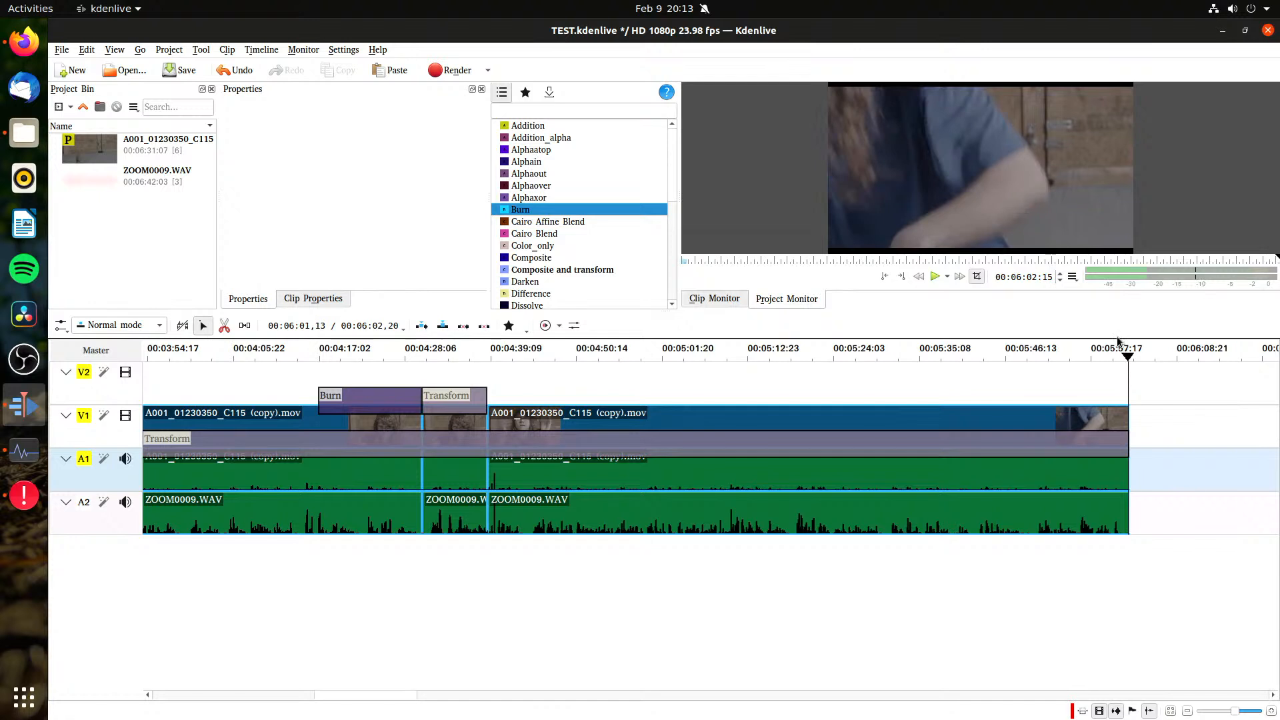
{"action": "key", "text": "ctrl+s"}
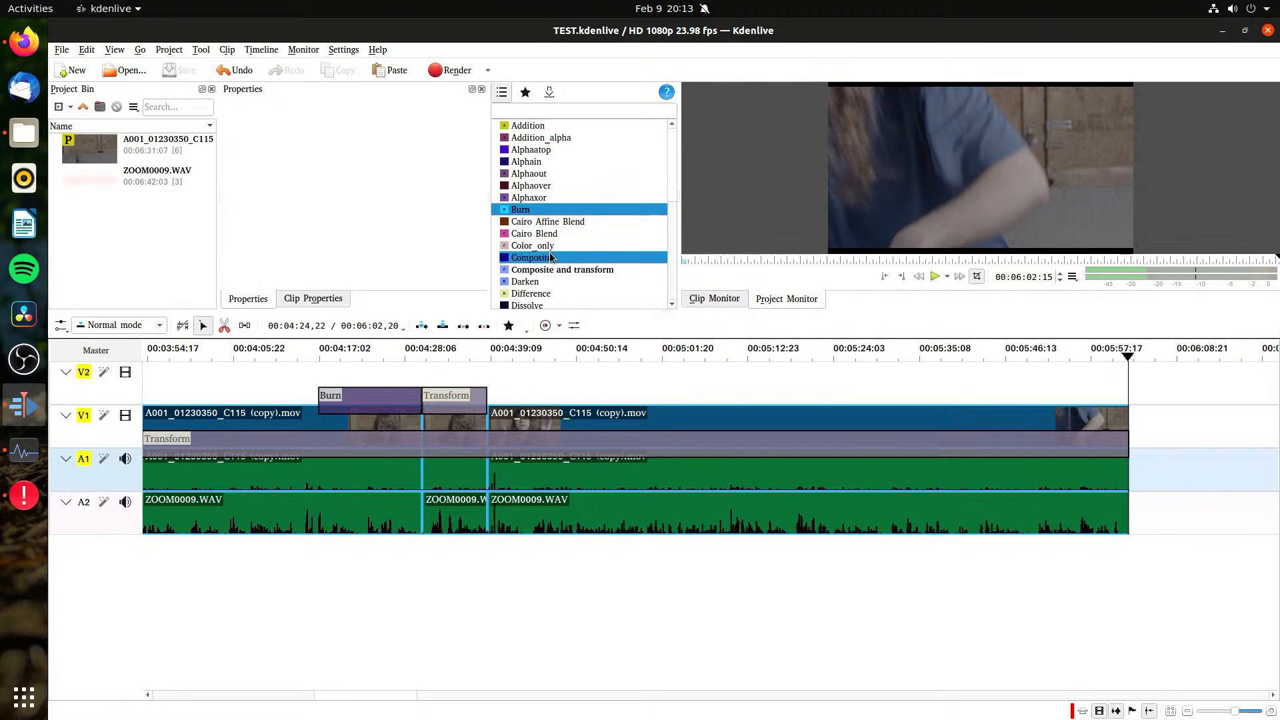
{"action": "left_click", "coordinate": [127, 161]}
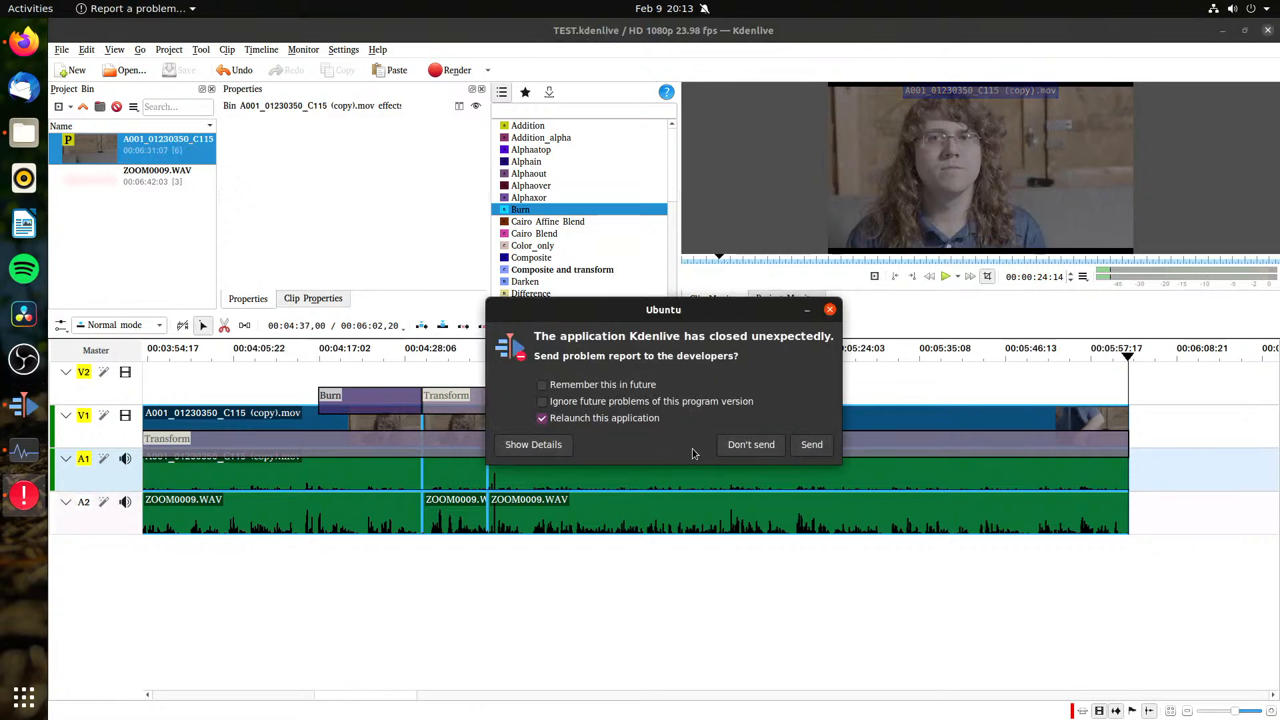
{"action": "left_click", "coordinate": [725, 445]}
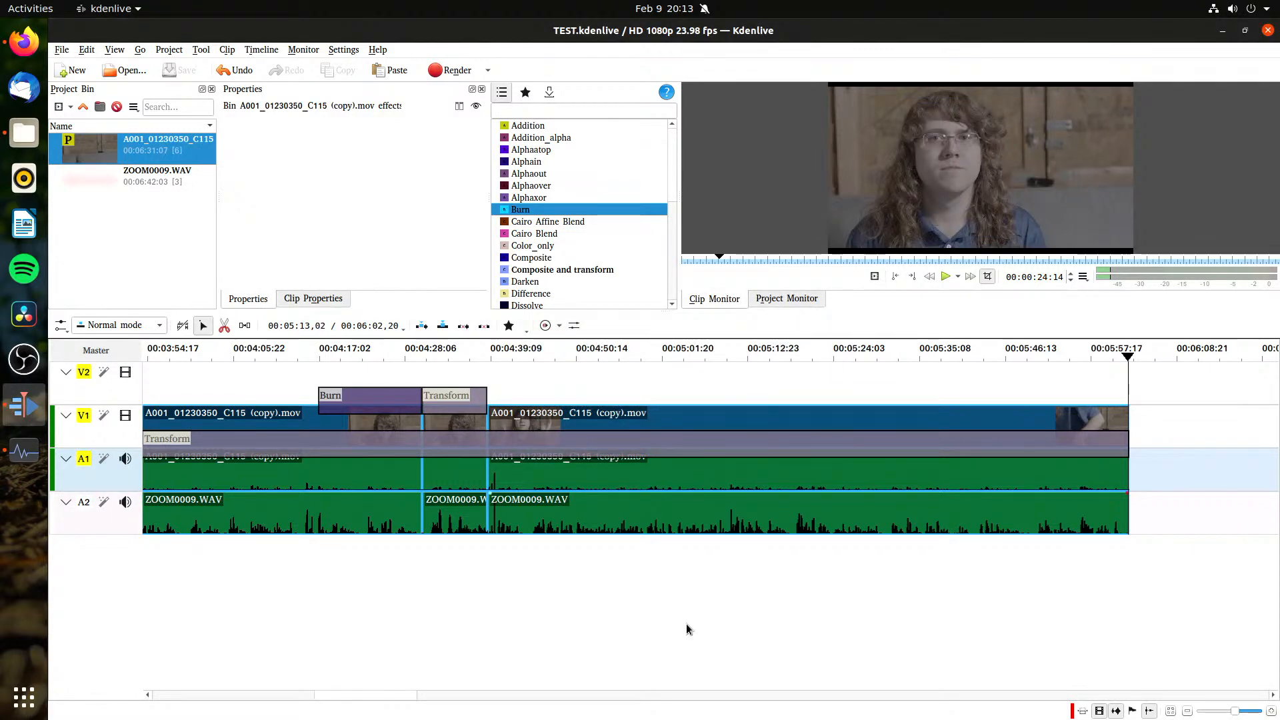
Step: Return to the render settings for the MP4 output and set the number of encoding threads to 14
{"action": "left_click", "coordinate": [451, 70]}
{"action": "left_click", "coordinate": [505, 266]}
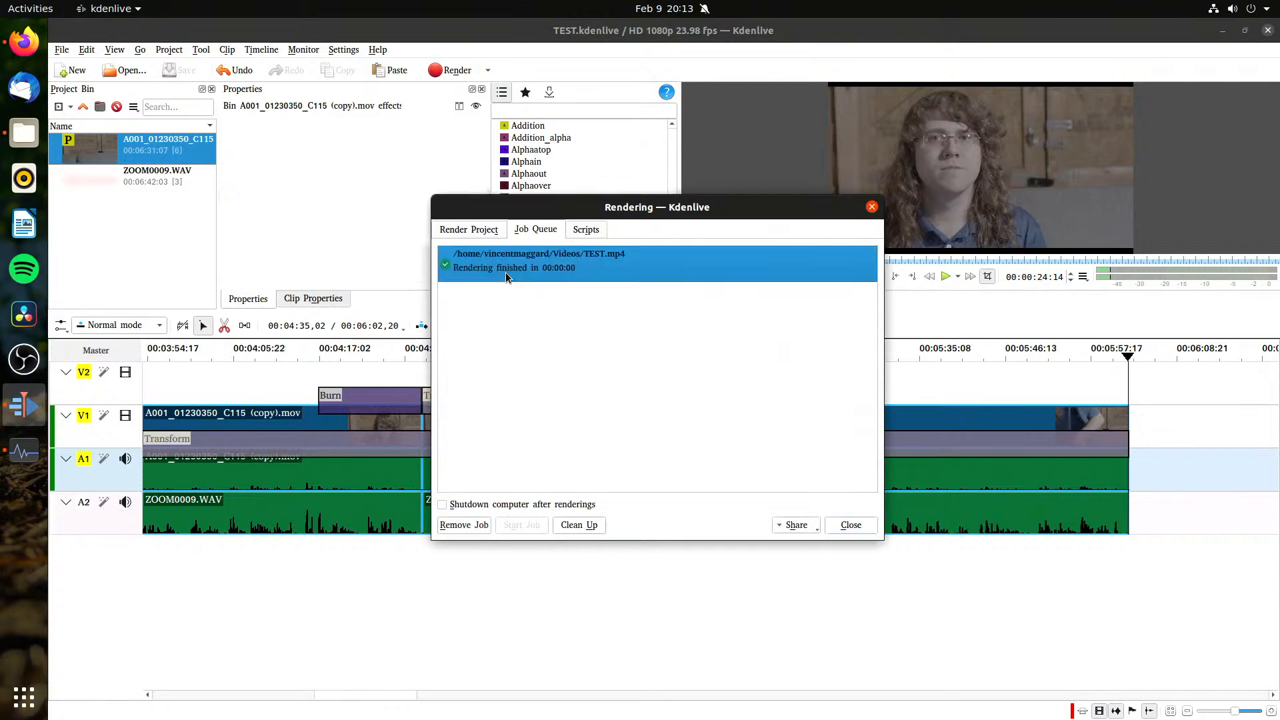
{"action": "left_click", "coordinate": [477, 230]}
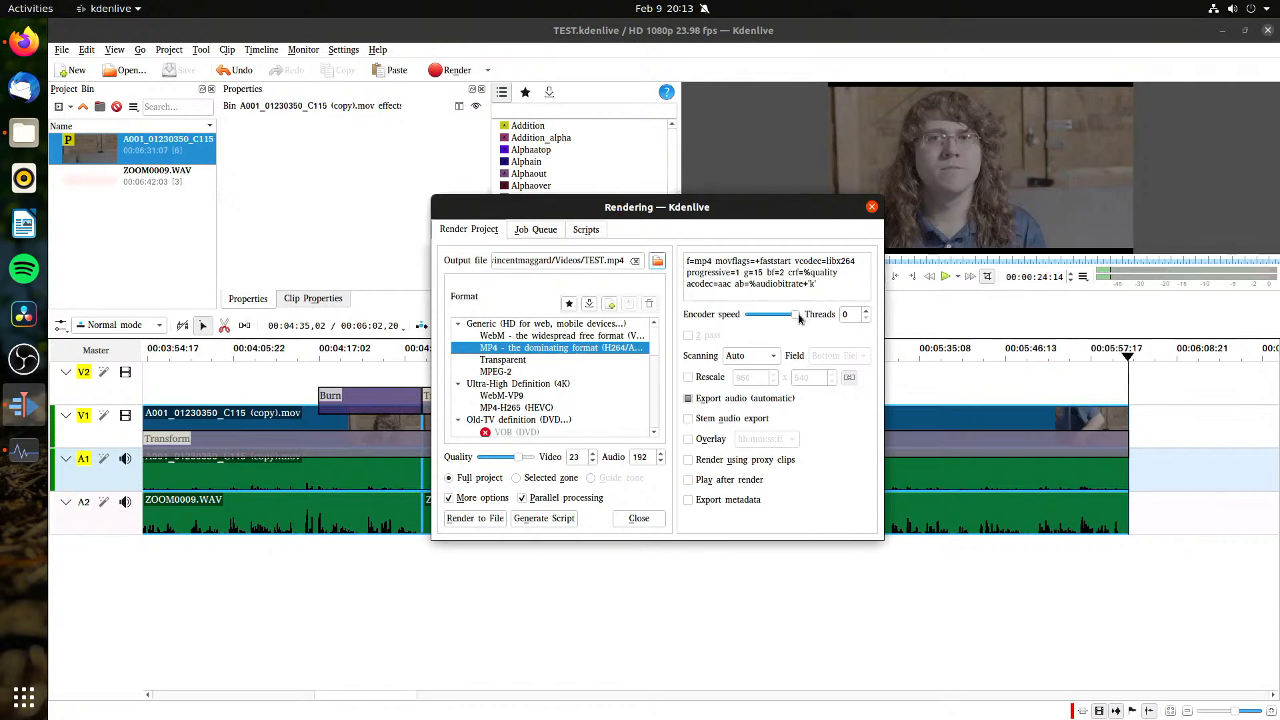
{"action": "left_click", "coordinate": [867, 312]}
{"action": "left_click", "coordinate": [867, 312]}
{"action": "left_click", "coordinate": [867, 312]}
{"action": "left_click", "coordinate": [867, 312]}
{"action": "left_click", "coordinate": [867, 312]}
{"action": "left_click", "coordinate": [866, 312]}
{"action": "left_click", "coordinate": [866, 312]}
{"action": "left_click", "coordinate": [867, 312]}
{"action": "left_click", "coordinate": [867, 312]}
{"action": "left_click", "coordinate": [867, 312]}
Step: Enable the hh:mm:ss:ff overlay and rendering using proxy clips in the render settings
{"action": "left_click", "coordinate": [700, 440]}
{"action": "left_click", "coordinate": [774, 445]}
{"action": "left_click", "coordinate": [774, 440]}
{"action": "left_click", "coordinate": [707, 444]}
{"action": "left_click", "coordinate": [535, 230]}
{"action": "left_click", "coordinate": [604, 230]}
{"action": "left_click", "coordinate": [465, 231]}
{"action": "left_click", "coordinate": [689, 439]}
{"action": "left_click", "coordinate": [707, 460]}
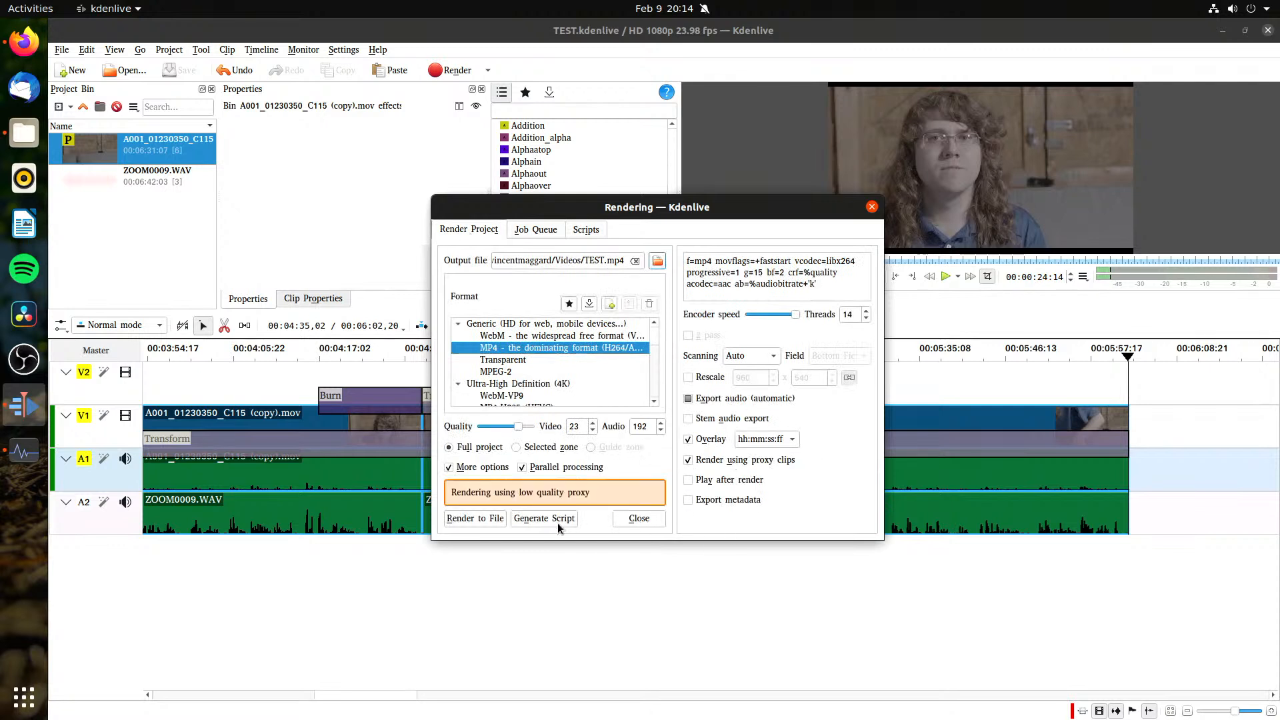
Step: Render the full project to TEST.mp4 with the proxy clips, abort that job, and start the same render again
{"action": "left_click", "coordinate": [467, 521]}
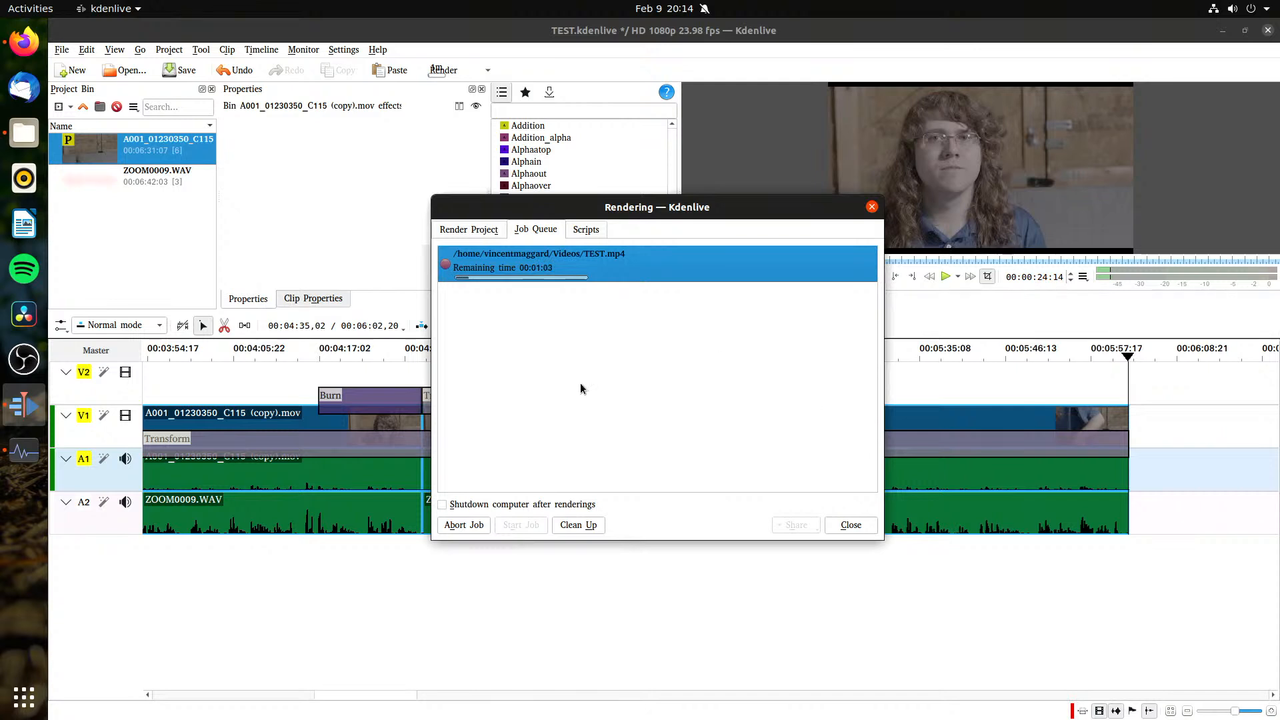
{"action": "left_click", "coordinate": [460, 527]}
{"action": "left_click", "coordinate": [482, 233]}
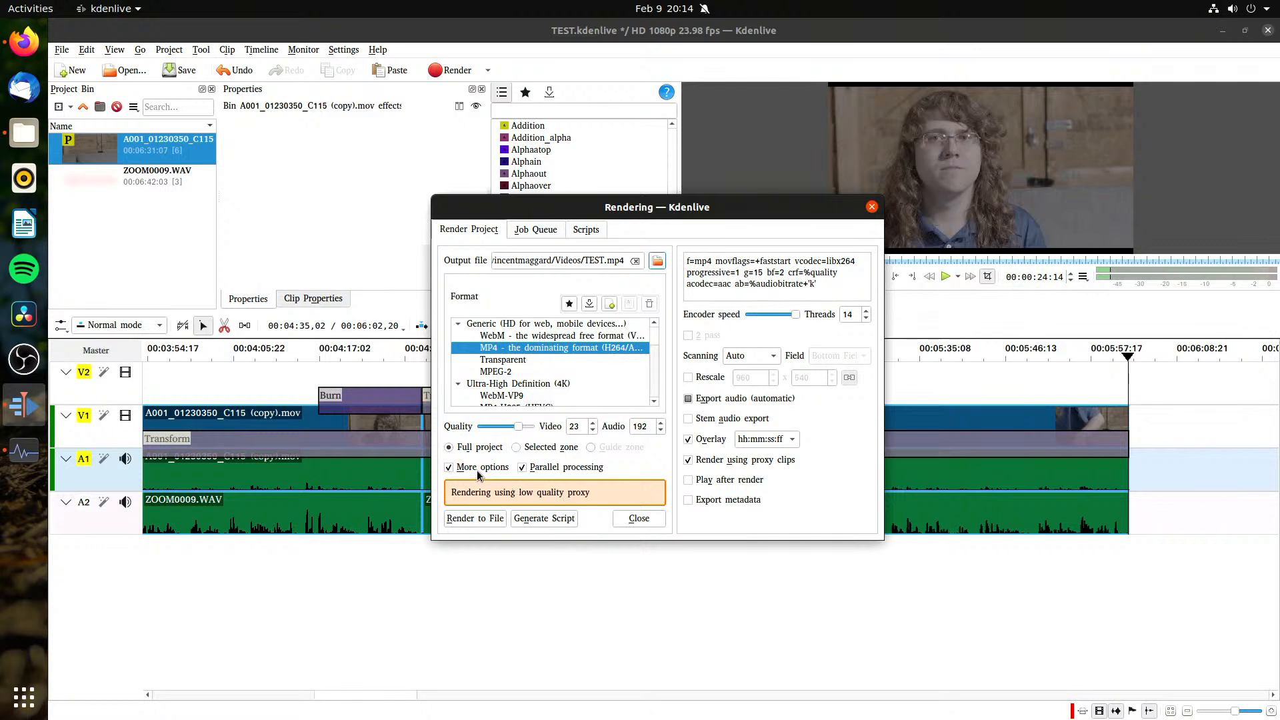
{"action": "left_click", "coordinate": [499, 519]}
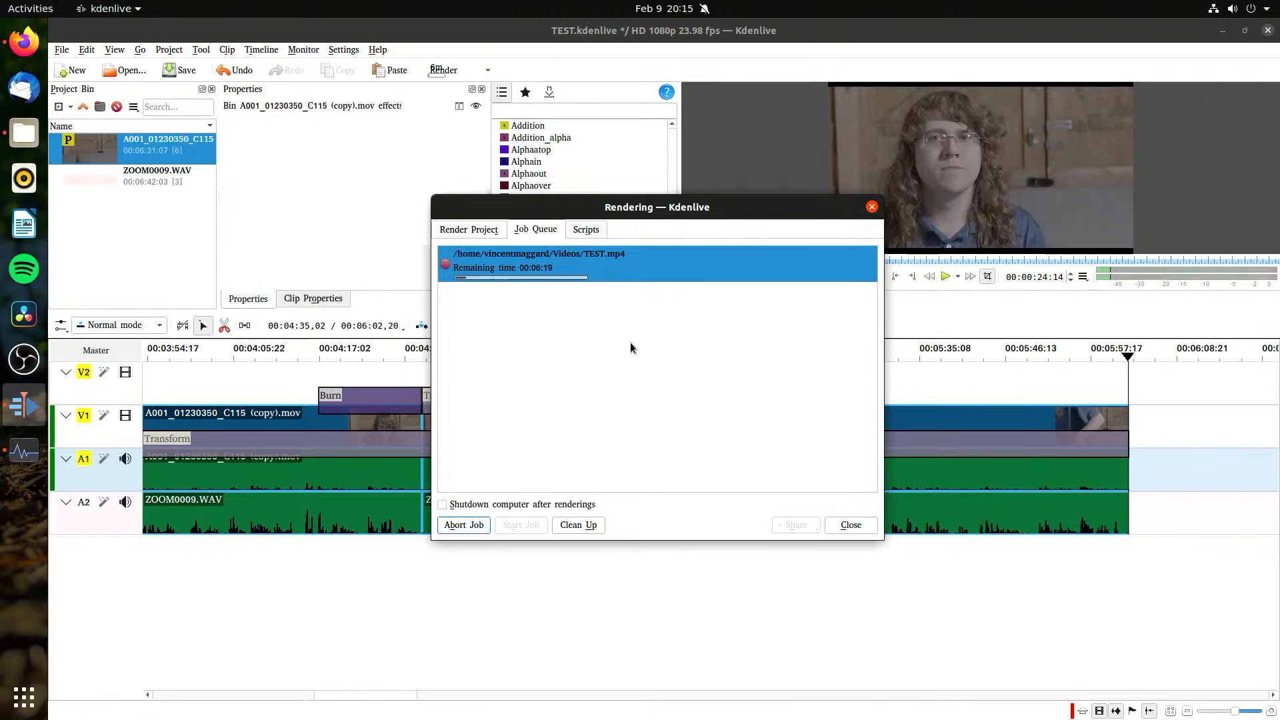
Step: Save the project, abort the running render job, clean up the job queue, and close the render window
{"action": "left_click", "coordinate": [614, 69]}
{"action": "key", "text": "ctrl+s"}
{"action": "left_click", "coordinate": [685, 457]}
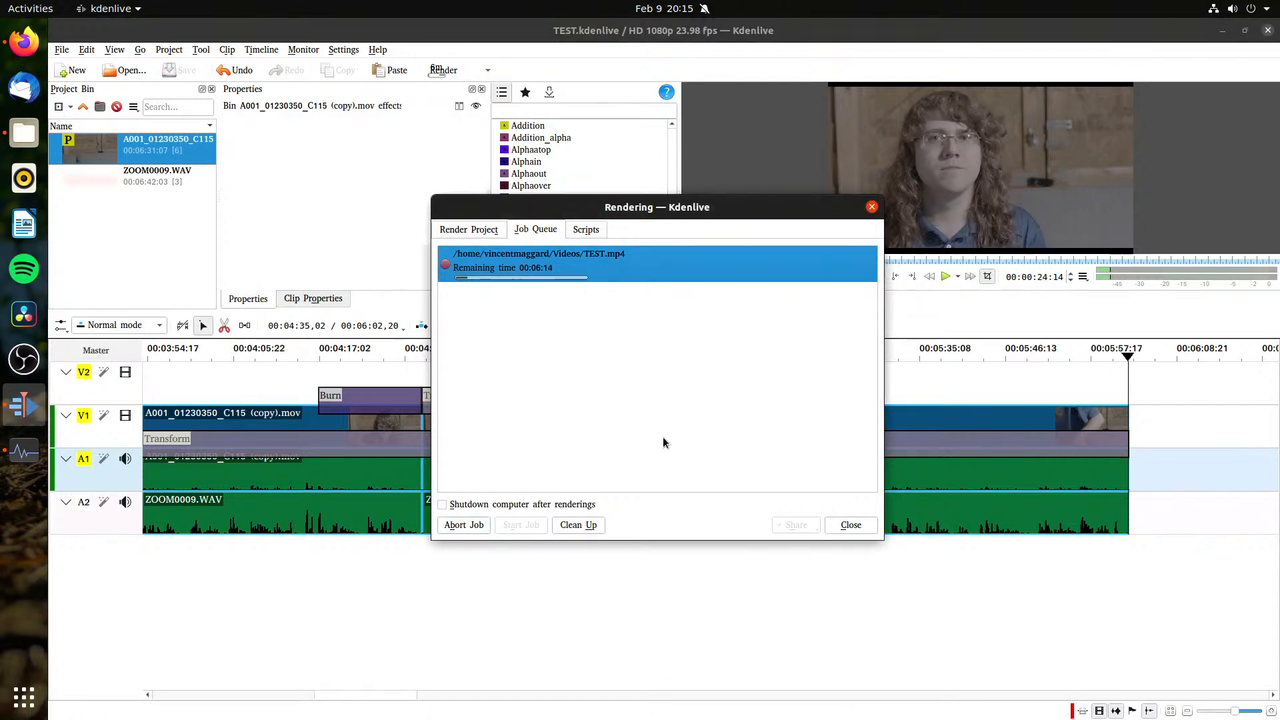
{"action": "left_click", "coordinate": [487, 524]}
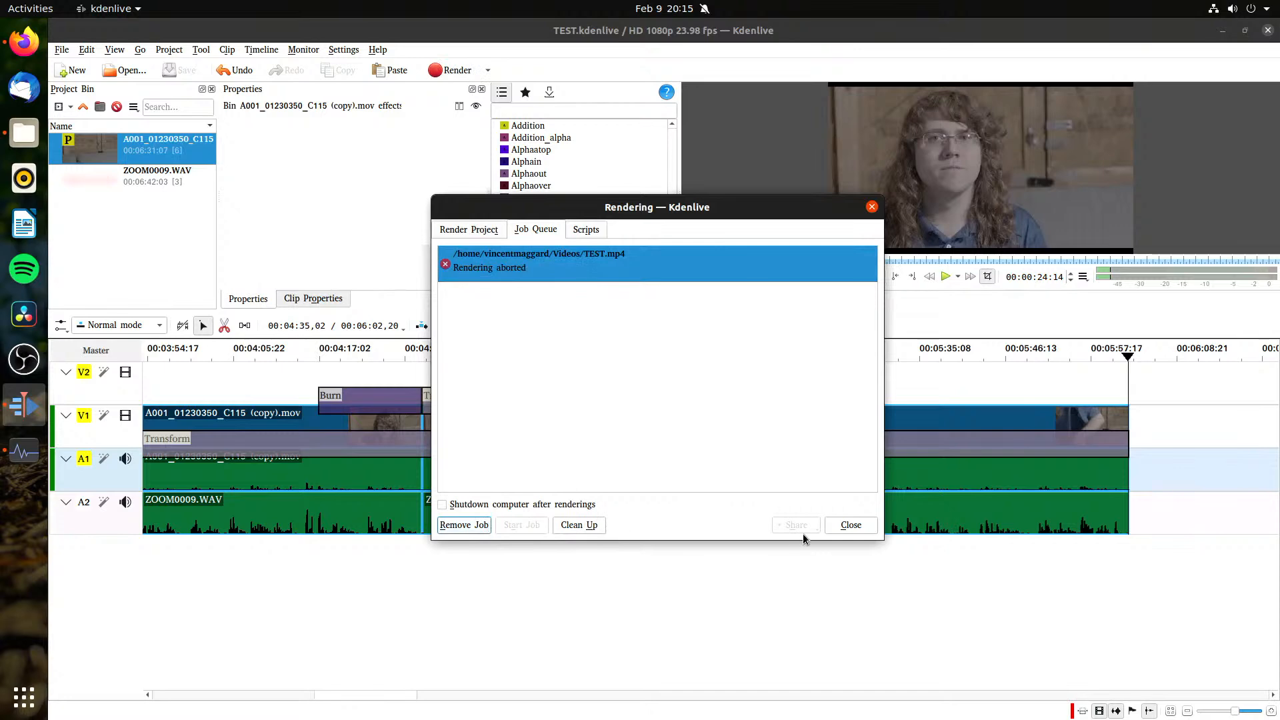
{"action": "left_click", "coordinate": [579, 525]}
{"action": "left_click", "coordinate": [851, 525]}
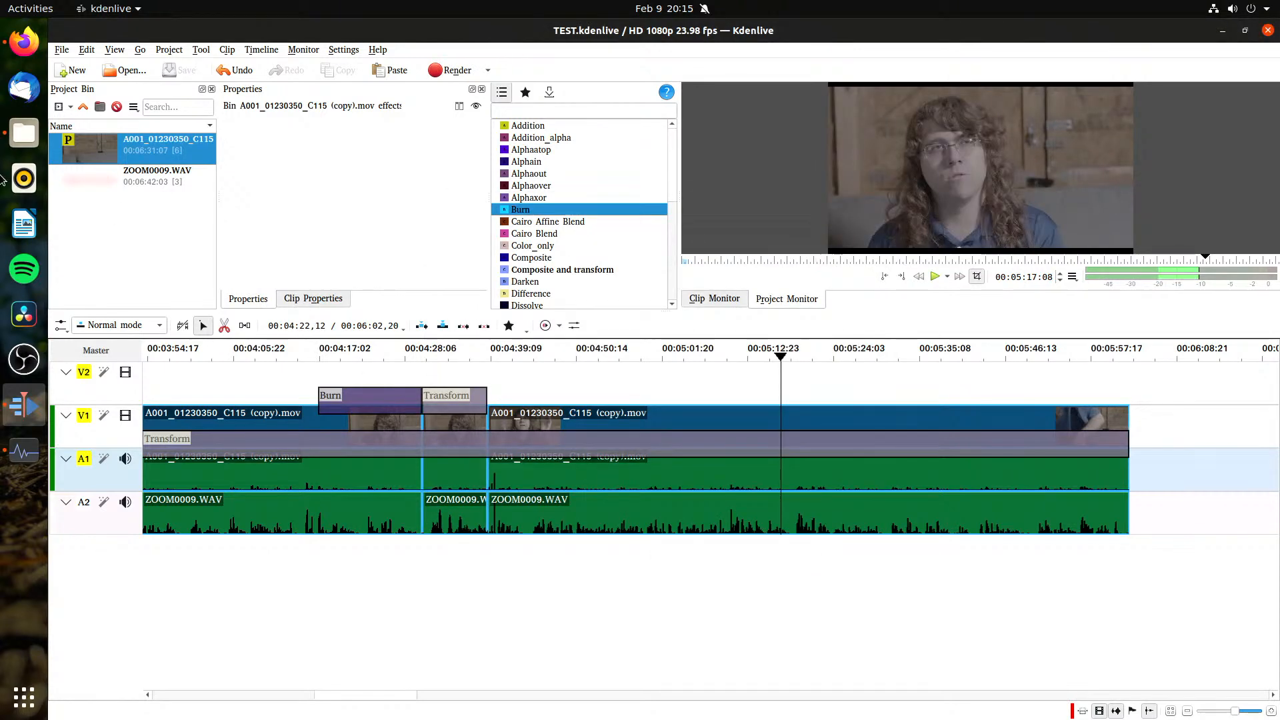
{"action": "left_click", "coordinate": [24, 178]}
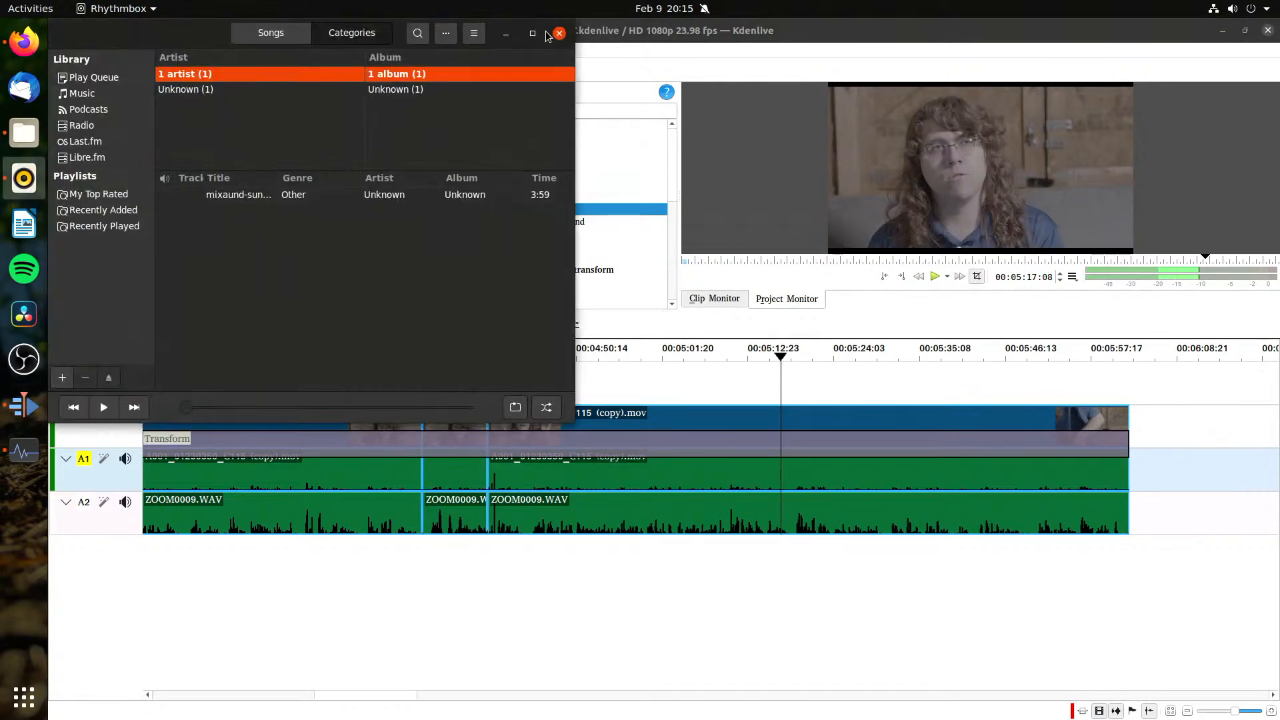
{"action": "left_click", "coordinate": [559, 32]}
{"action": "left_click", "coordinate": [204, 231]}
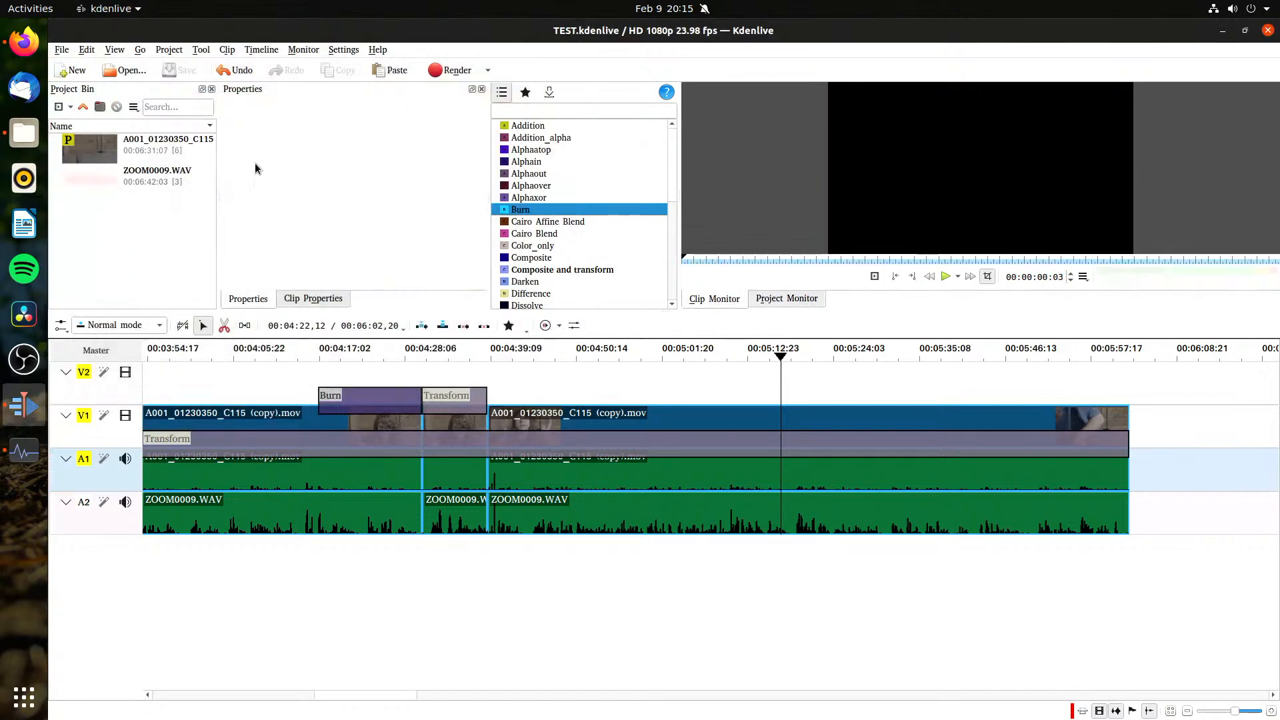
Step: Turn on the multitrack view for the monitor and check the project monitor
{"action": "left_click", "coordinate": [302, 50]}
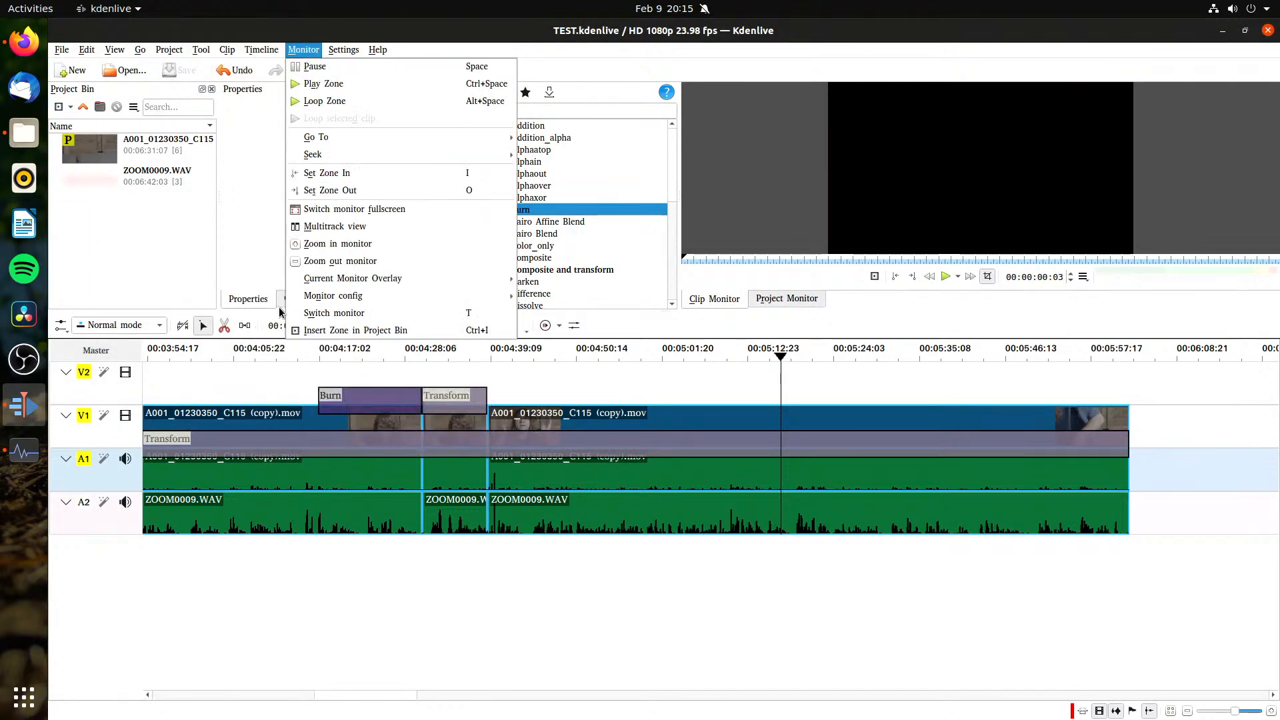
{"action": "left_click", "coordinate": [366, 227]}
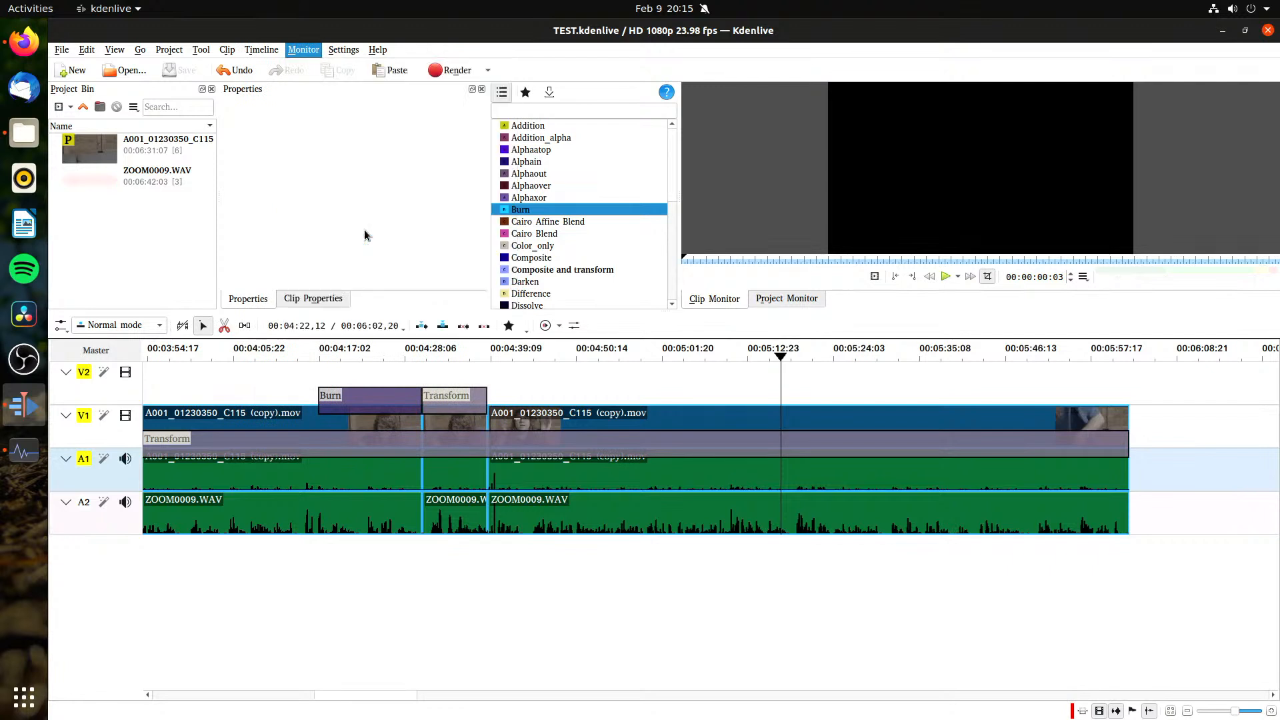
{"action": "left_click", "coordinate": [303, 49]}
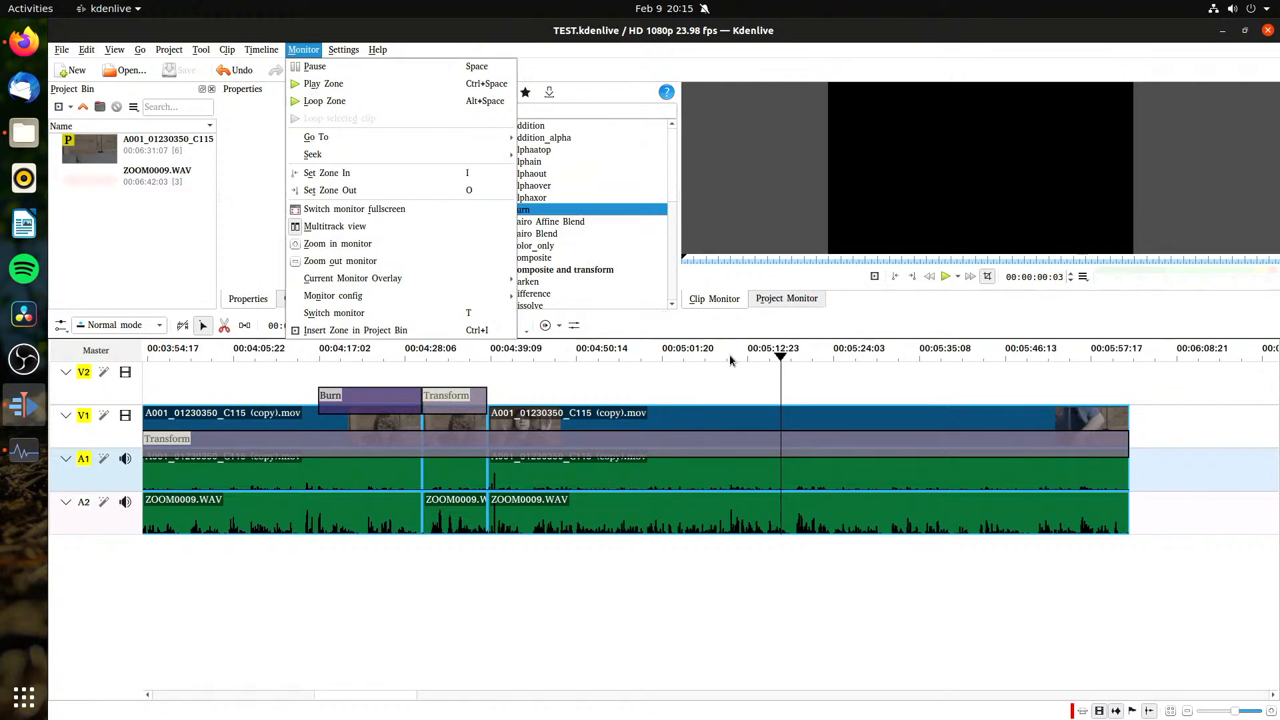
{"action": "left_click", "coordinate": [784, 288]}
{"action": "left_click", "coordinate": [715, 299]}
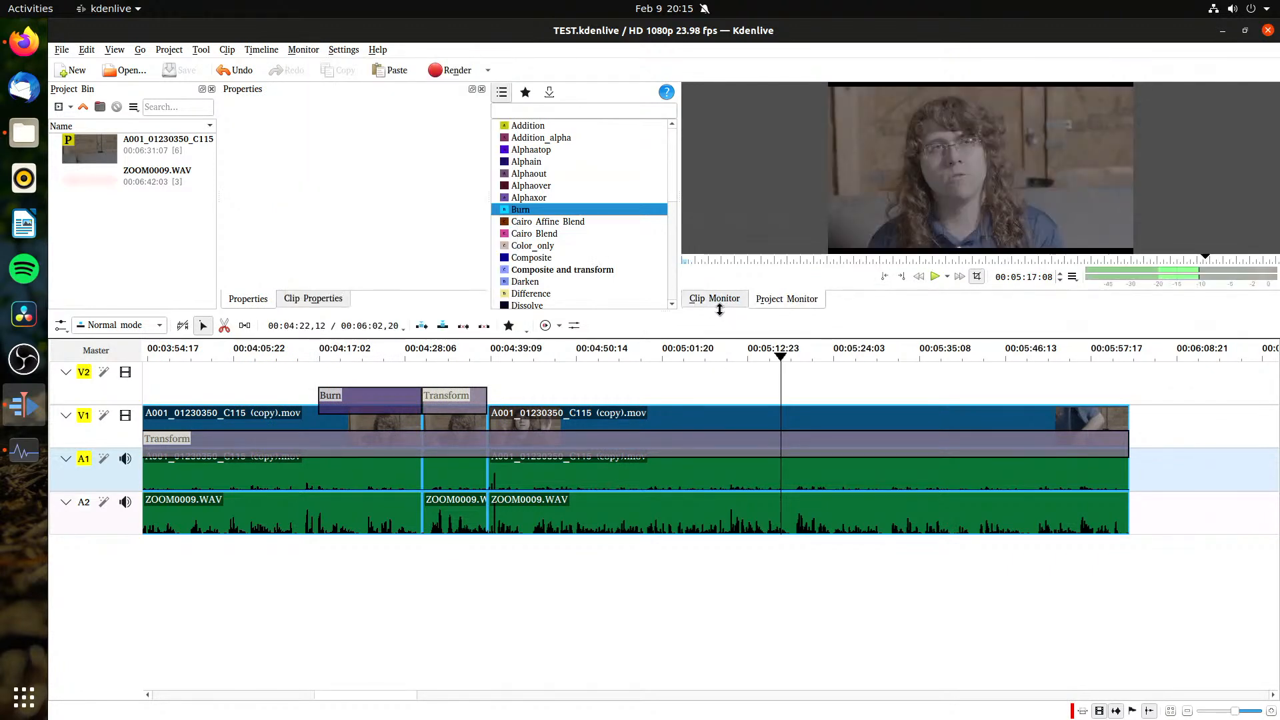
Step: Look at the Misc page of the Kdenlive configuration and leave it without making changes
{"action": "left_click", "coordinate": [344, 50]}
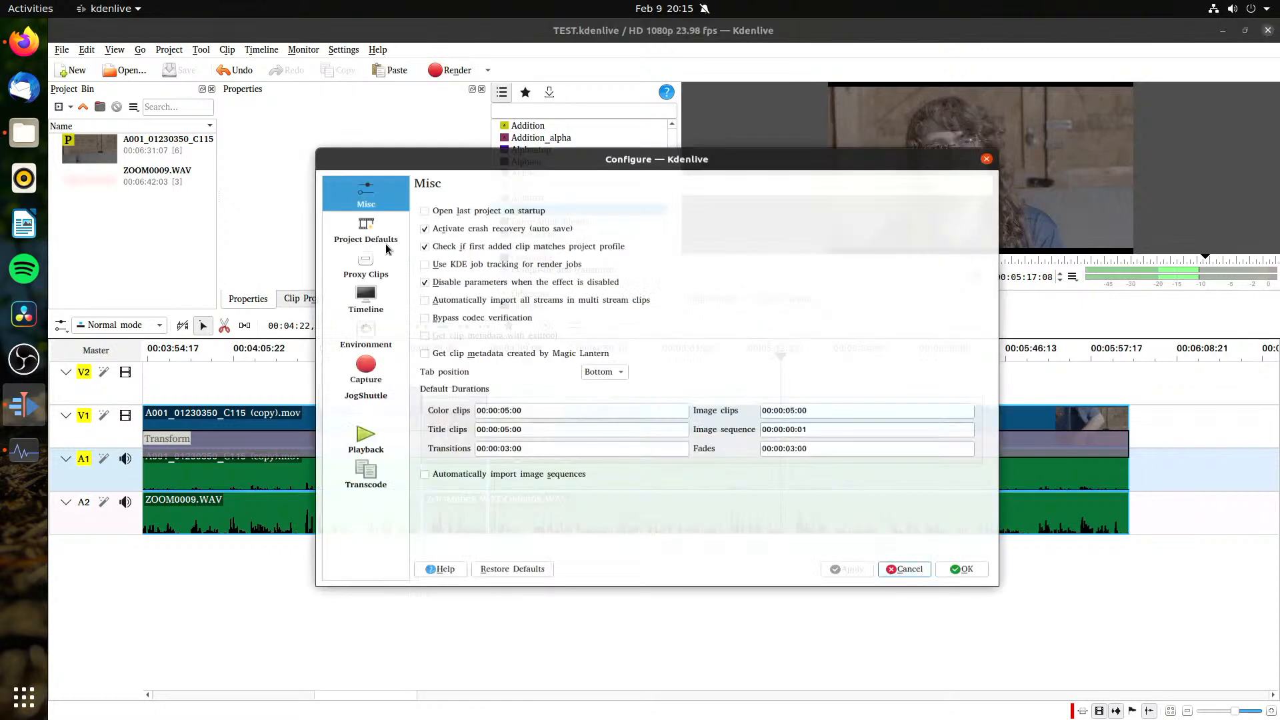
{"action": "left_click", "coordinate": [385, 242]}
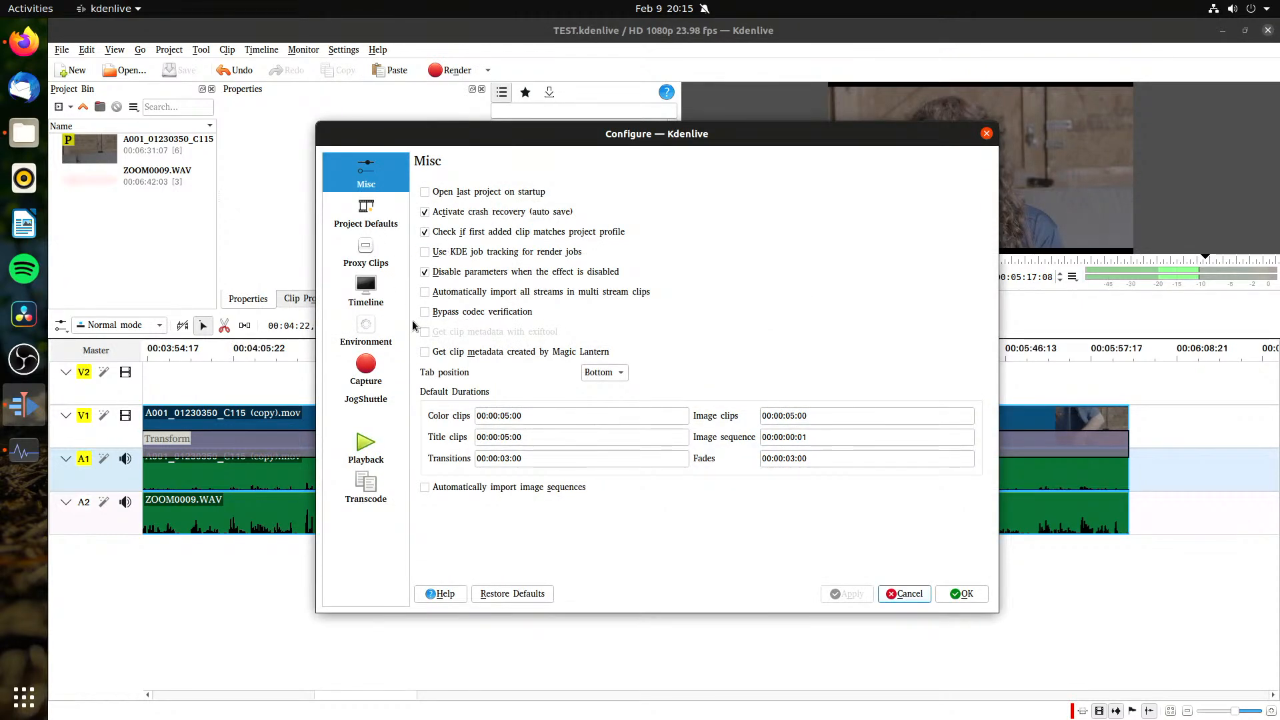
{"action": "left_click", "coordinate": [894, 595]}
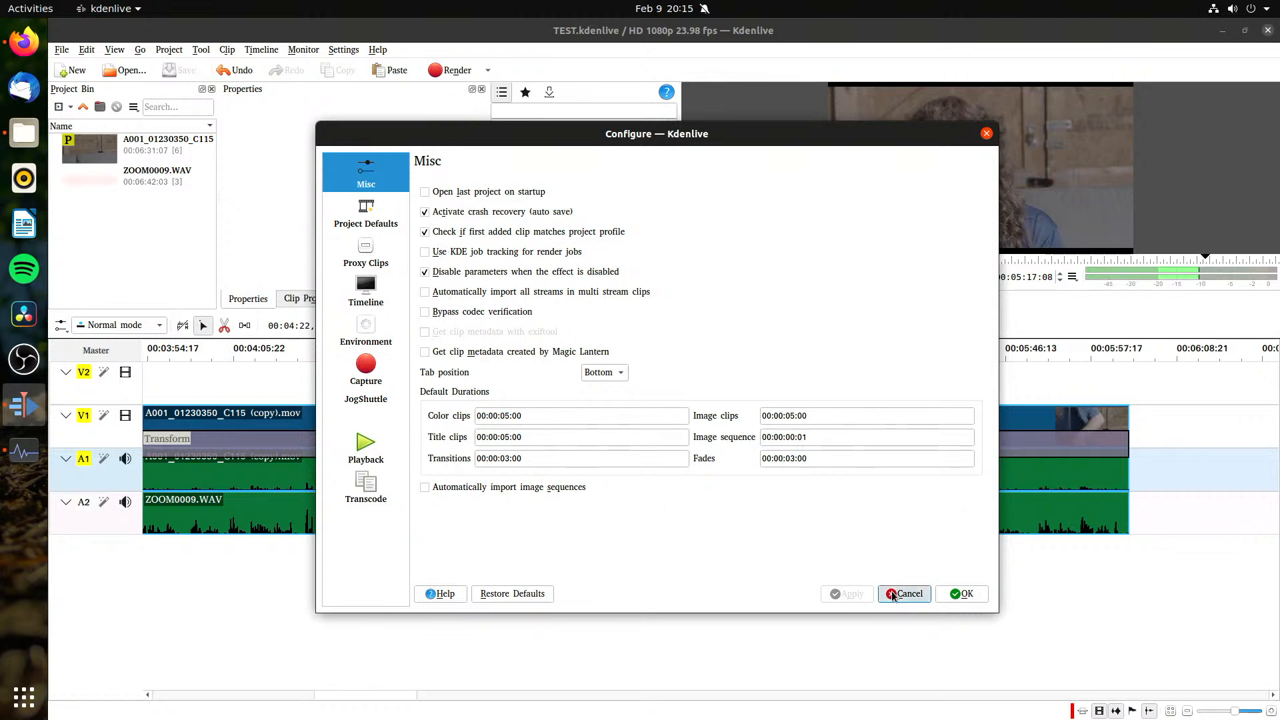
Step: Look through the project settings for metadata, project files, cache data and proxy clips, and return to the profile settings
{"action": "left_click", "coordinate": [169, 49]}
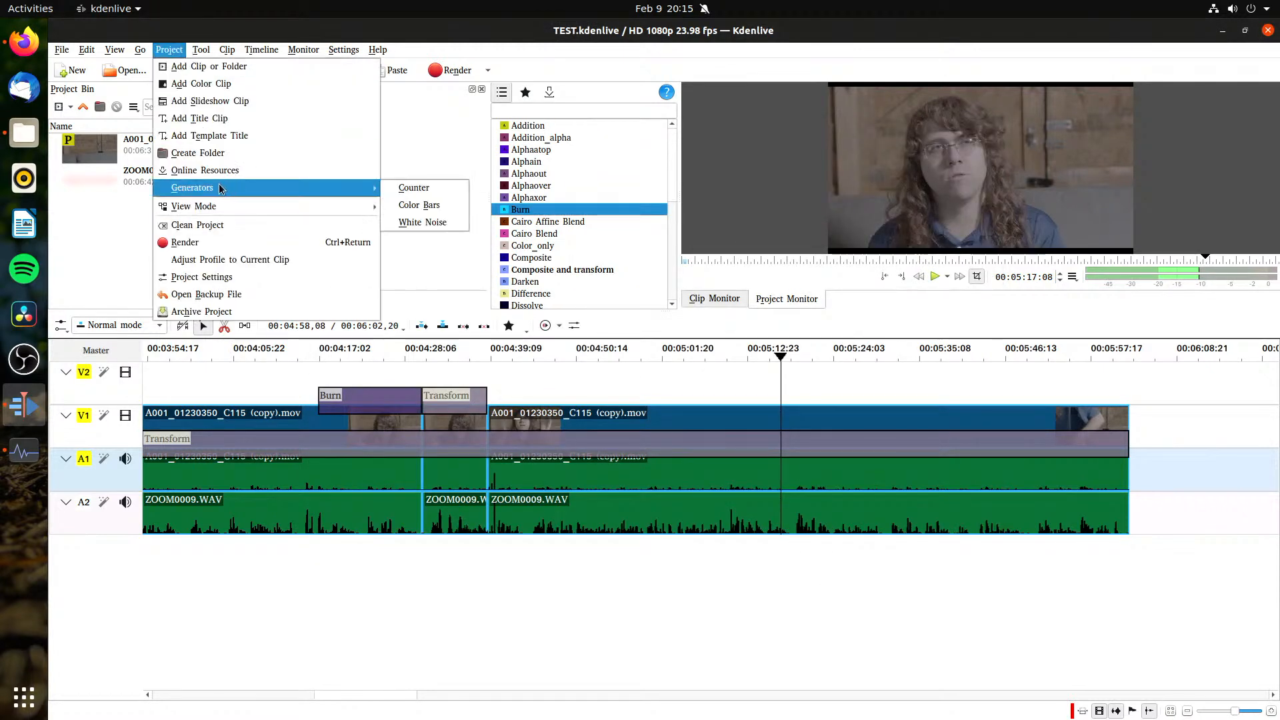
{"action": "left_click", "coordinate": [230, 277]}
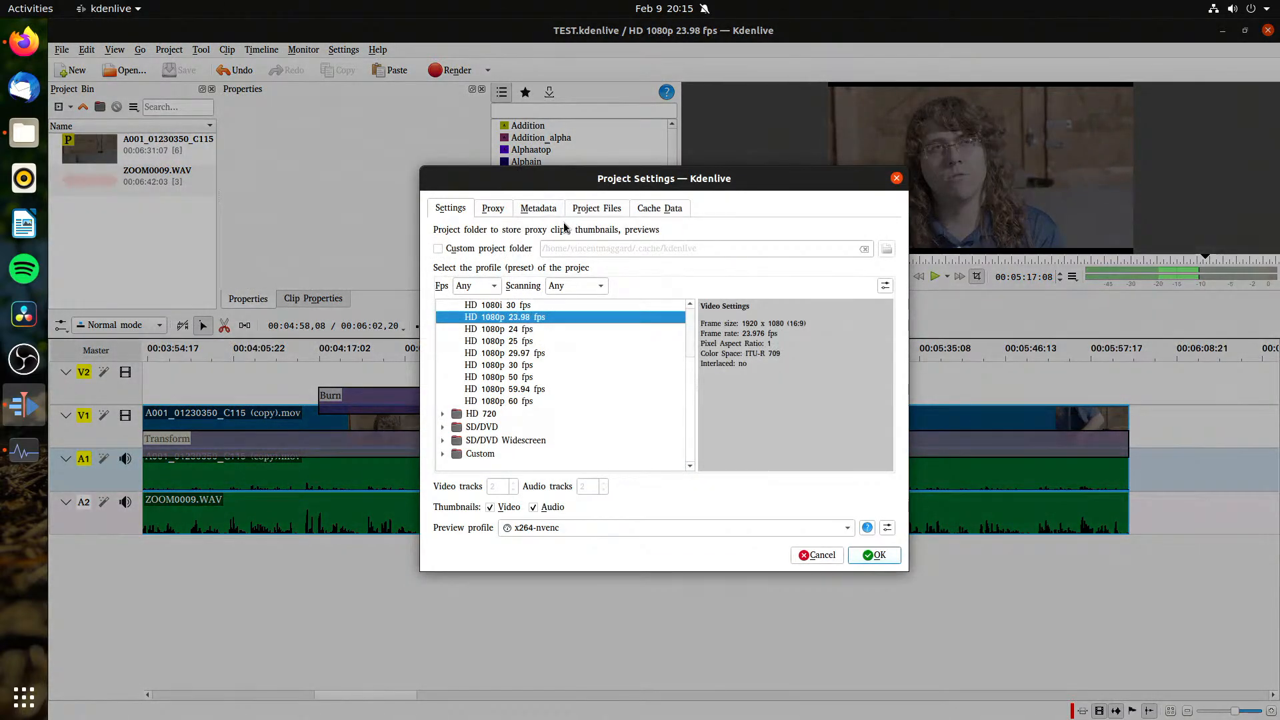
{"action": "left_click", "coordinate": [561, 210]}
{"action": "left_click", "coordinate": [584, 209]}
{"action": "left_click", "coordinate": [633, 209]}
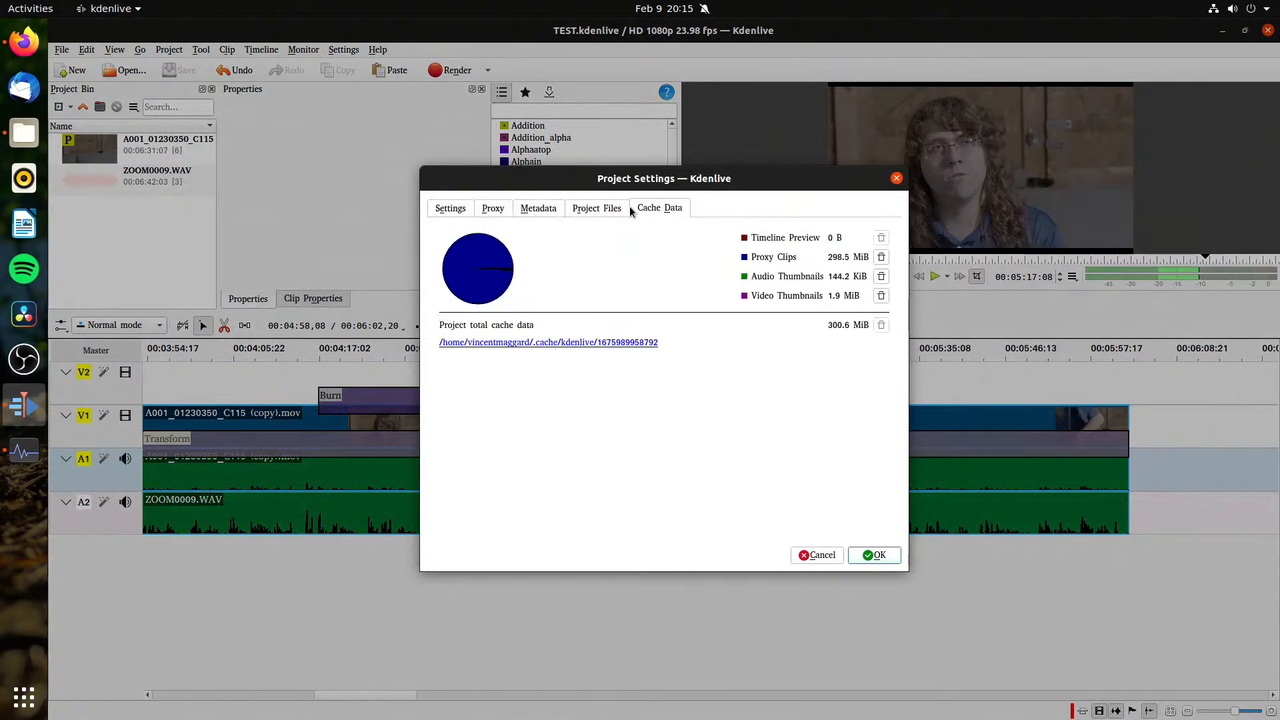
{"action": "left_click", "coordinate": [487, 215]}
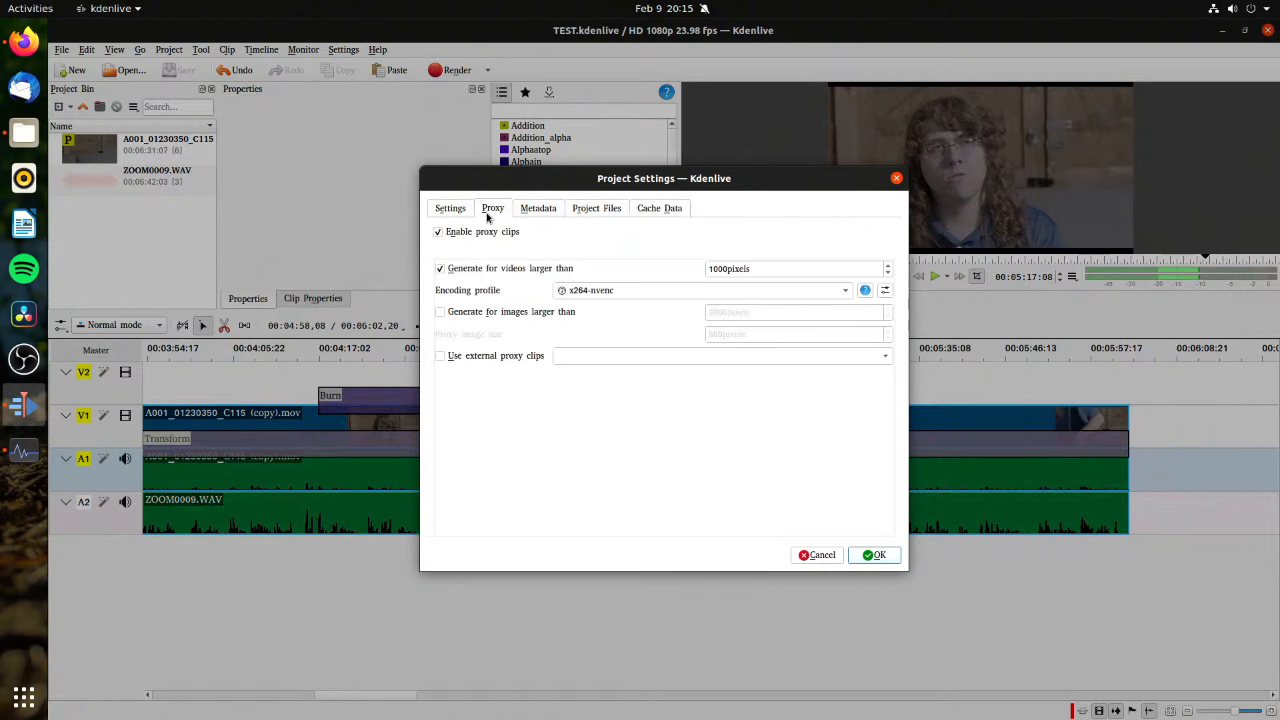
{"action": "left_click", "coordinate": [442, 212]}
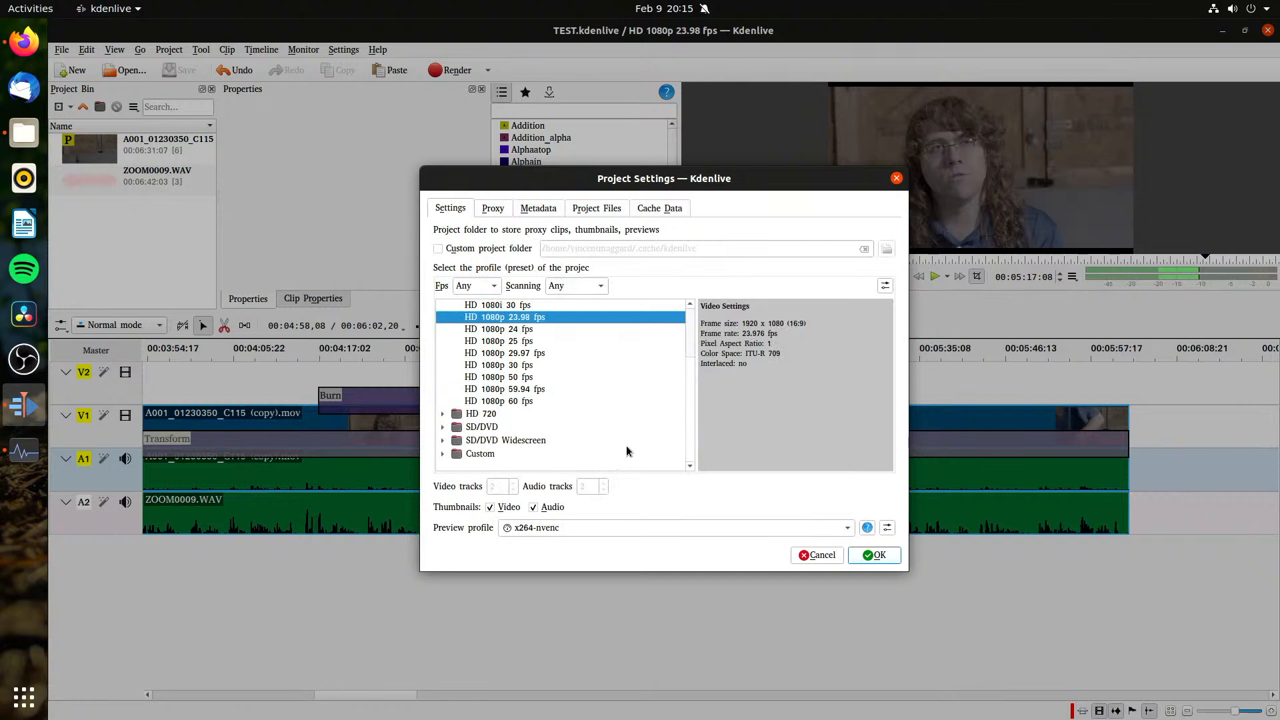
Step: Examine the timeline preview profile choices in the project settings and cancel without making changes
{"action": "left_click", "coordinate": [622, 533]}
{"action": "left_click", "coordinate": [453, 553]}
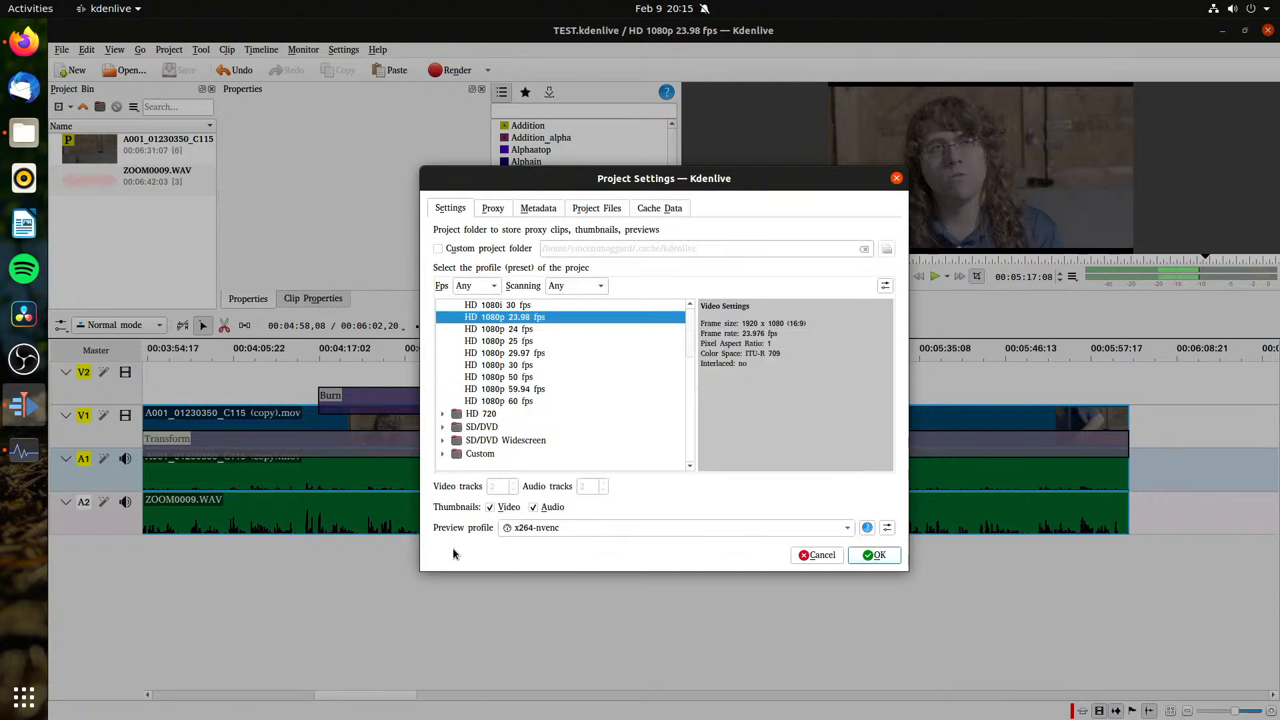
{"action": "left_click", "coordinate": [583, 525]}
{"action": "left_click", "coordinate": [583, 566]}
{"action": "left_click", "coordinate": [801, 560]}
{"action": "left_click", "coordinate": [86, 50]}
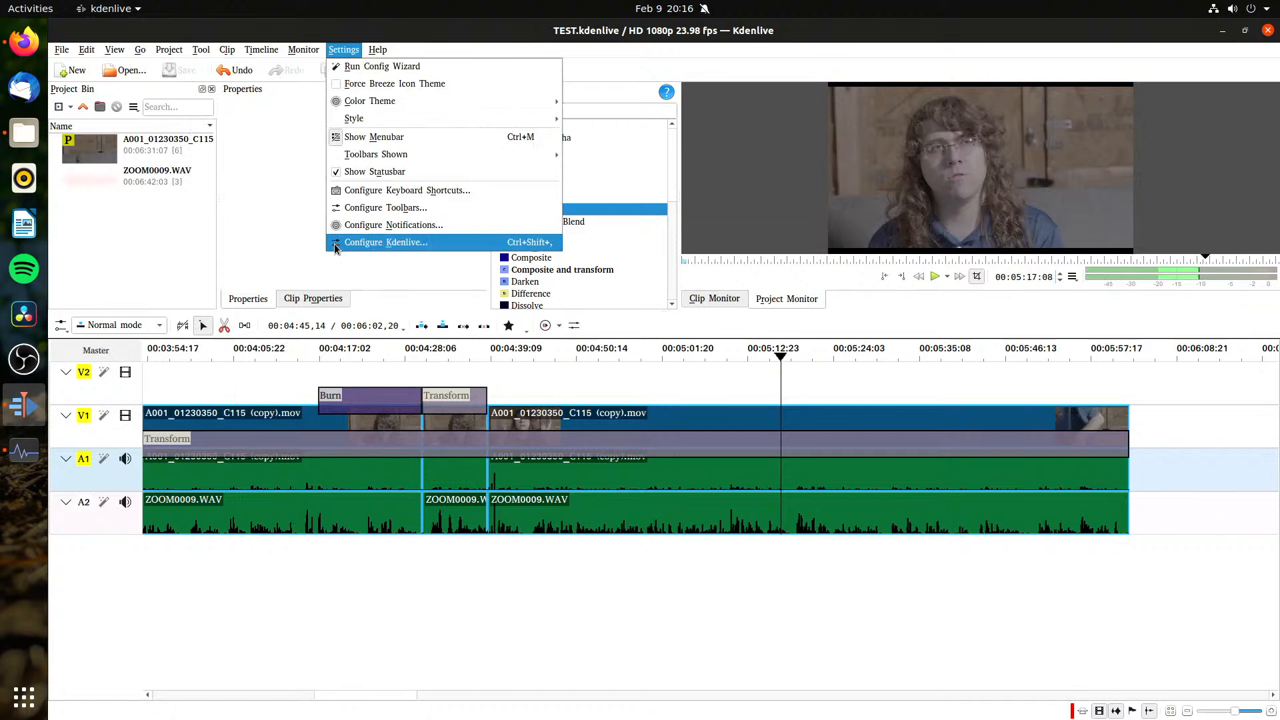
{"action": "left_click", "coordinate": [335, 243]}
{"action": "left_click", "coordinate": [888, 600]}
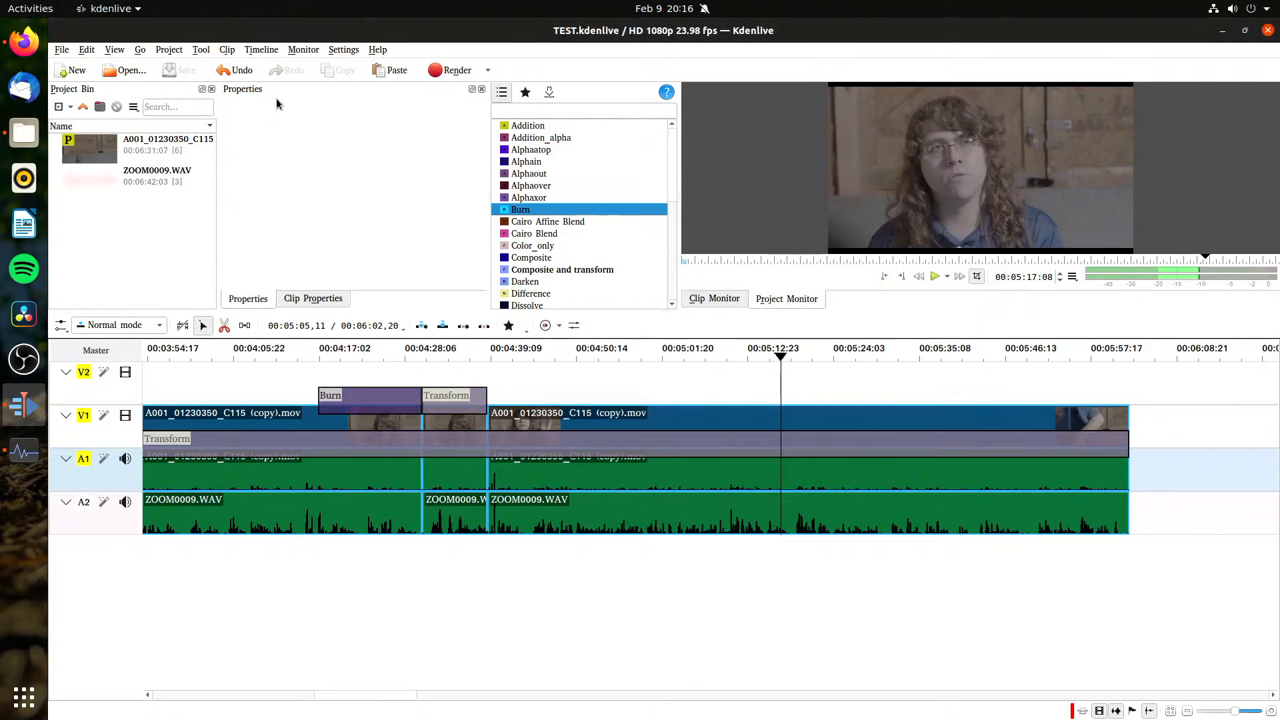
Step: Examine the encoding profiles available for proxy clips in the project settings, keeping x264-nvenc
{"action": "left_click", "coordinate": [168, 49]}
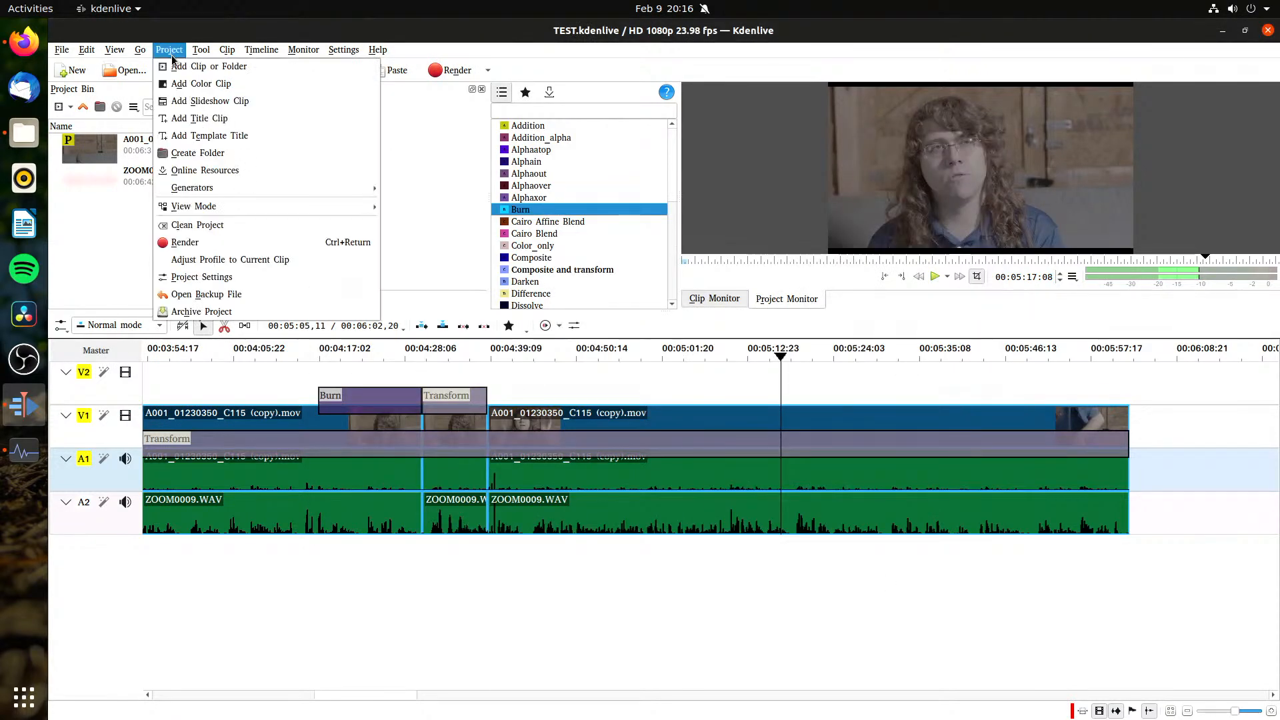
{"action": "left_click", "coordinate": [204, 276]}
{"action": "left_click", "coordinate": [493, 209]}
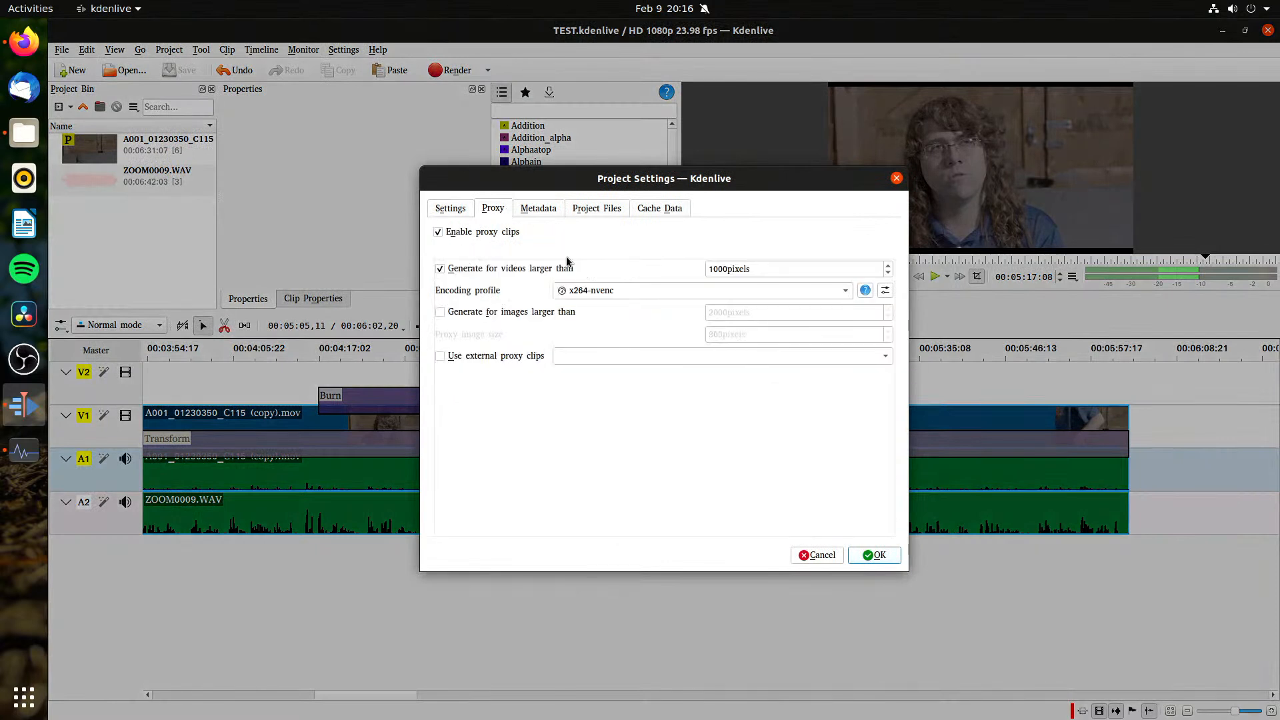
{"action": "left_click", "coordinate": [603, 296]}
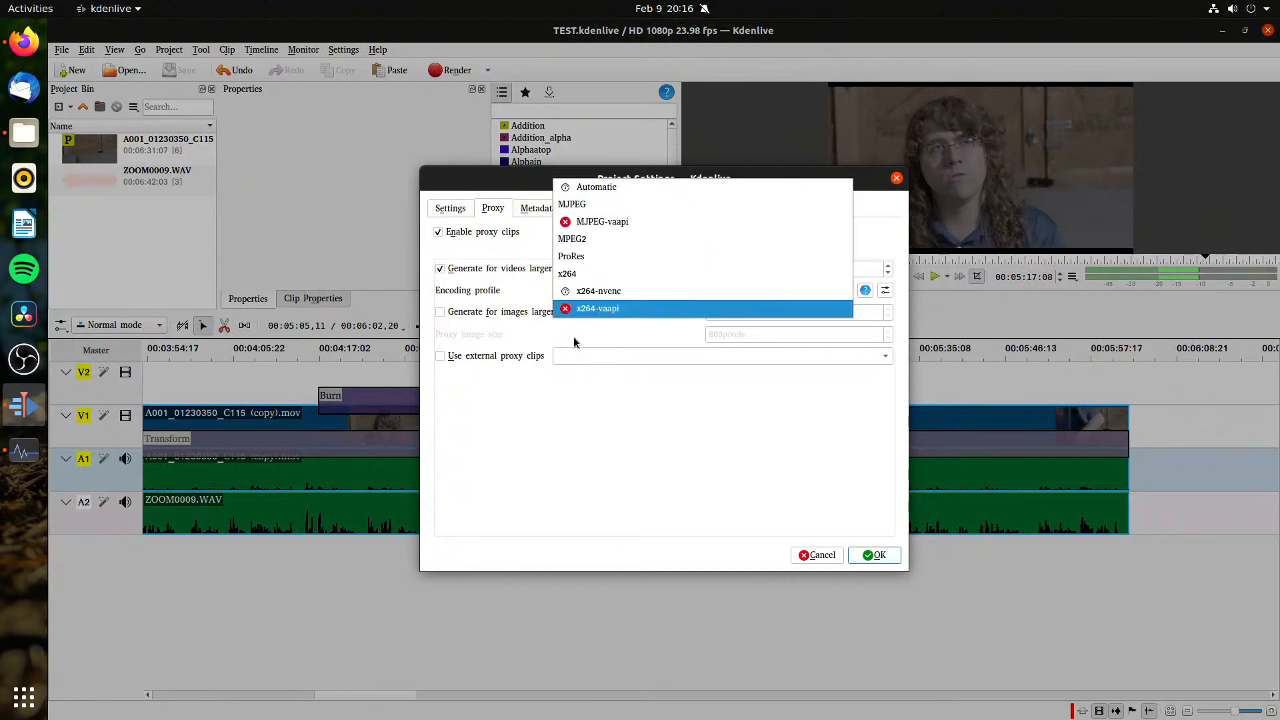
{"action": "left_click", "coordinate": [570, 371]}
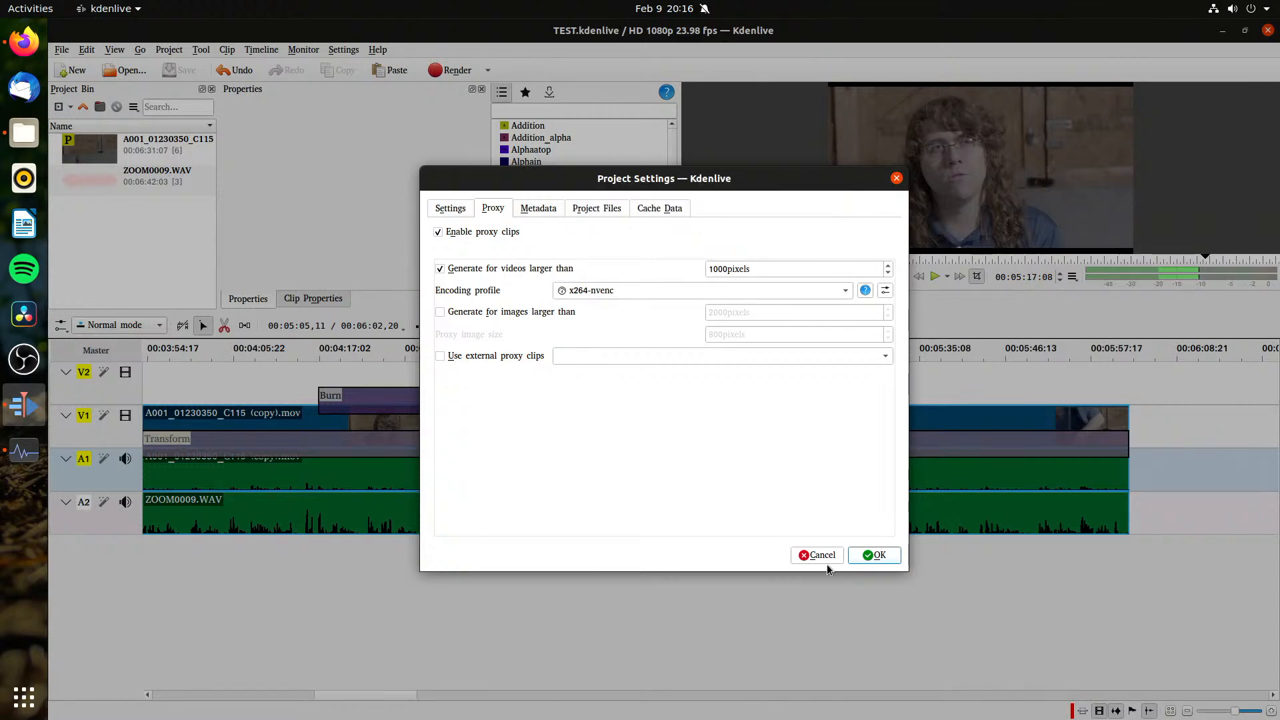
Step: Accept the project settings and open the rendering options
{"action": "left_click", "coordinate": [874, 555]}
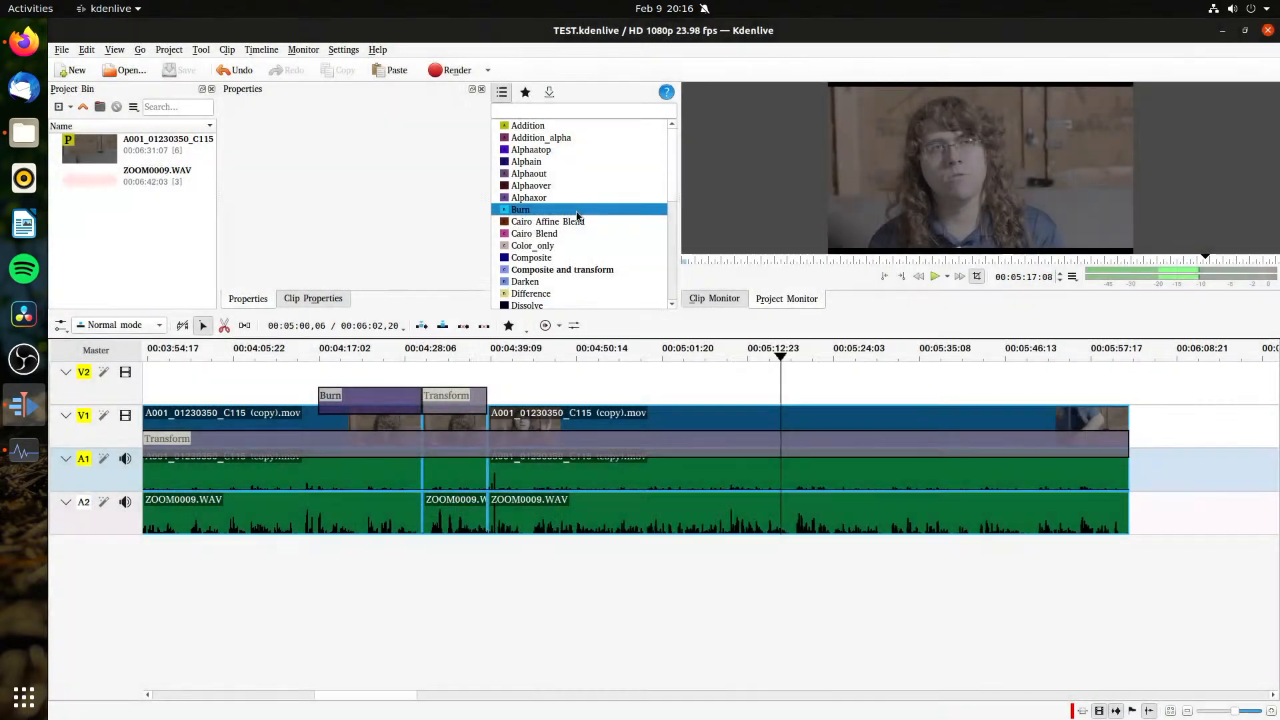
{"action": "left_click", "coordinate": [448, 71]}
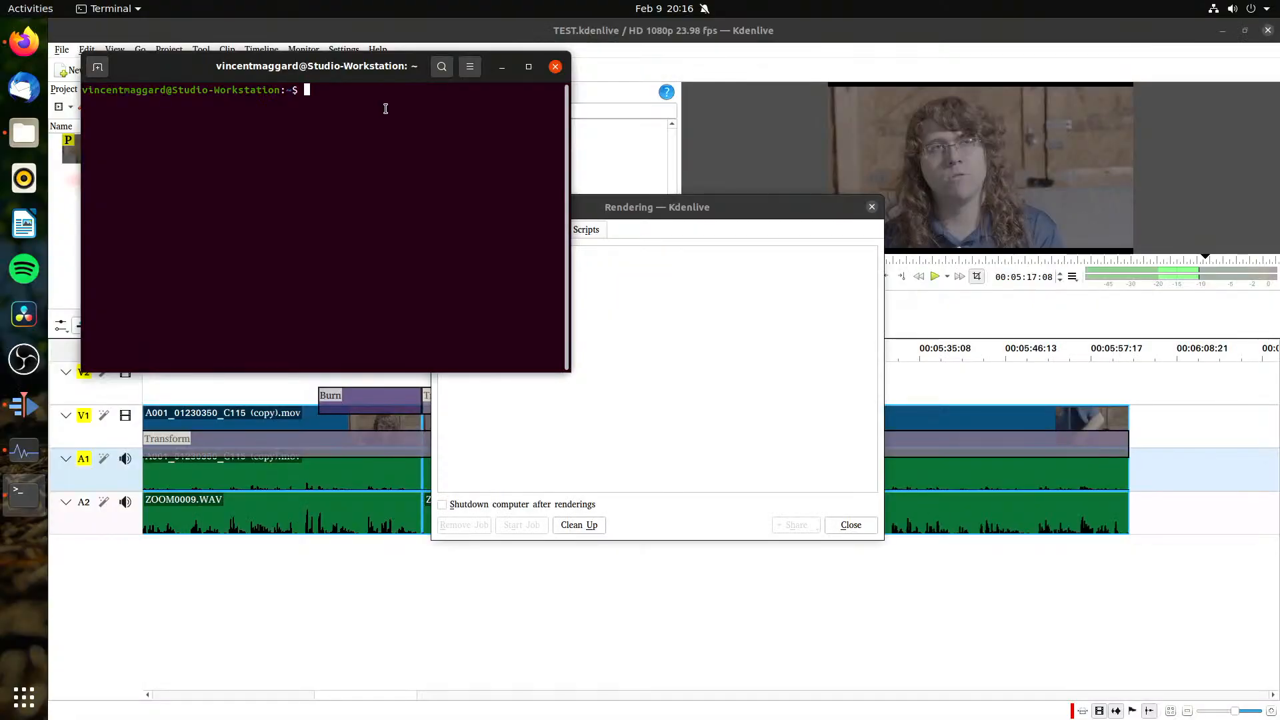
Step: In a maximized Terminal window with enlarged text, list the available FFmpeg encoders with ffmpeg -encoders
{"action": "double_click", "coordinate": [360, 62]}
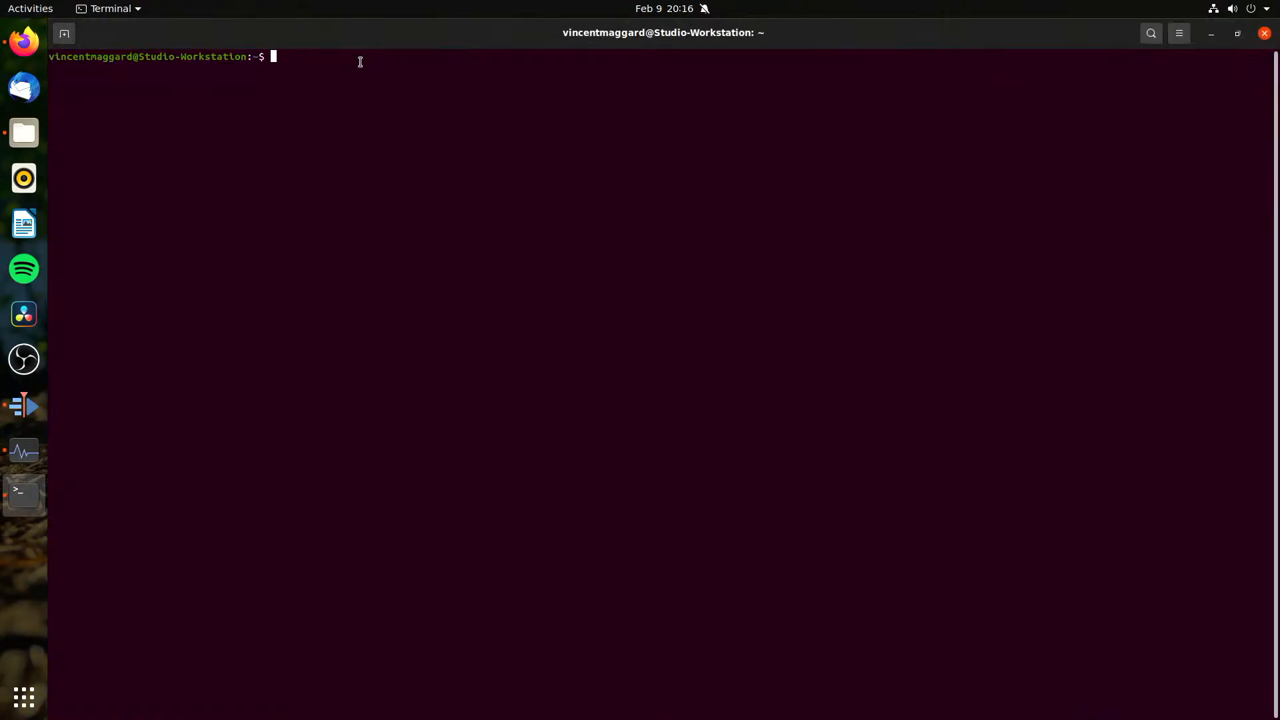
{"action": "key", "text": "ctrl+plus"}
{"action": "key", "text": "ctrl+plus"}
{"action": "key", "text": "ctrl+plus"}
{"action": "key", "text": "ctrl+plus"}
{"action": "key", "text": "ctrl+plus"}
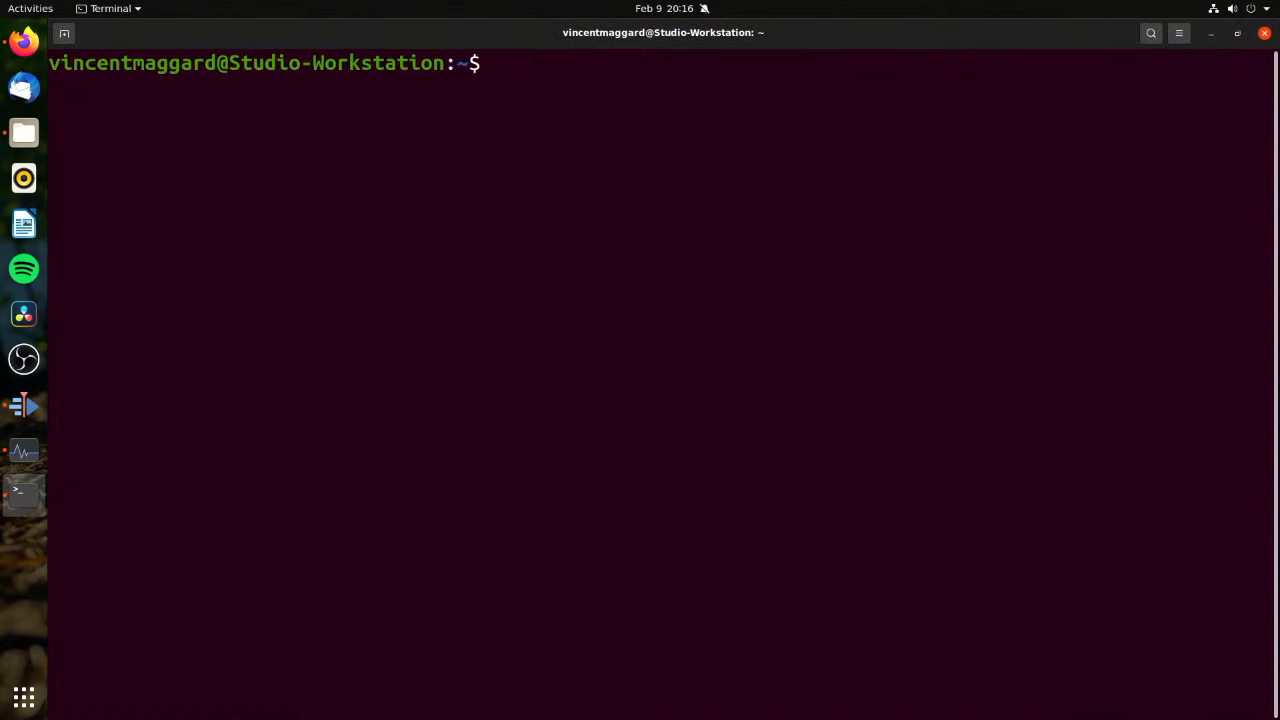
{"action": "type", "text": "ff"}
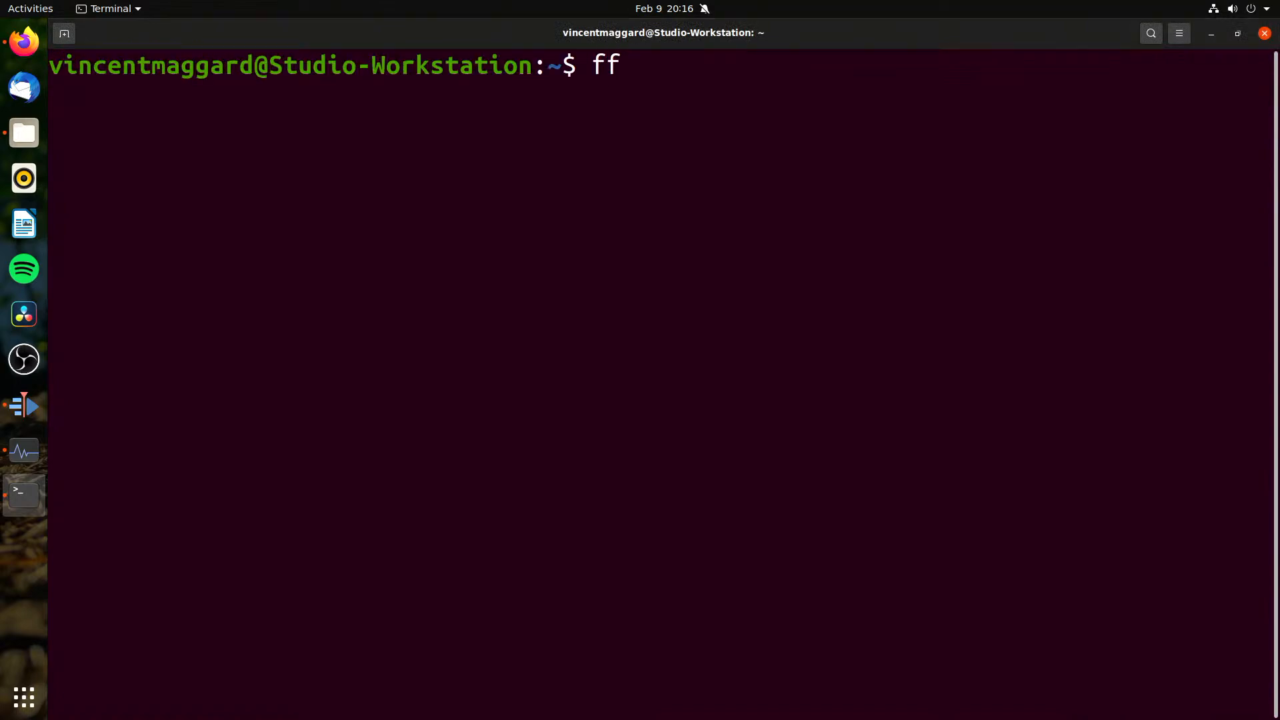
{"action": "type", "text": ","}
{"action": "key", "text": "BackSpace"}
{"action": "type", "text": "mpeg -encoders"}
{"action": "key", "text": "Return"}
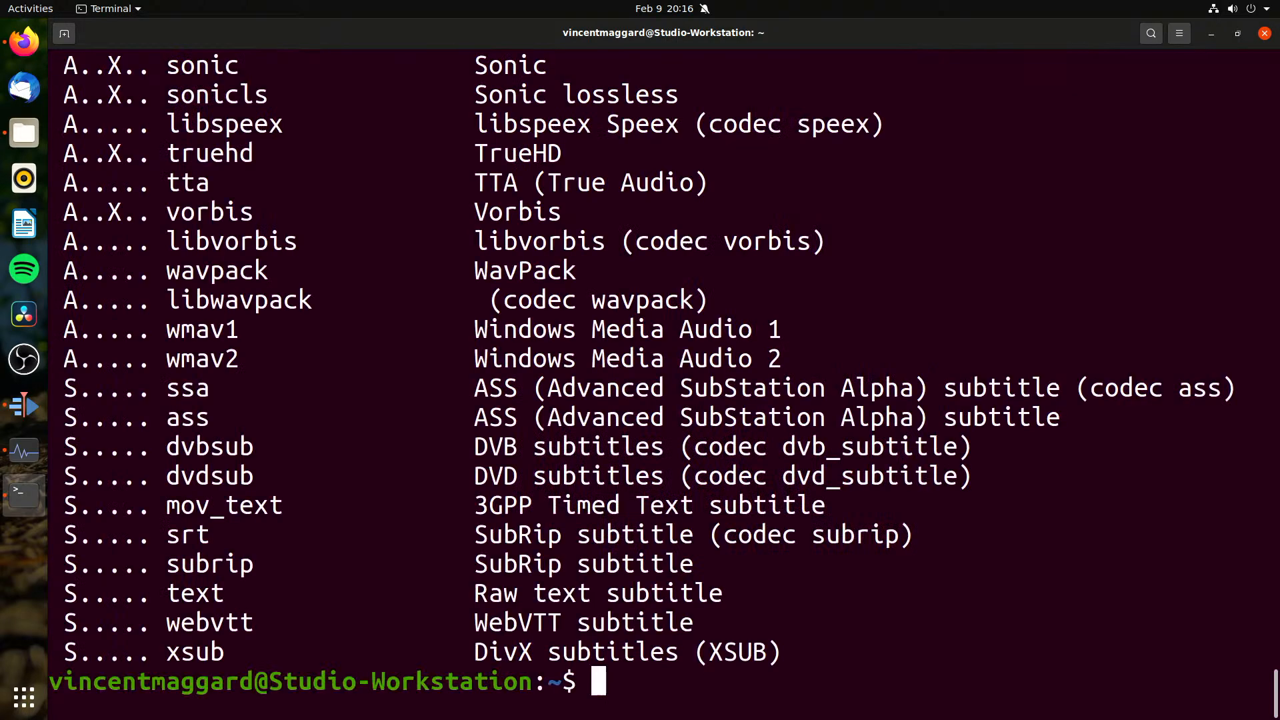
Step: Find the NVIDIA H.264 encoder in the list, copy its name nvenc_h264, and minimize the terminal
{"action": "scroll", "coordinate": [343, 318], "scroll_direction": "up", "scroll_amount": 1}
{"action": "scroll", "coordinate": [343, 317], "scroll_direction": "up", "scroll_amount": 12}
{"action": "scroll", "coordinate": [340, 329], "scroll_direction": "up", "scroll_amount": 5}
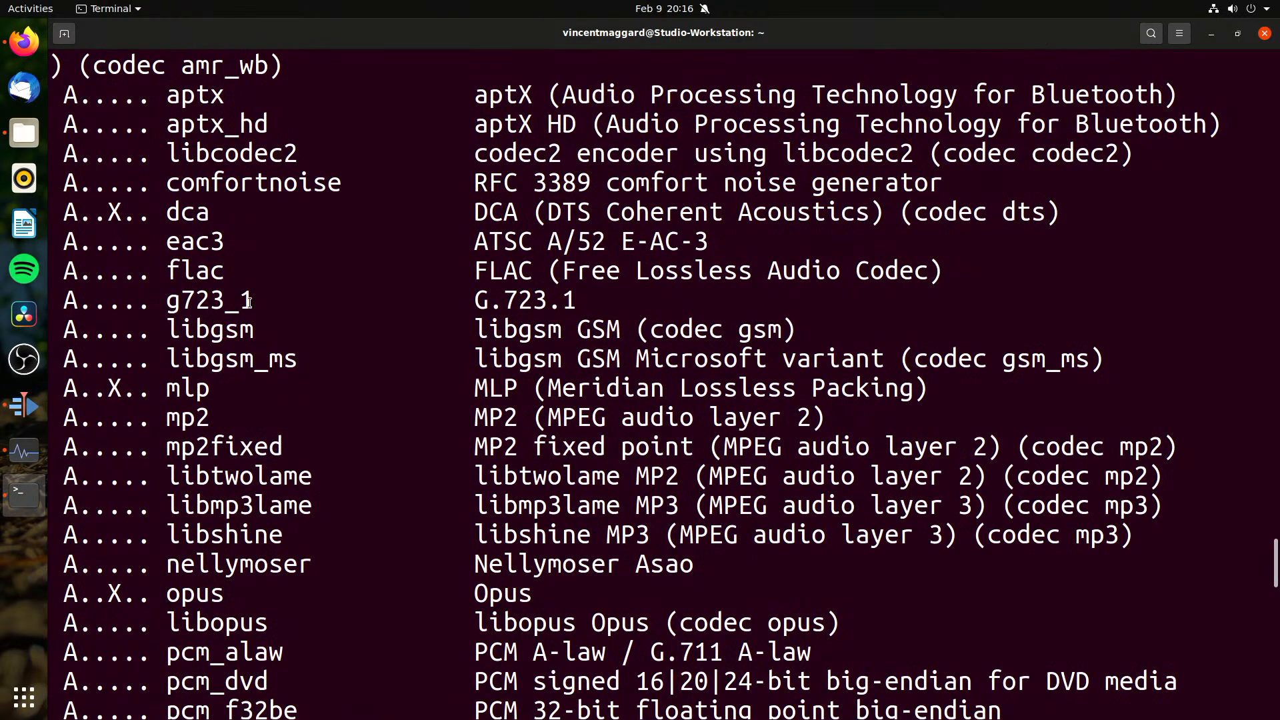
{"action": "scroll", "coordinate": [248, 304], "scroll_direction": "up", "scroll_amount": 5}
{"action": "scroll", "coordinate": [248, 303], "scroll_direction": "up", "scroll_amount": 20}
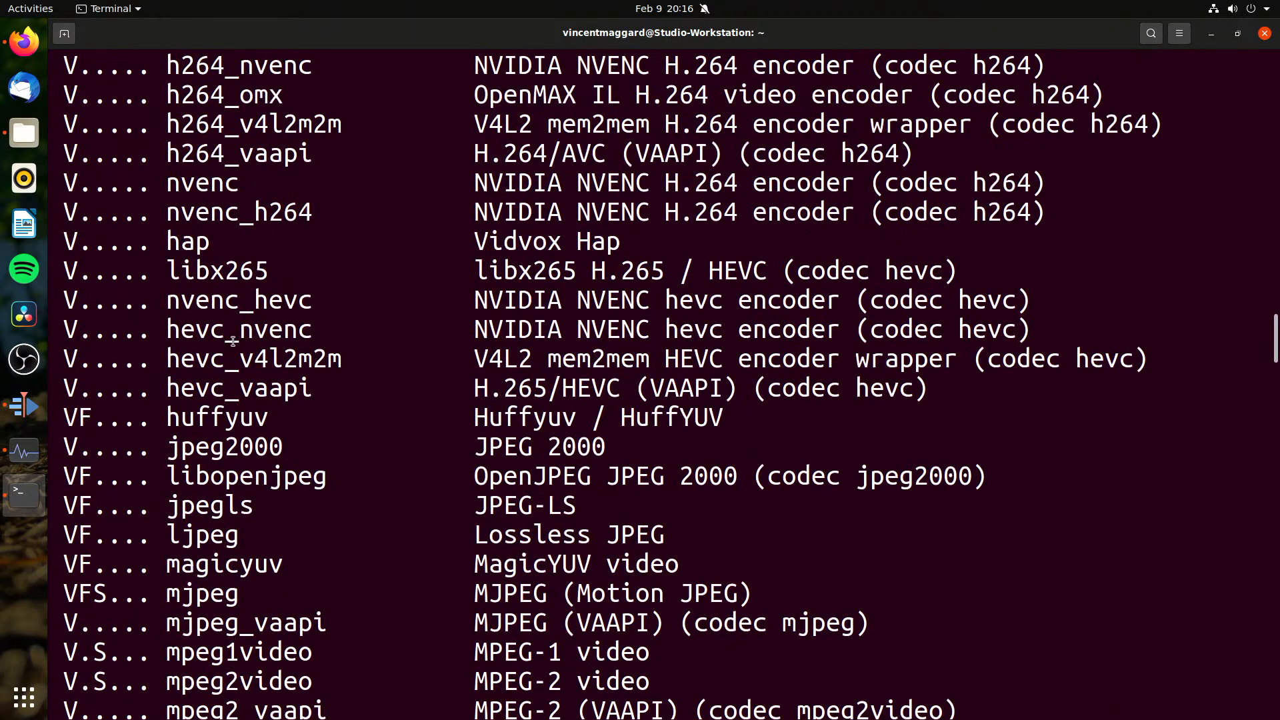
{"action": "scroll", "coordinate": [234, 330], "scroll_direction": "up", "scroll_amount": 2}
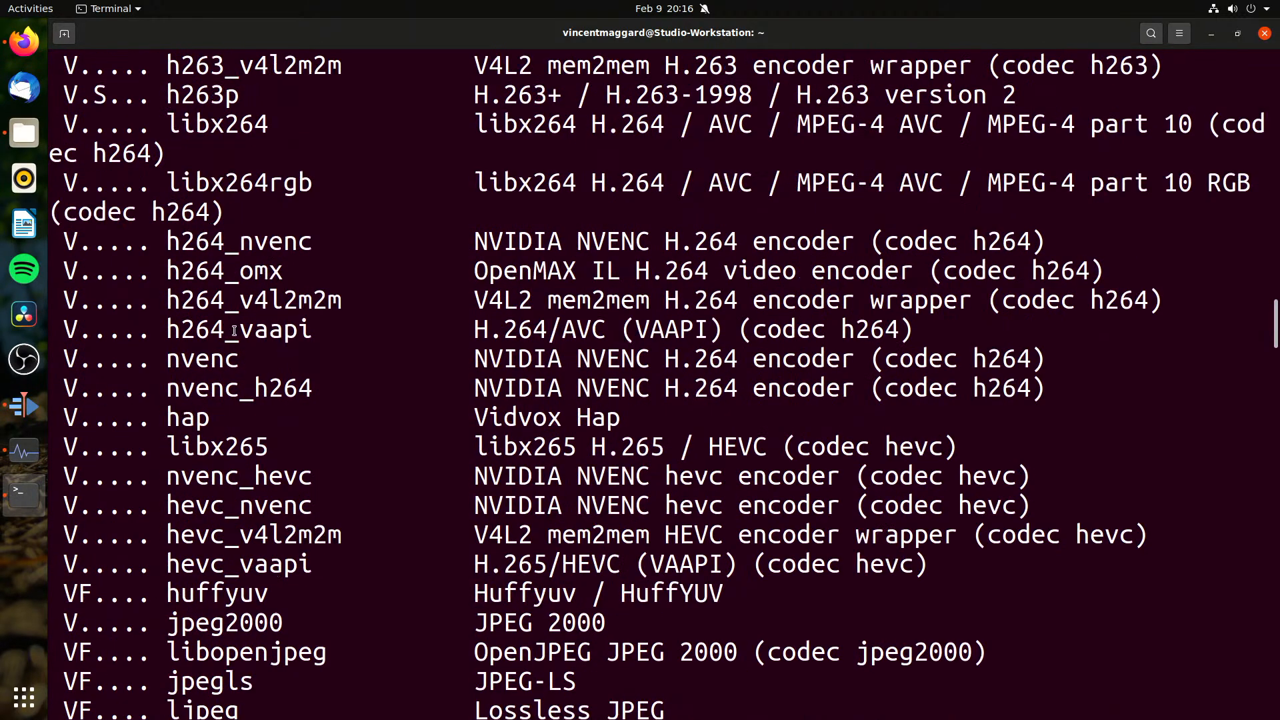
{"action": "double_click", "coordinate": [200, 378]}
{"action": "right_click", "coordinate": [199, 377]}
{"action": "left_click", "coordinate": [222, 390]}
{"action": "left_click", "coordinate": [494, 391]}
{"action": "right_click", "coordinate": [734, 34]}
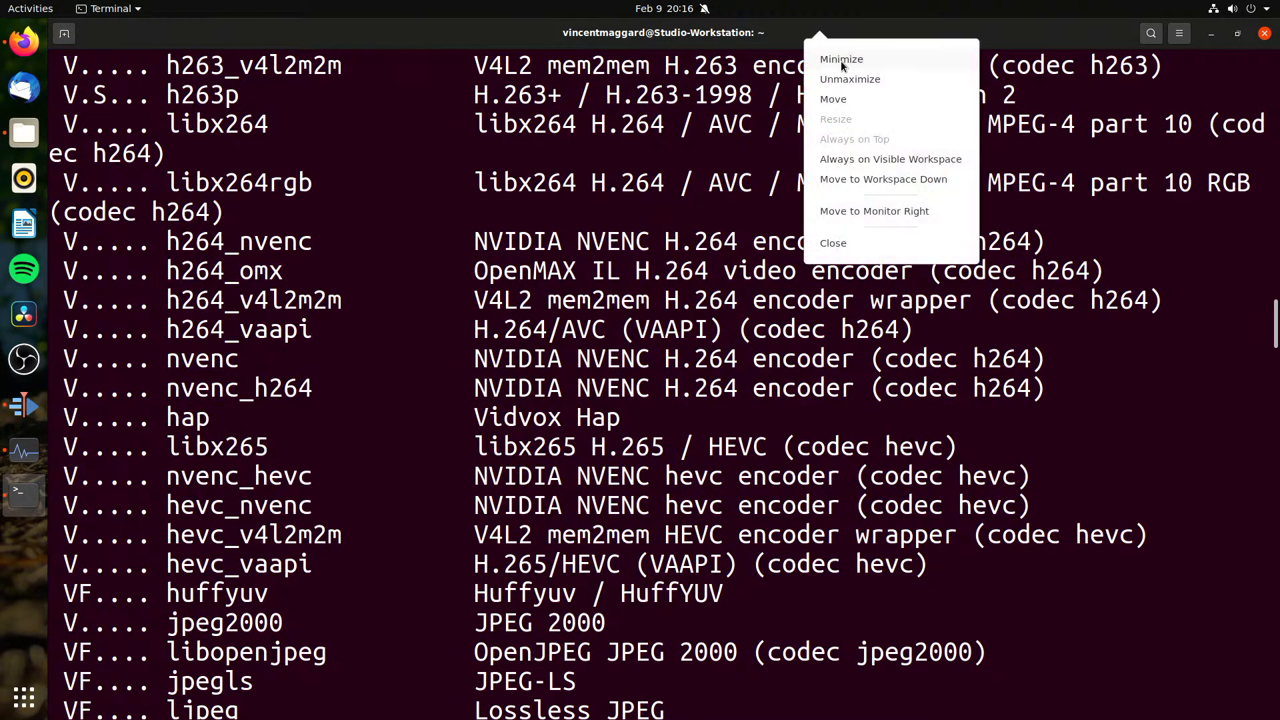
{"action": "left_click", "coordinate": [836, 55]}
Step: Try to replace the libx264 codec directly in the parameters of the generic MP4 render profile
{"action": "left_click", "coordinate": [471, 230]}
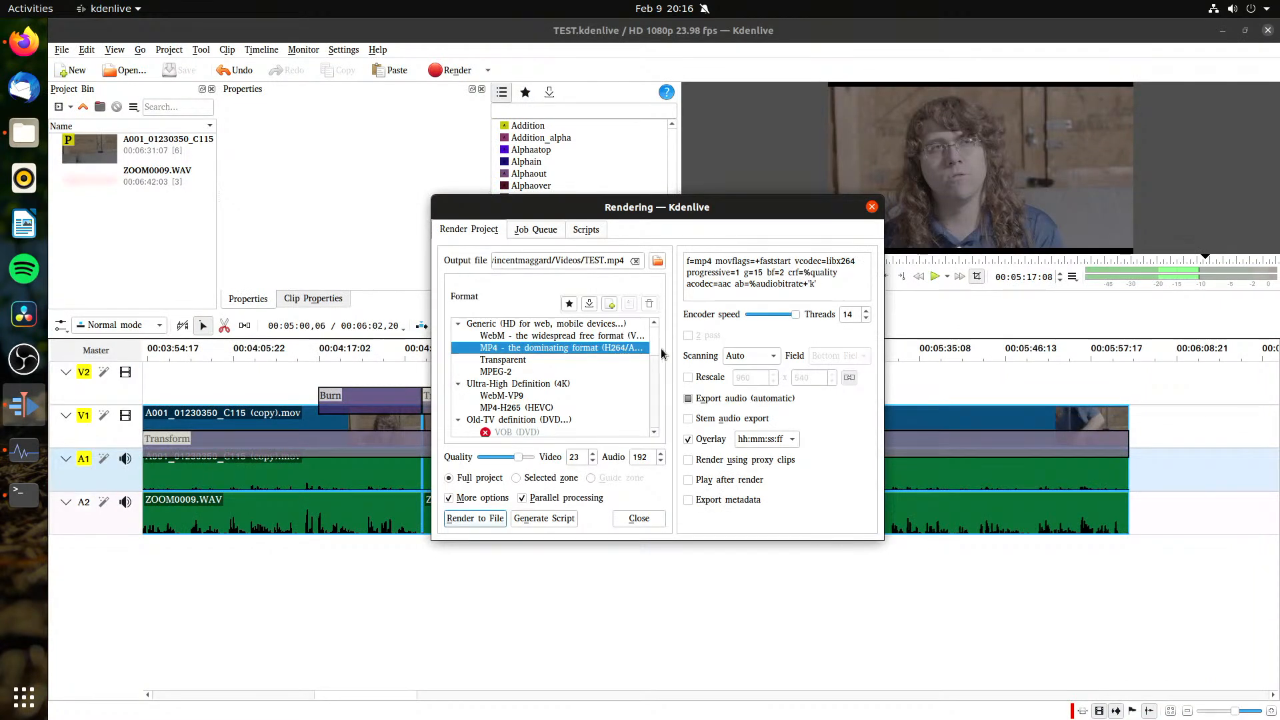
{"action": "double_click", "coordinate": [843, 261]}
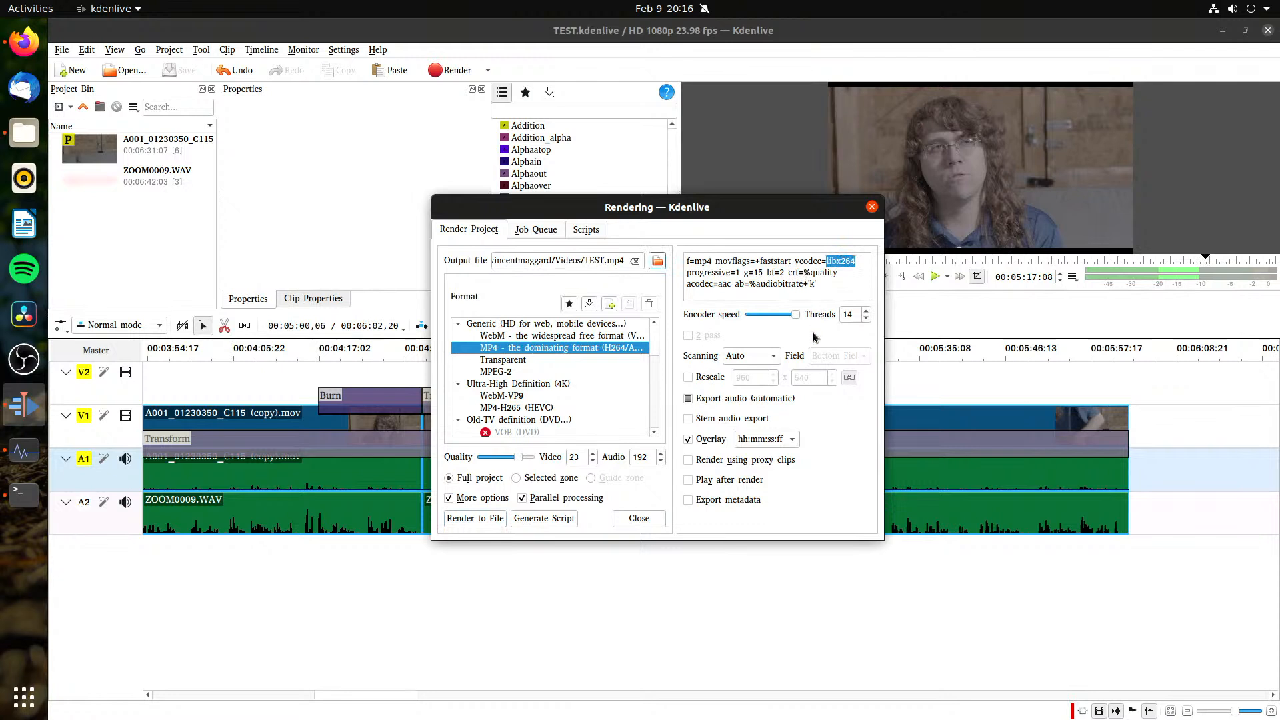
{"action": "right_click", "coordinate": [844, 262]}
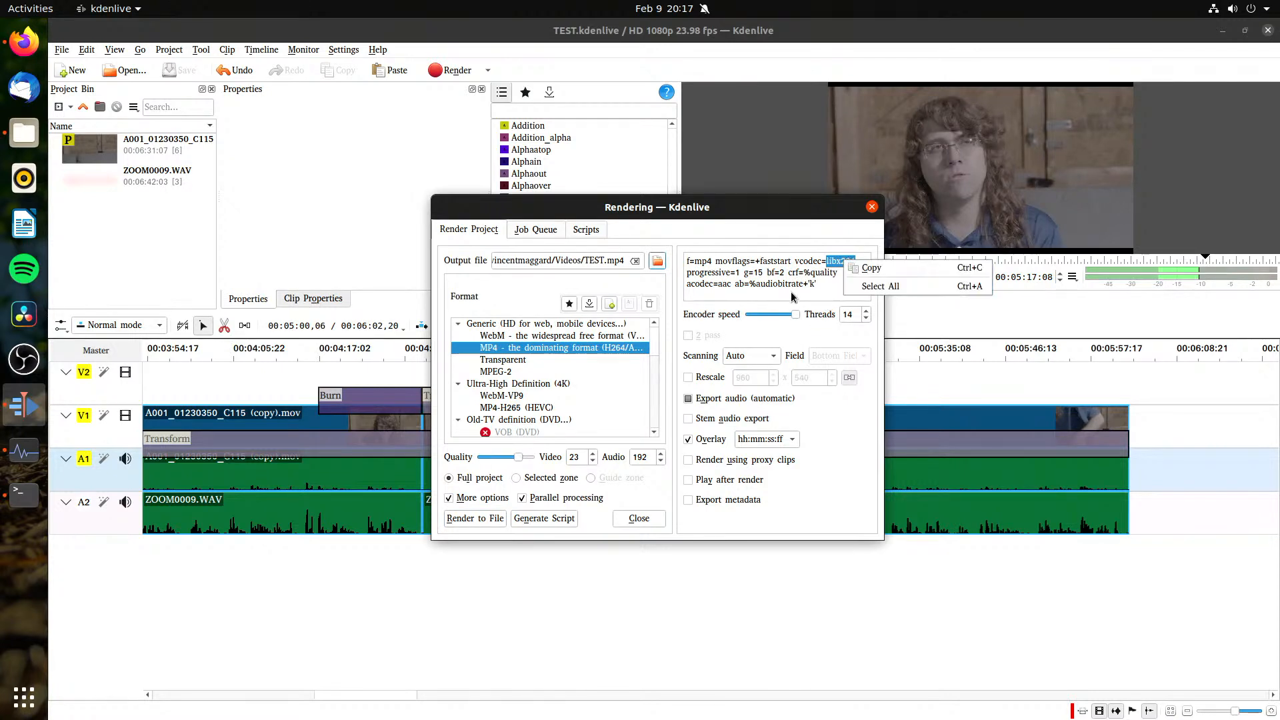
{"action": "left_click", "coordinate": [871, 267]}
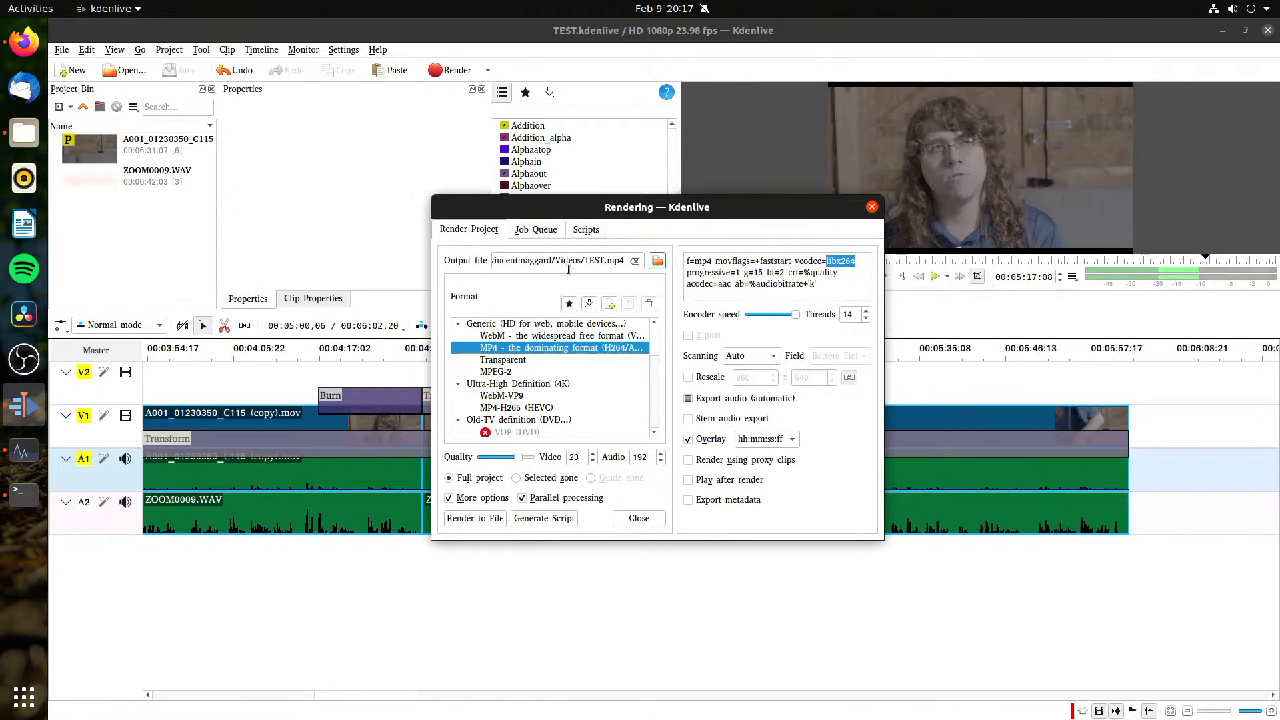
Step: Copy the MP4 render profile to the favorites and try to replace libx264 in the copy's displayed parameters
{"action": "left_click", "coordinate": [570, 304]}
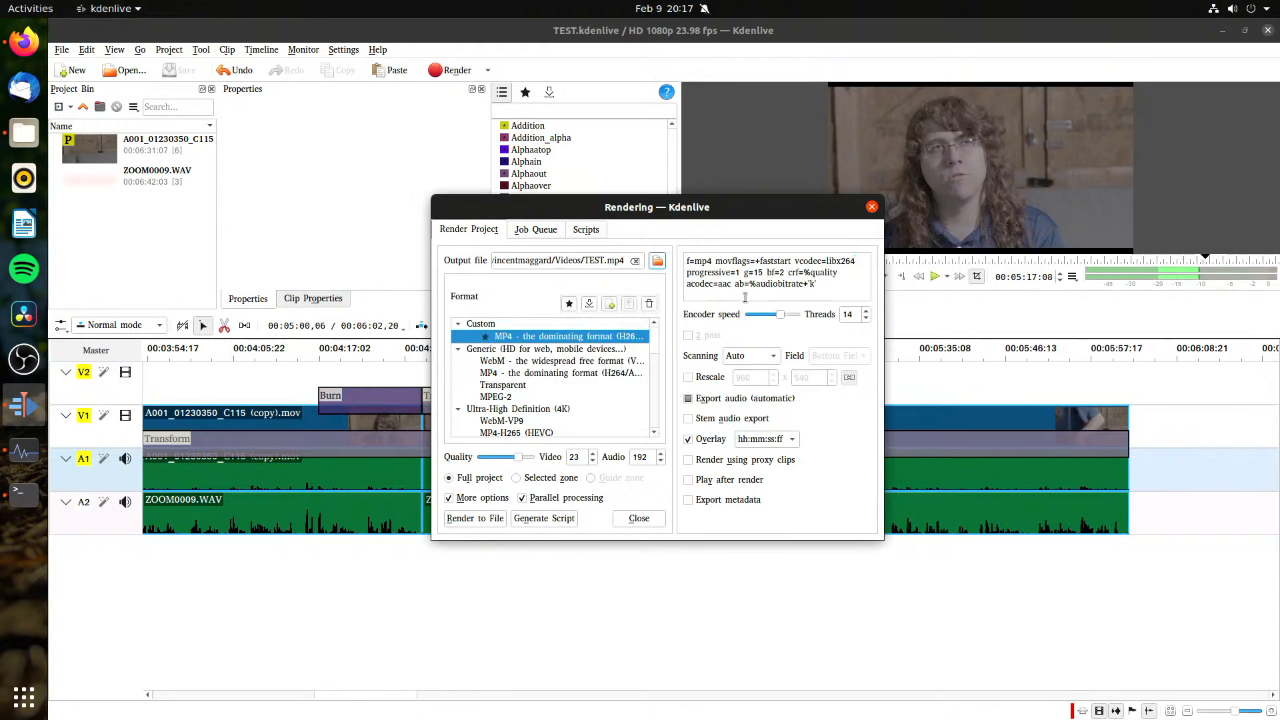
{"action": "double_click", "coordinate": [841, 260]}
{"action": "right_click", "coordinate": [838, 261]}
{"action": "left_click", "coordinate": [784, 261]}
{"action": "left_click", "coordinate": [841, 293]}
Step: Look at the render job queue and the stored scripts, and return to the render profiles
{"action": "left_click", "coordinate": [532, 231]}
{"action": "left_click", "coordinate": [585, 229]}
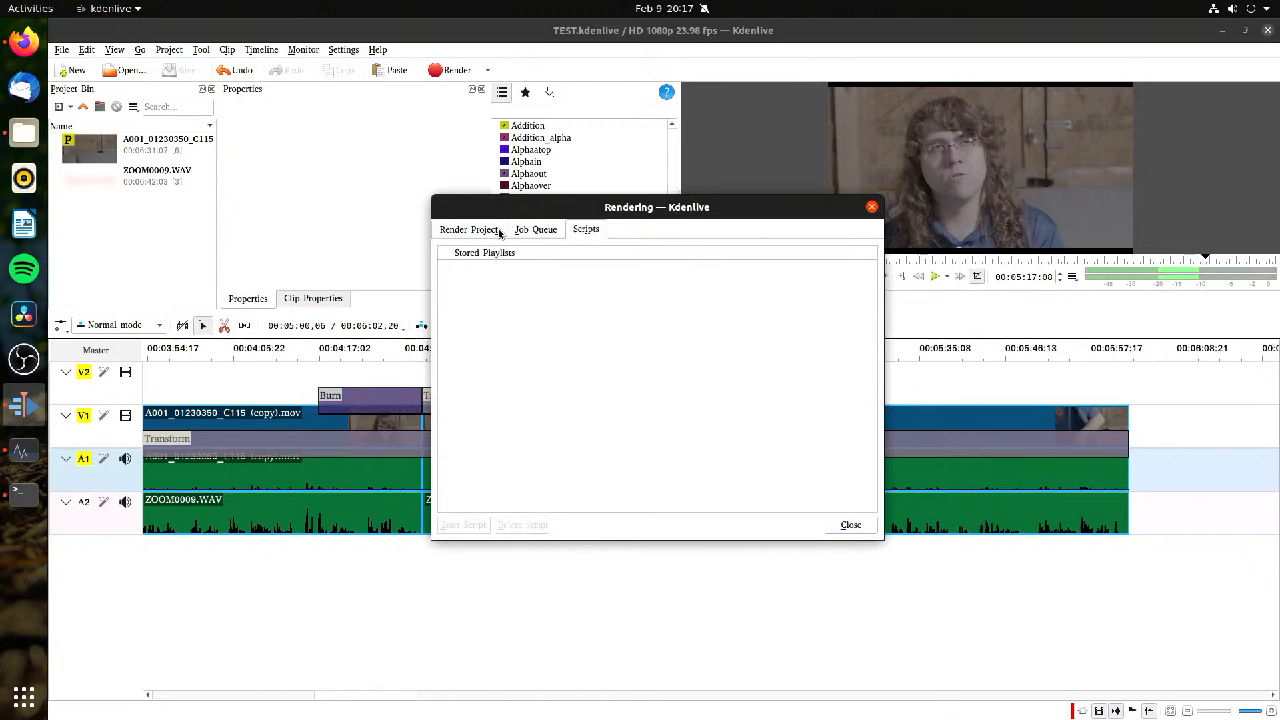
{"action": "left_click", "coordinate": [469, 230]}
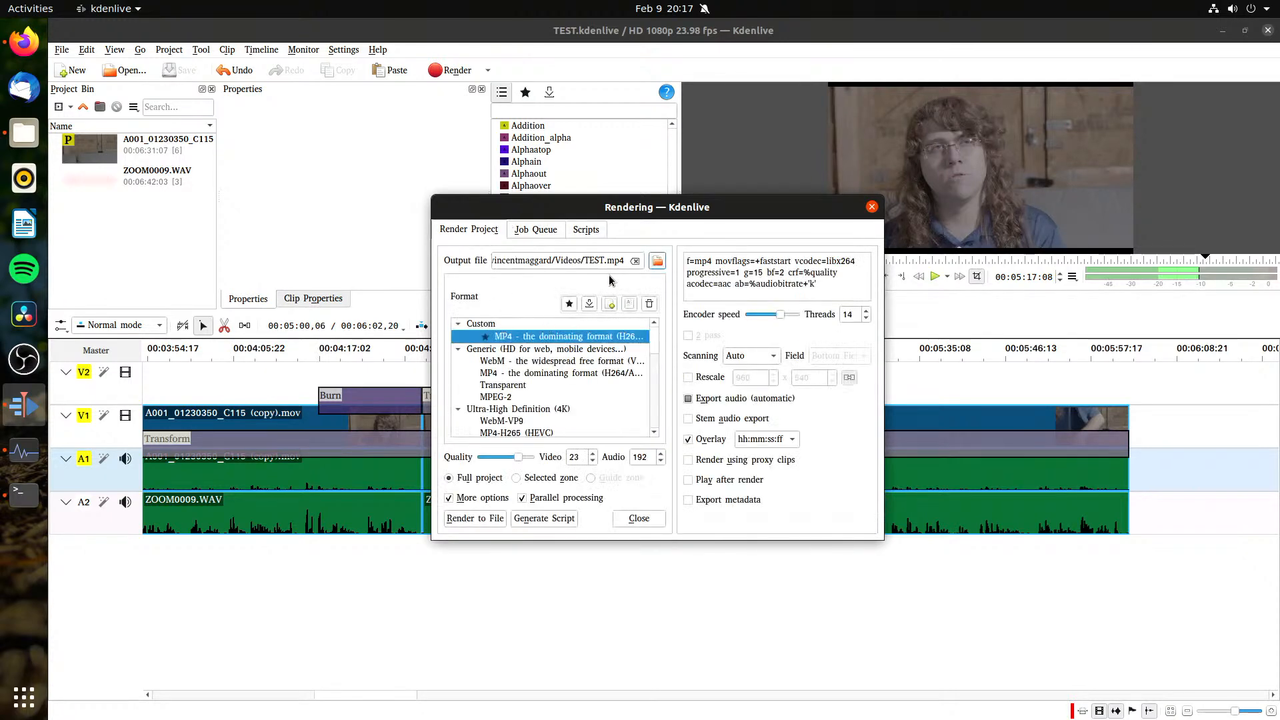
Step: Edit the custom MP4 profile so that its video codec parameter reads vcodec=nvenc_h264
{"action": "left_click", "coordinate": [627, 307]}
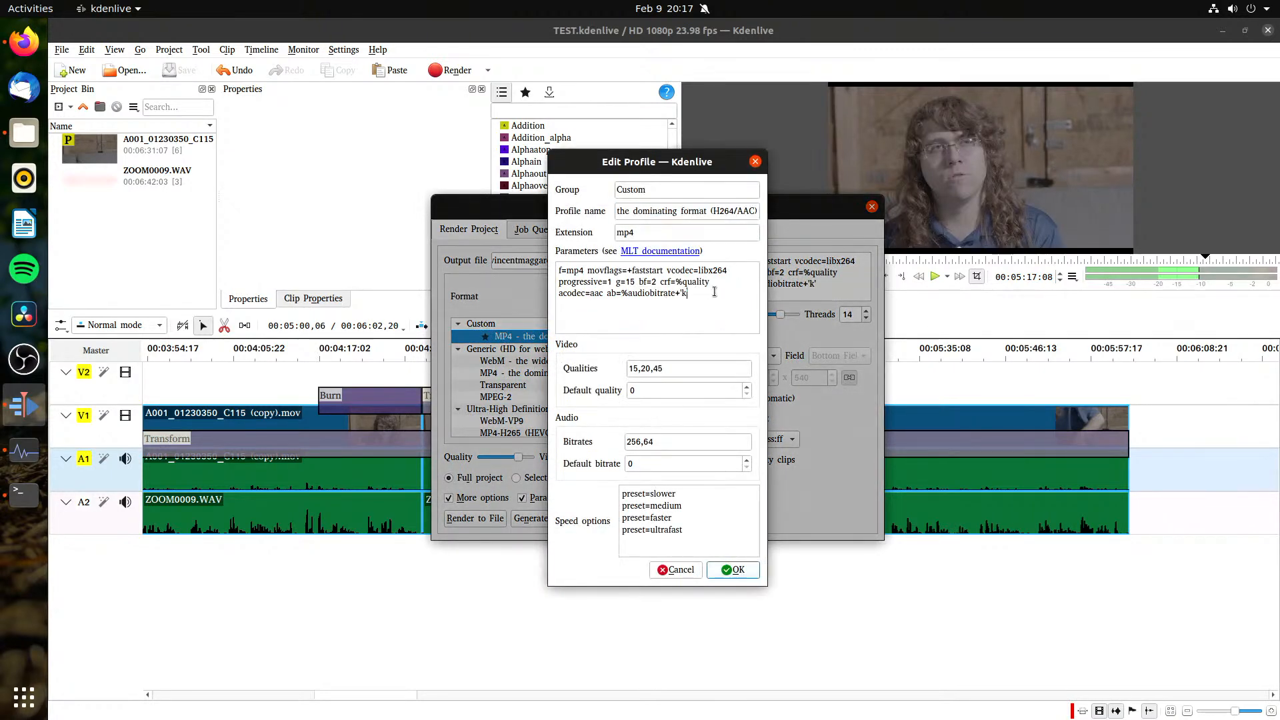
{"action": "double_click", "coordinate": [724, 270]}
{"action": "key", "text": "ctrl+v"}
{"action": "left_click", "coordinate": [734, 571]}
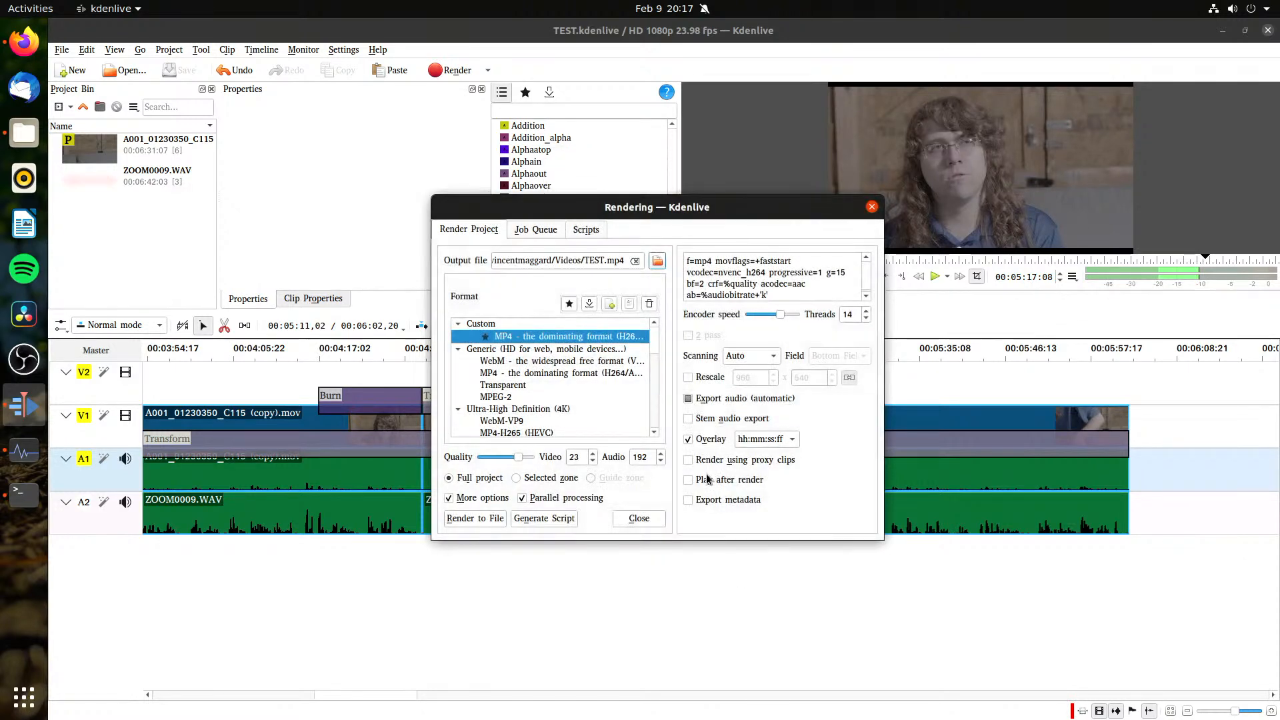
Step: Test render the full project to TEST.mp4 with the custom profile, abort the job, and close the rendering options
{"action": "left_click", "coordinate": [467, 521]}
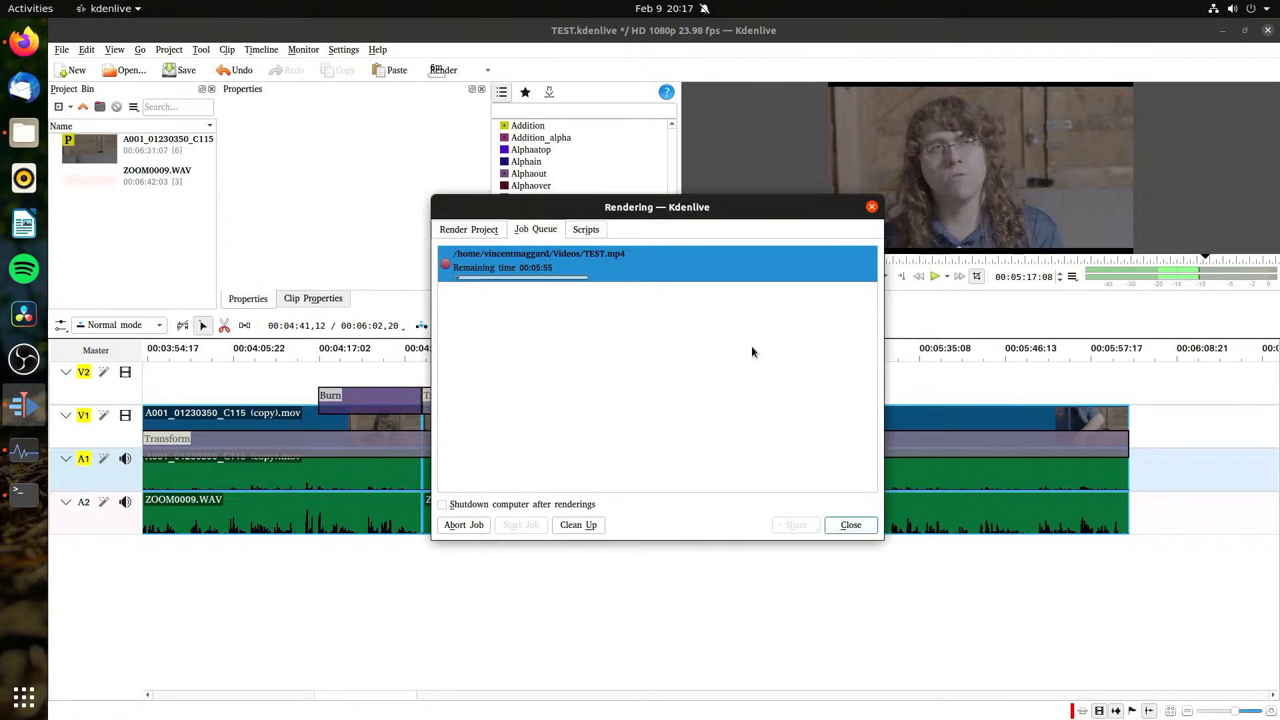
{"action": "left_click", "coordinate": [460, 526]}
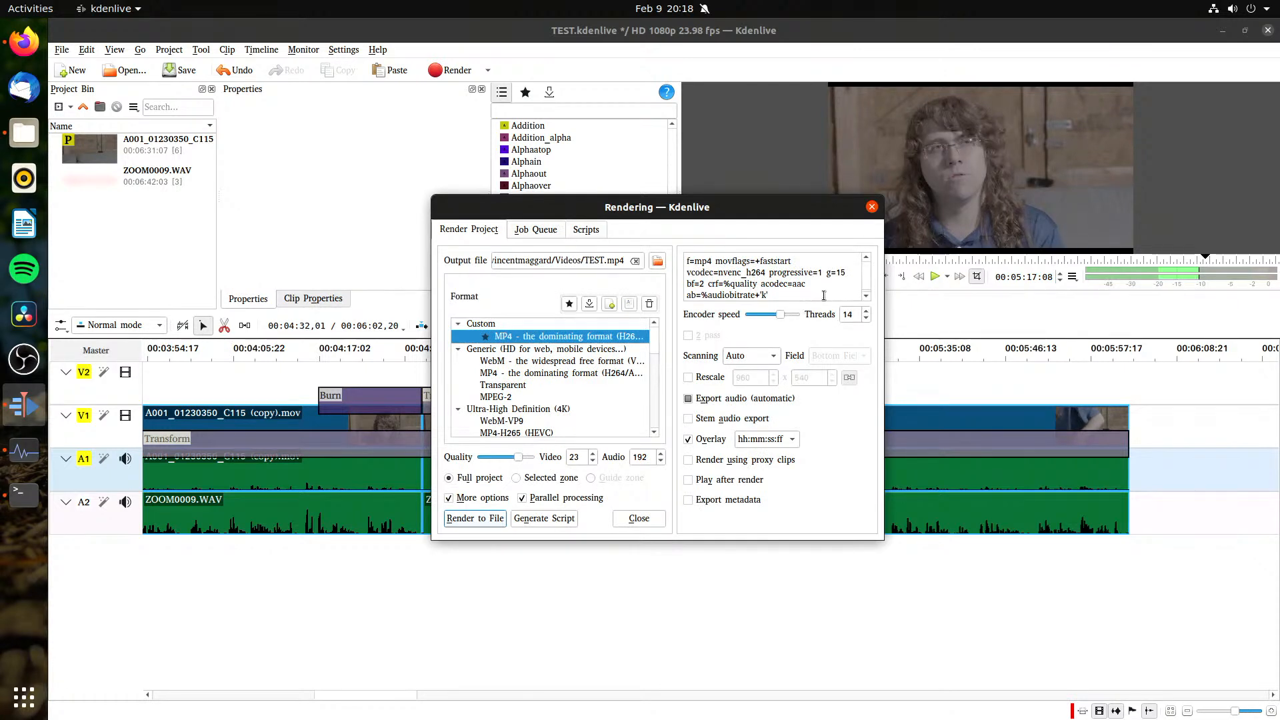
{"action": "scroll", "coordinate": [818, 282], "scroll_direction": "down", "scroll_amount": 1}
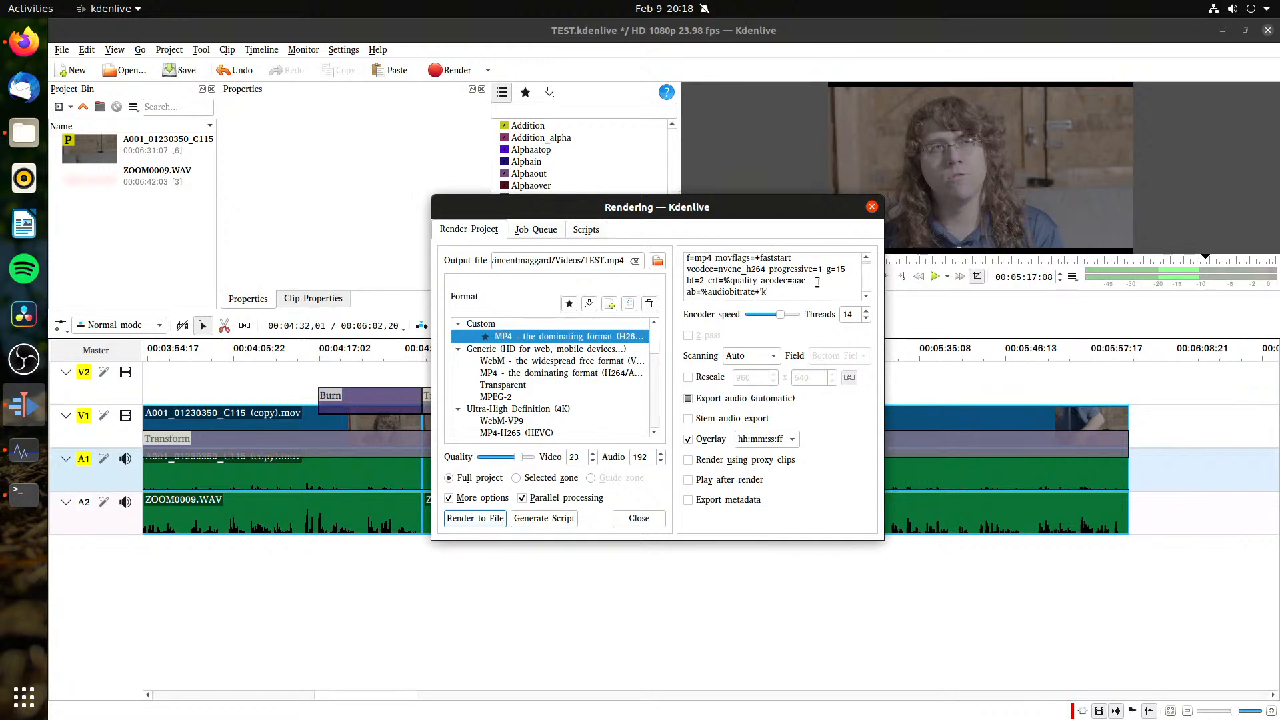
{"action": "left_click", "coordinate": [634, 518]}
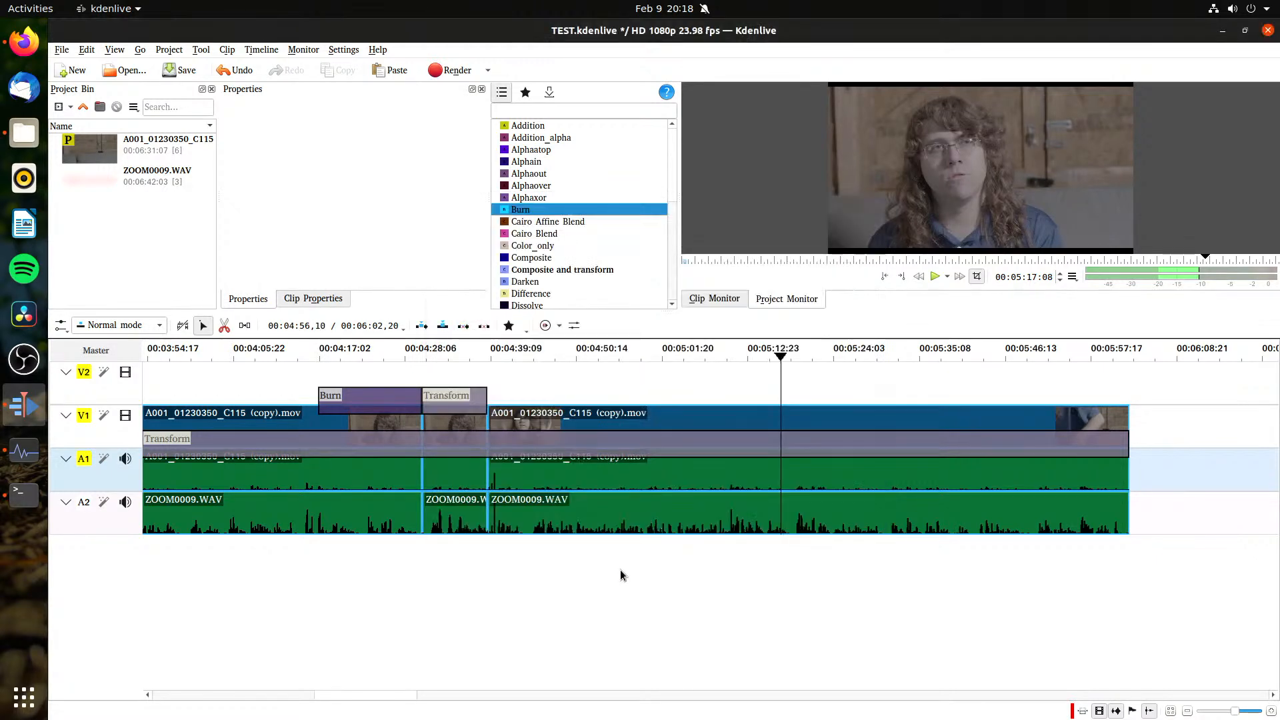